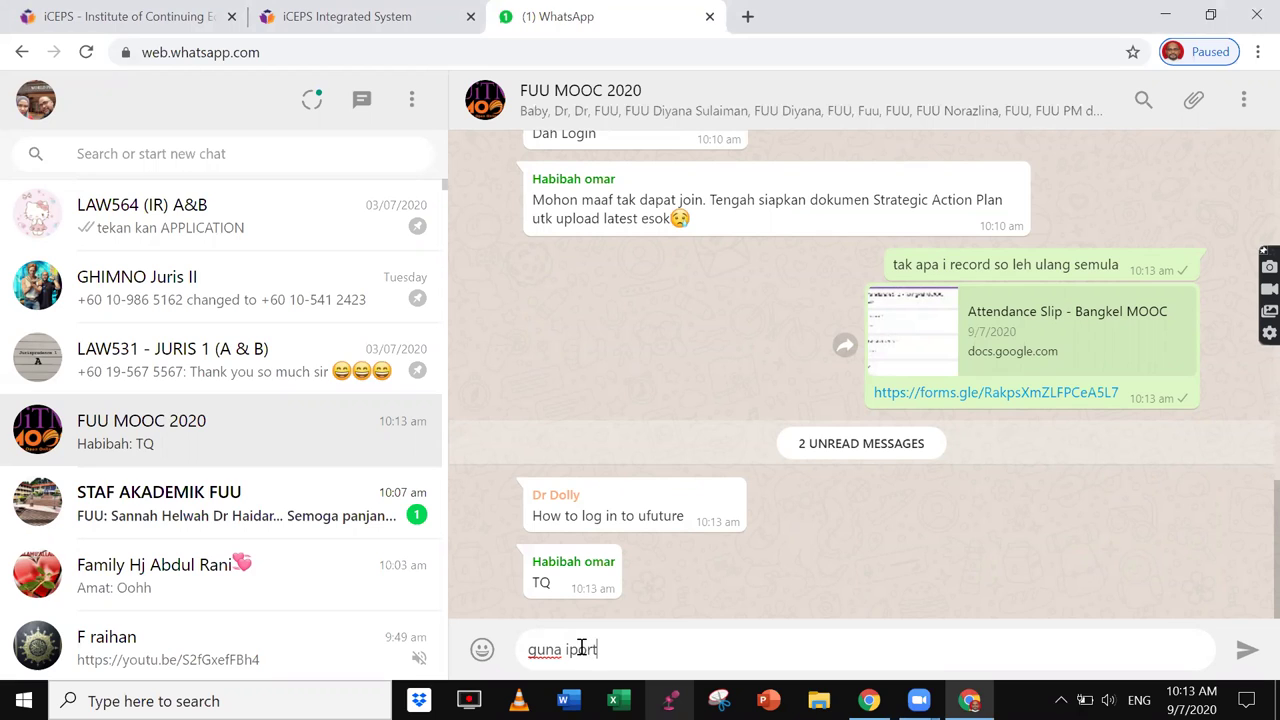
# - Complete the drafted reply as "guna iportal staff passwprd" and send it to the FUU MOOC 2020 group
pyautogui.write('staff passwprd')
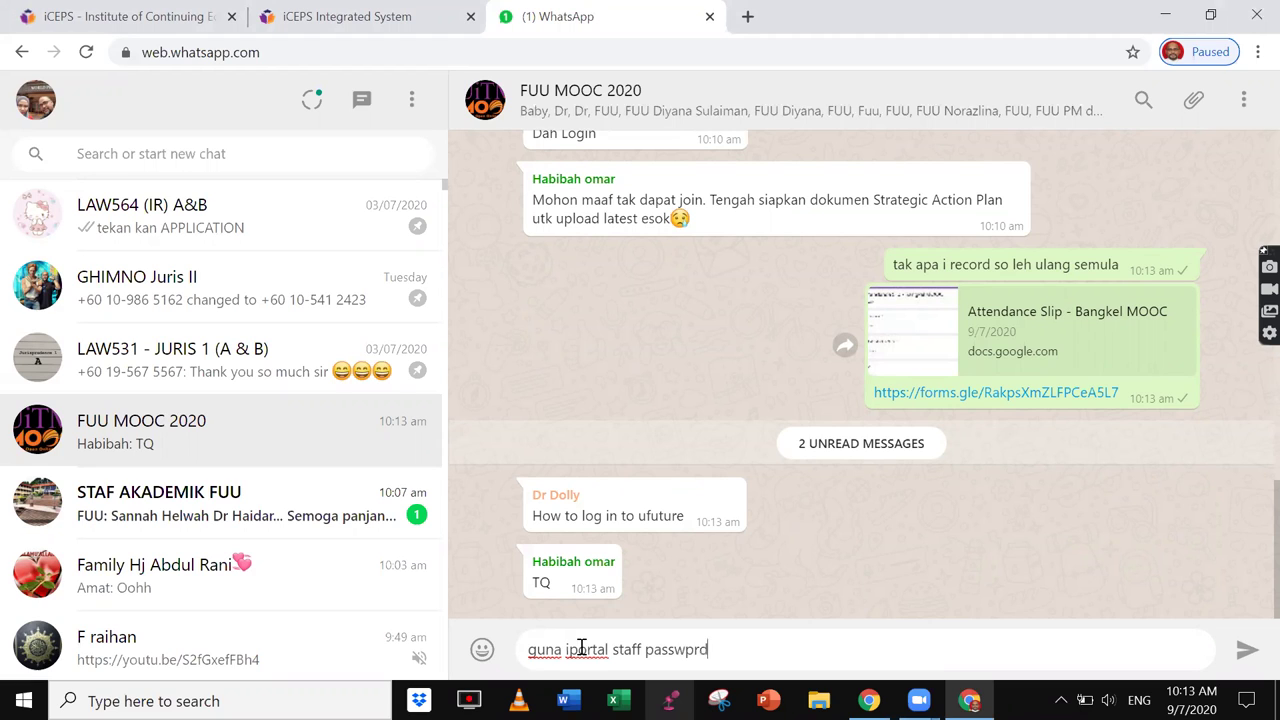
pyautogui.press('Return')
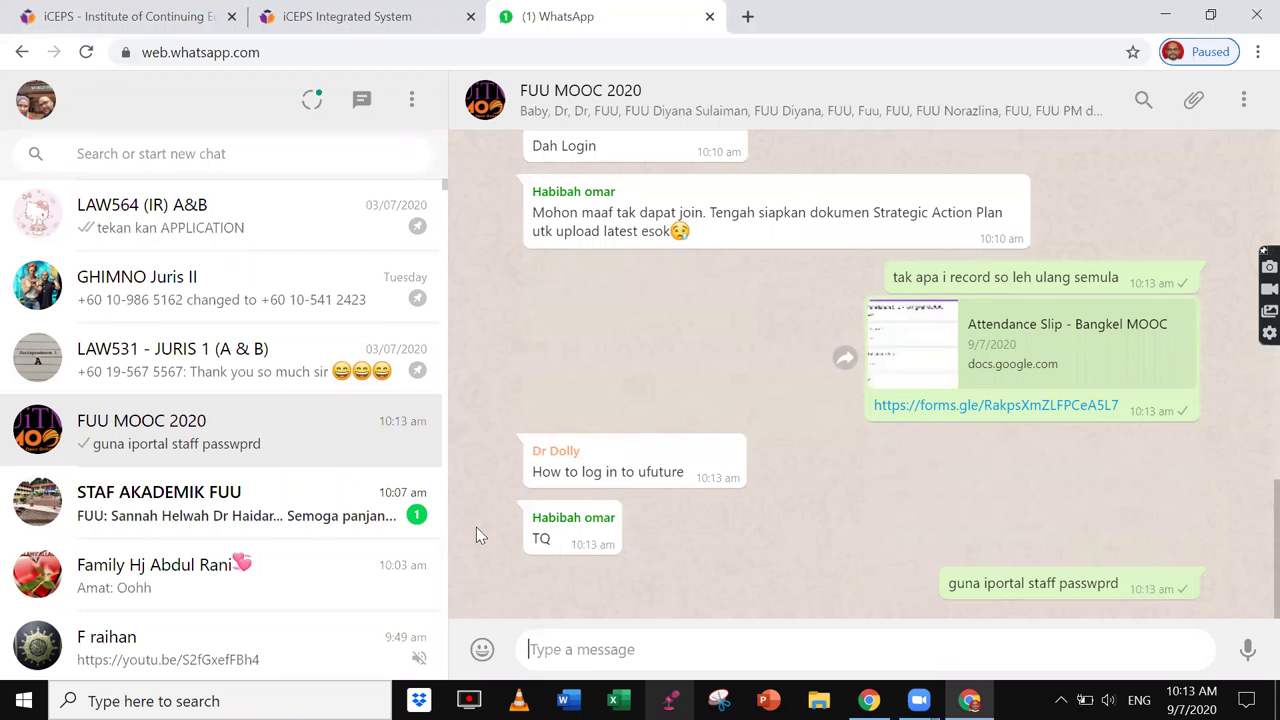
# - Switch to the Google Forms attendance slip and close its Send form dialog
pyautogui.click(415, 18)
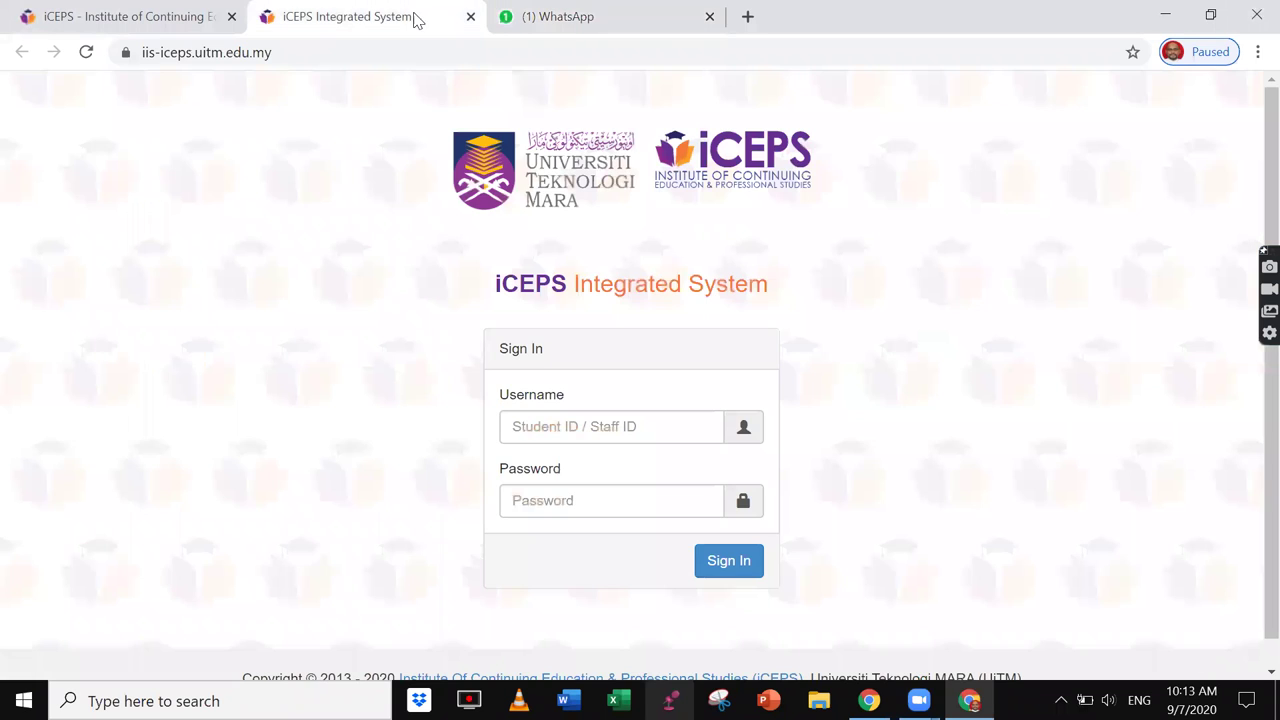
pyautogui.click(571, 22)
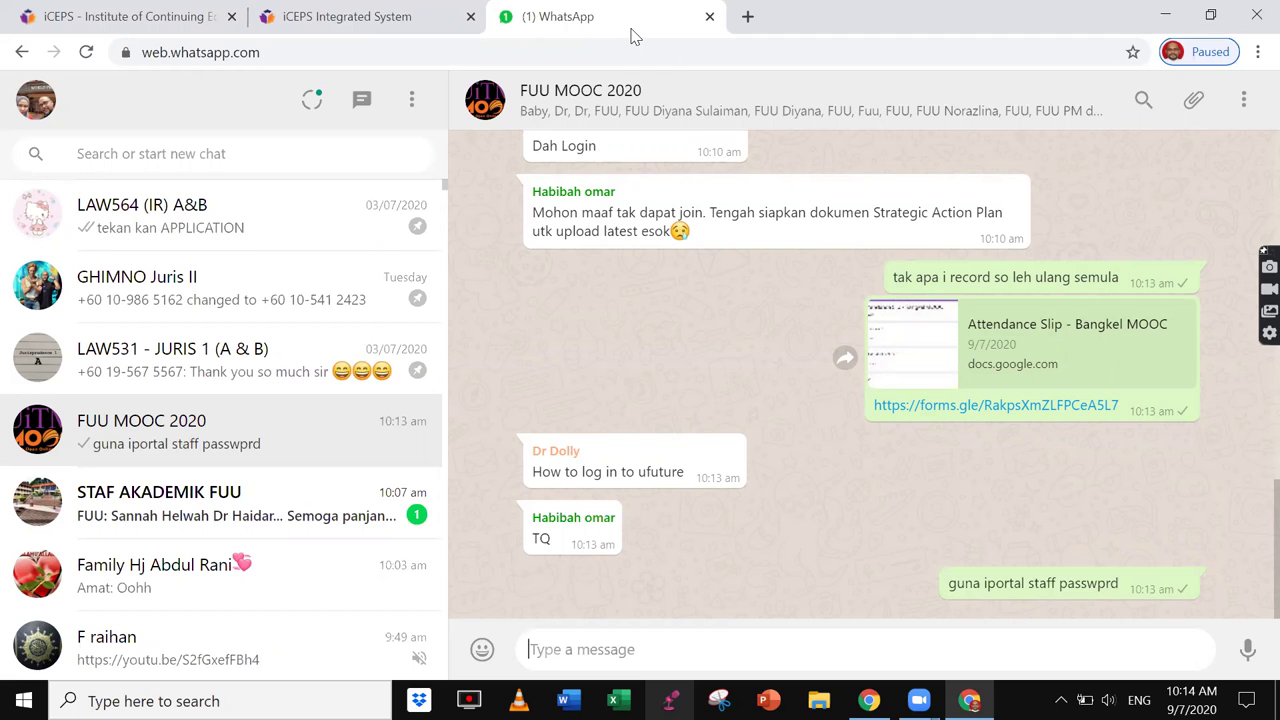
pyautogui.hotkey('alt', 'Tab')
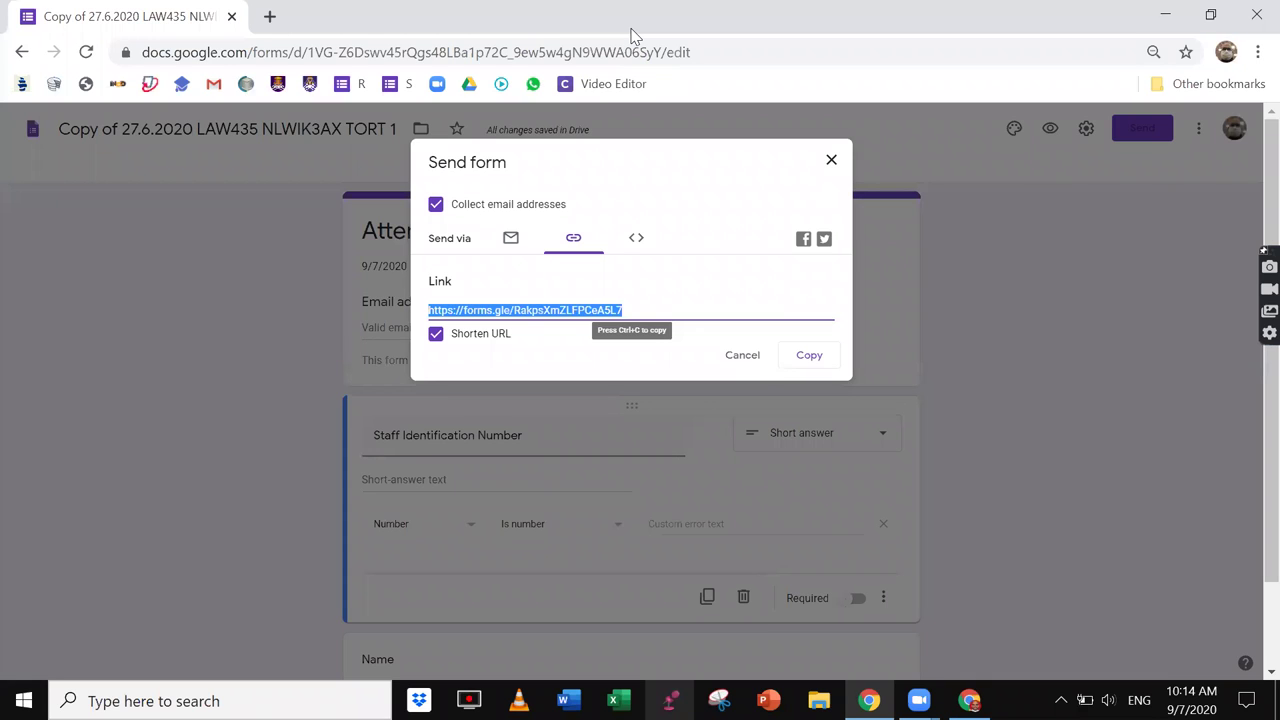
pyautogui.click(743, 357)
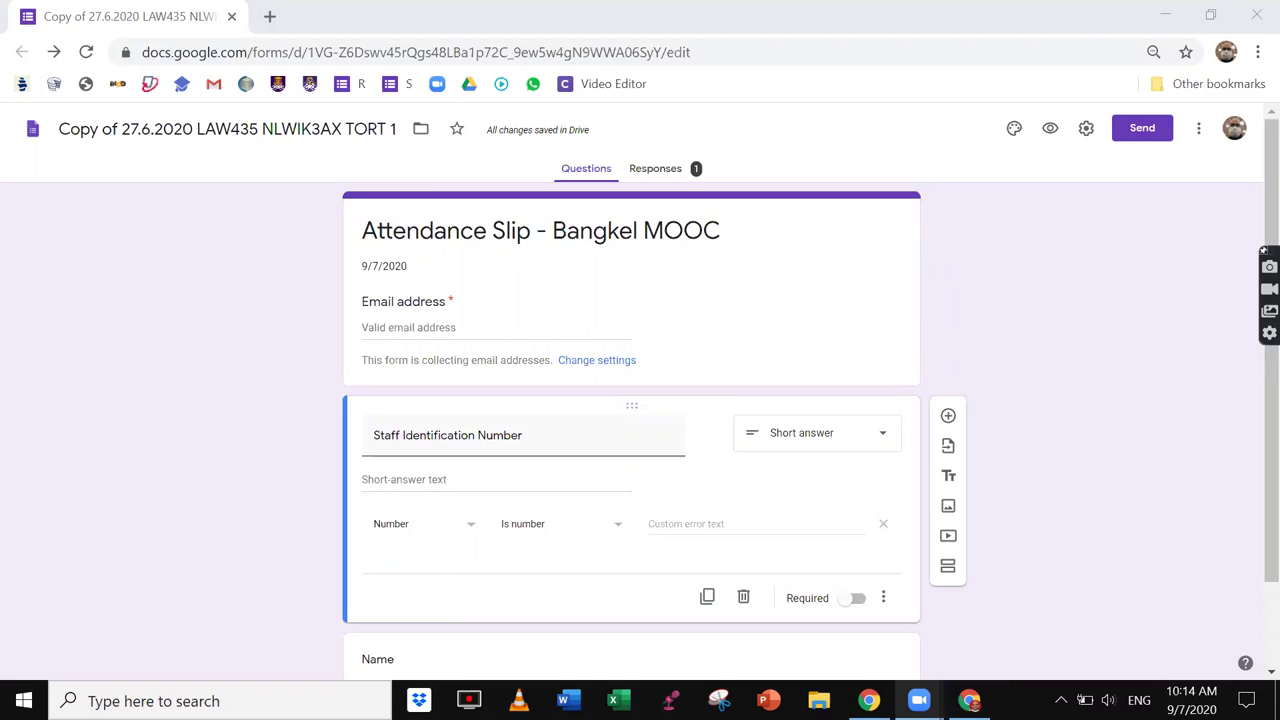
# - Return to WhatsApp and send the message "gaji" to the FUU MOOC 2020 group
pyautogui.click(869, 700)
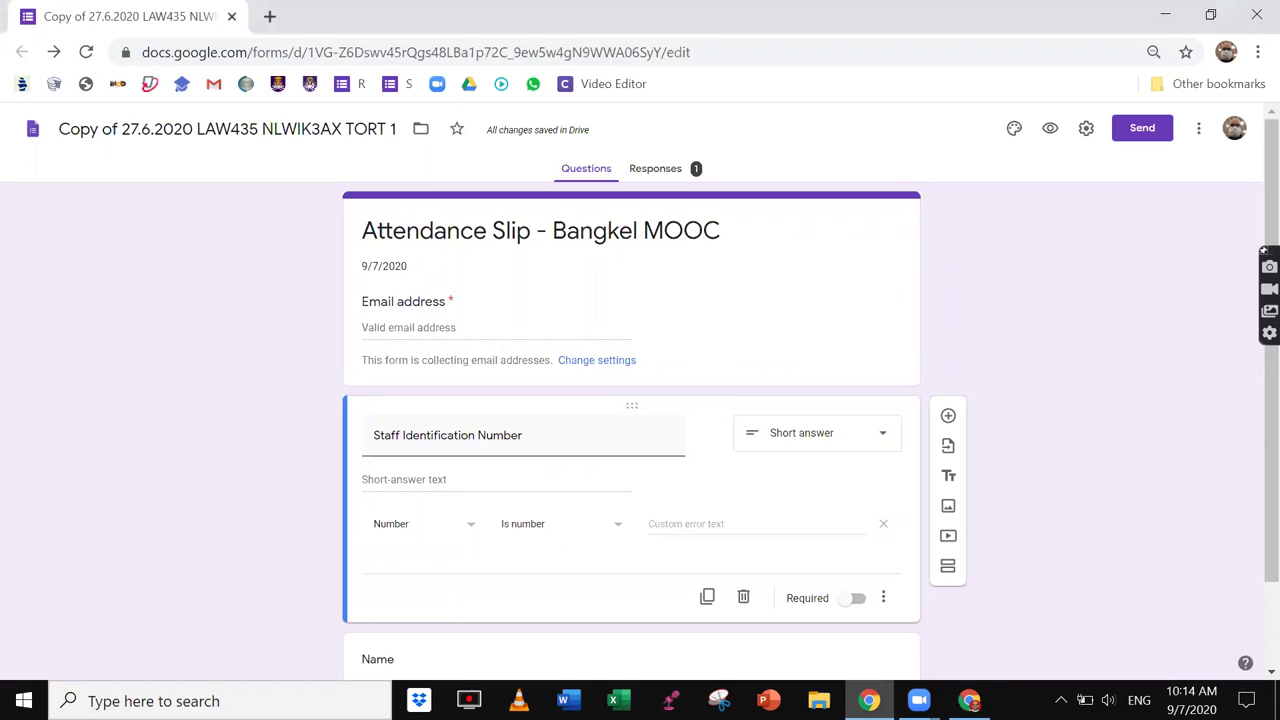
pyautogui.click(969, 700)
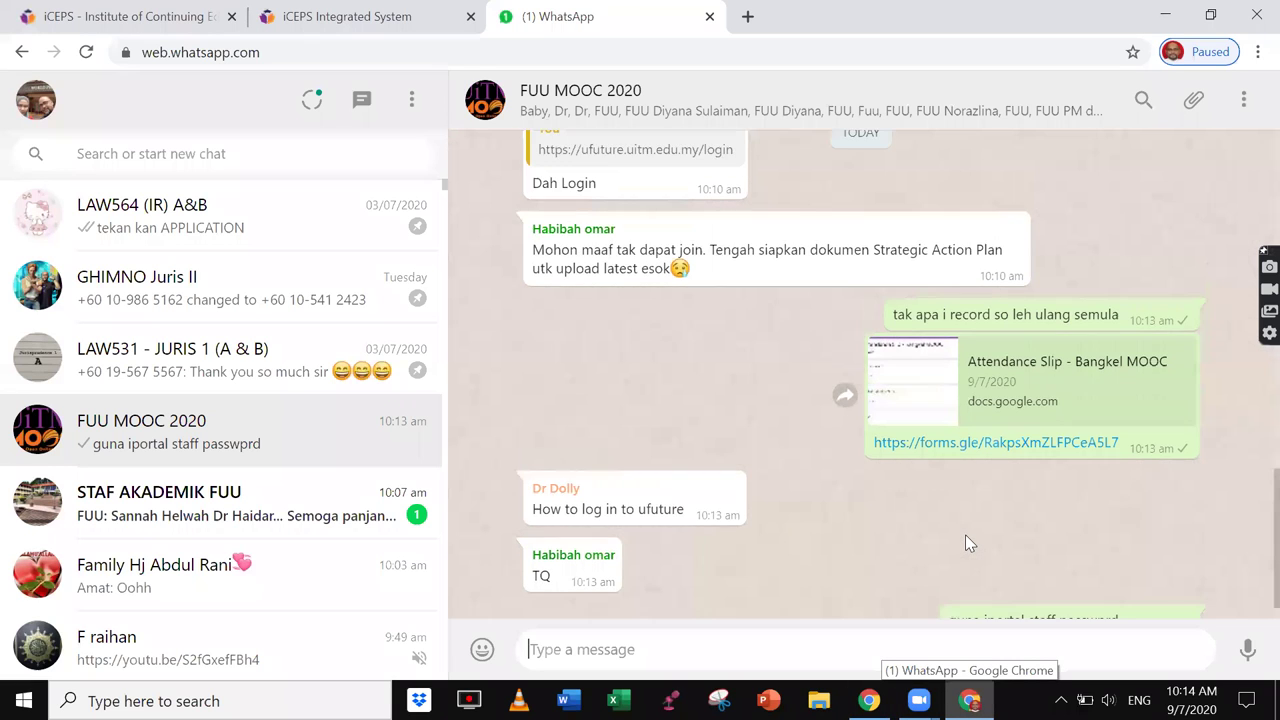
pyautogui.scroll(1, 965, 534)
pyautogui.scroll(-1, 984, 539)
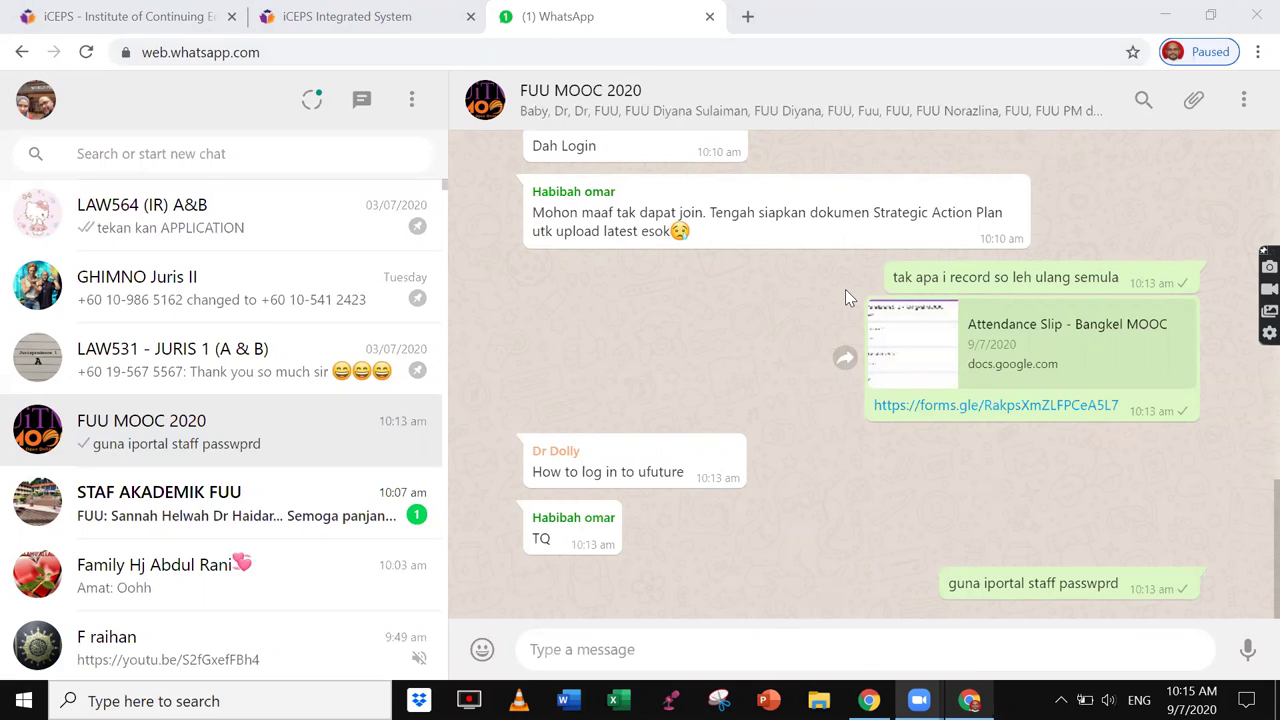
pyautogui.click(676, 645)
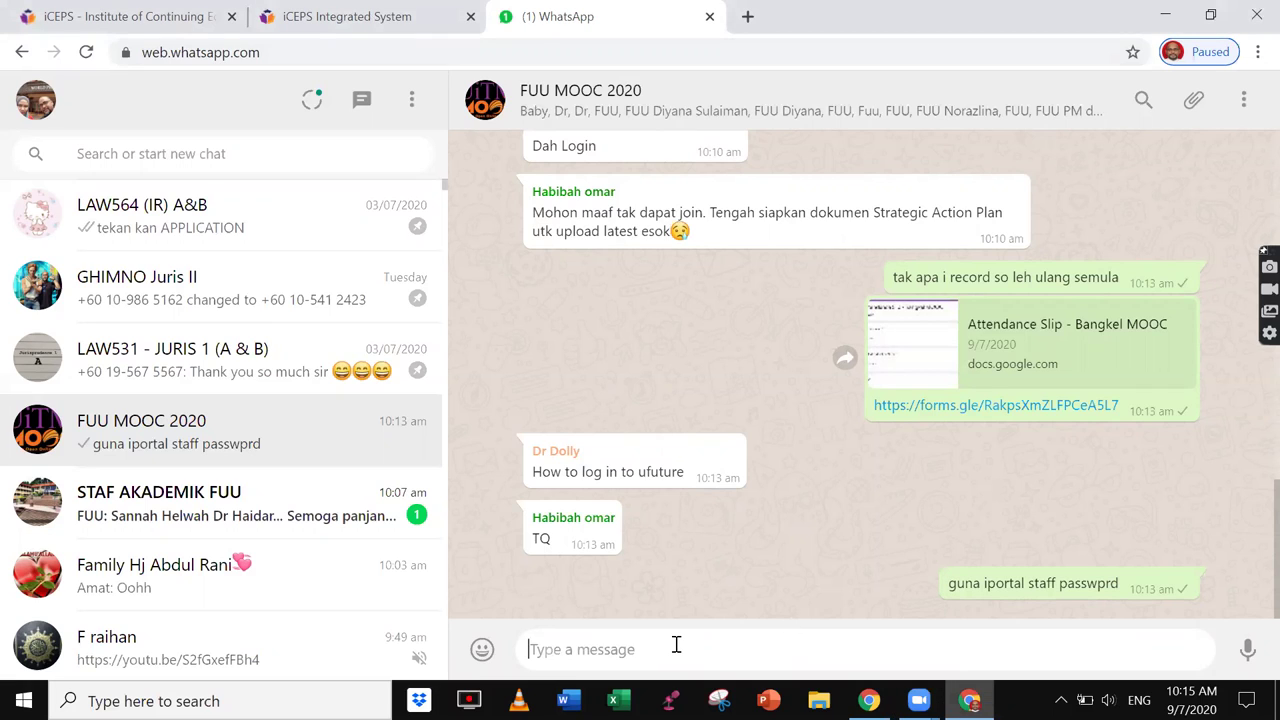
pyautogui.write('gaji')
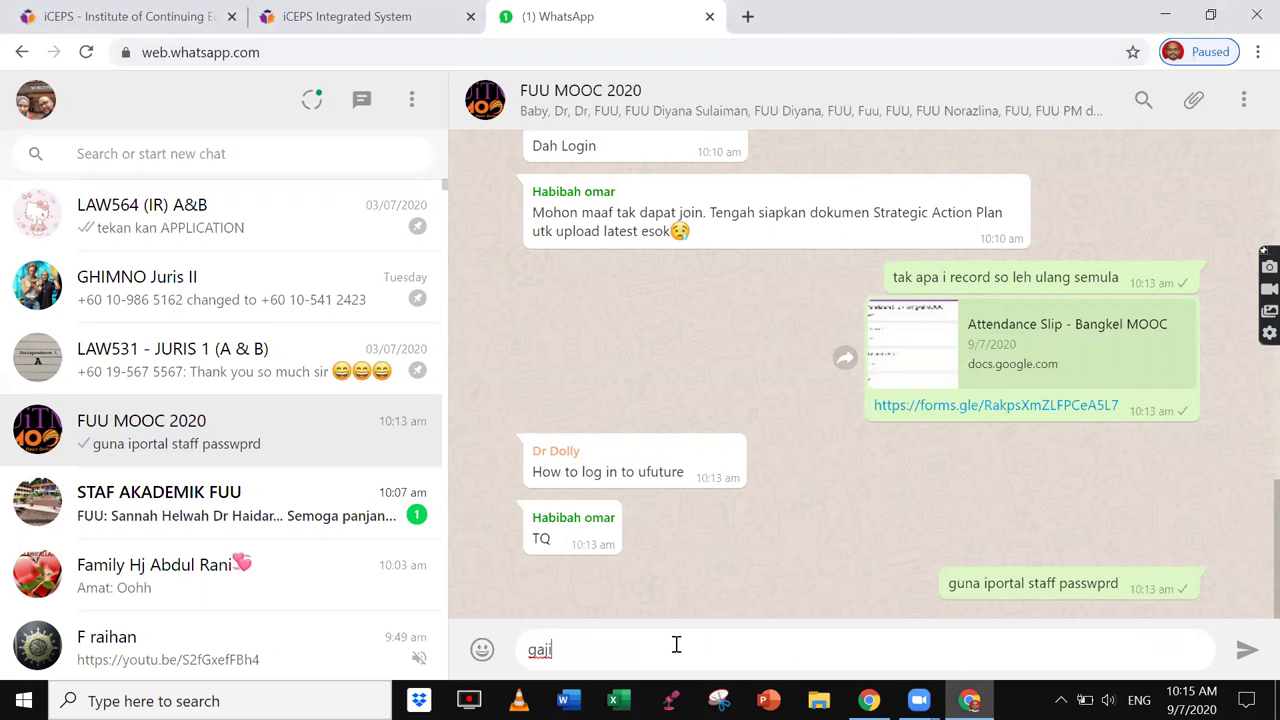
pyautogui.press('Return')
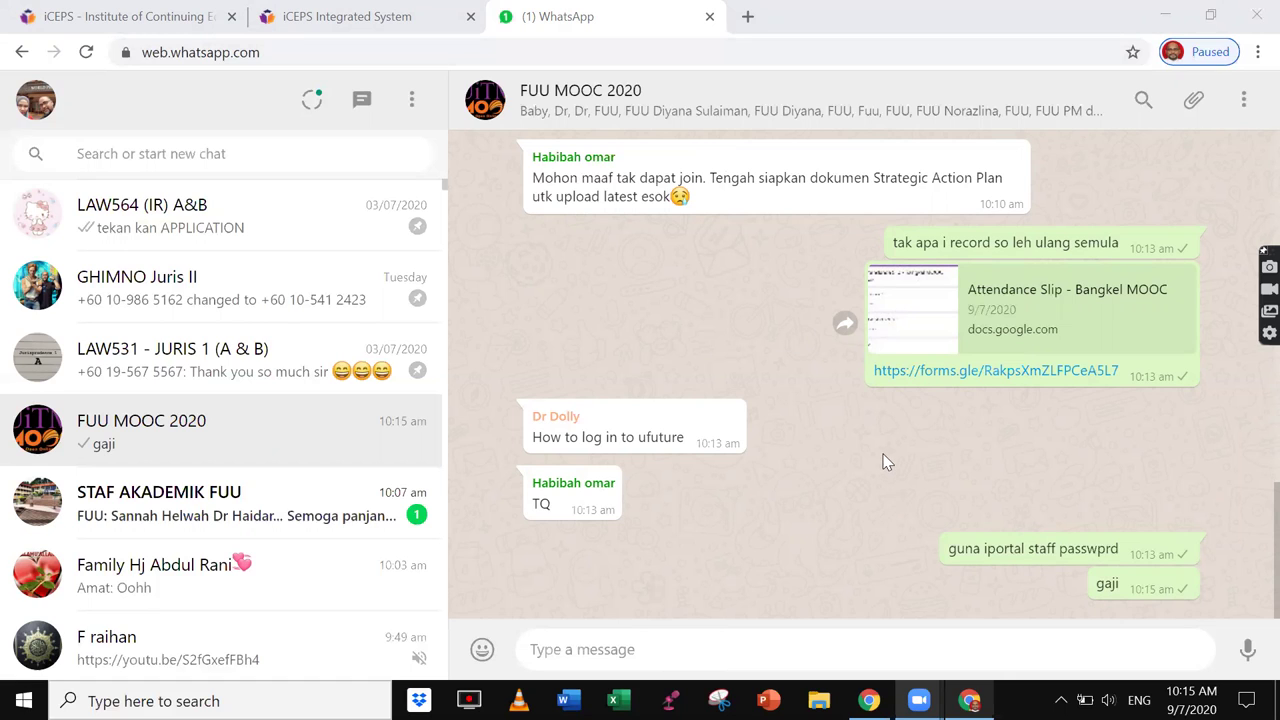
# - Sign in to the iCEPS Integrated System with the saved staff ID and the account password
pyautogui.click(380, 20)
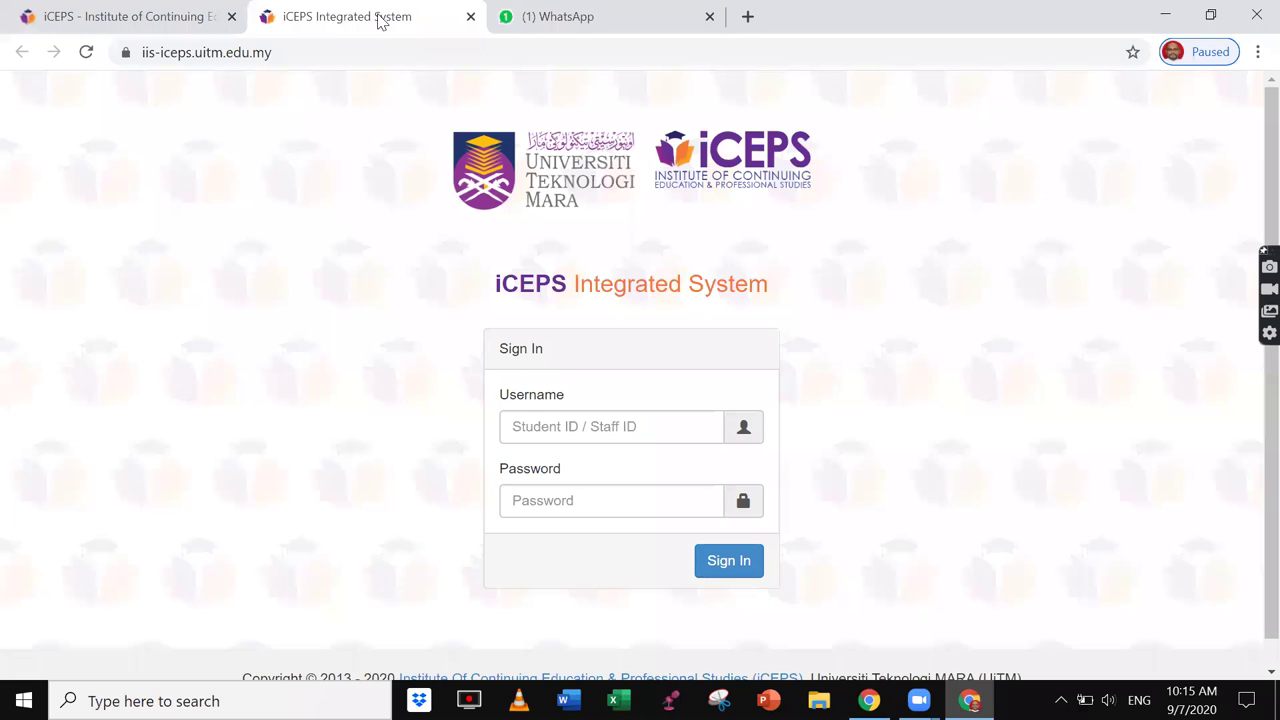
pyautogui.click(535, 428)
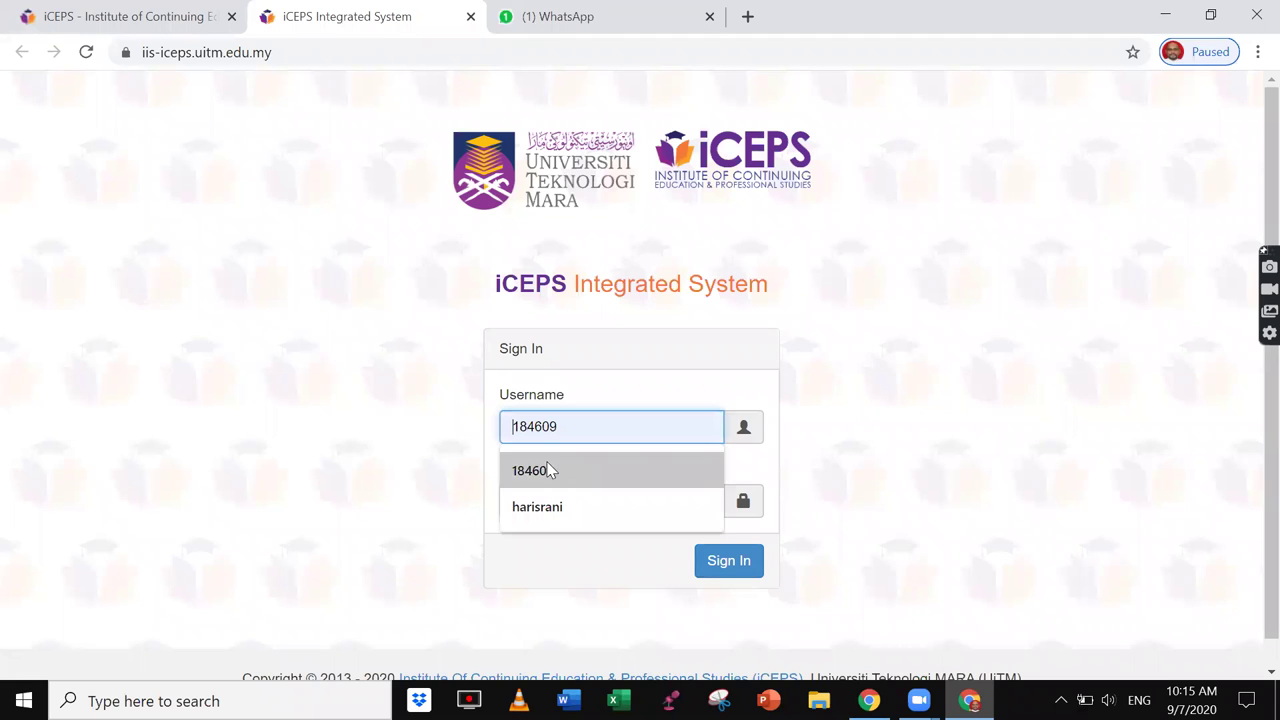
pyautogui.click(549, 470)
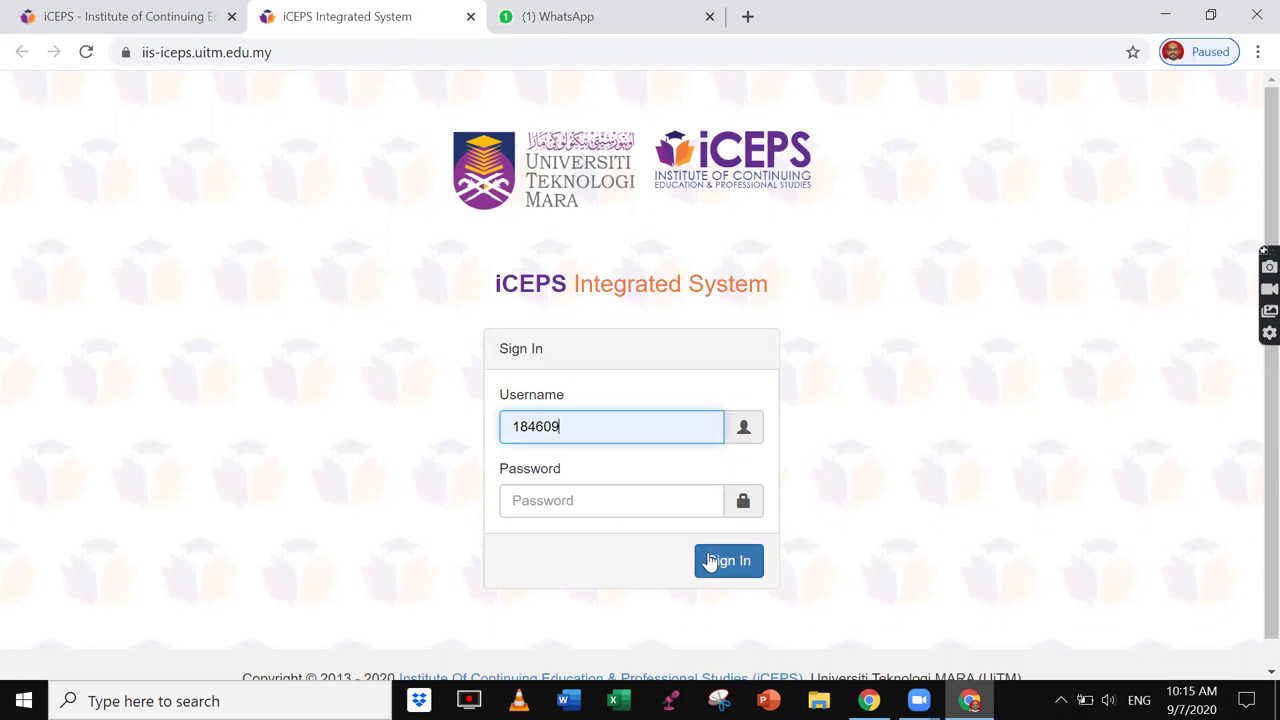
pyautogui.click(547, 505)
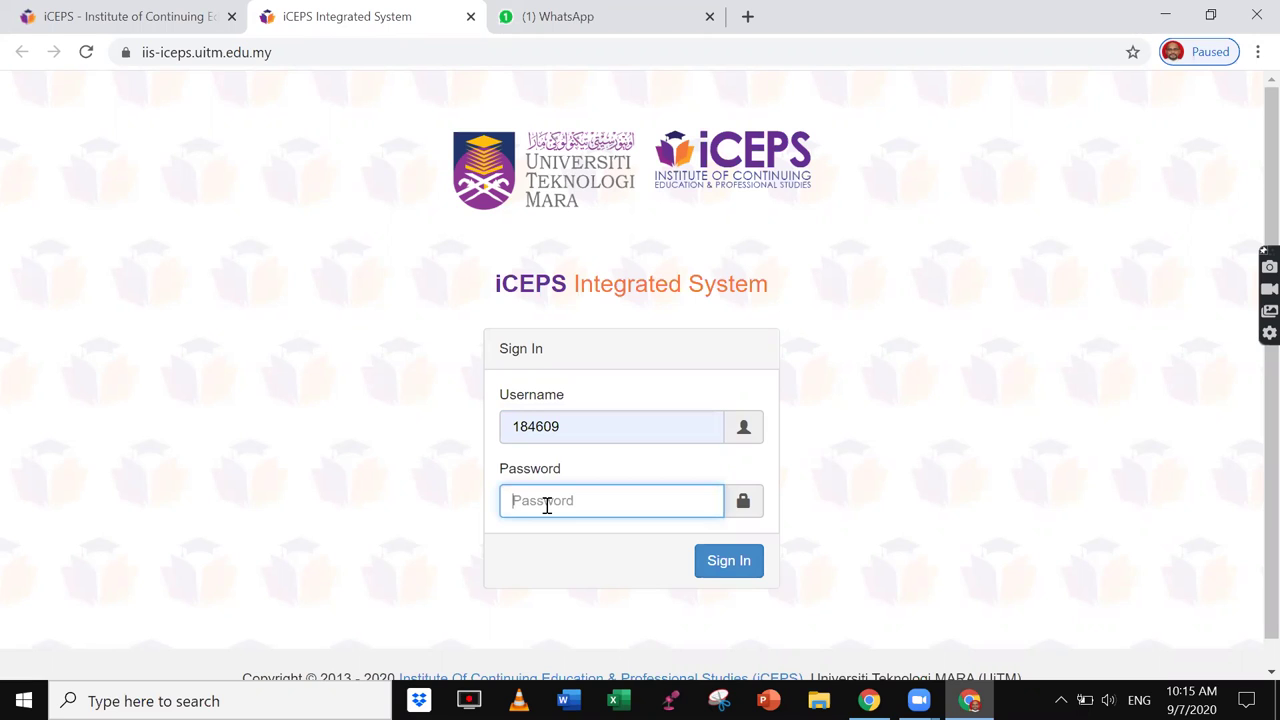
pyautogui.write('***********')
pyautogui.click(735, 561)
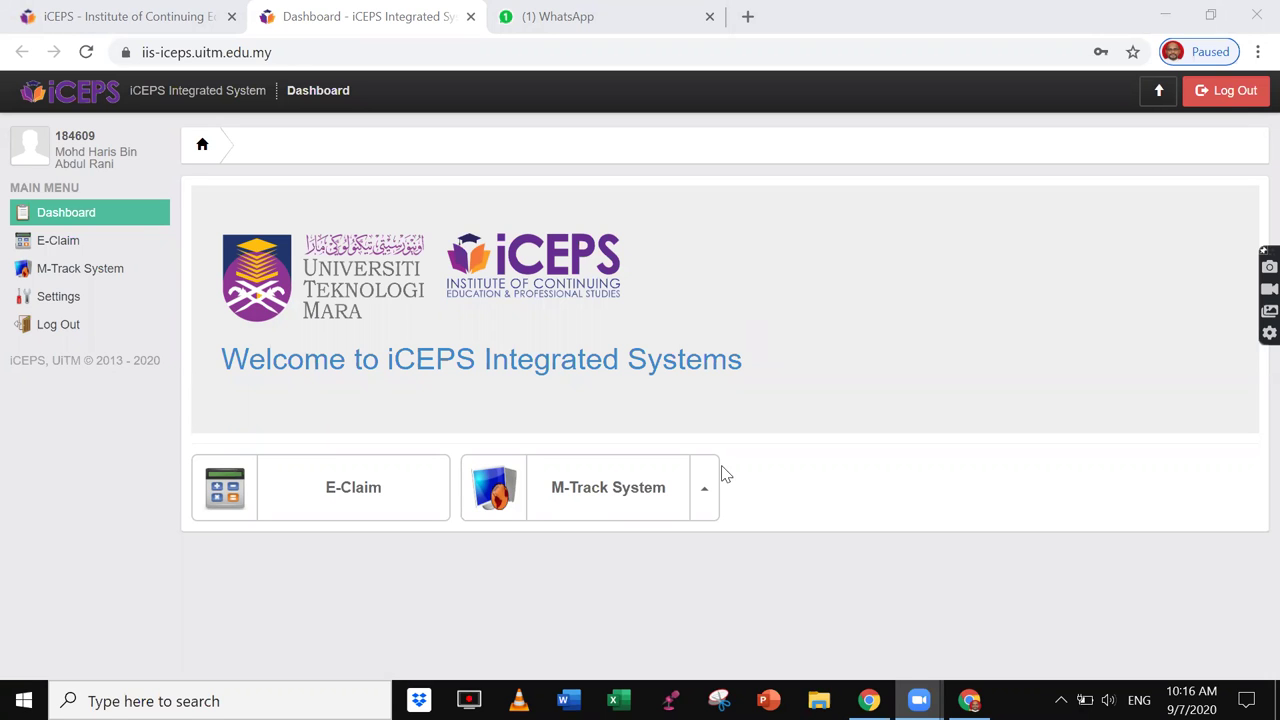
# - Open the UFUTURE System from the staff systems weblinks on the iCEPS website
pyautogui.click(62, 18)
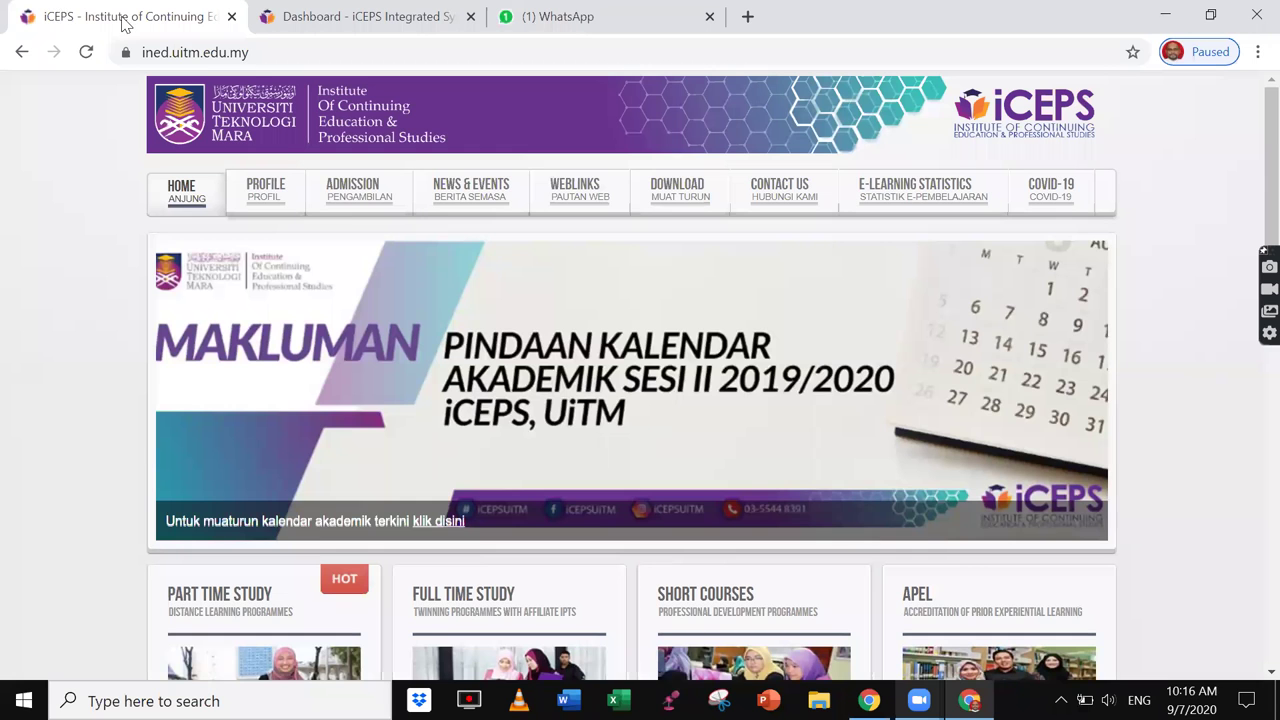
pyautogui.click(470, 14)
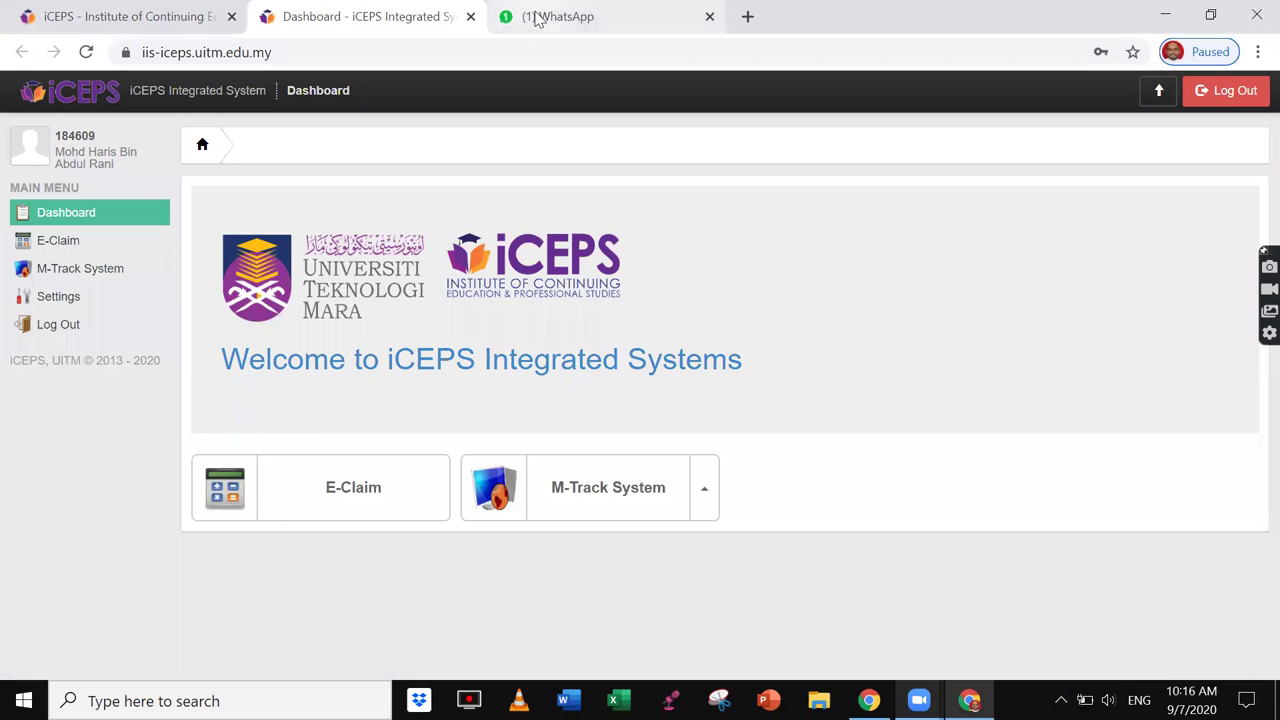
pyautogui.click(215, 16)
pyautogui.moveTo(588, 193)
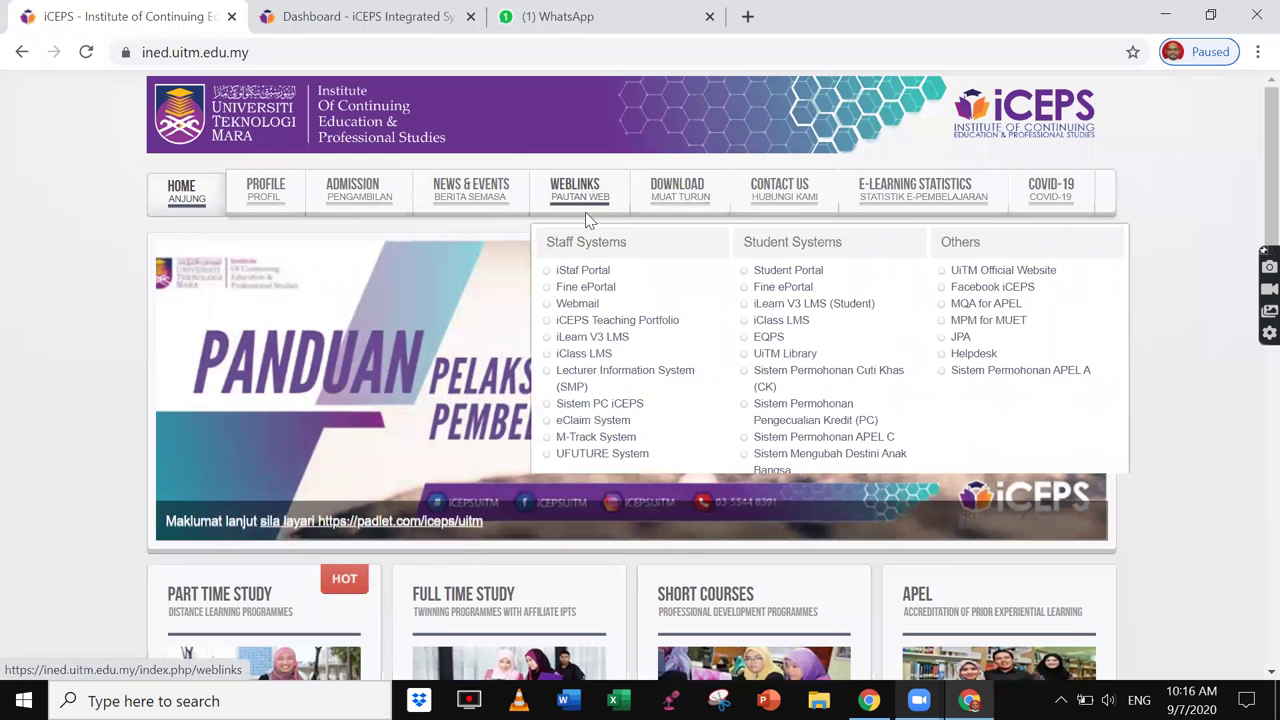
pyautogui.click(590, 460)
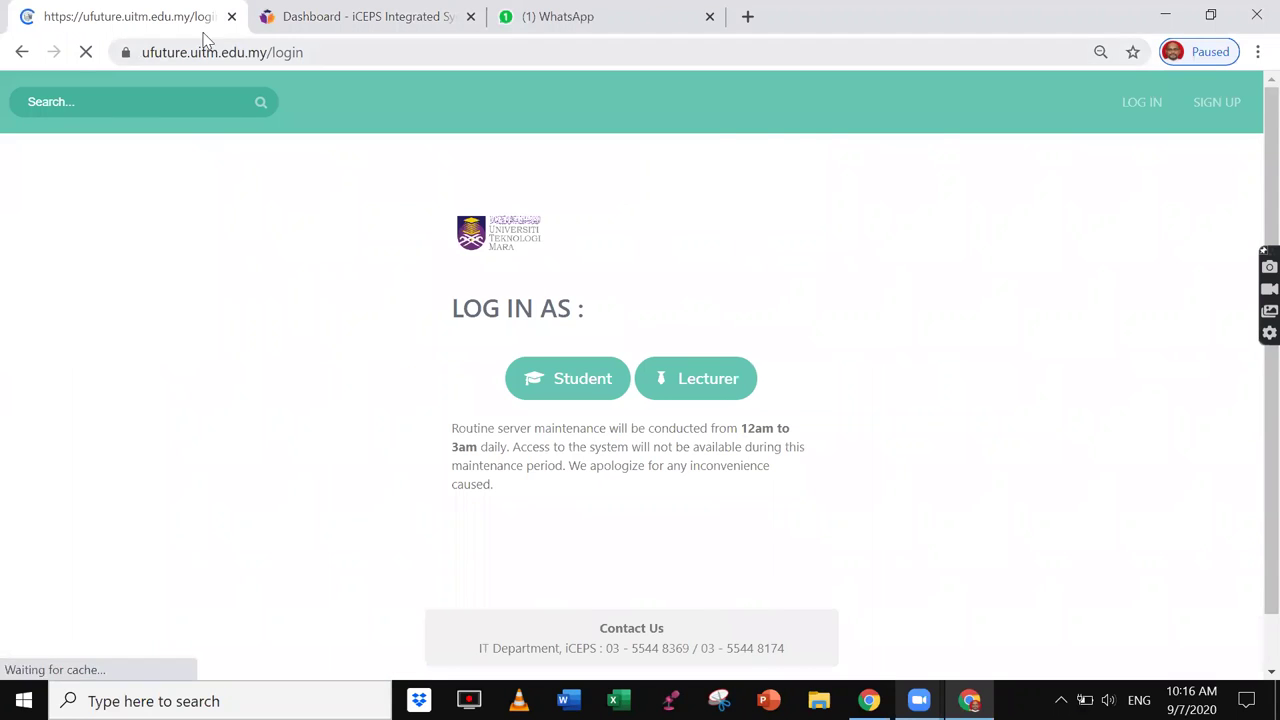
# - Duplicate the UFUTURE login page tab and return the original tab to the iCEPS homepage
pyautogui.rightClick(170, 20)
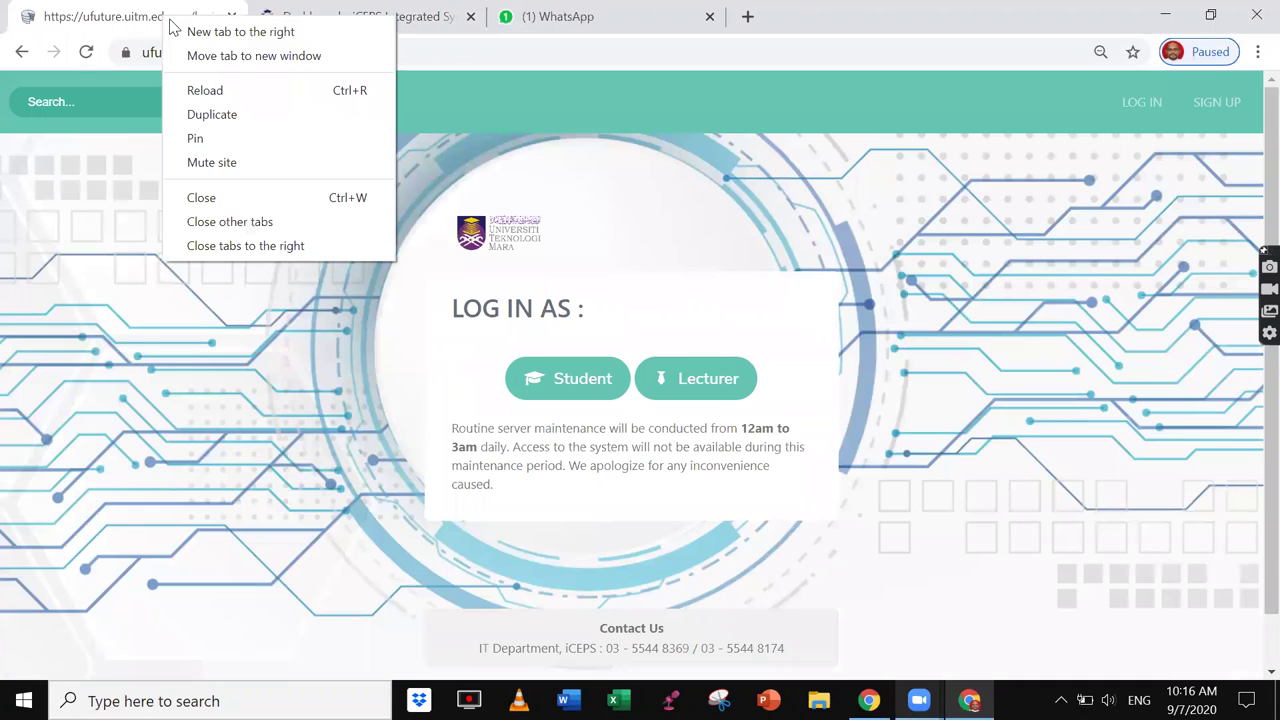
pyautogui.click(234, 114)
pyautogui.click(57, 25)
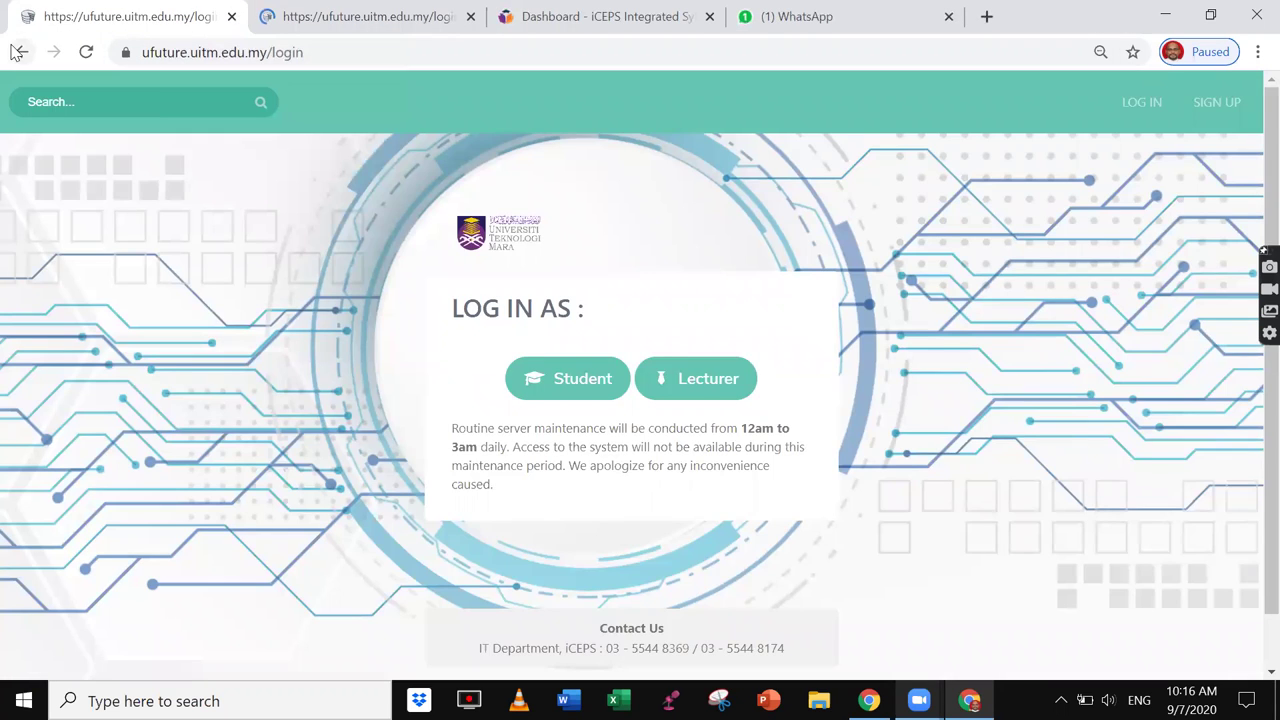
pyautogui.click(22, 52)
pyautogui.click(783, 17)
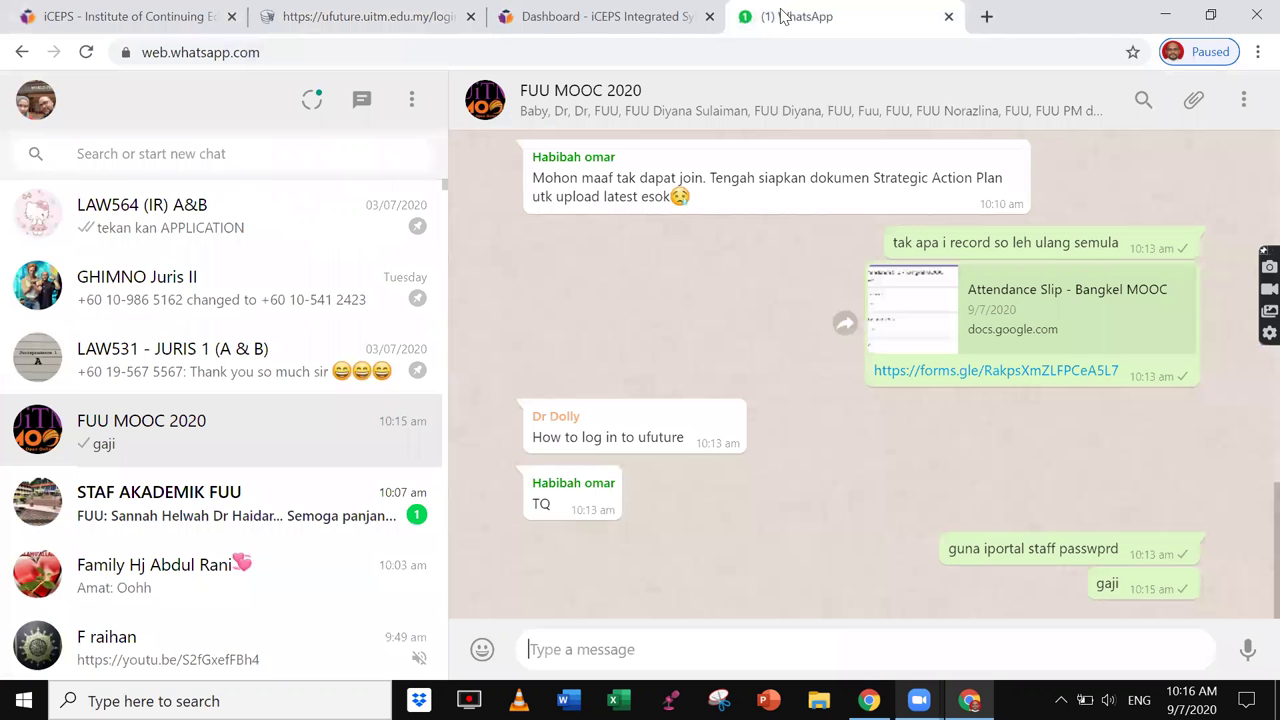
pyautogui.click(596, 22)
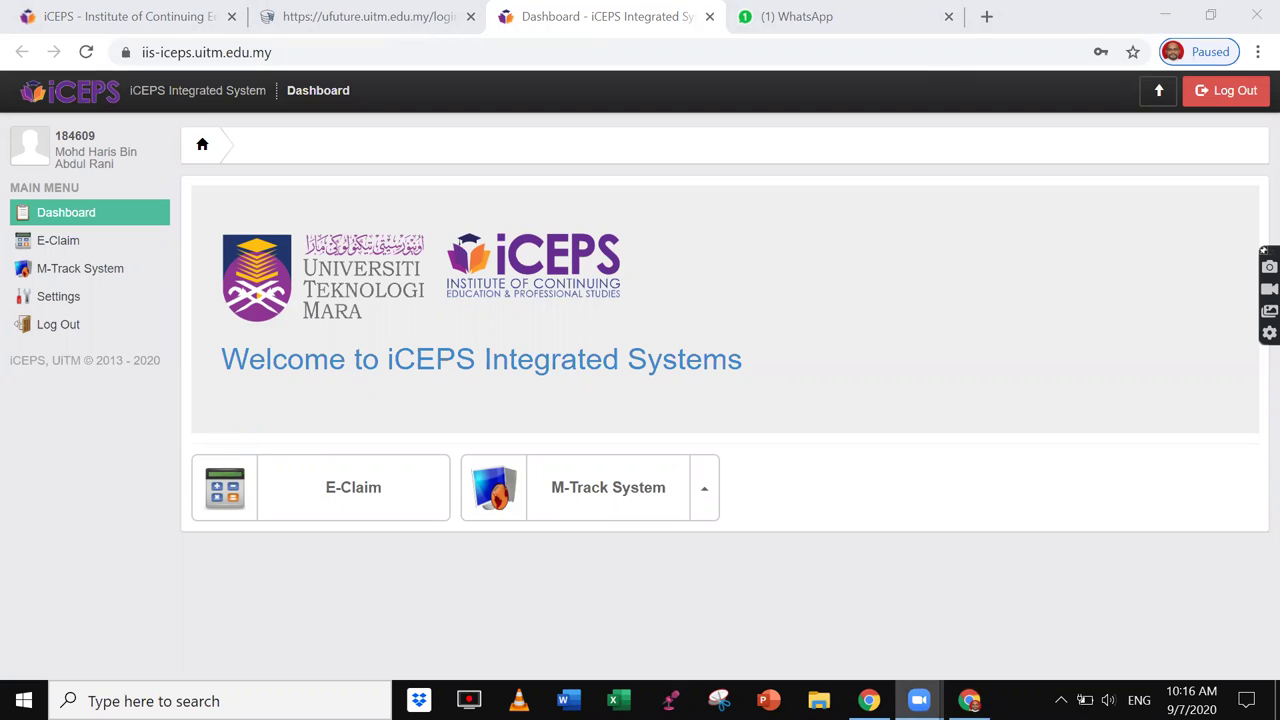
pyautogui.click(970, 700)
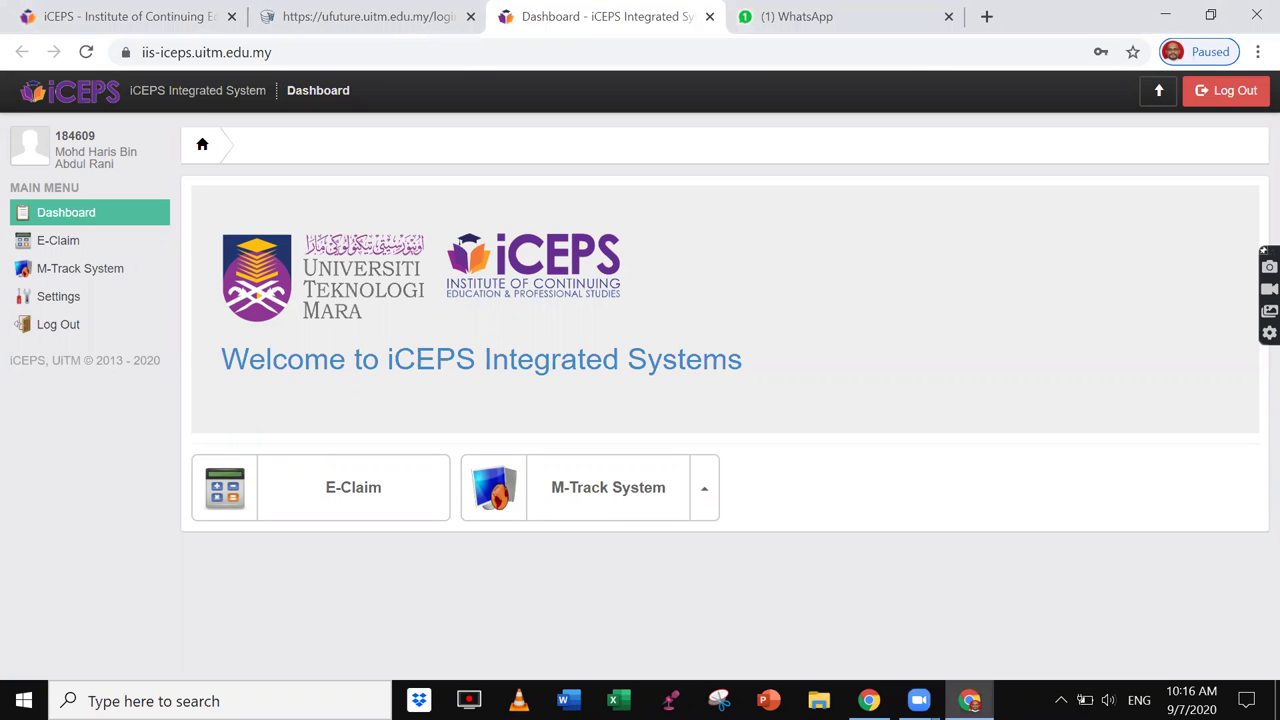
# - Paste the copied Zoom invitation with its meeting link, ID and password into the FUU MOOC 2020 chat and send it
pyautogui.click(828, 17)
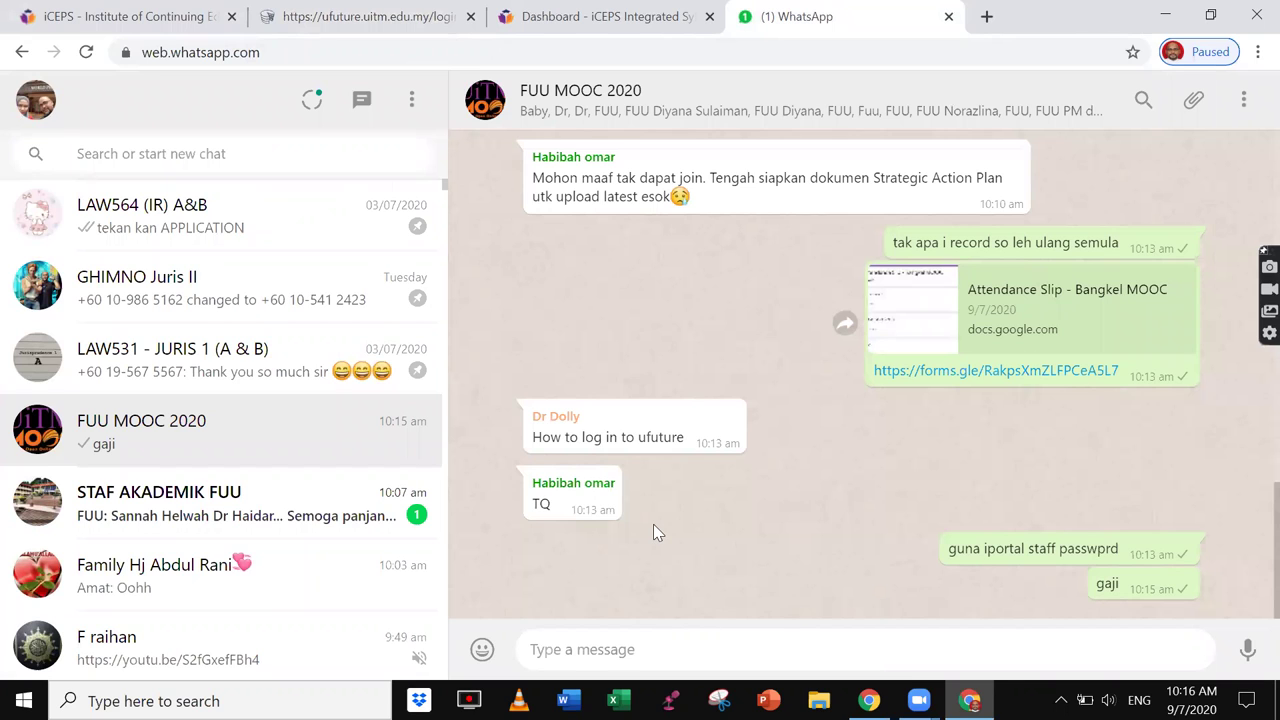
pyautogui.click(648, 652)
pyautogui.rightClick(636, 648)
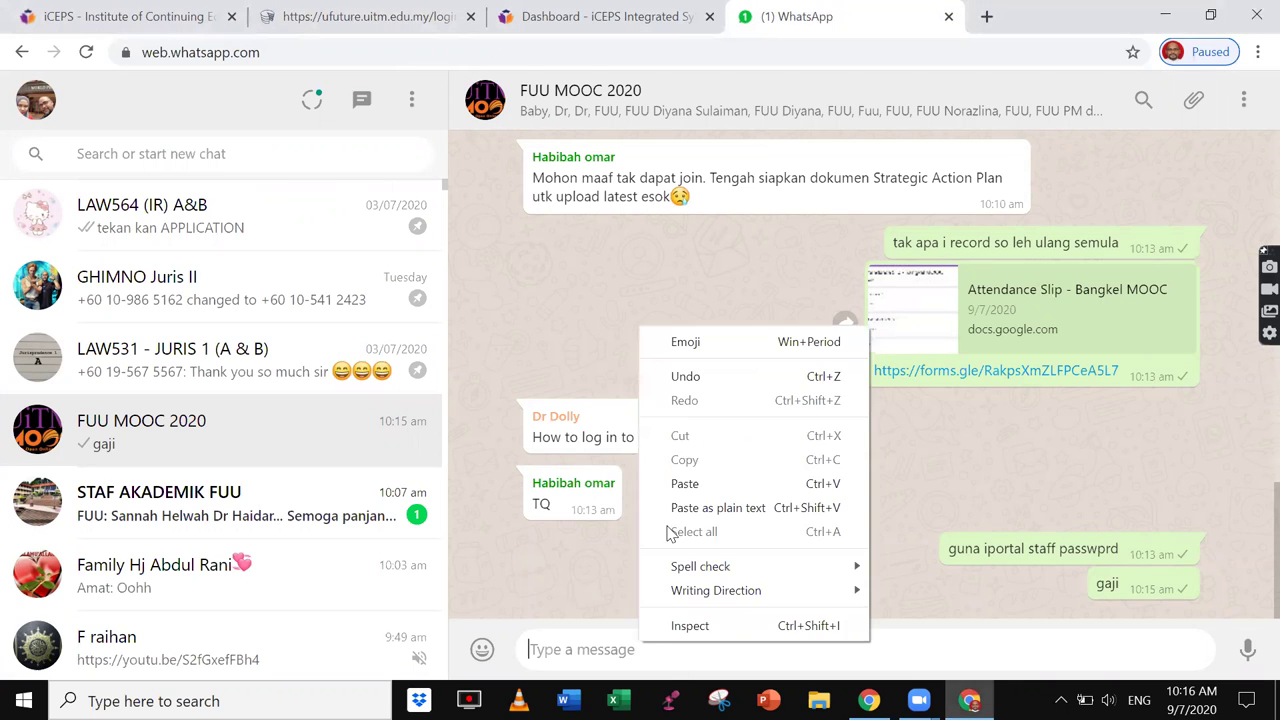
pyautogui.click(701, 485)
pyautogui.click(1247, 649)
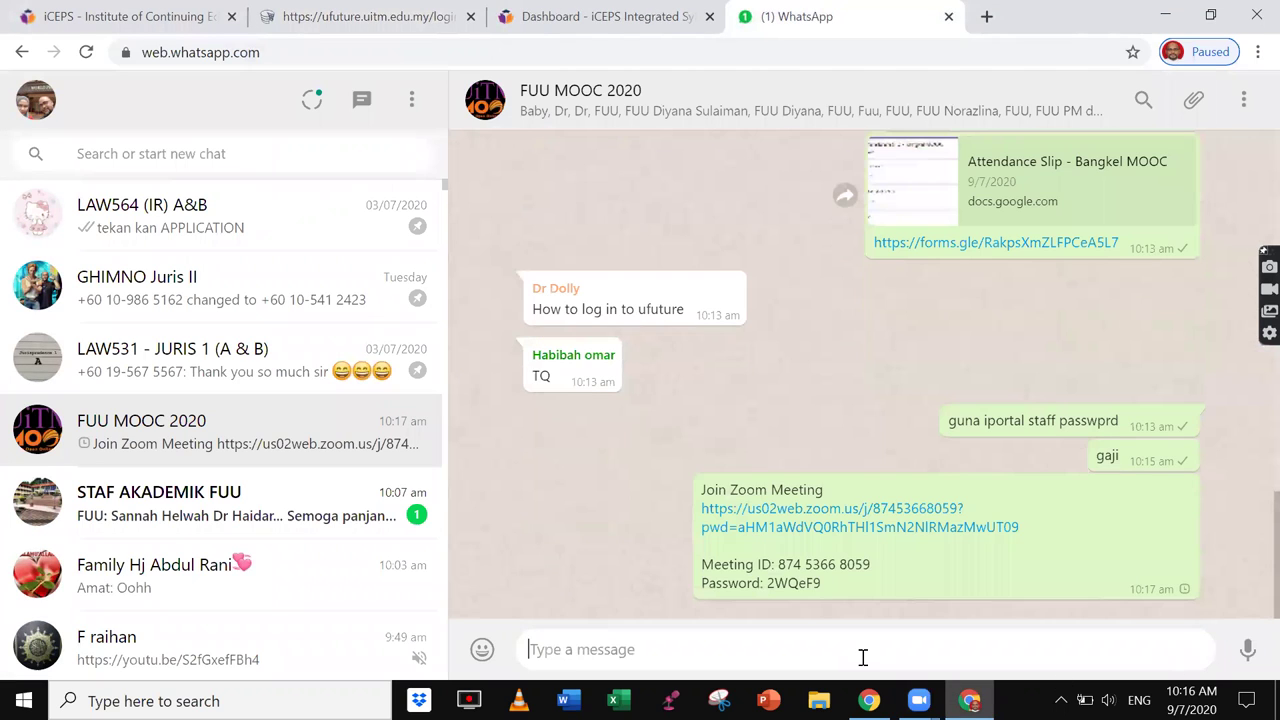
# - Send the group the message "dok tunggu siapa pun tak masuk walhal tak invite sry ha ha"
pyautogui.write('dok tunggu')
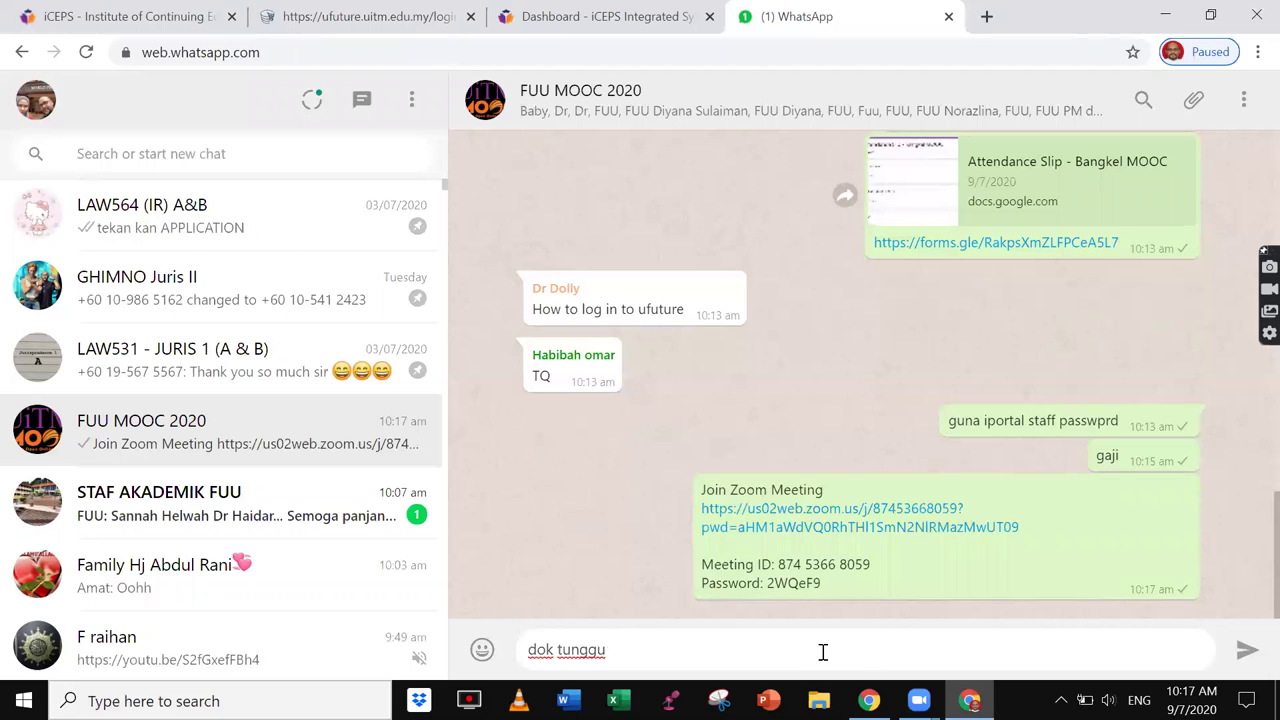
pyautogui.write(' siapa')
pyautogui.write('pun tak mas')
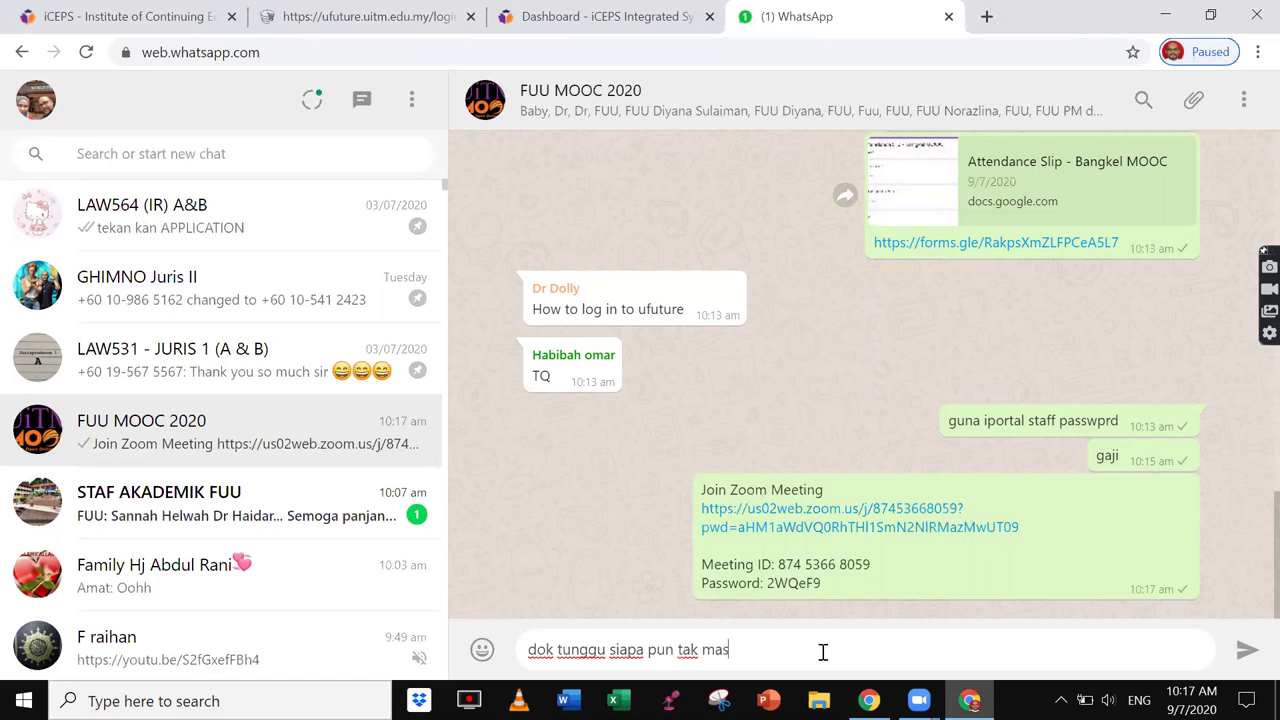
pyautogui.write('uk walhal tak invite s')
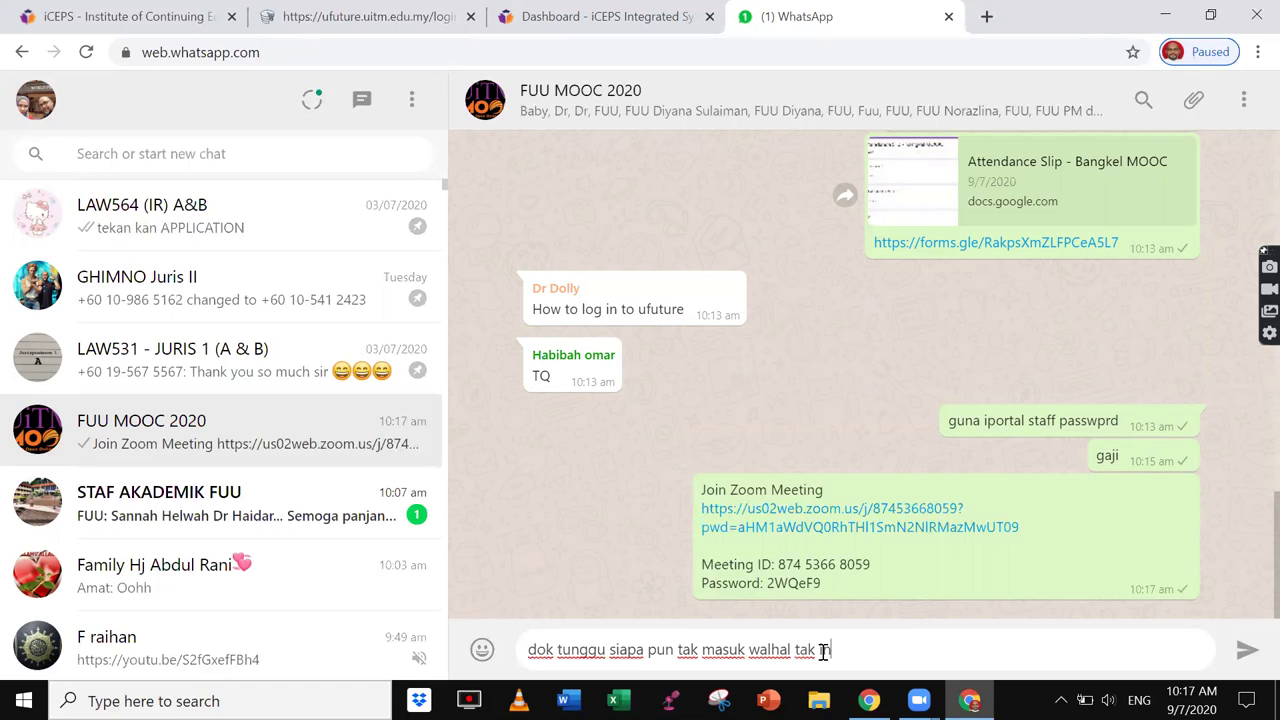
pyautogui.write('ry ha ha')
pyautogui.press('Return')
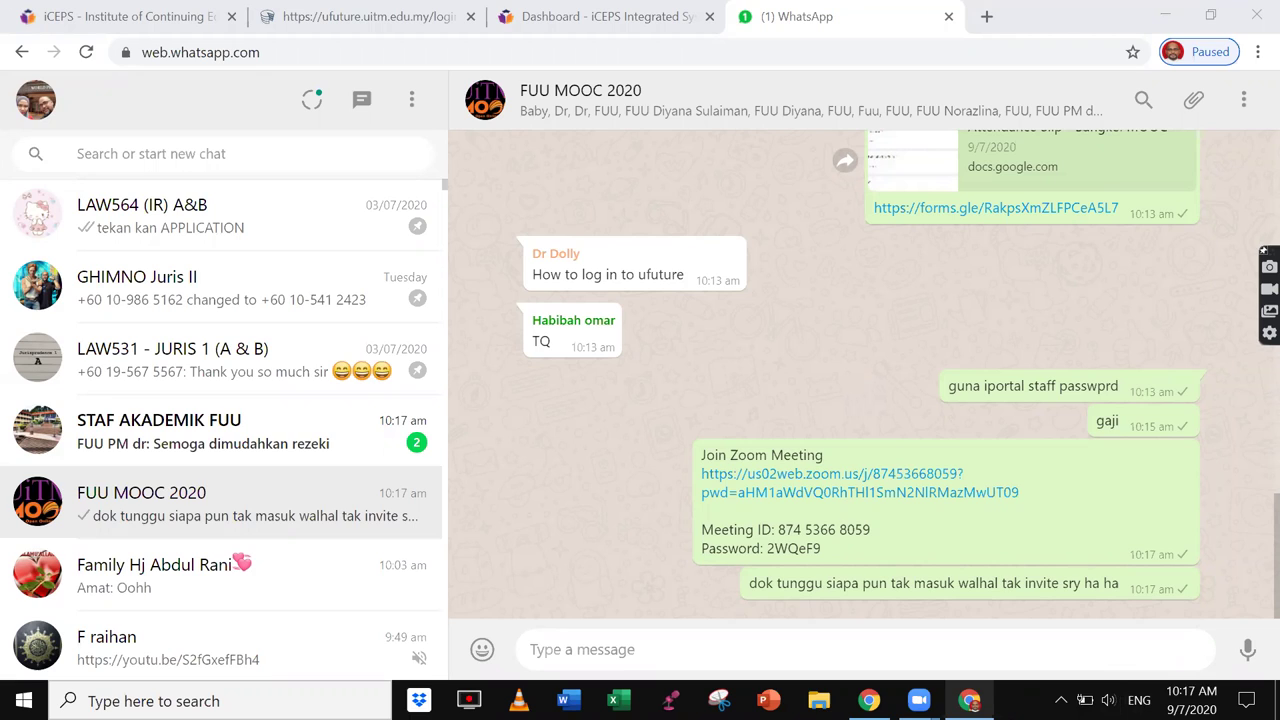
# - Raise the computer's speaker volume to 98
pyautogui.scroll(14, 1108, 699)
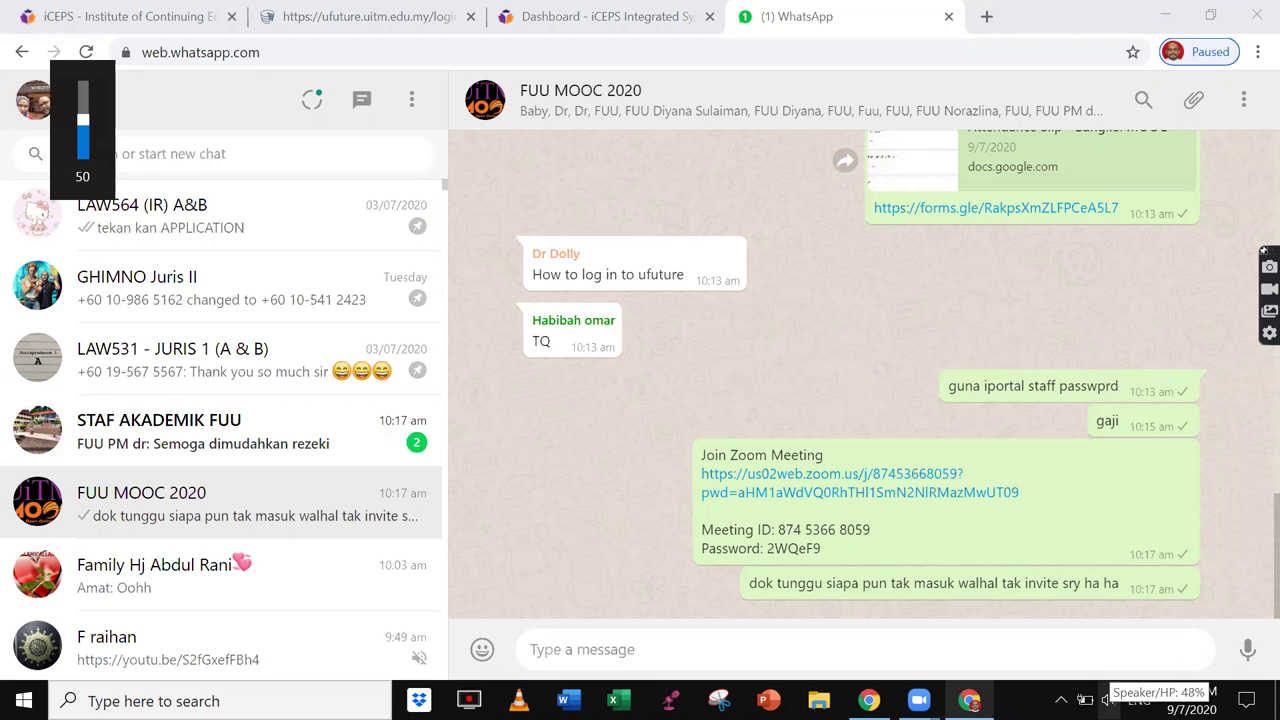
pyautogui.scroll(8, 1108, 699)
pyautogui.scroll(3, 1108, 699)
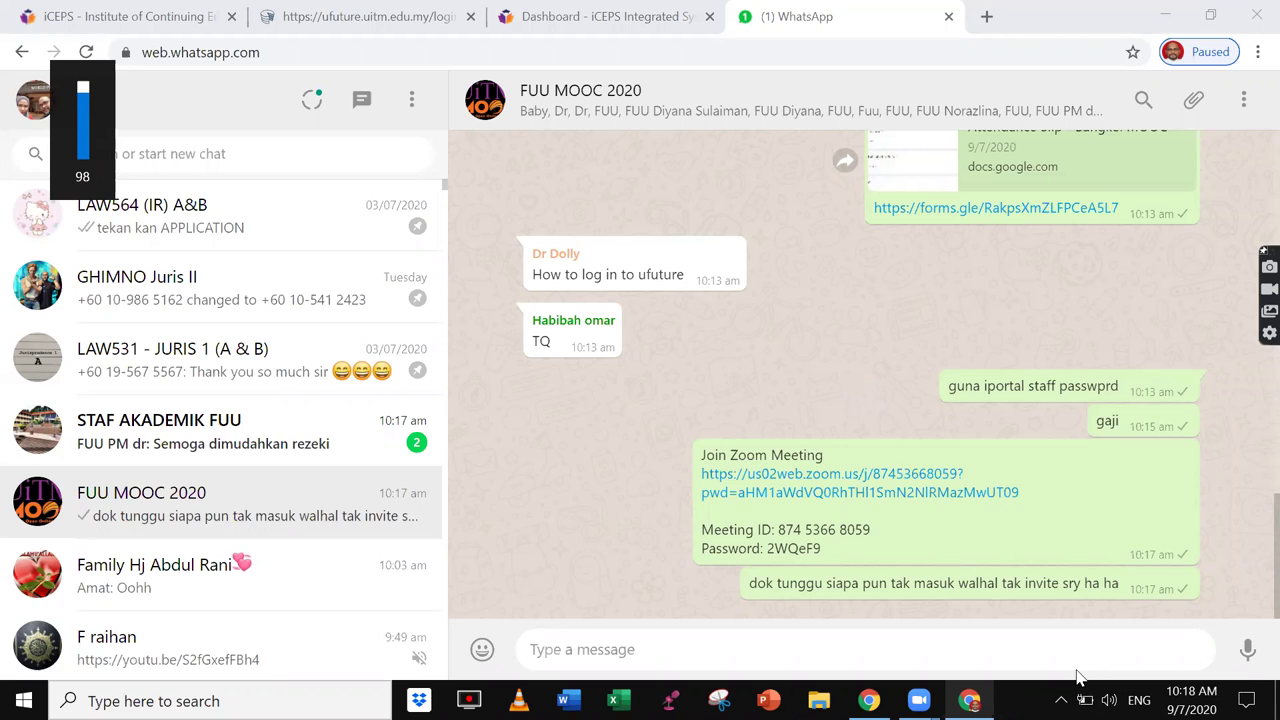
pyautogui.click(346, 18)
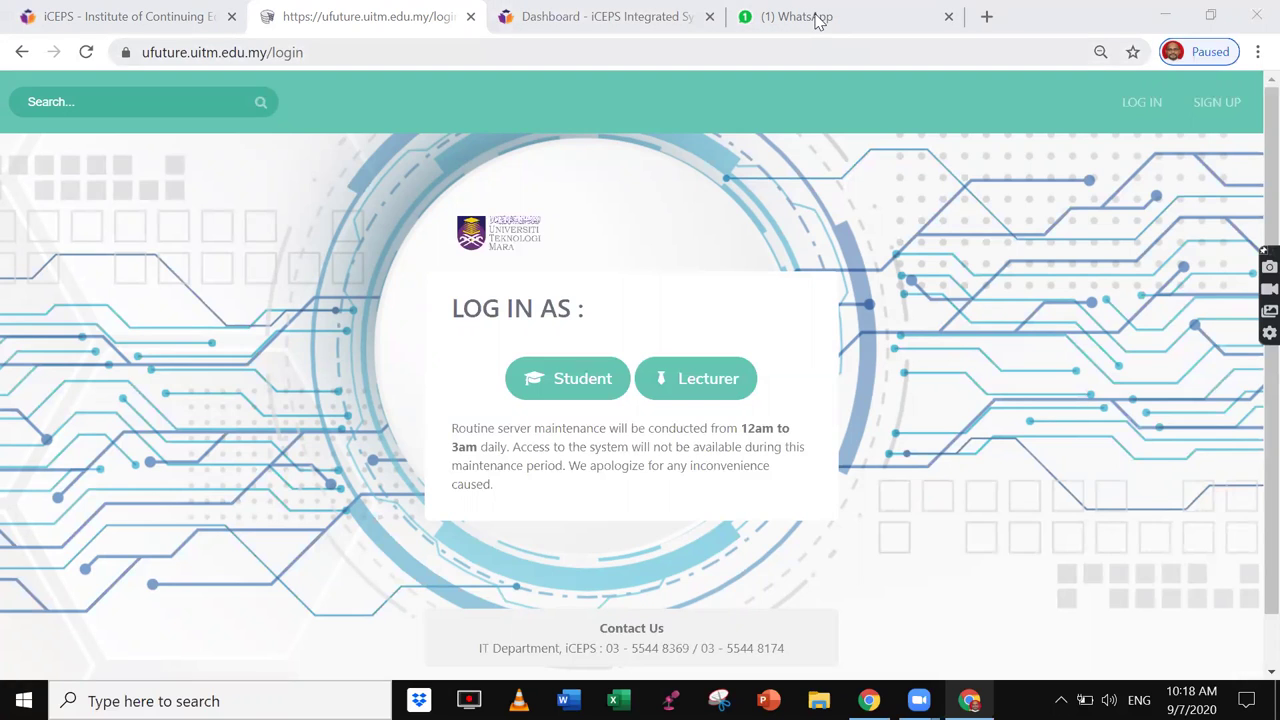
pyautogui.click(178, 22)
pyautogui.click(376, 16)
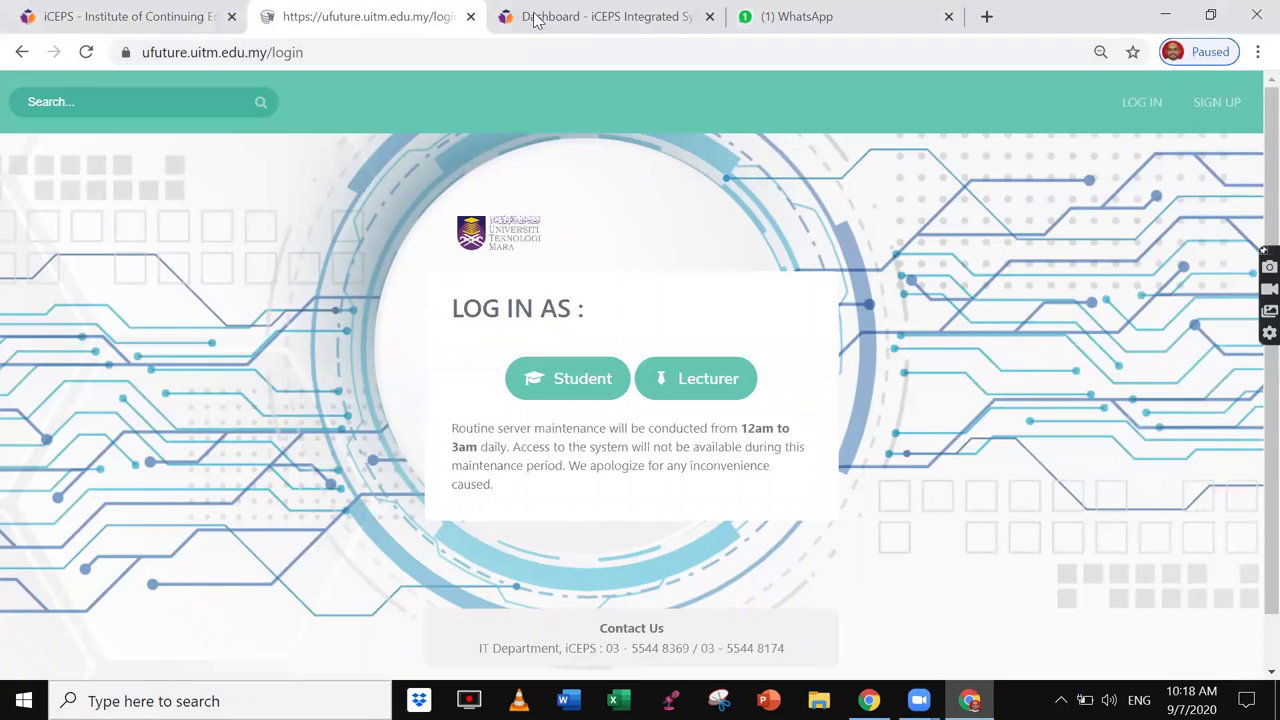
# - Look back through the FUU MOOC 2020 chat on WhatsApp for the shared UFUTURE login link
pyautogui.click(870, 30)
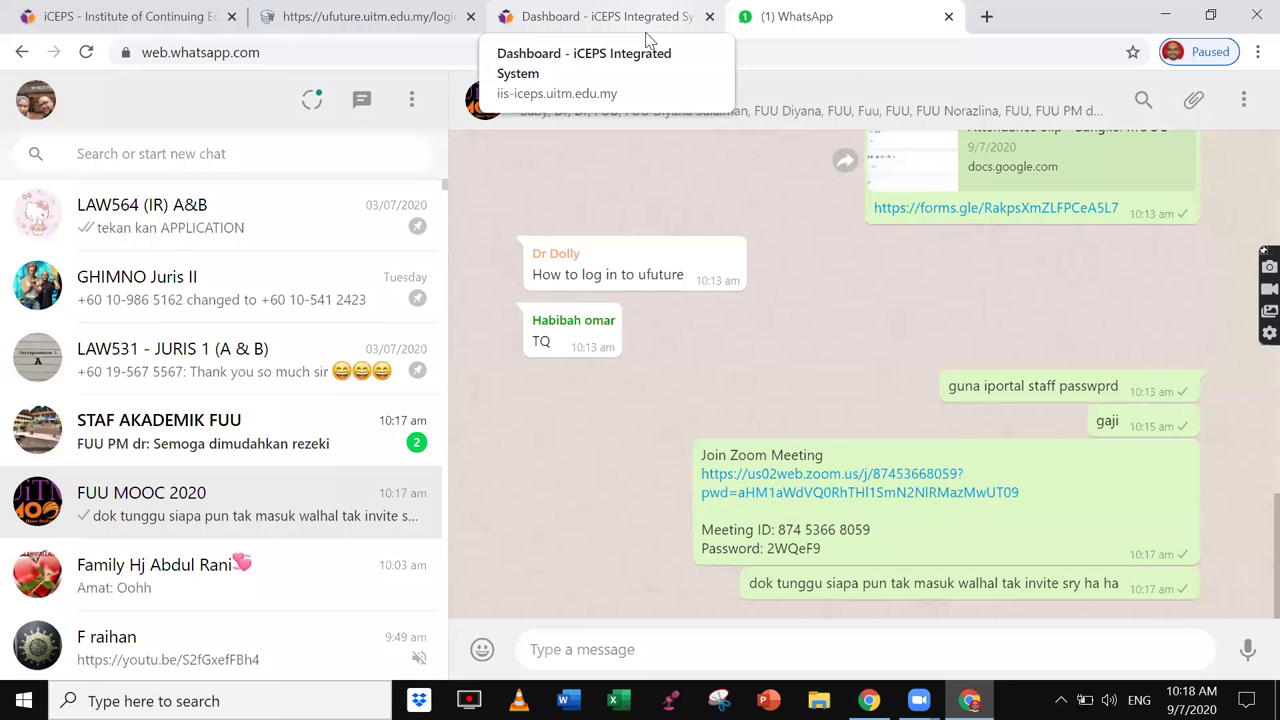
pyautogui.scroll(5, 949, 397)
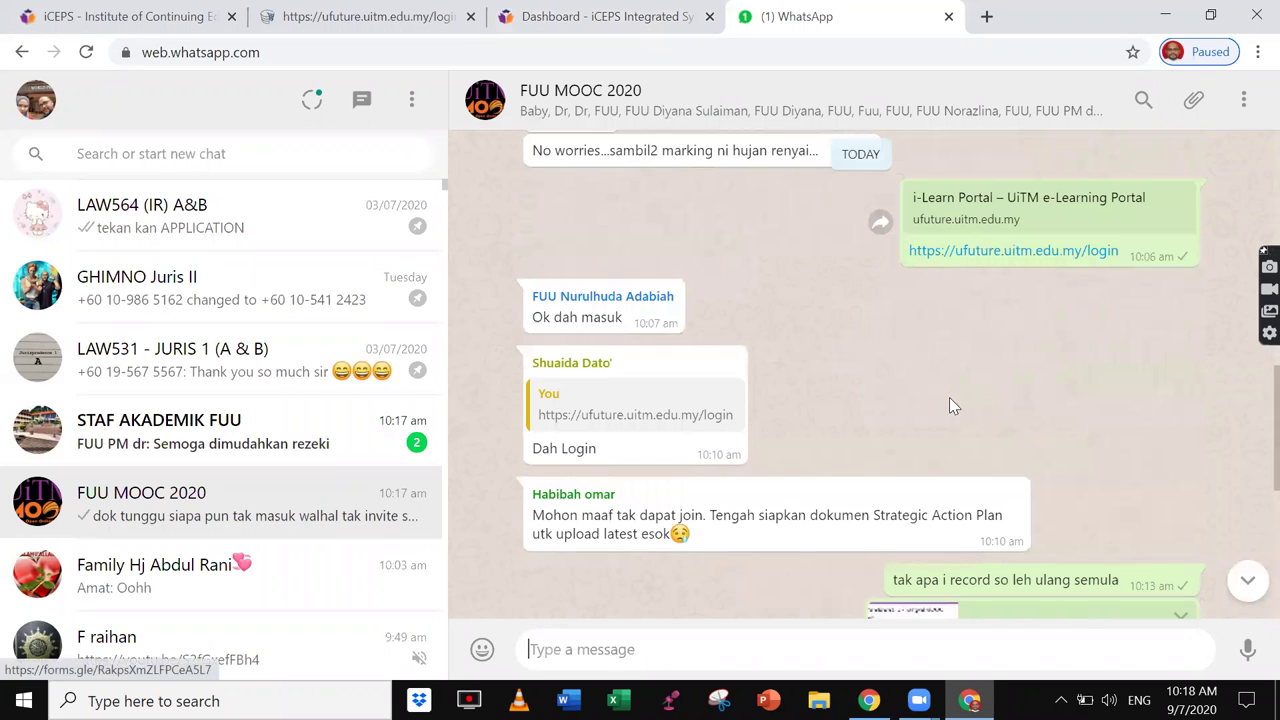
pyautogui.scroll(1, 950, 399)
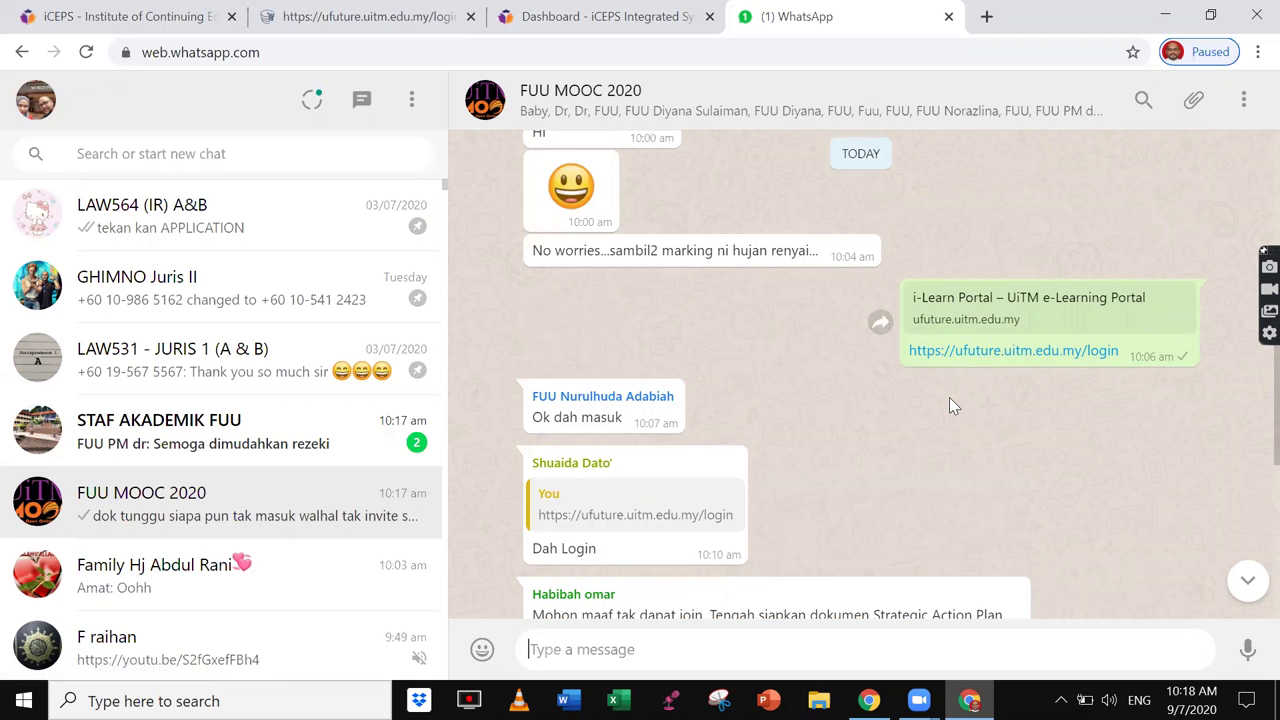
pyautogui.moveTo(1181, 297)
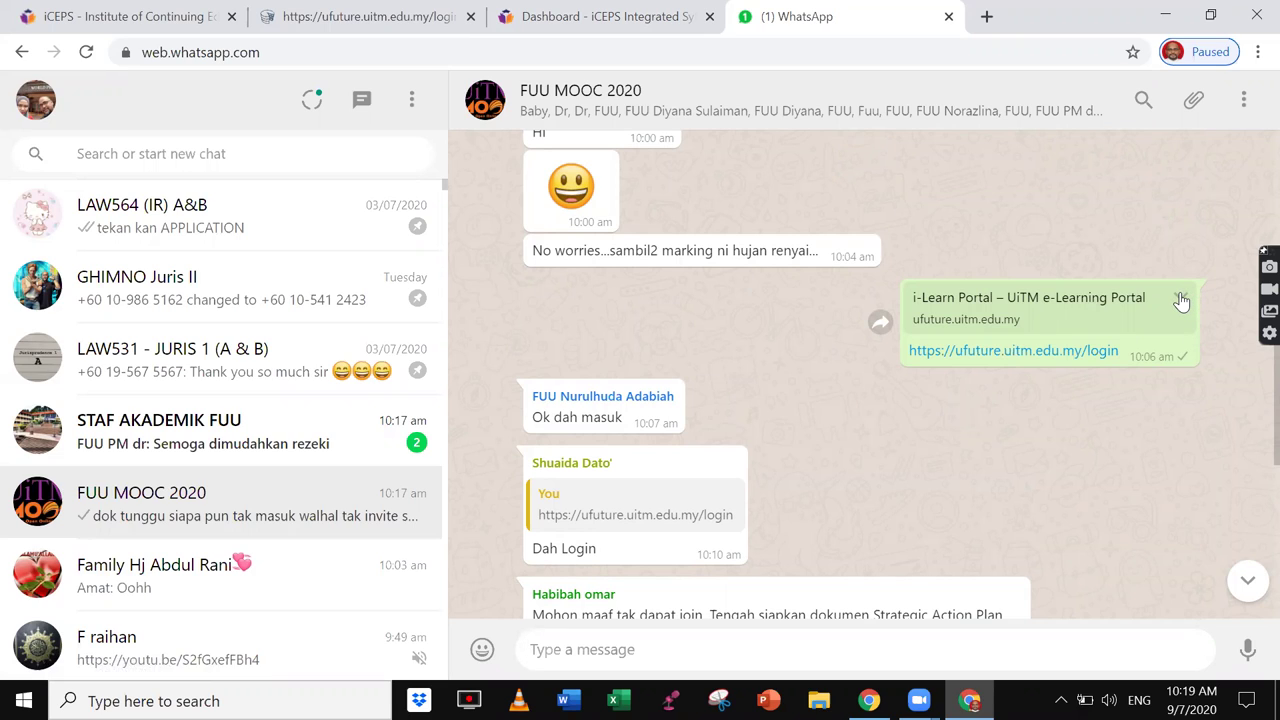
pyautogui.click(1183, 298)
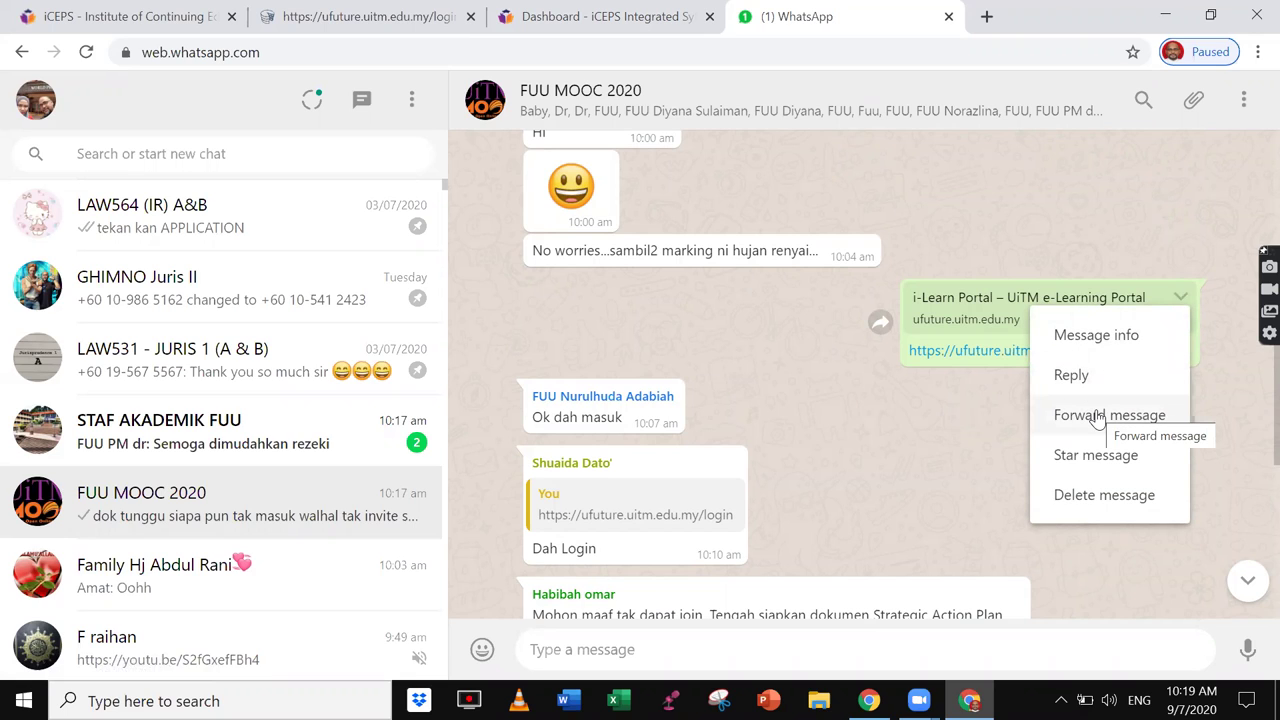
pyautogui.click(975, 424)
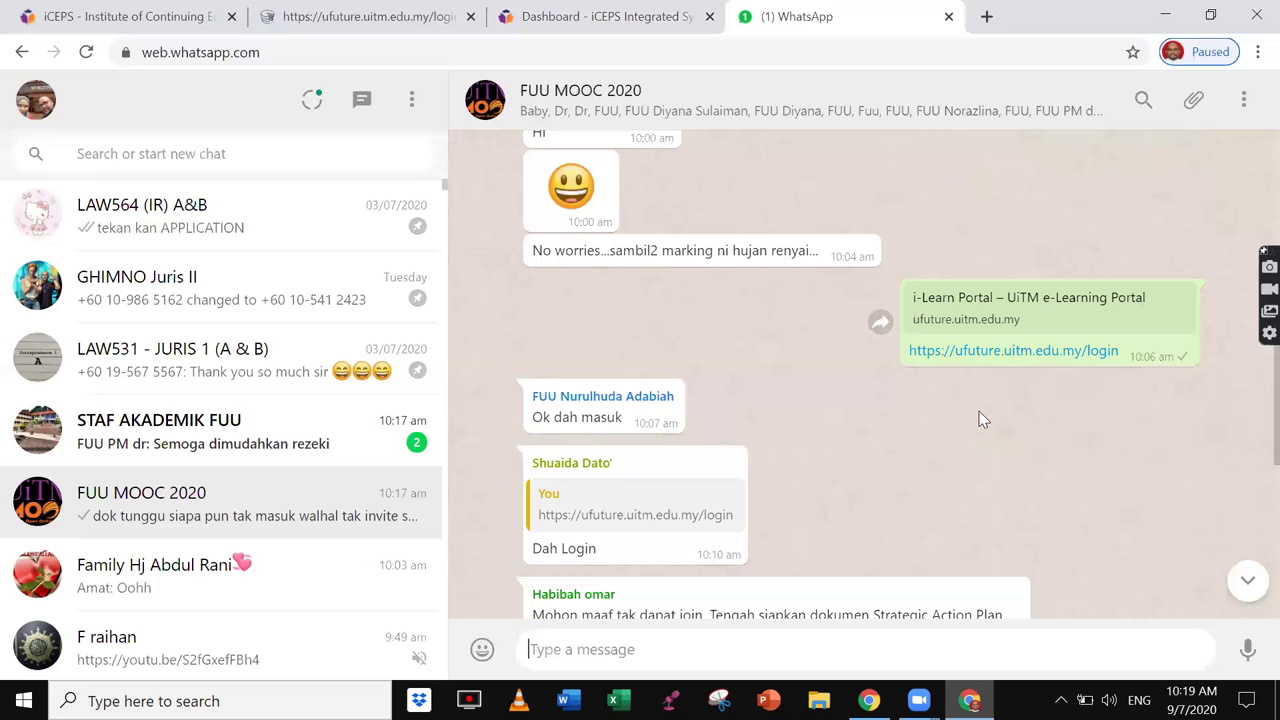
pyautogui.scroll(-10, 980, 418)
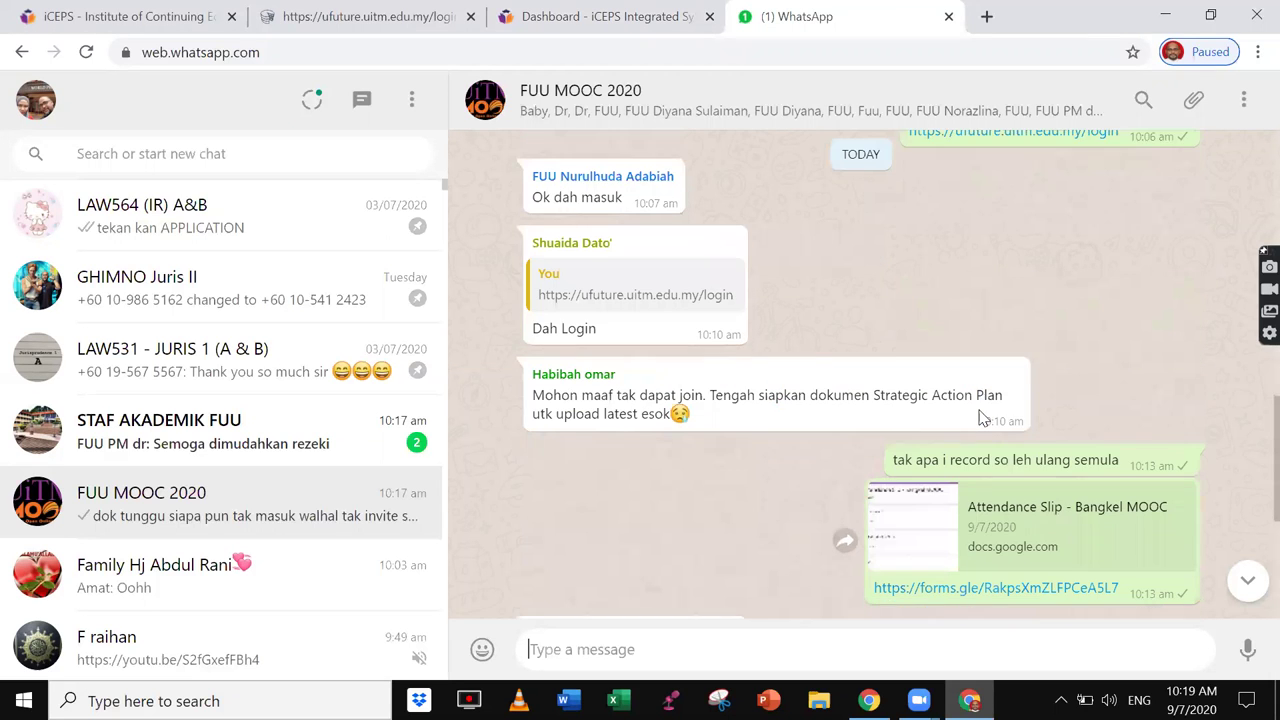
pyautogui.scroll(10, 980, 418)
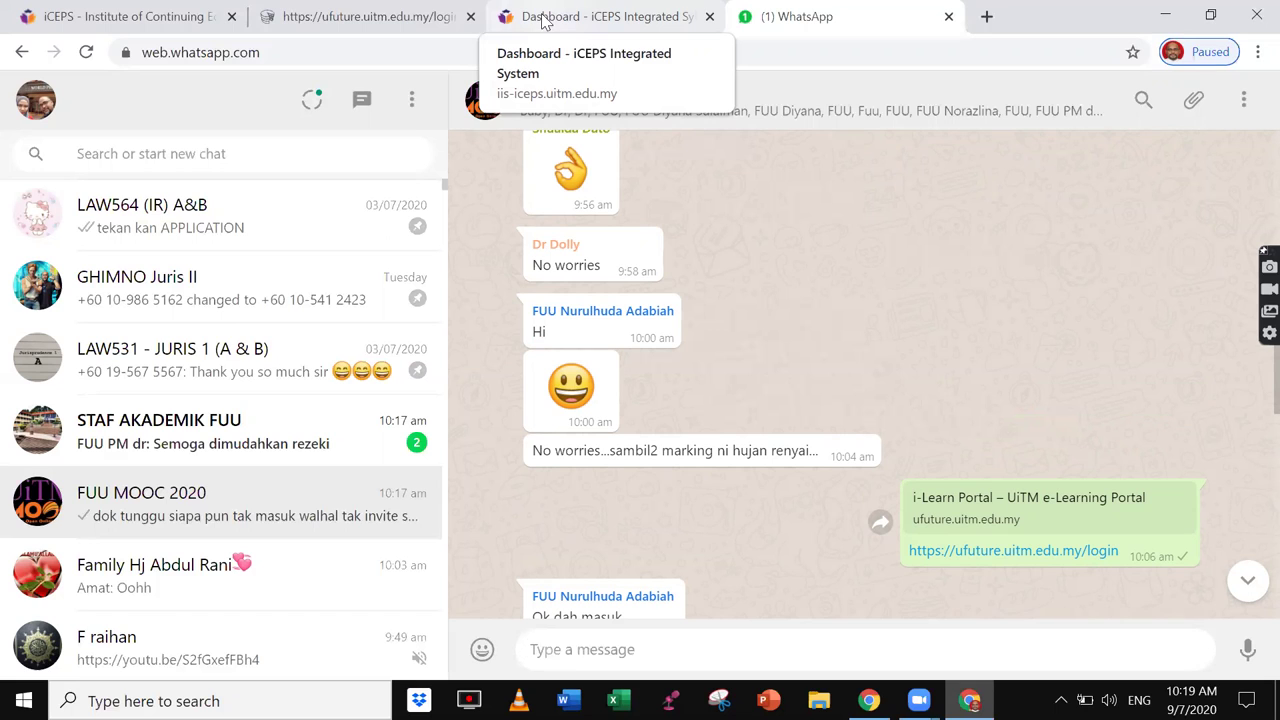
# - Search Google for "ufuture" in a new tab, open the UFUTURE site and go to its login page
pyautogui.click(985, 16)
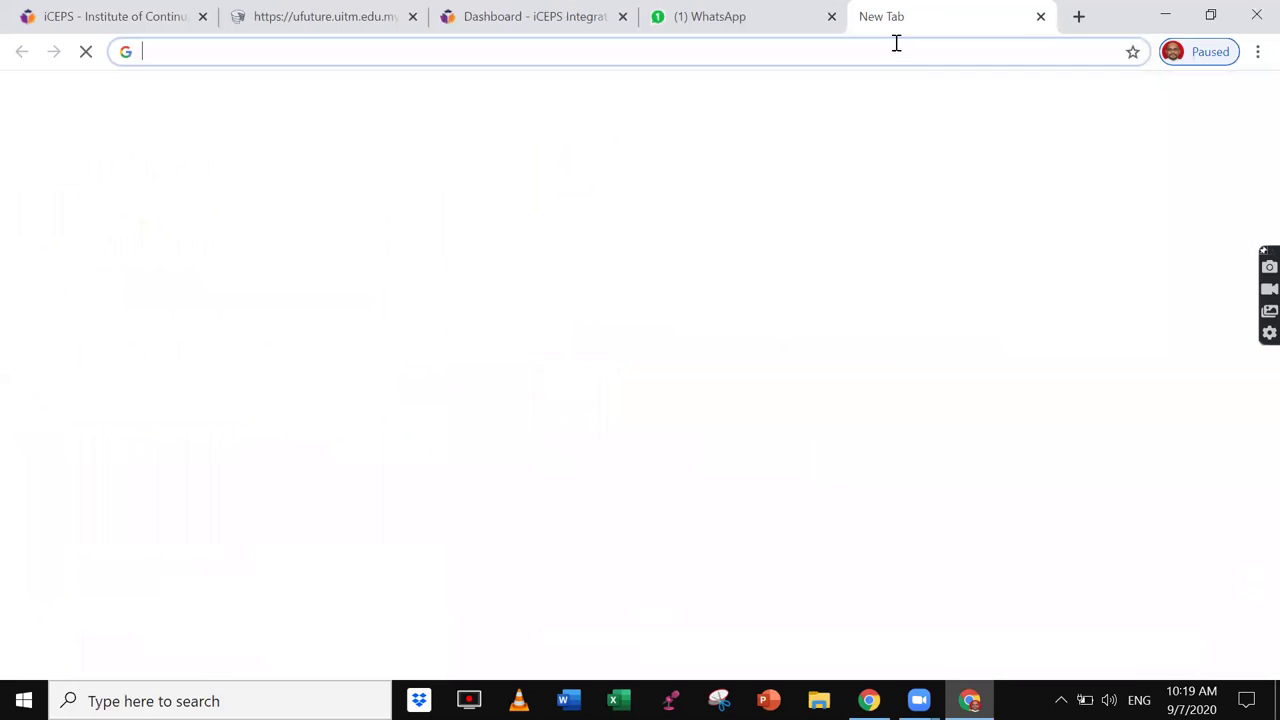
pyautogui.write('ug')
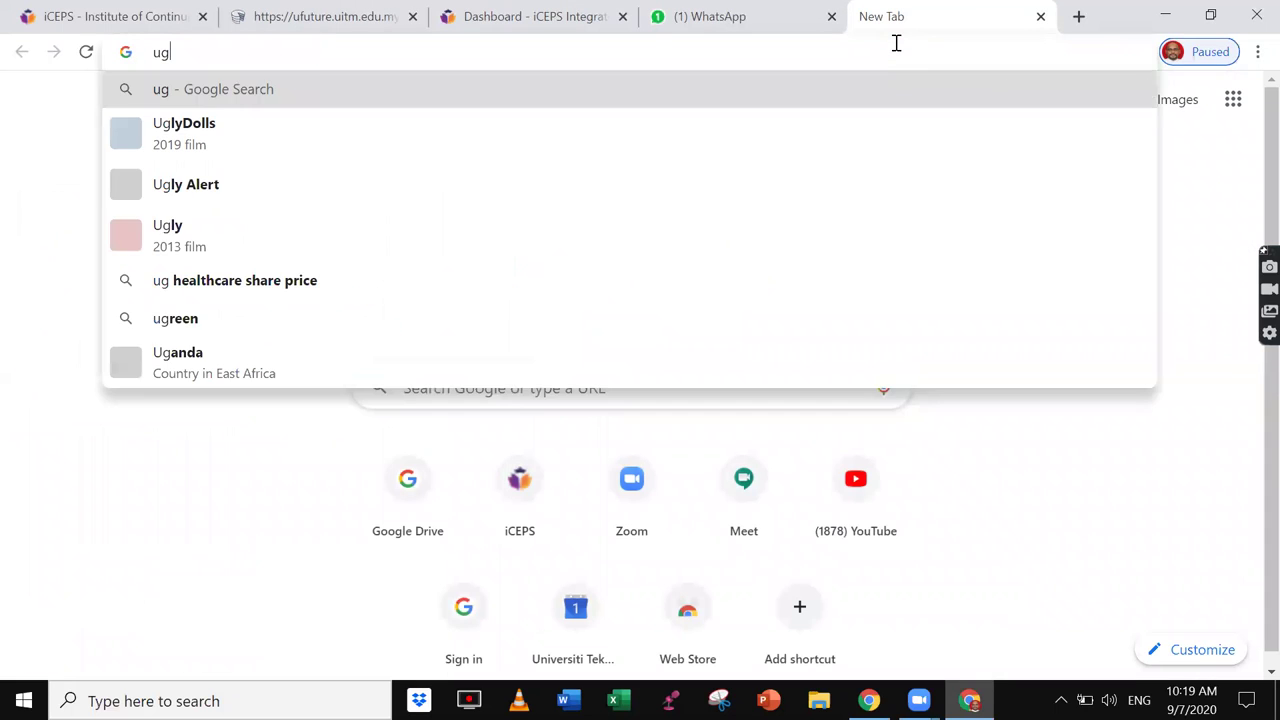
pyautogui.write('f')
pyautogui.press('BackSpace')
pyautogui.press('BackSpace')
pyautogui.write('future')
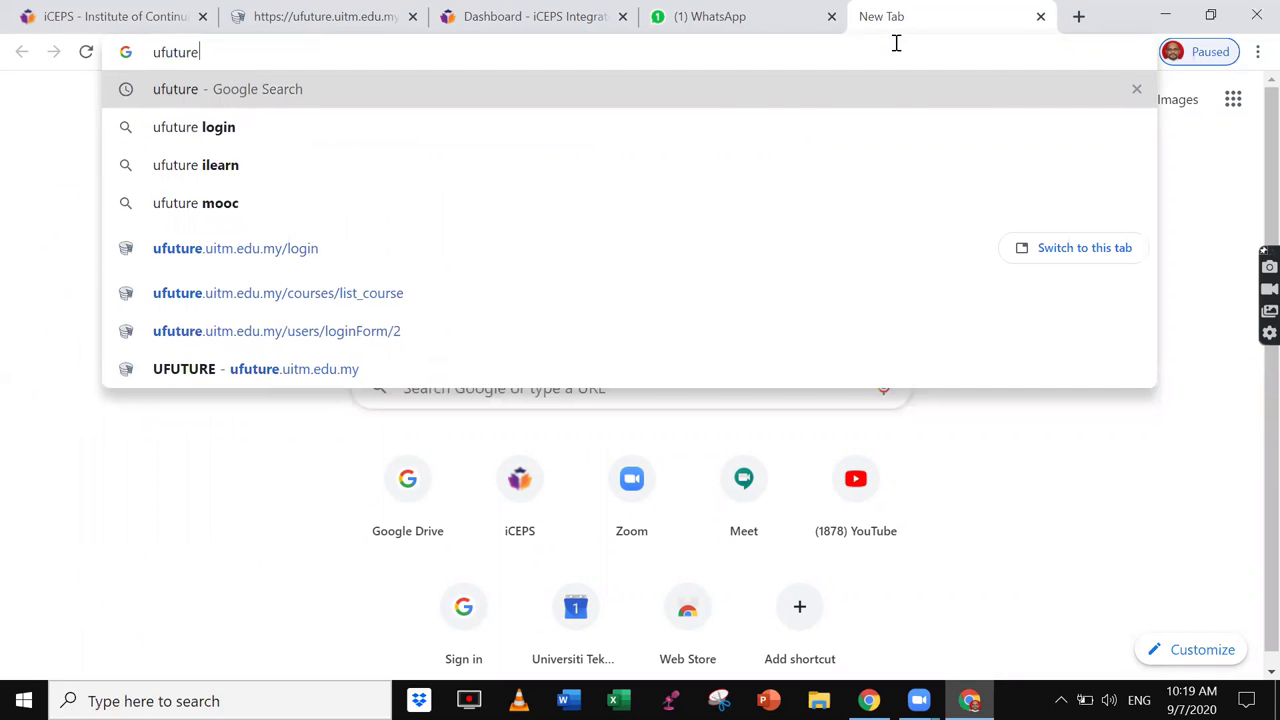
pyautogui.press('Return')
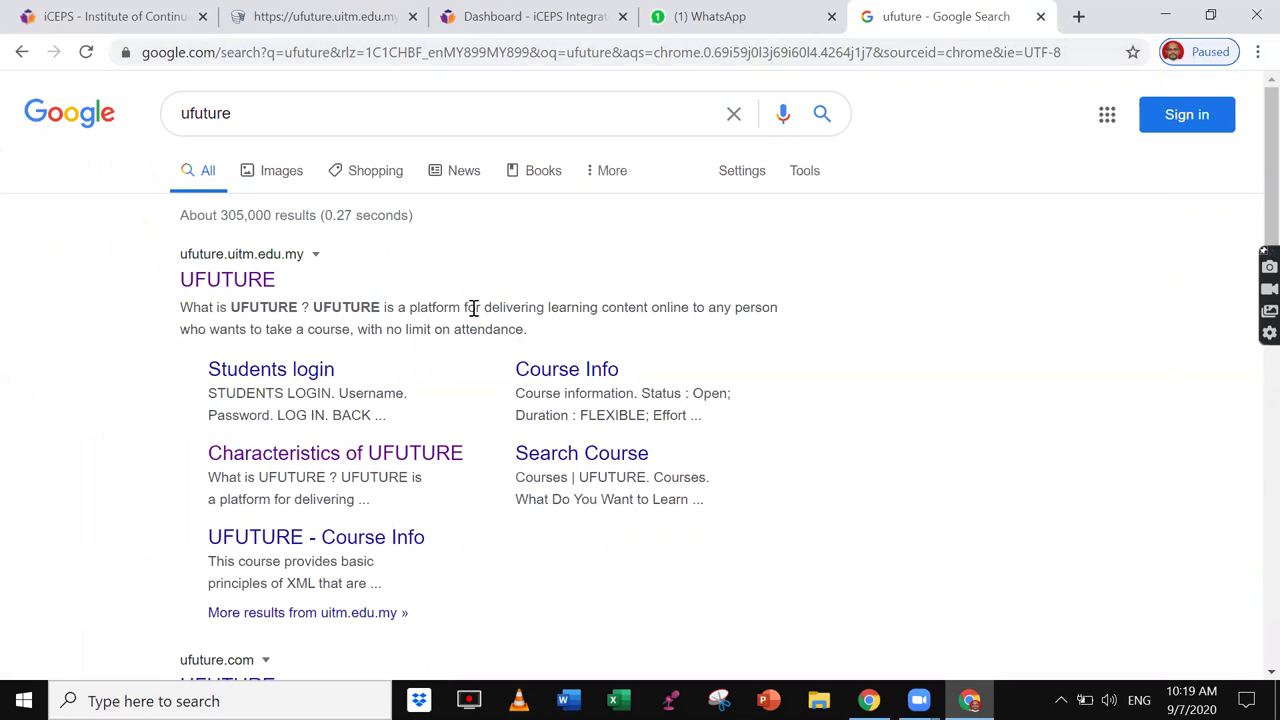
pyautogui.click(255, 281)
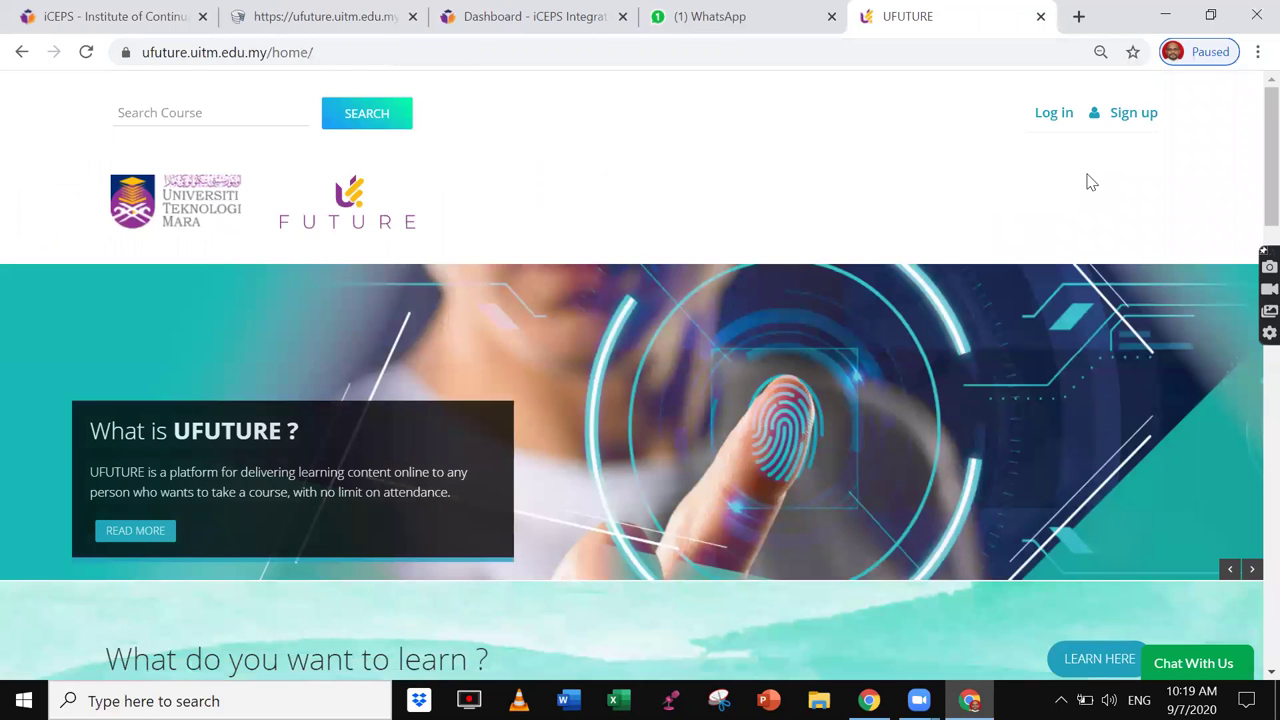
pyautogui.click(1052, 122)
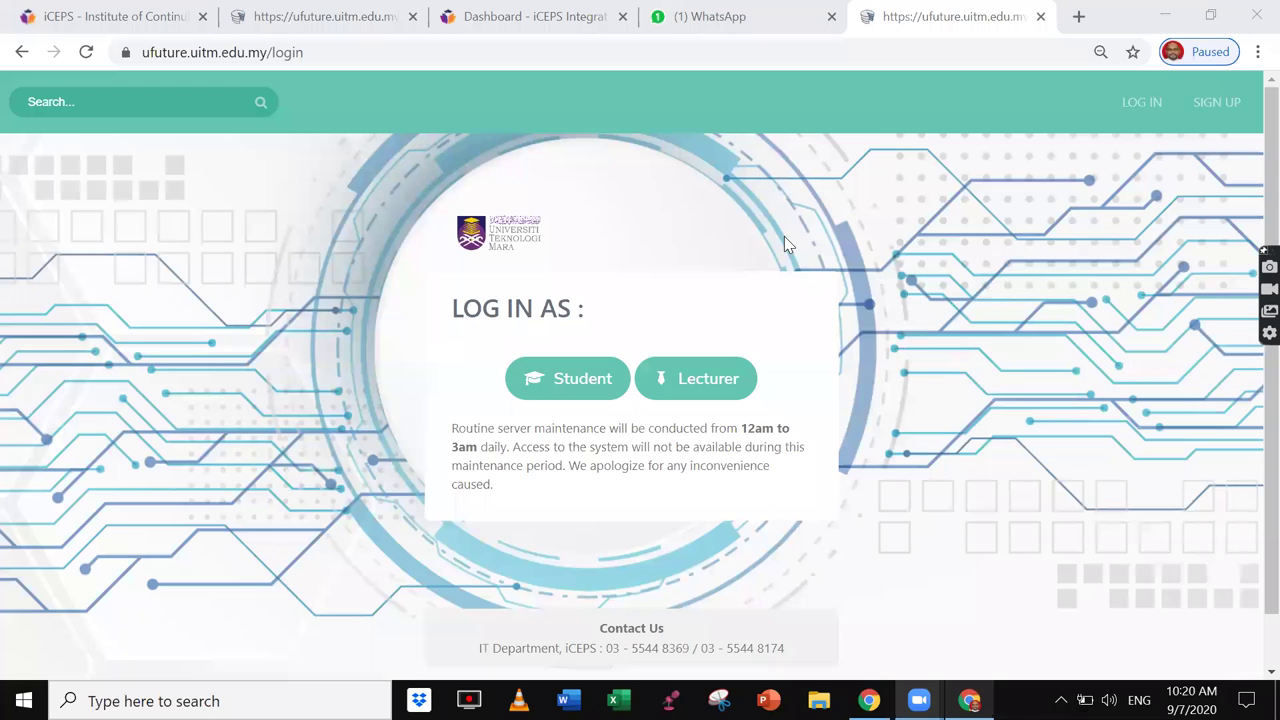
pyautogui.click(727, 20)
pyautogui.click(985, 20)
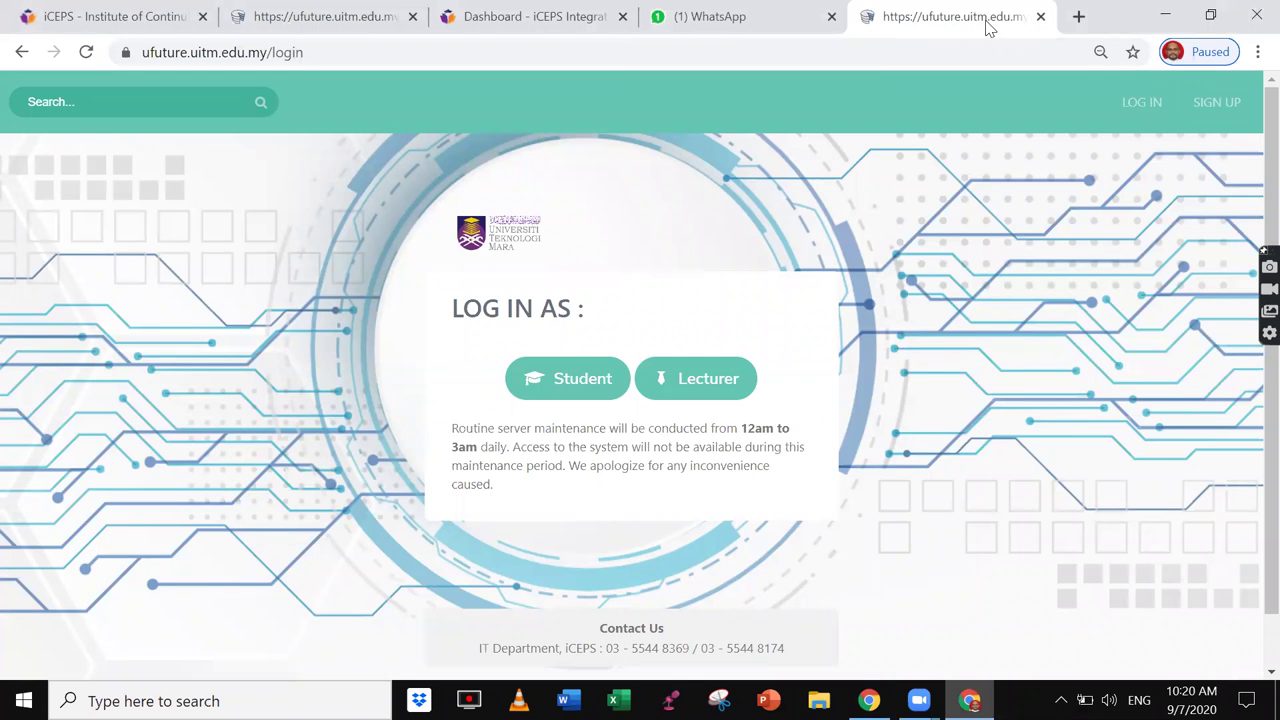
pyautogui.click(534, 15)
pyautogui.click(293, 12)
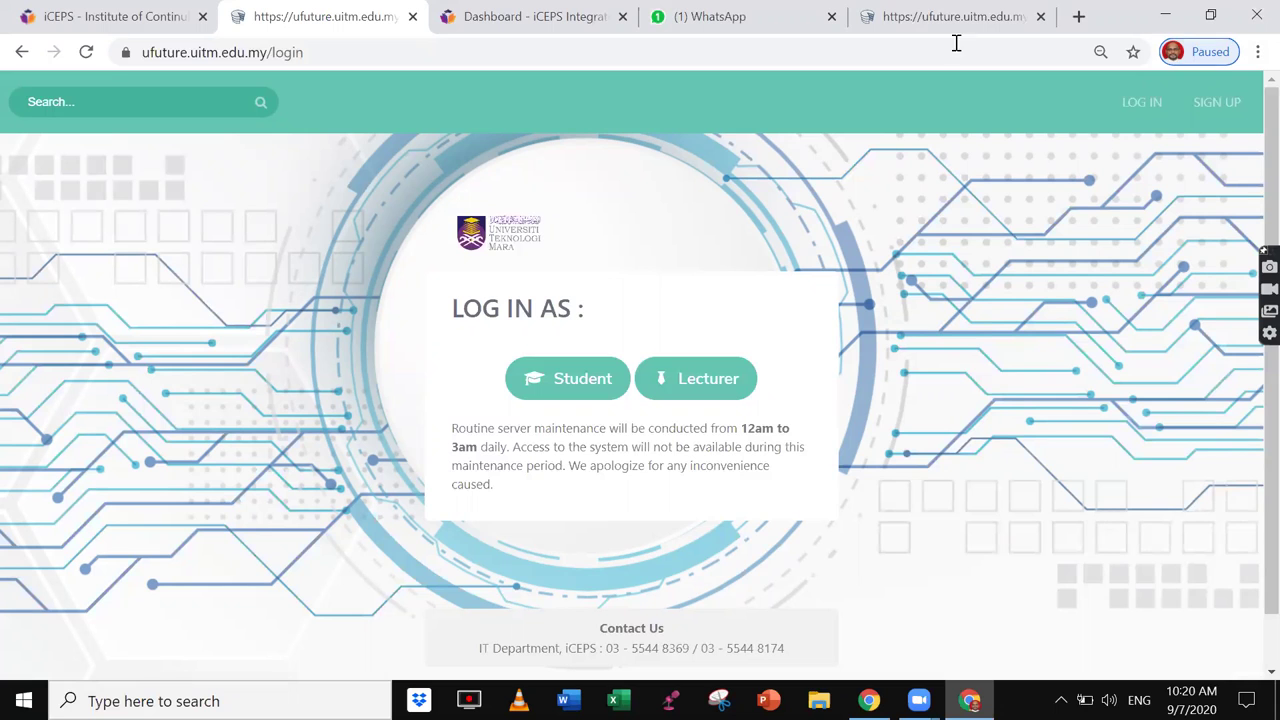
pyautogui.click(715, 27)
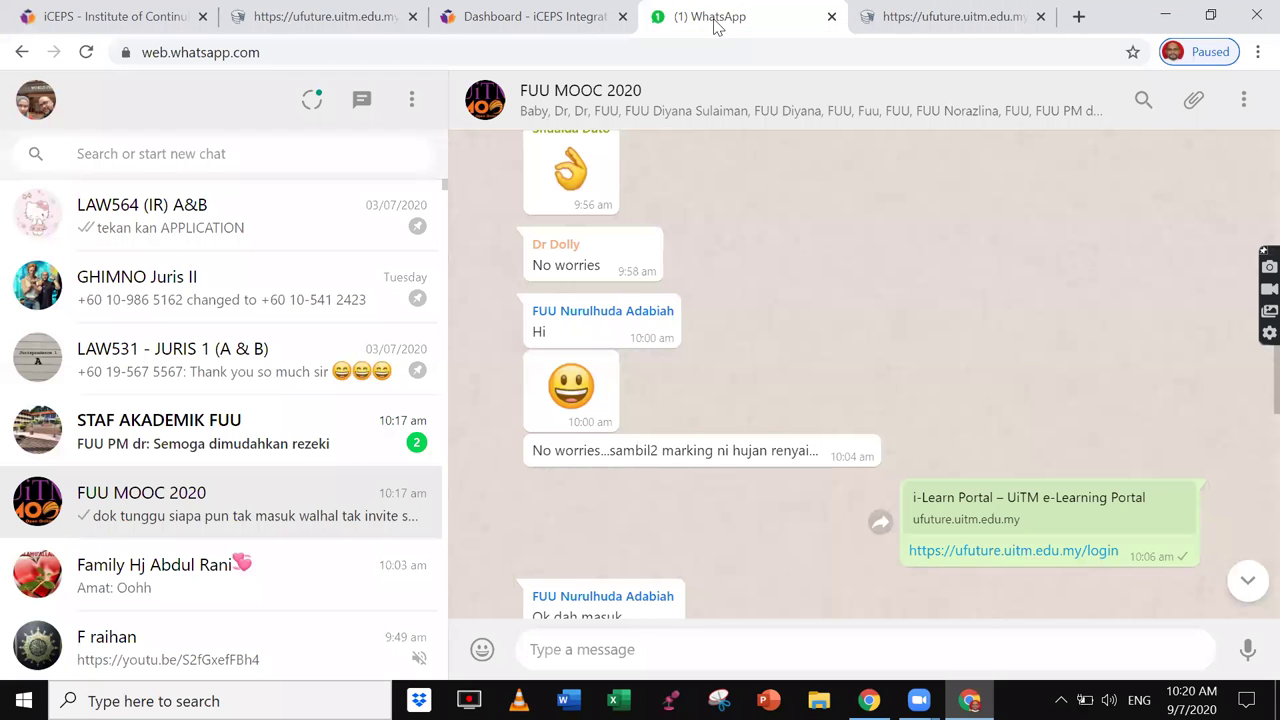
pyautogui.click(512, 24)
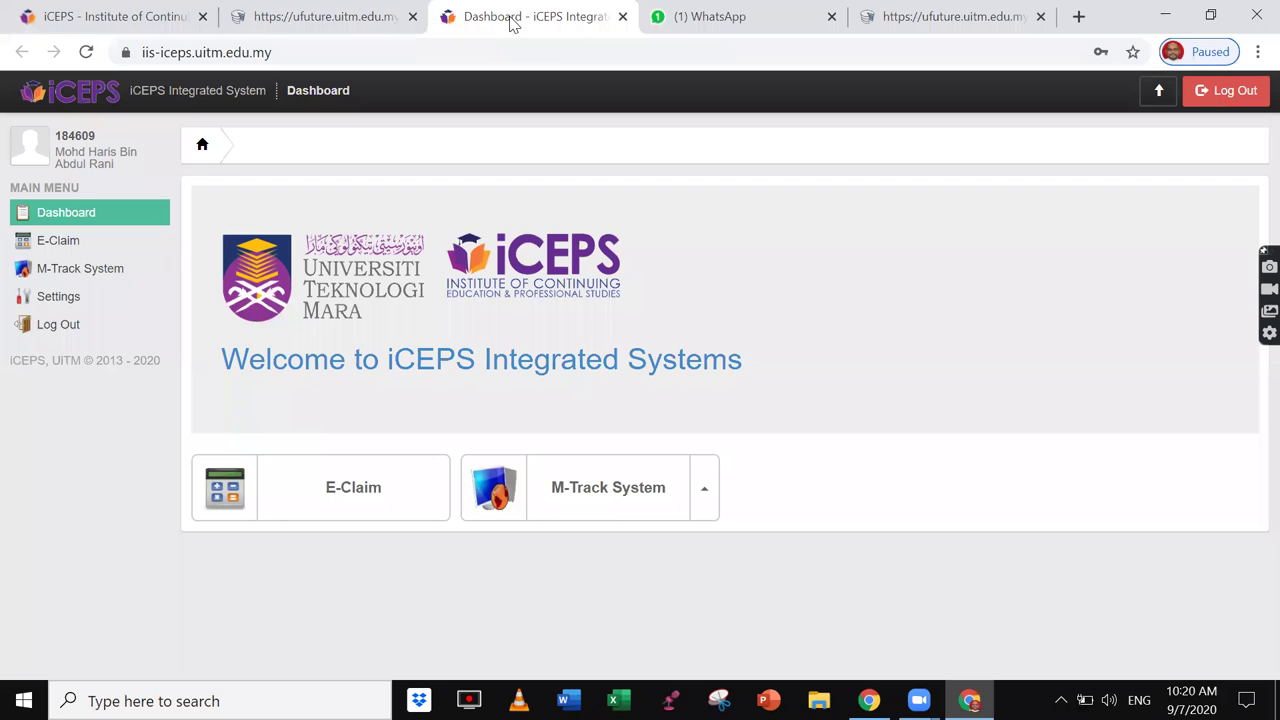
# - Log in to UFUTURE as a lecturer with the staff ID and the iStaff password
pyautogui.click(901, 15)
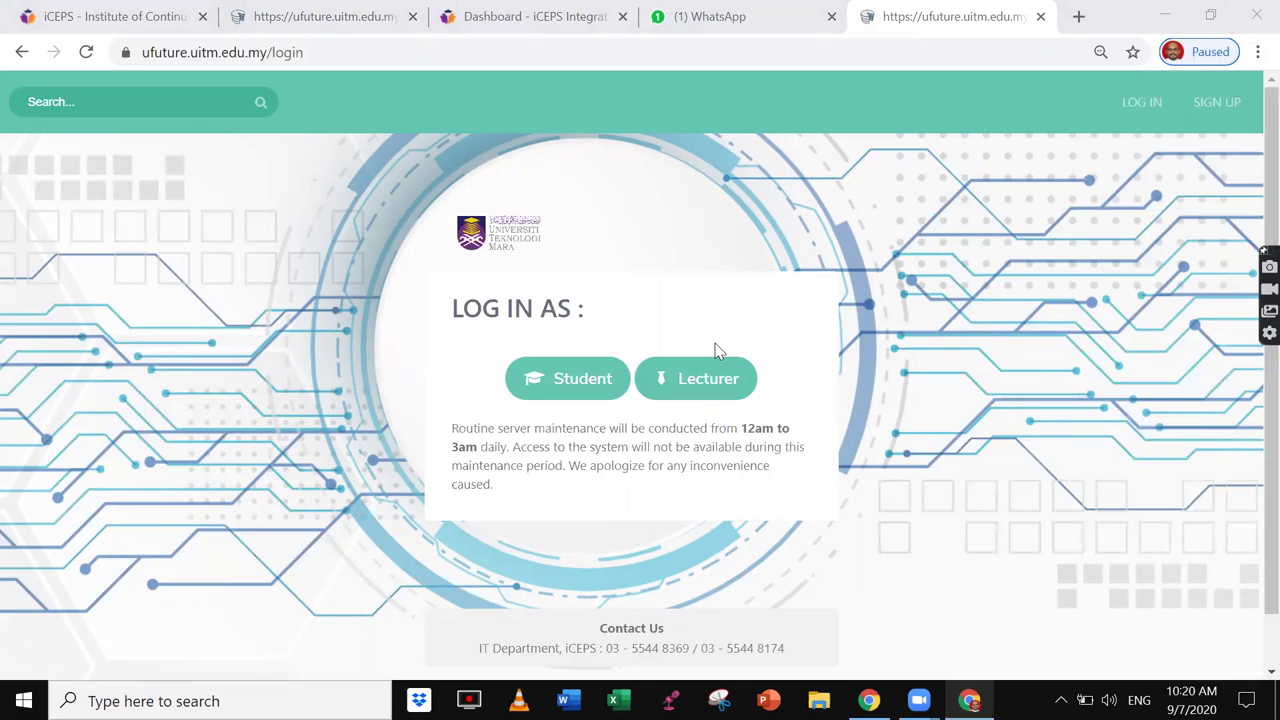
pyautogui.click(703, 390)
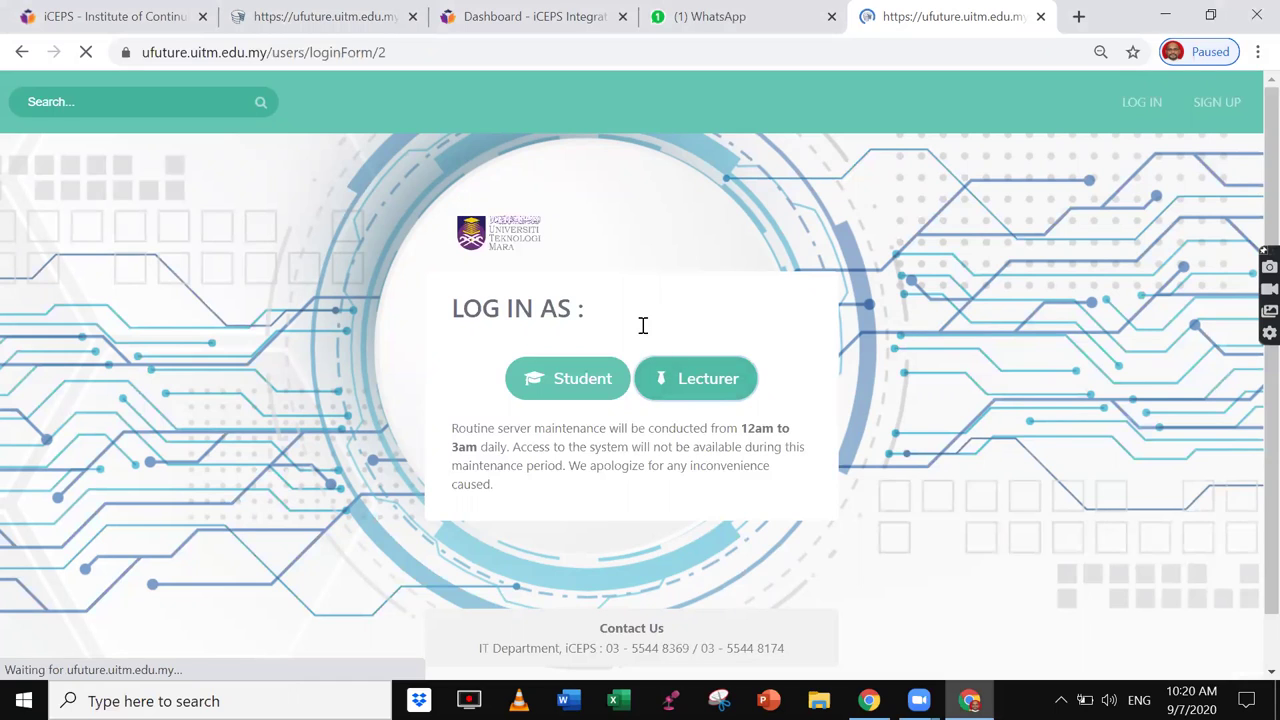
pyautogui.click(628, 284)
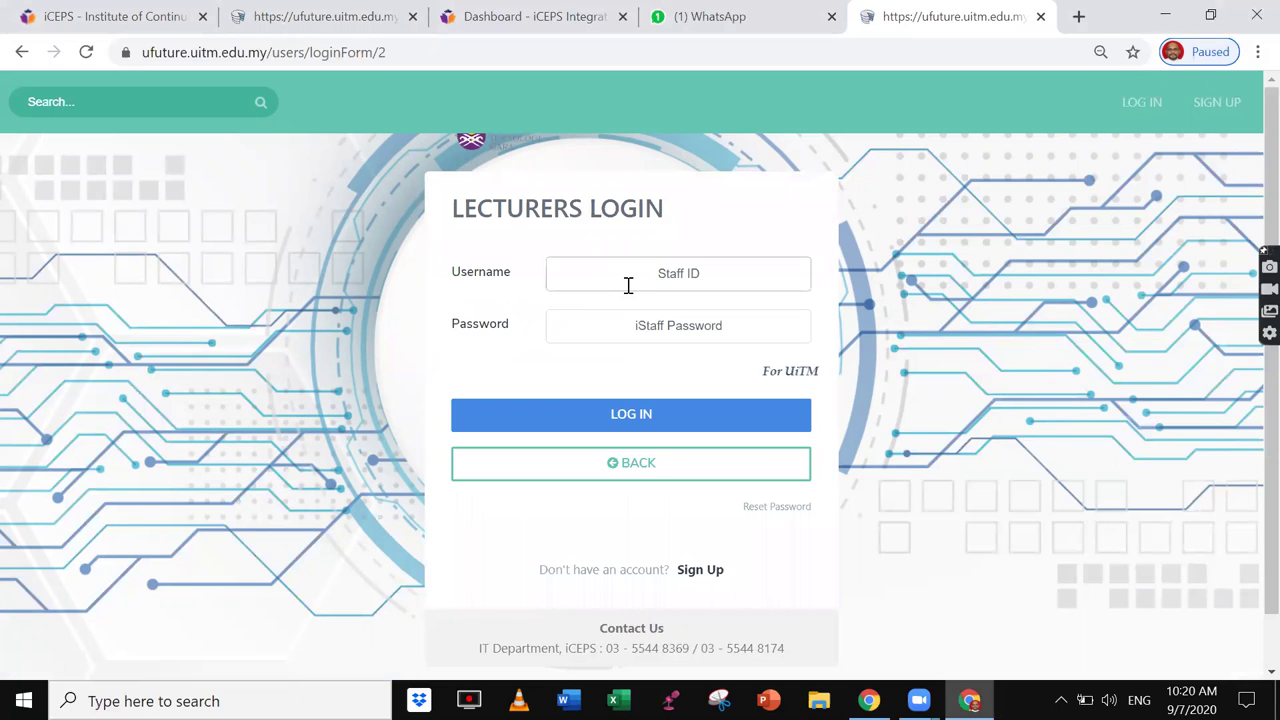
pyautogui.write('18')
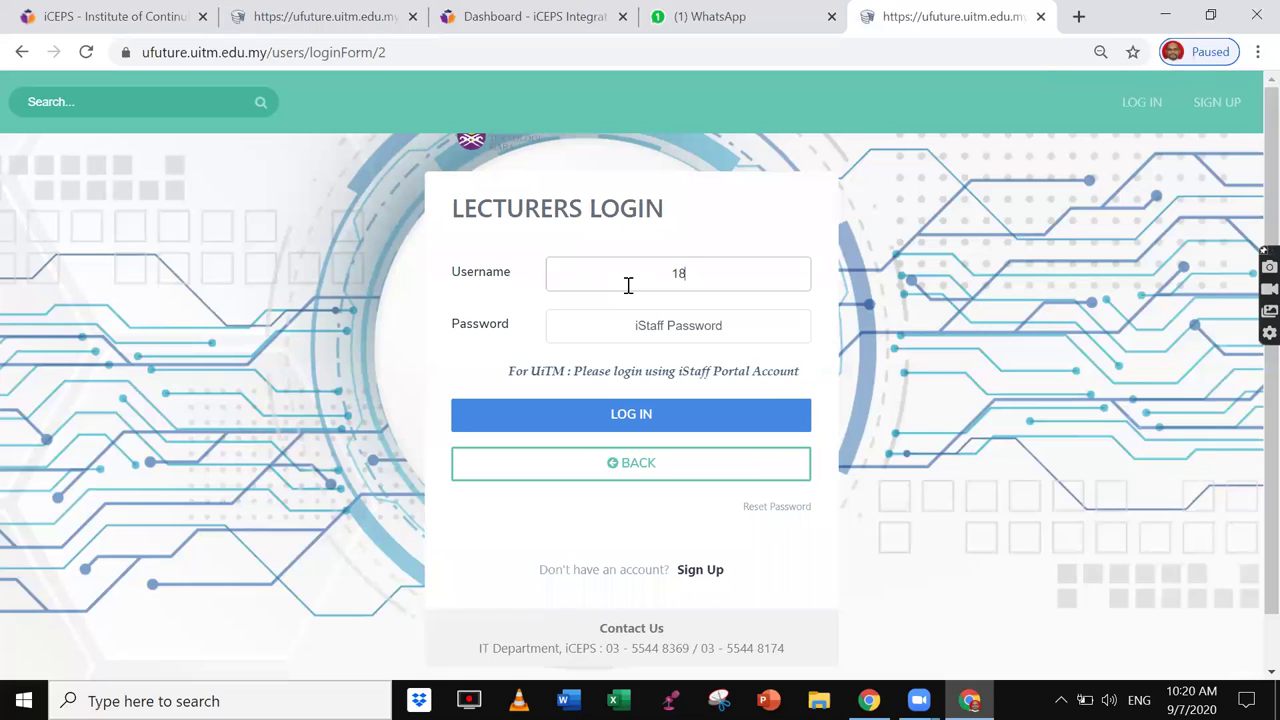
pyautogui.write('4609')
pyautogui.press('Tab')
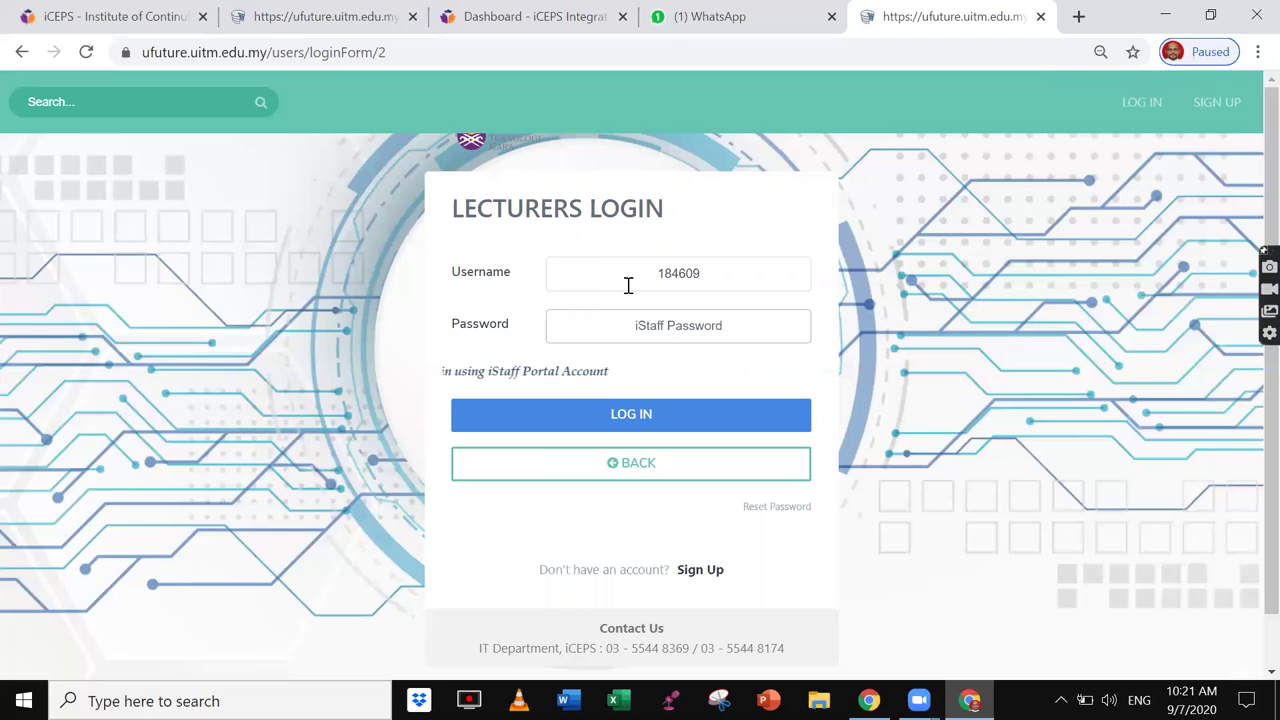
pyautogui.write('•••••••••')
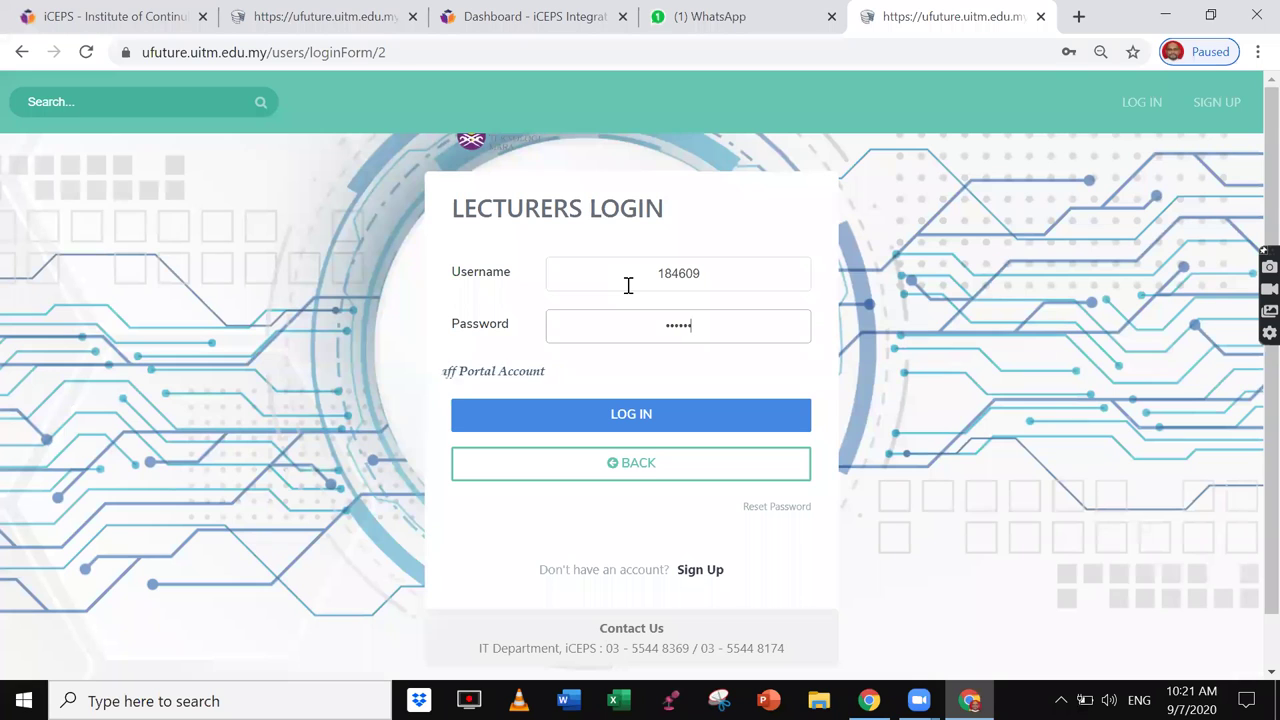
pyautogui.press('Return')
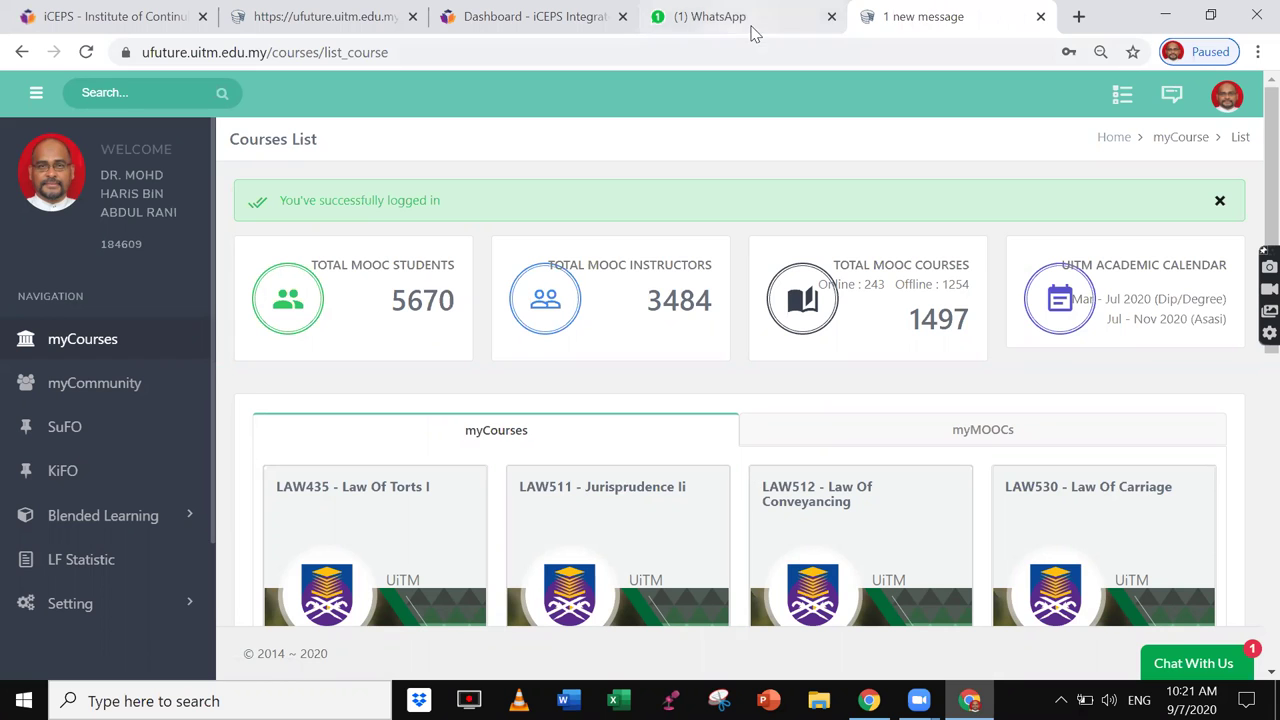
# - Open the iCEPS site's E-Learning Statistics page and examine the 2020 MOOC figures by faculty and campus, including Fakulti Undang-Undang
pyautogui.click(707, 18)
pyautogui.click(530, 16)
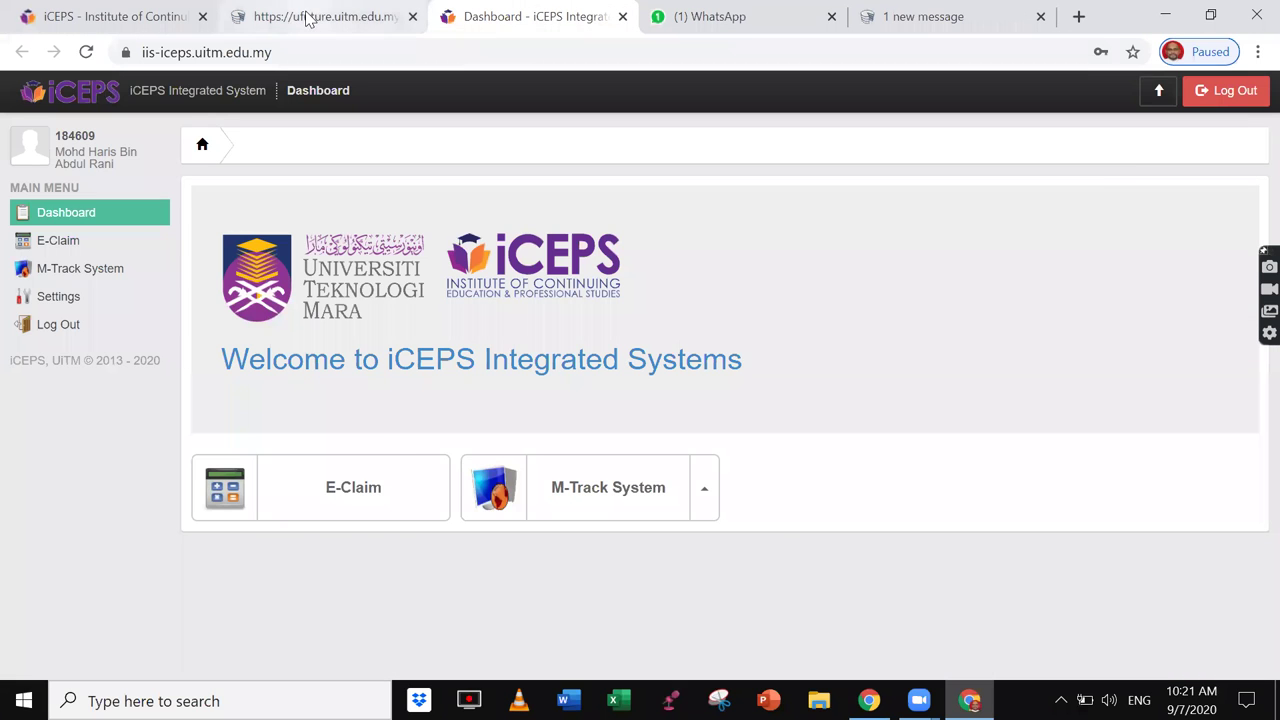
pyautogui.click(308, 16)
pyautogui.click(128, 14)
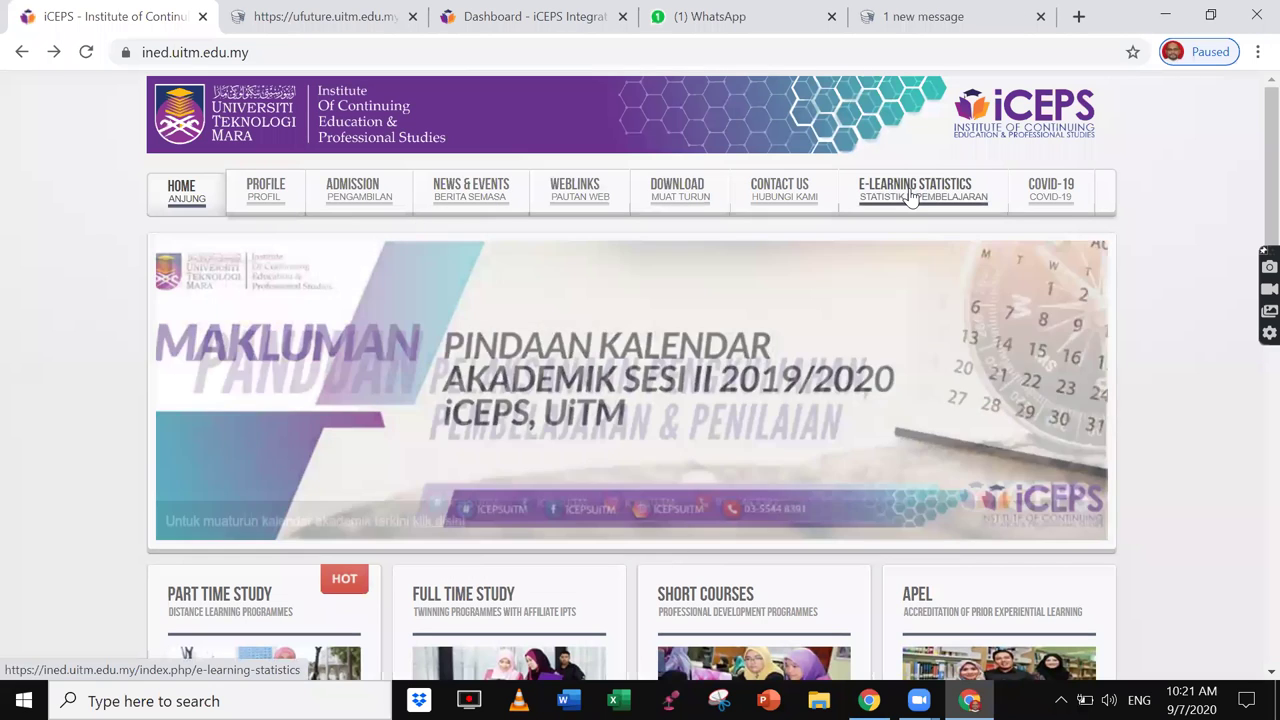
pyautogui.click(910, 197)
pyautogui.scroll(-10, 935, 380)
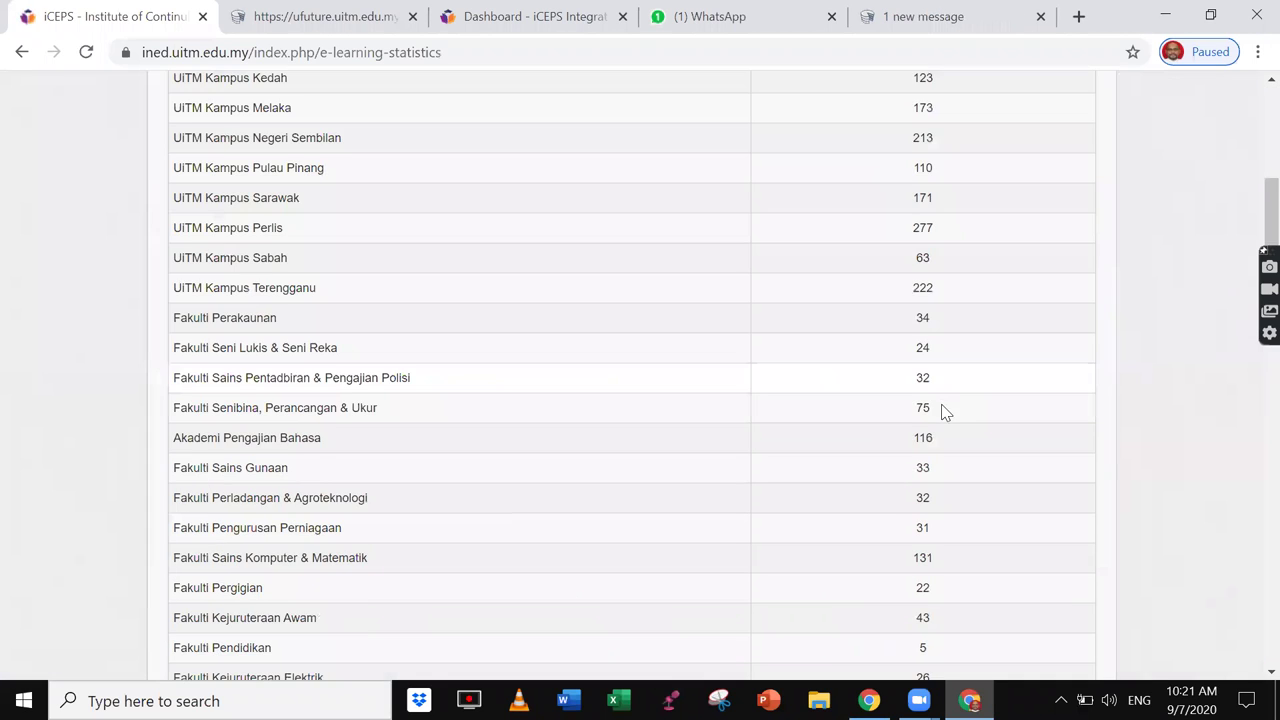
pyautogui.scroll(-5, 941, 405)
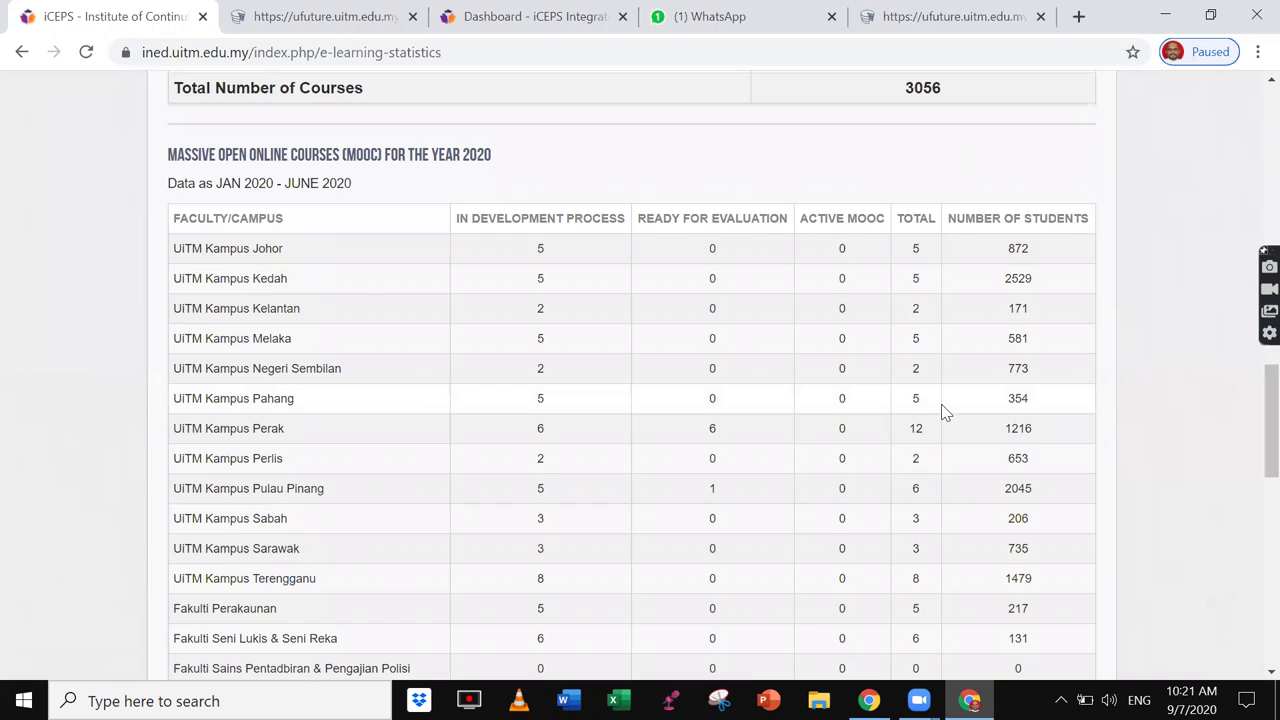
pyautogui.scroll(-8, 941, 405)
pyautogui.scroll(2, 941, 415)
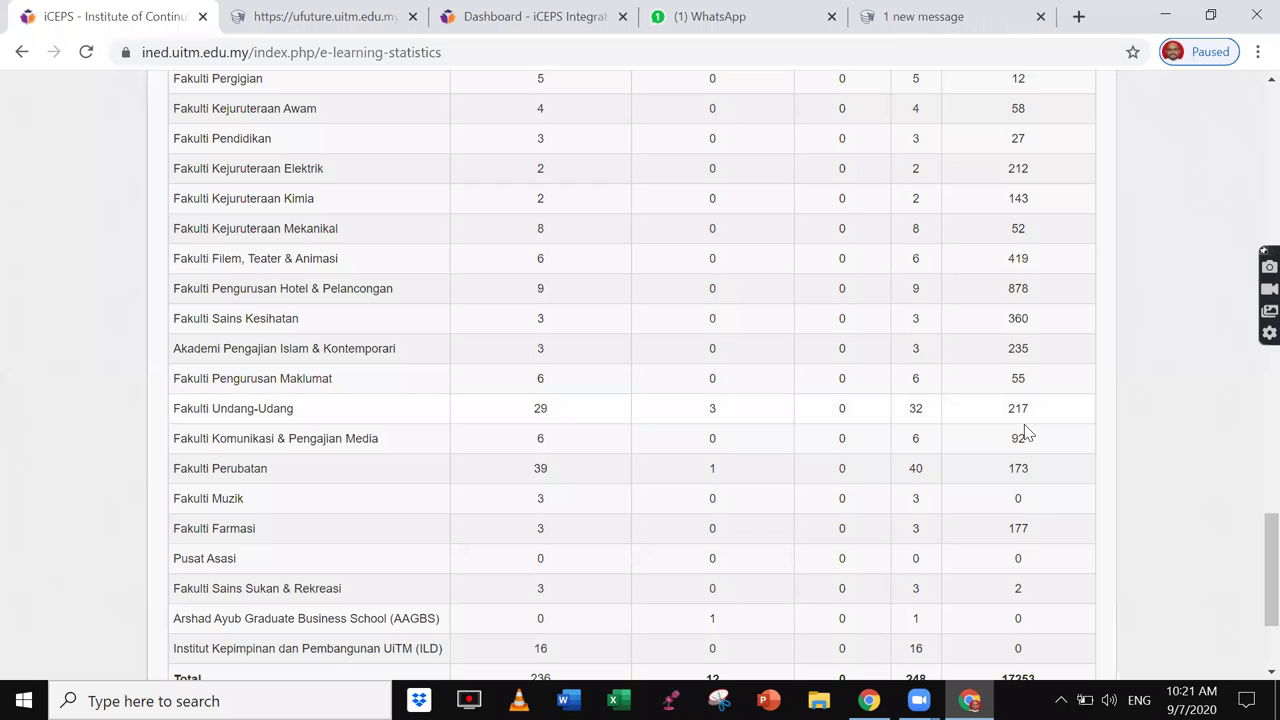
# - Return to the logged-in UFUTURE Courses List page
pyautogui.click(335, 17)
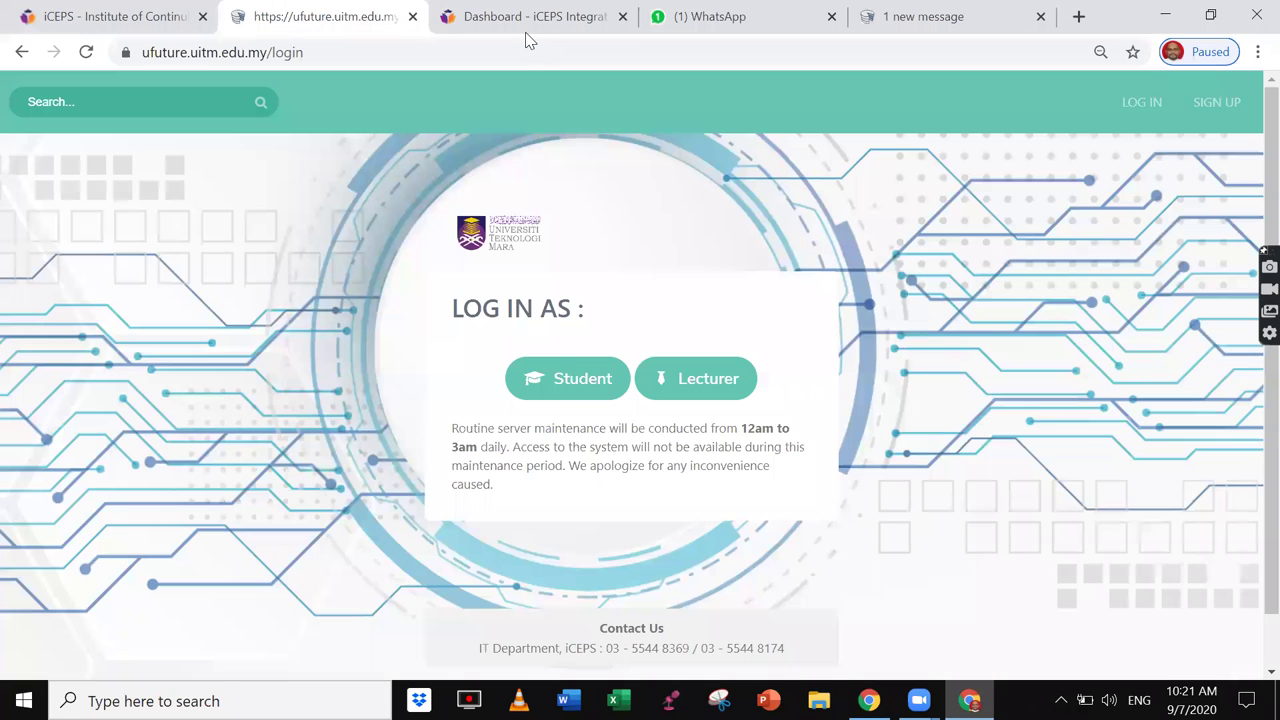
pyautogui.click(545, 20)
pyautogui.click(706, 20)
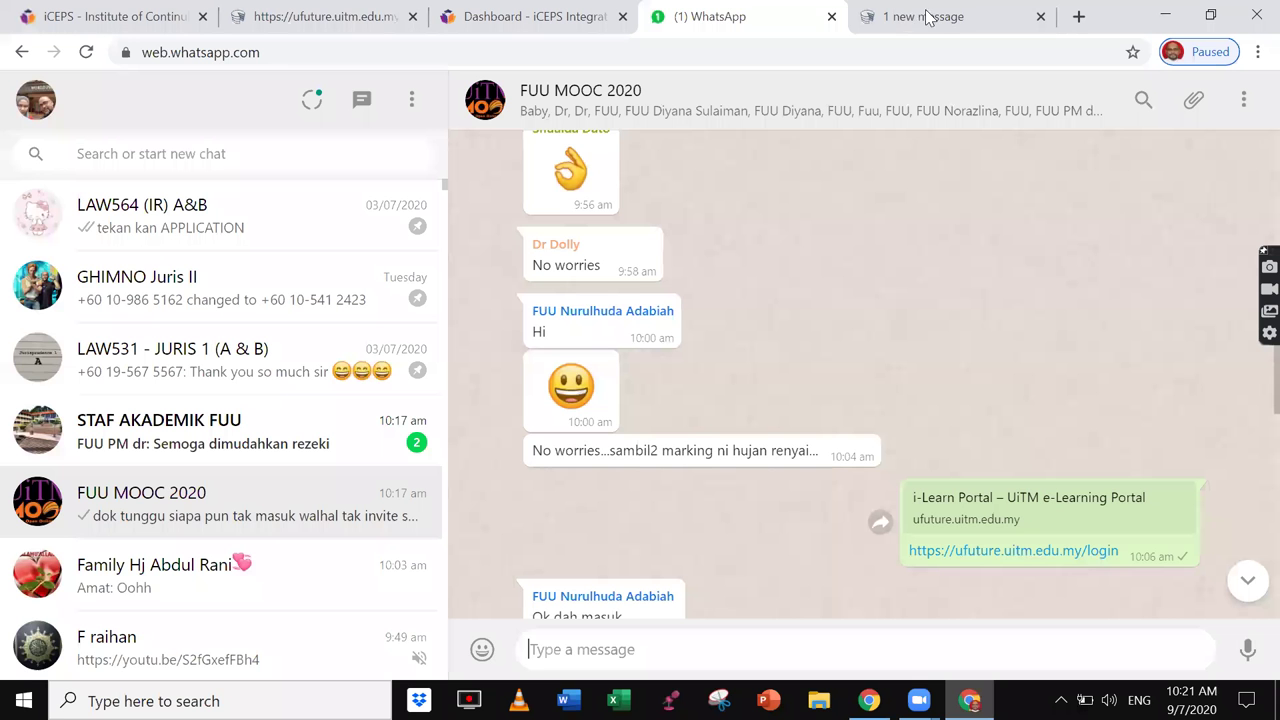
pyautogui.click(960, 18)
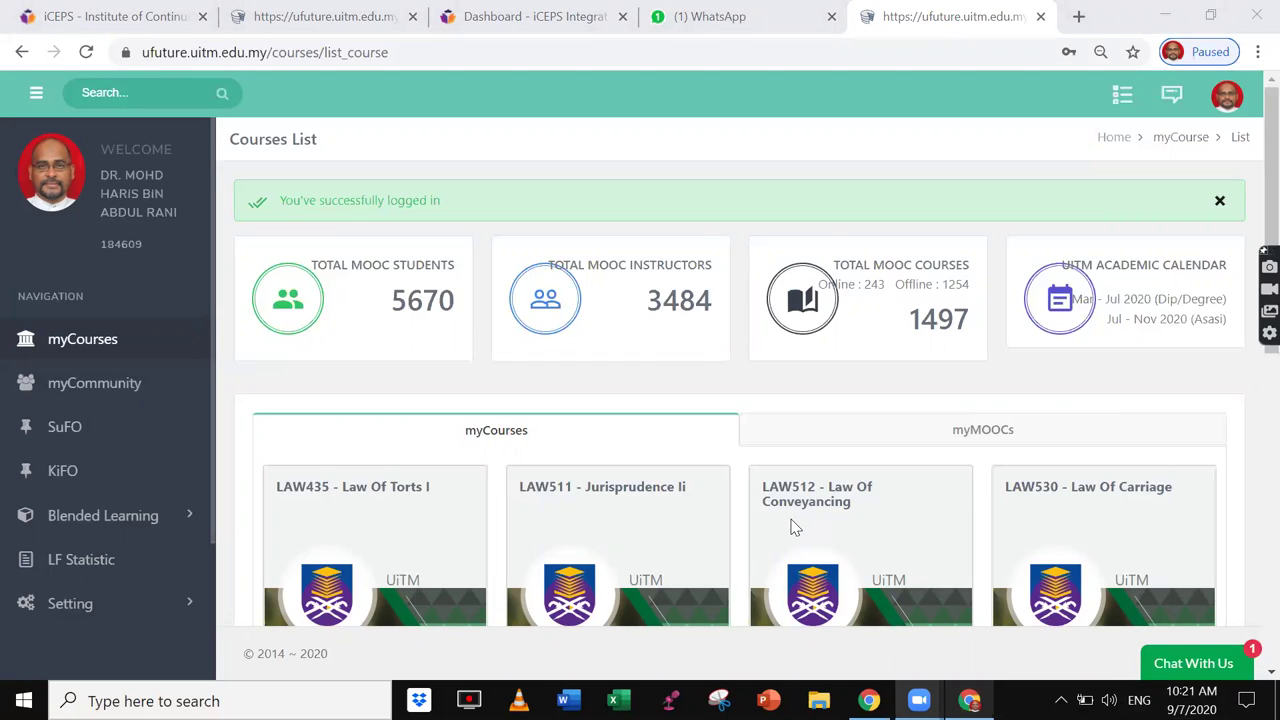
# - Switch to the other UFUTURE tab showing the login page and log in there as a lecturer
pyautogui.click(908, 190)
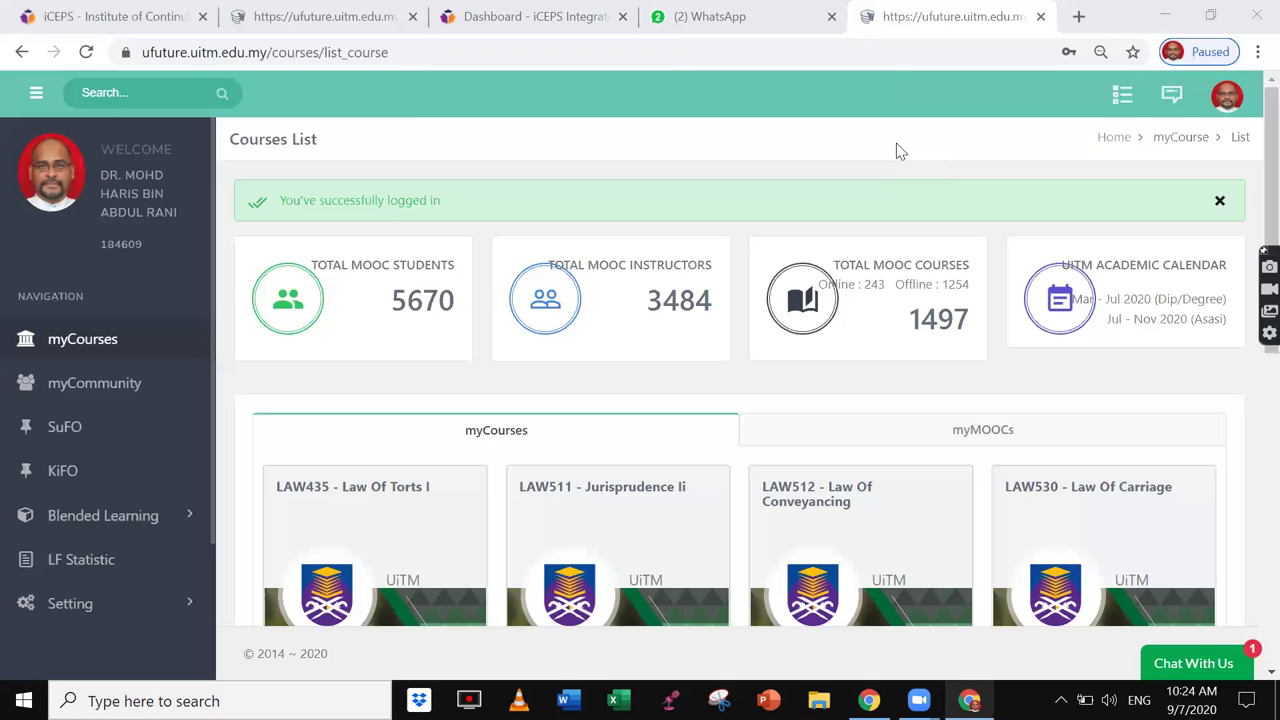
pyautogui.click(278, 16)
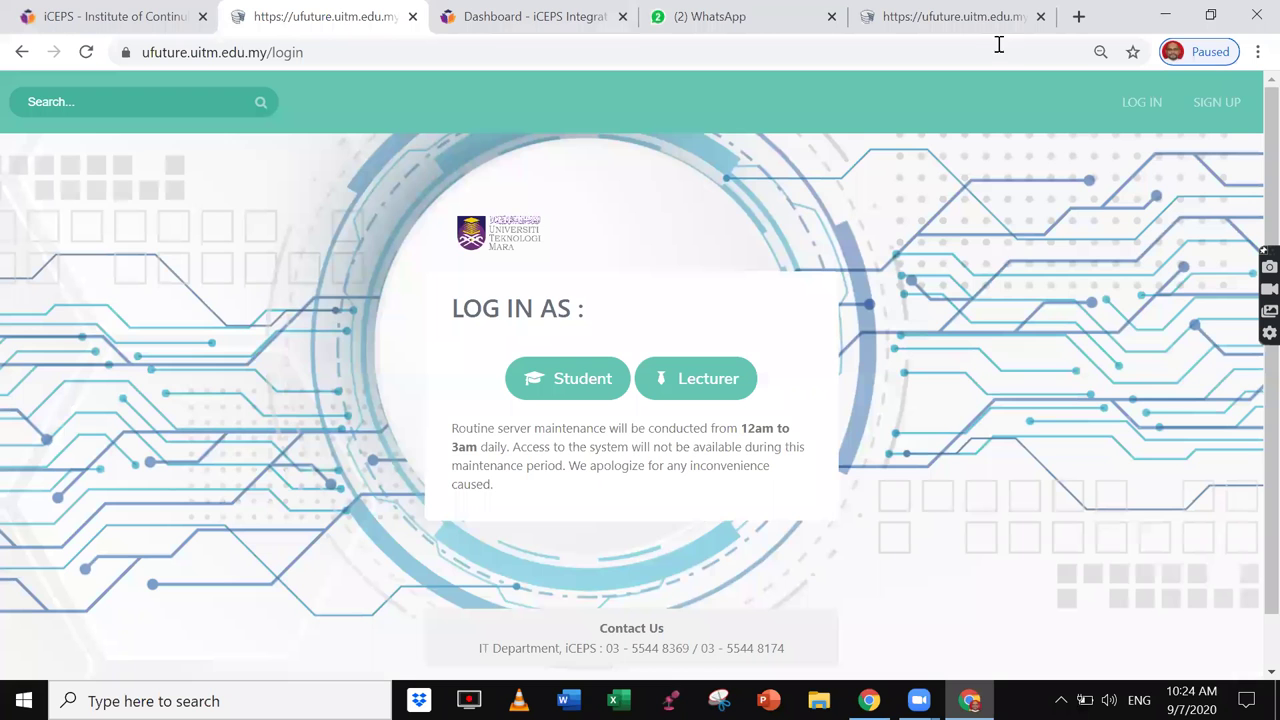
pyautogui.click(985, 18)
pyautogui.click(274, 17)
pyautogui.click(705, 390)
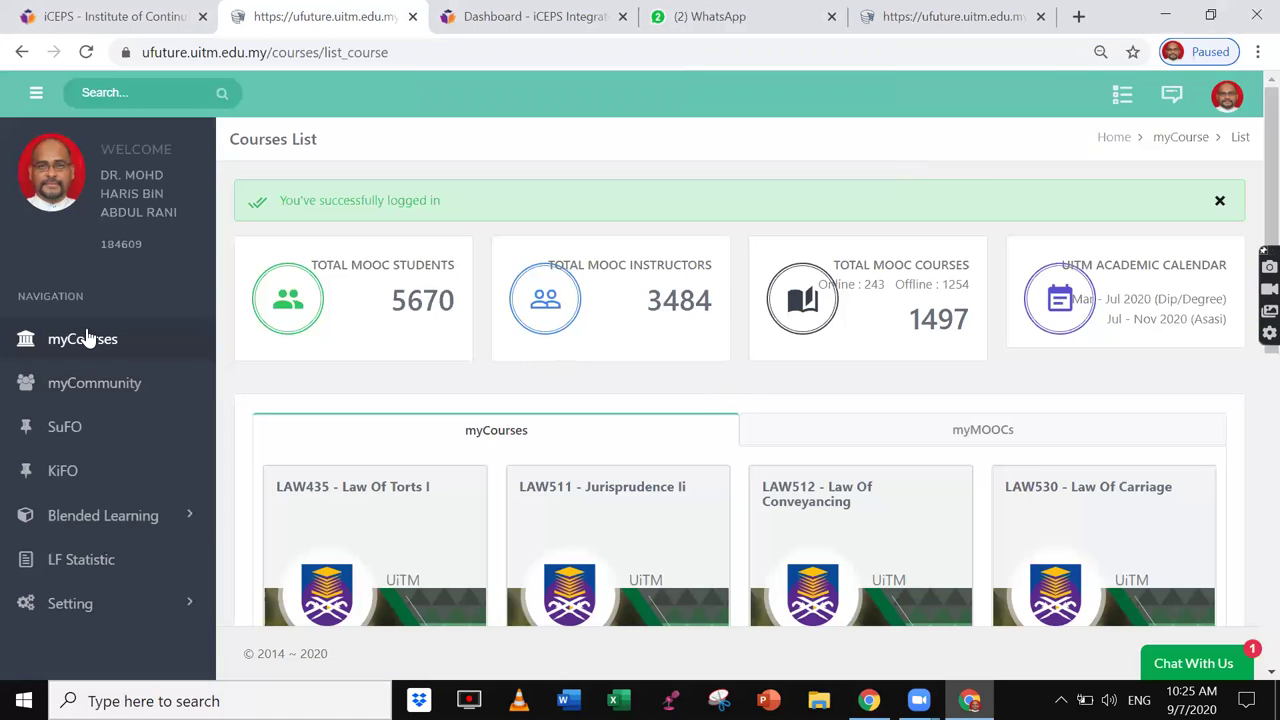
# - Compare the myCourses and myMOOCs lists and look through all the MOOC cards with their roles and open or closed status
pyautogui.scroll(-2, 671, 386)
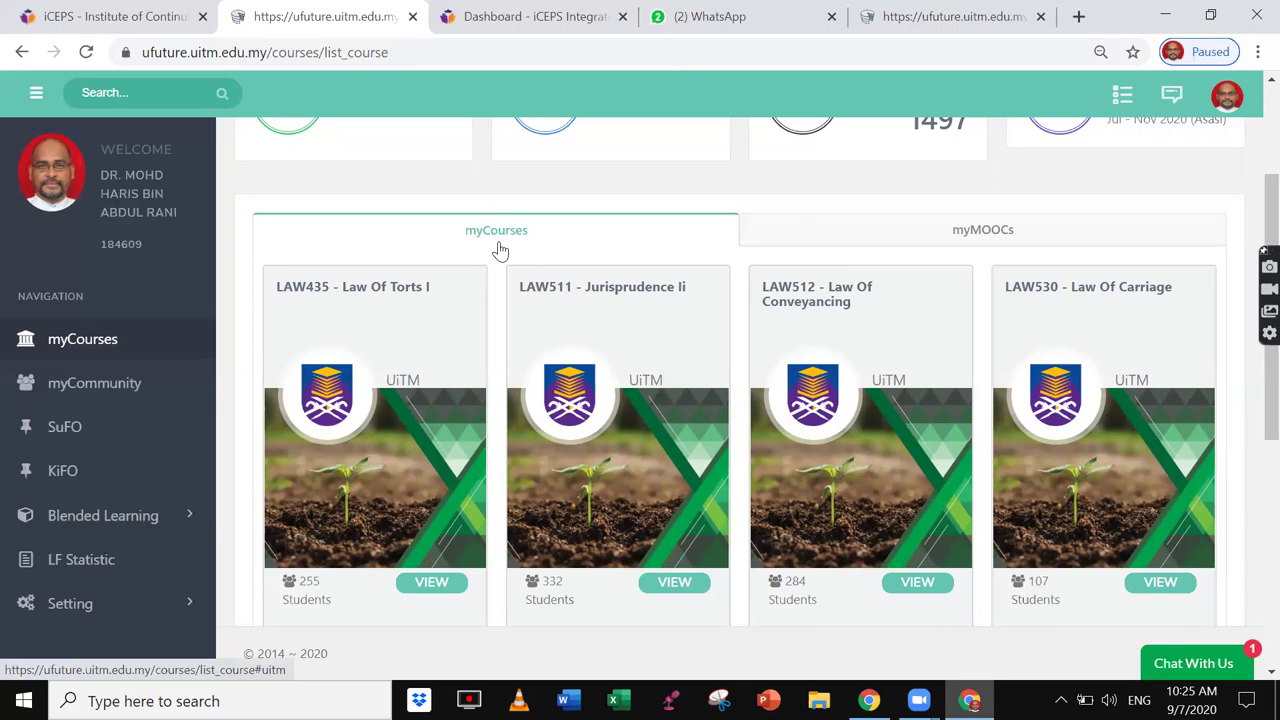
pyautogui.click(1000, 231)
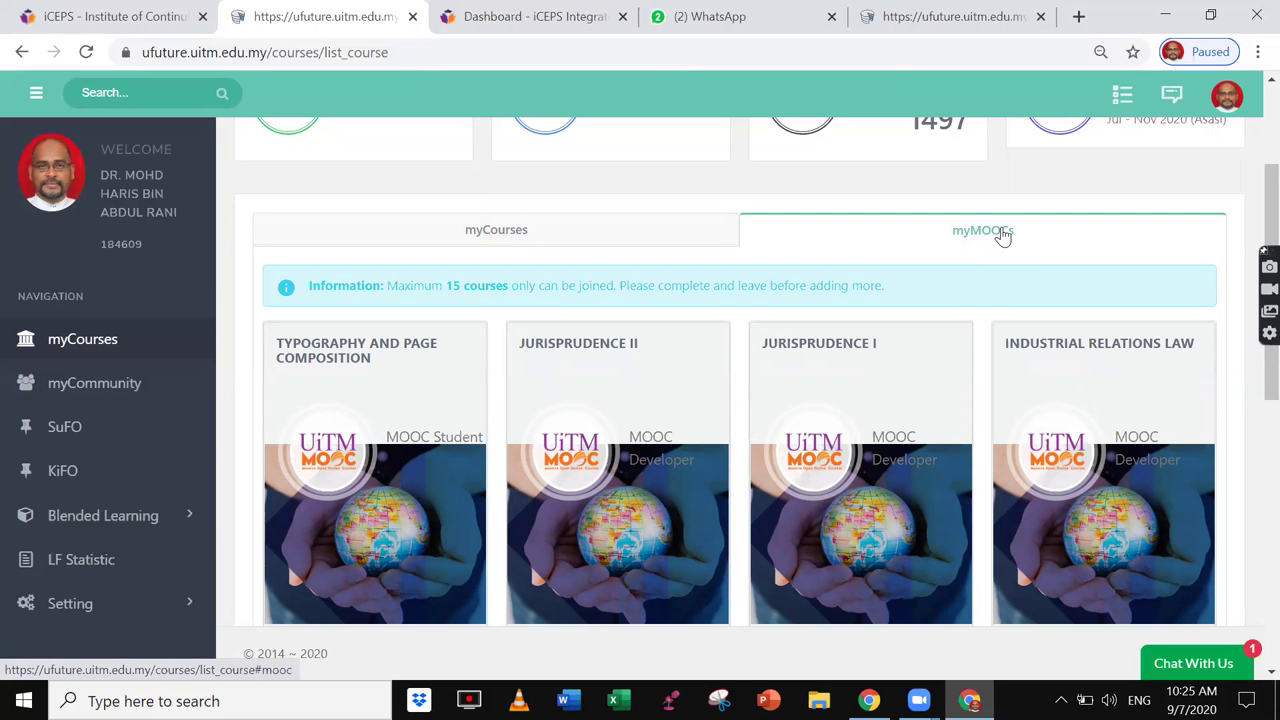
pyautogui.click(492, 232)
pyautogui.click(857, 250)
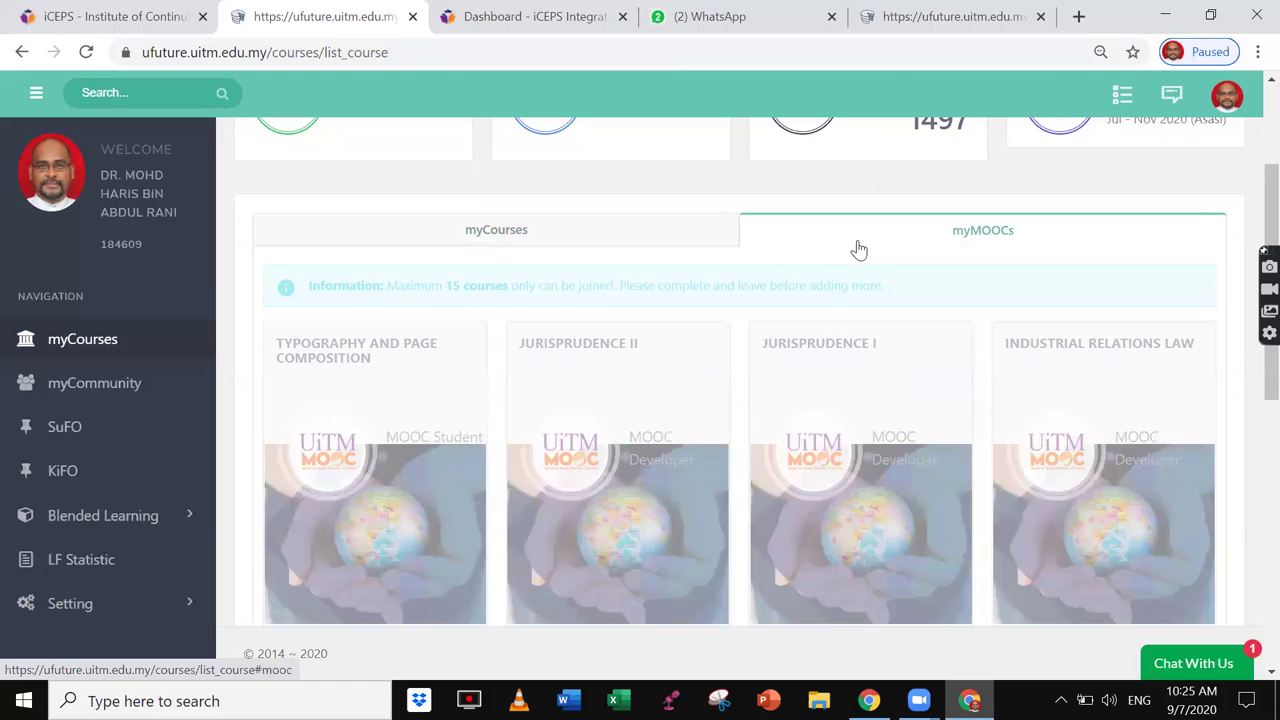
pyautogui.scroll(-2, 835, 300)
pyautogui.scroll(-2, 833, 316)
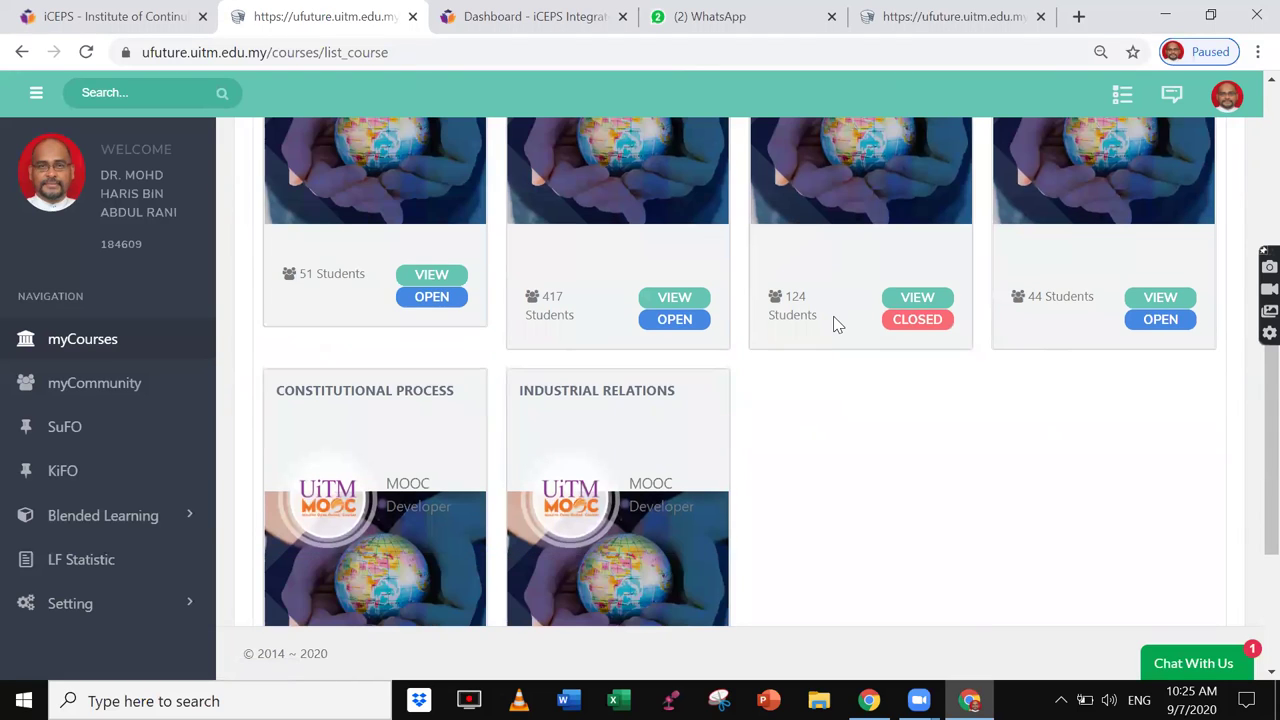
pyautogui.scroll(3, 836, 324)
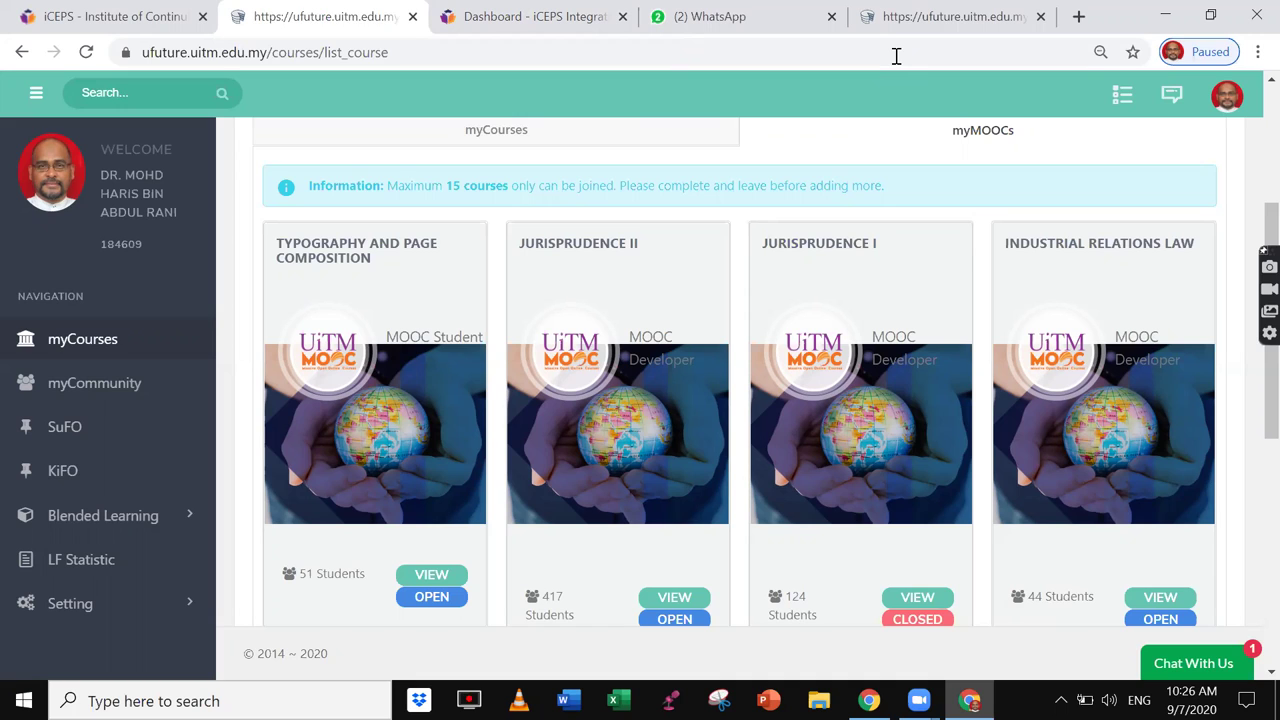
pyautogui.press('pagedown')
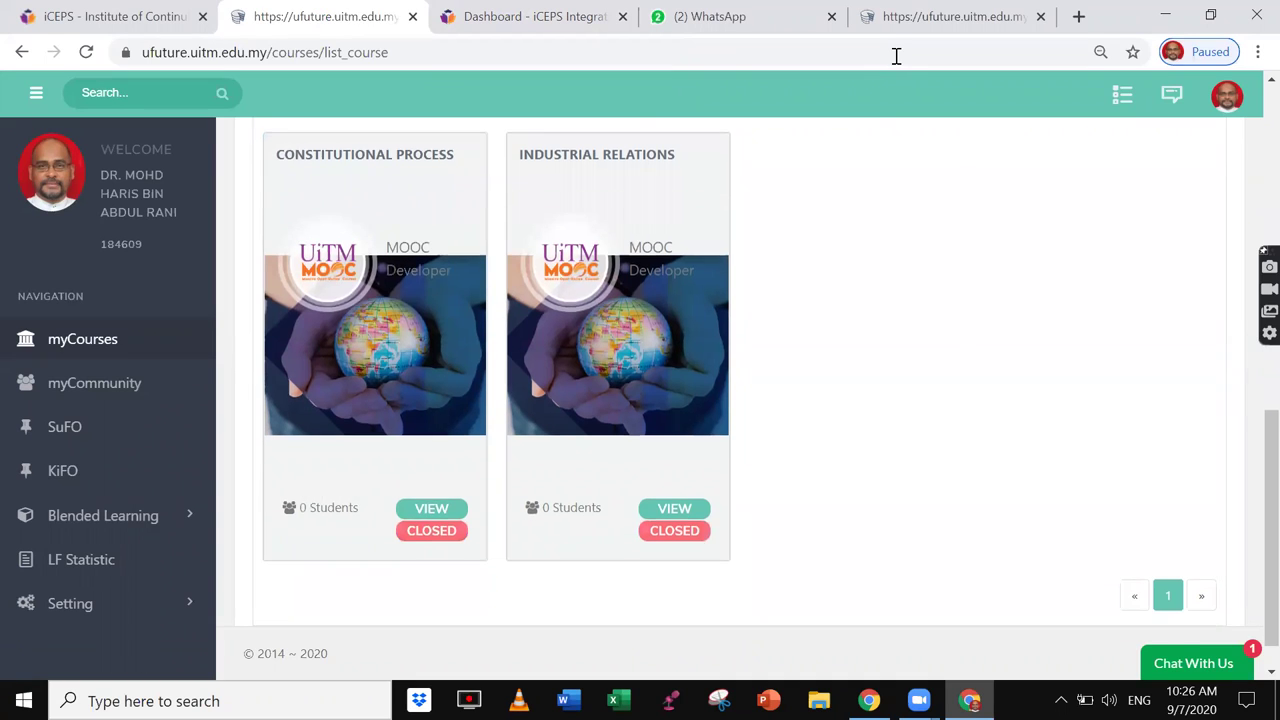
pyautogui.press('Down')
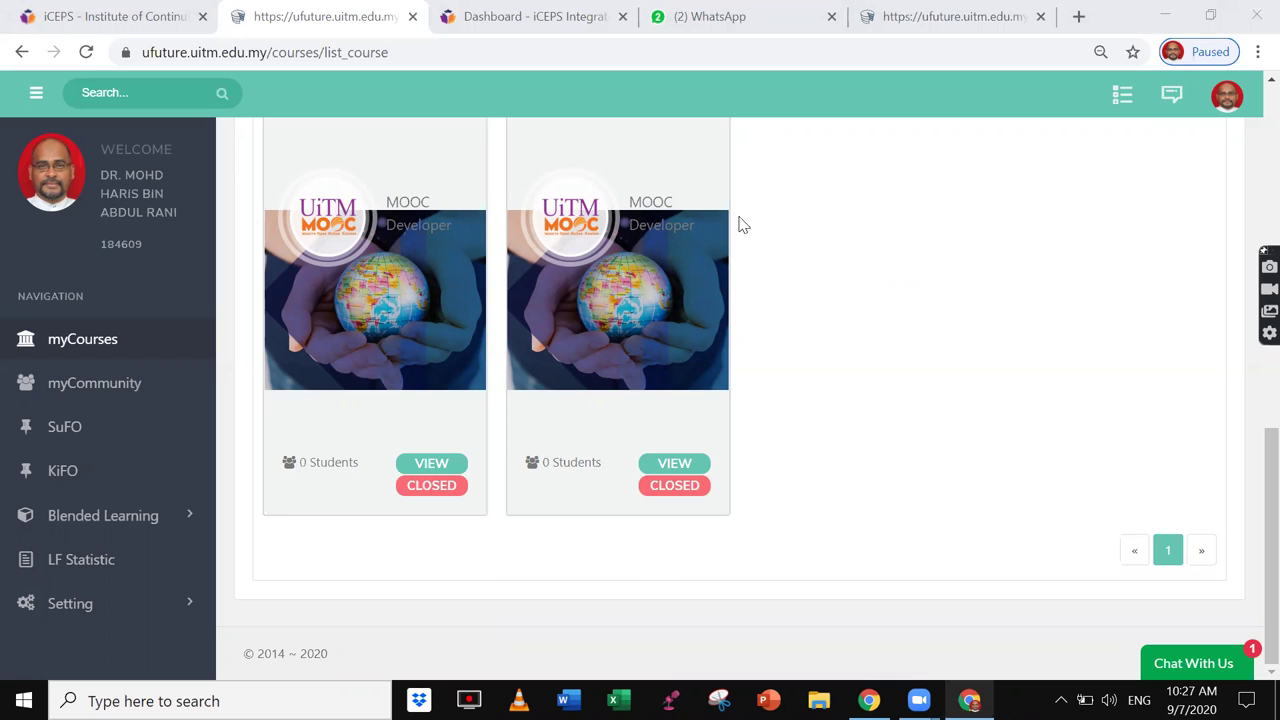
# - Go back to the first logged-in UFUTURE tab and look through its myMOOCs list
pyautogui.click(947, 28)
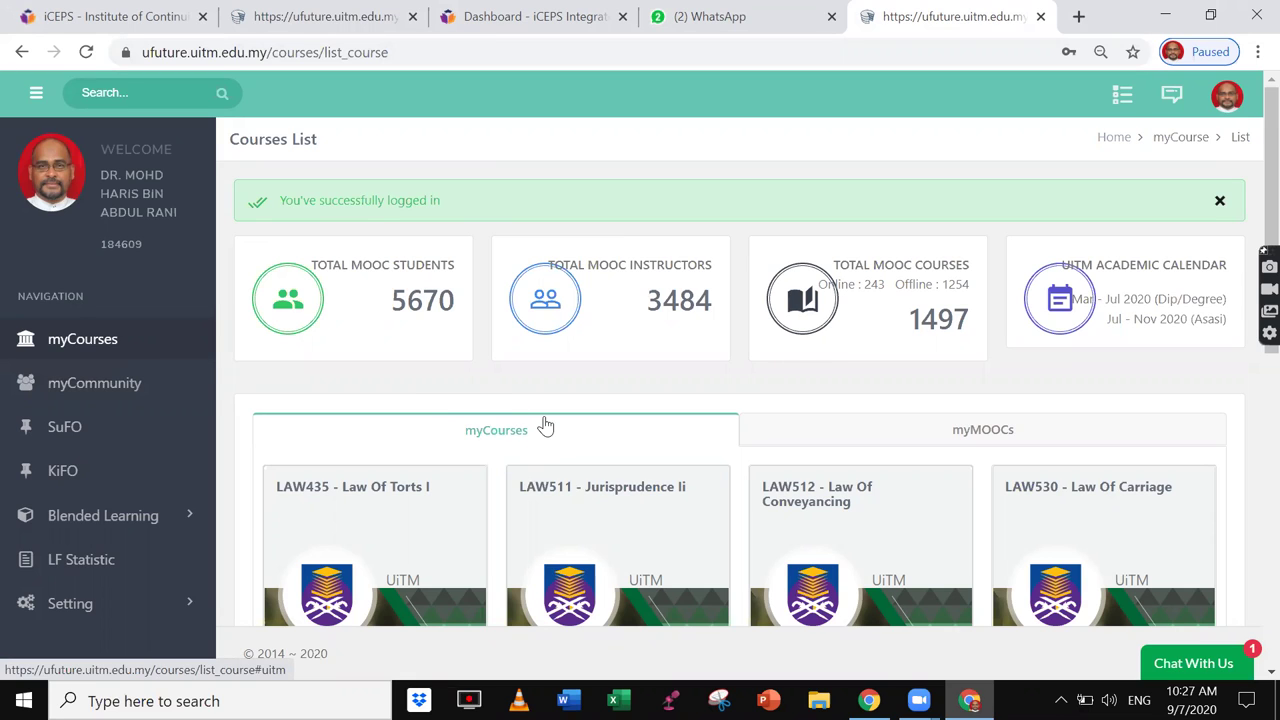
pyautogui.click(983, 432)
pyautogui.scroll(-1, 990, 437)
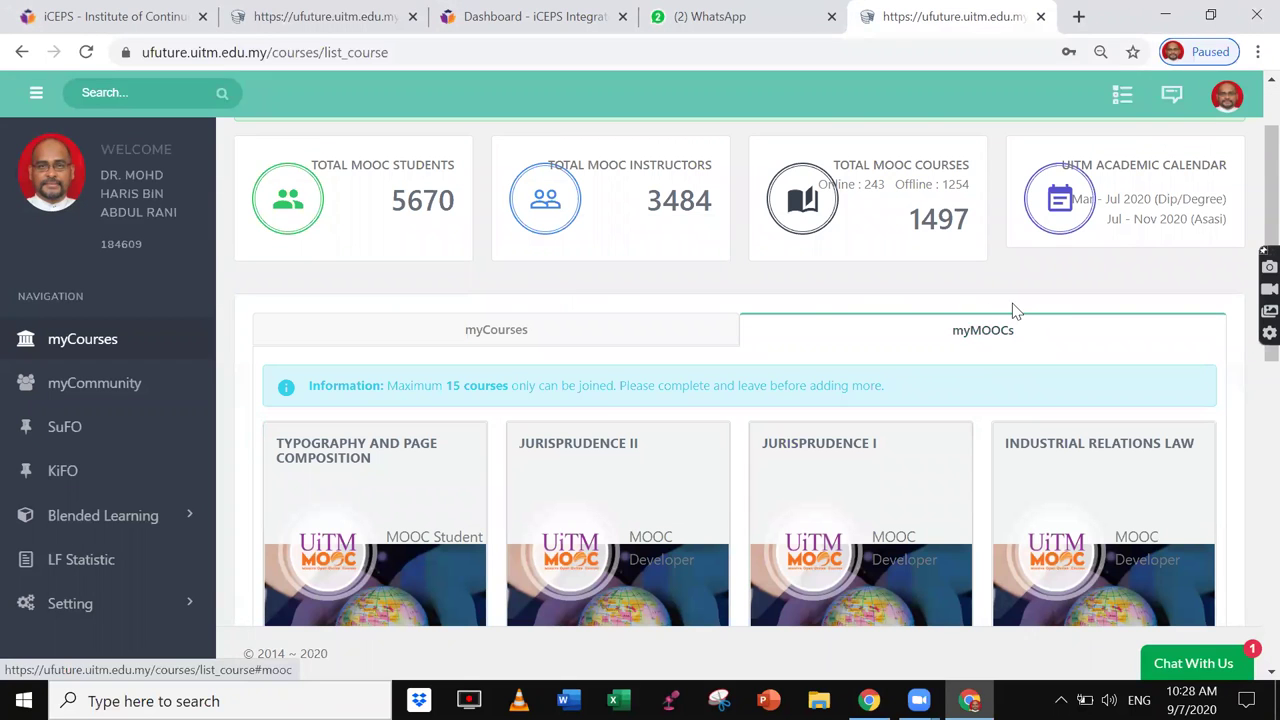
pyautogui.scroll(-3, 908, 368)
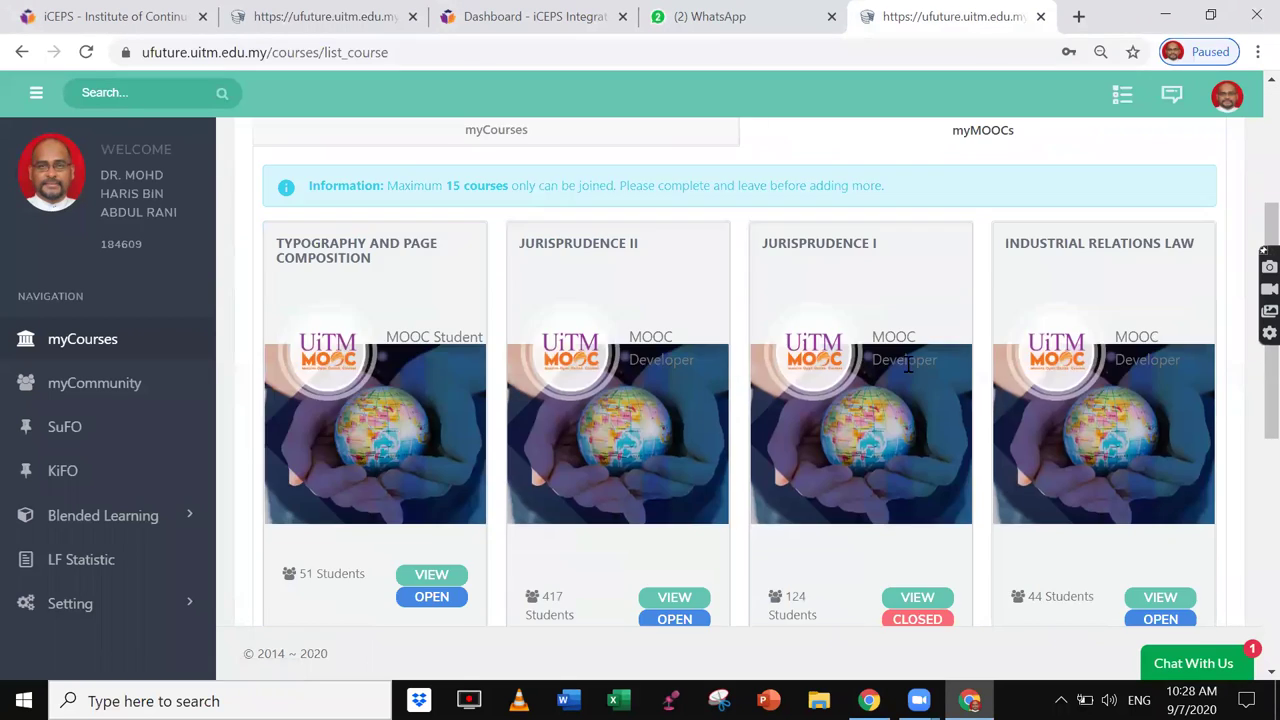
pyautogui.scroll(-3, 476, 445)
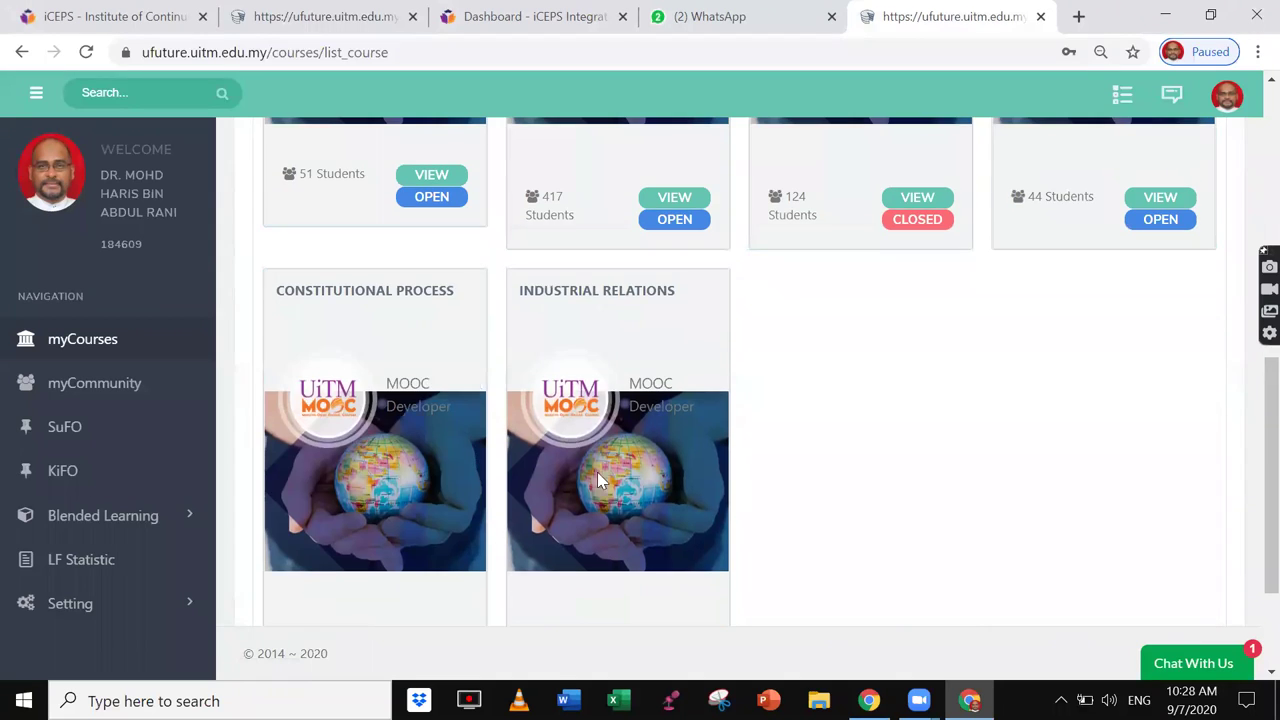
pyautogui.scroll(3, 662, 487)
pyautogui.scroll(2, 660, 480)
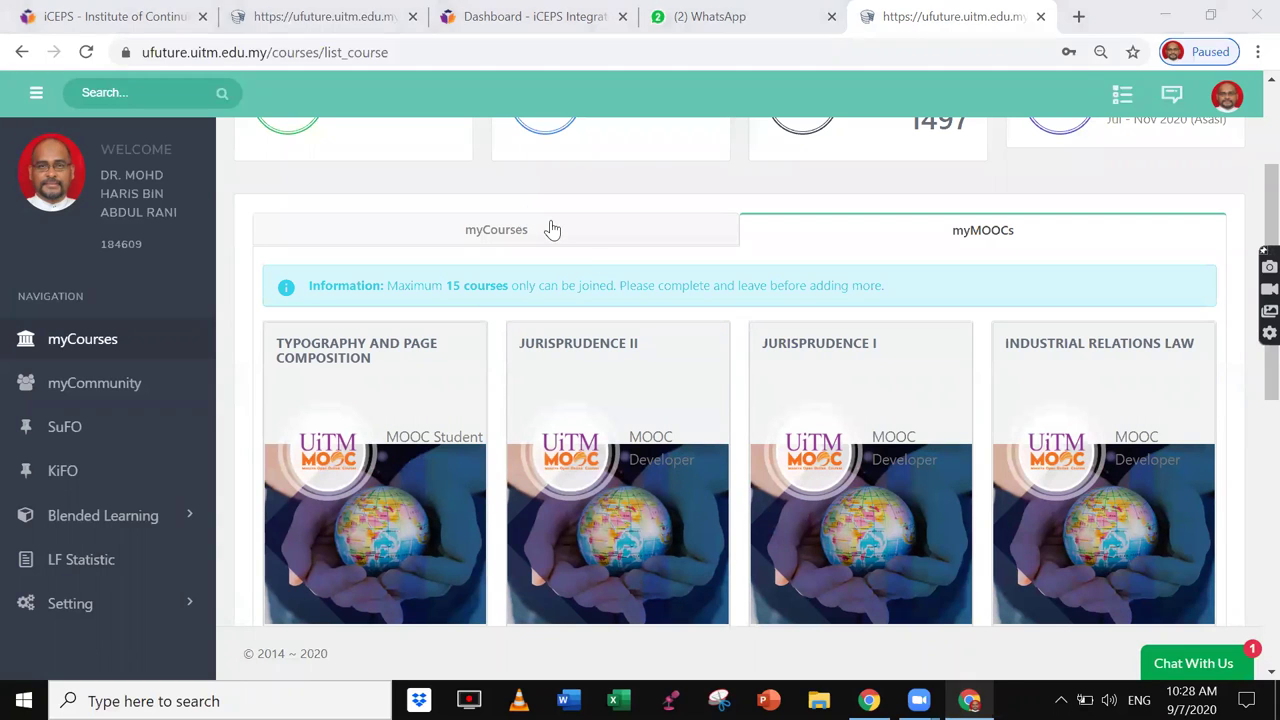
pyautogui.scroll(-2, 120, 472)
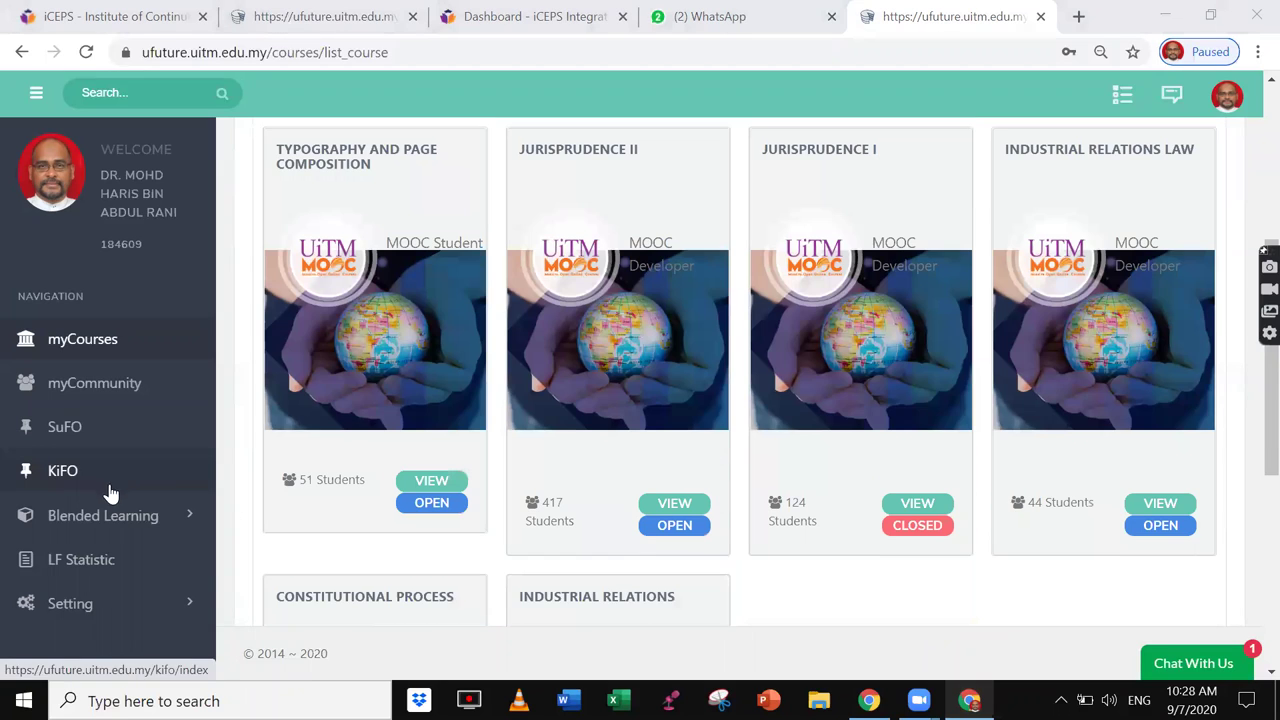
# - Open the Join Course/Group page from the Course/Group settings
pyautogui.click(80, 606)
pyautogui.scroll(-1, 90, 606)
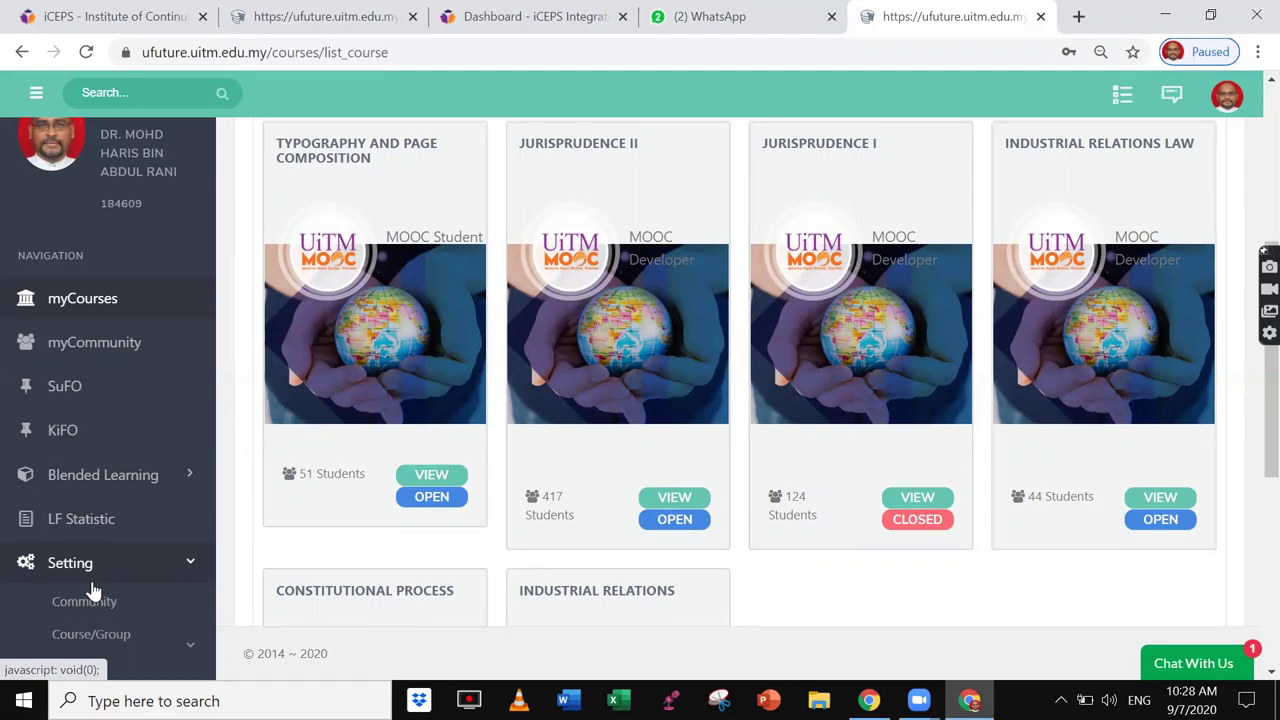
pyautogui.scroll(-1, 96, 610)
pyautogui.scroll(-1, 95, 600)
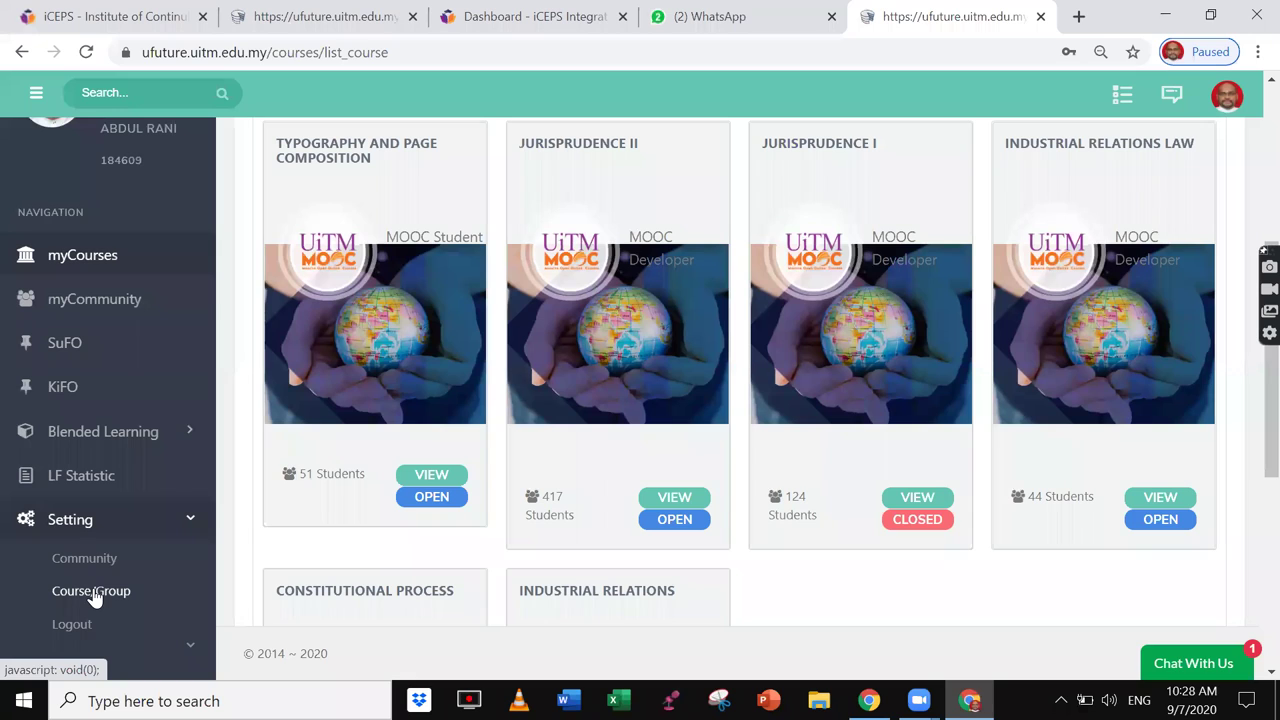
pyautogui.click(92, 592)
pyautogui.scroll(-1, 94, 590)
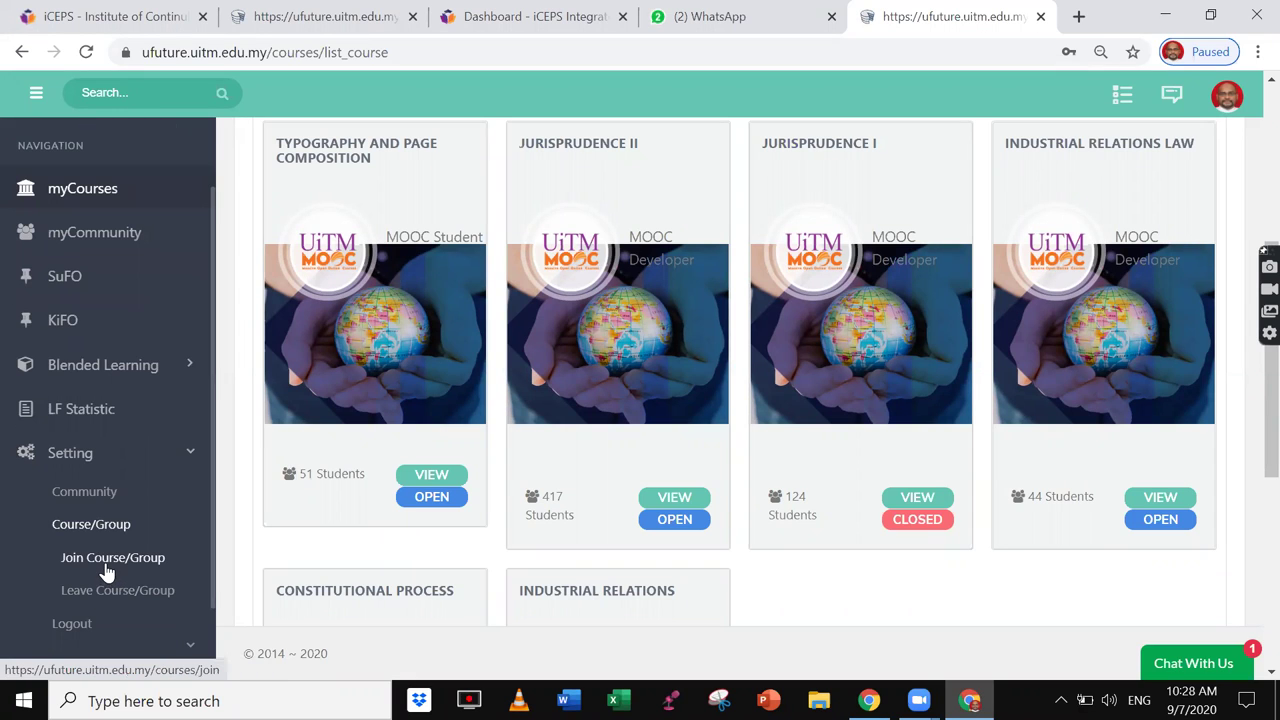
pyautogui.click(109, 568)
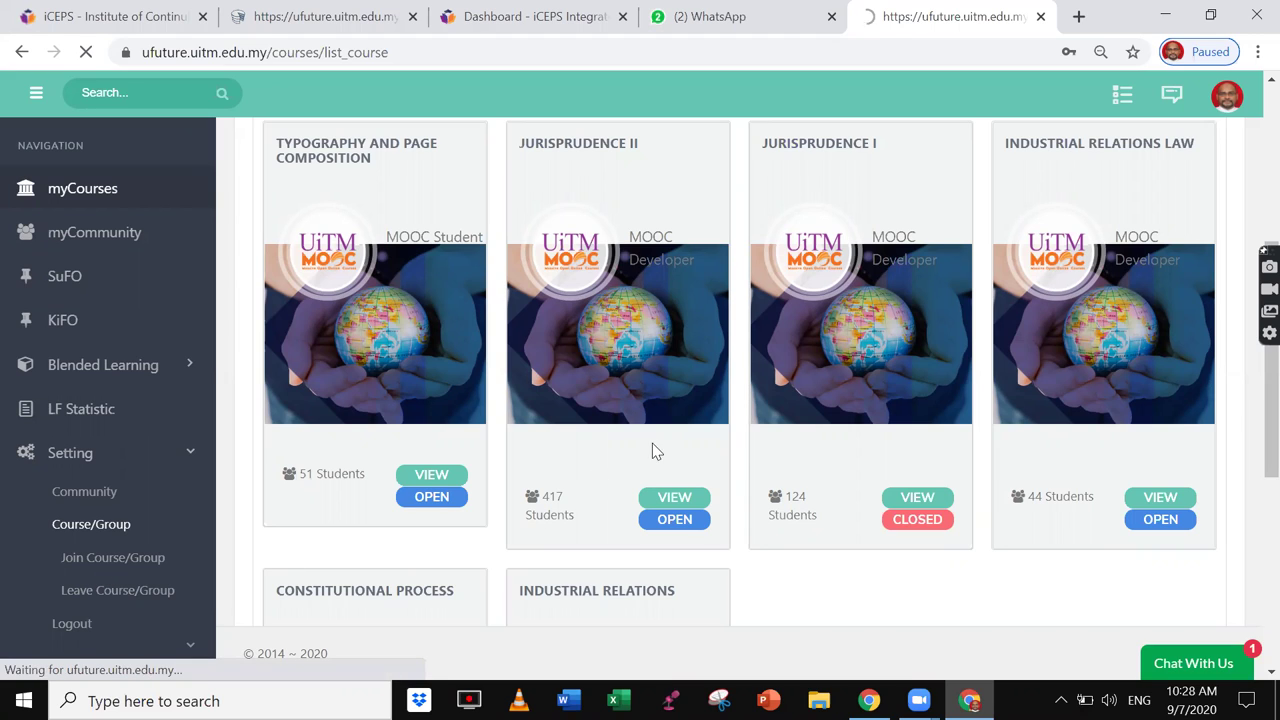
pyautogui.scroll(-2, 862, 478)
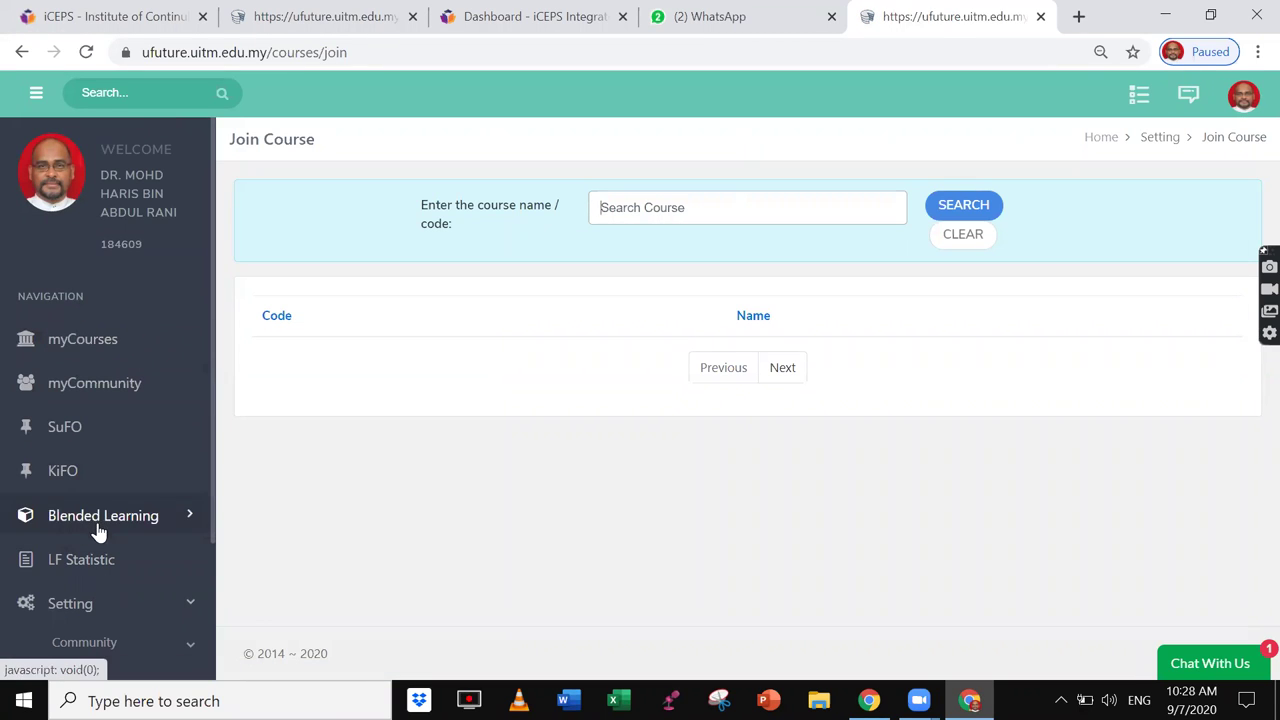
# - Return to the Courses List and look through the MOOCs under myMOOCs
pyautogui.click(115, 343)
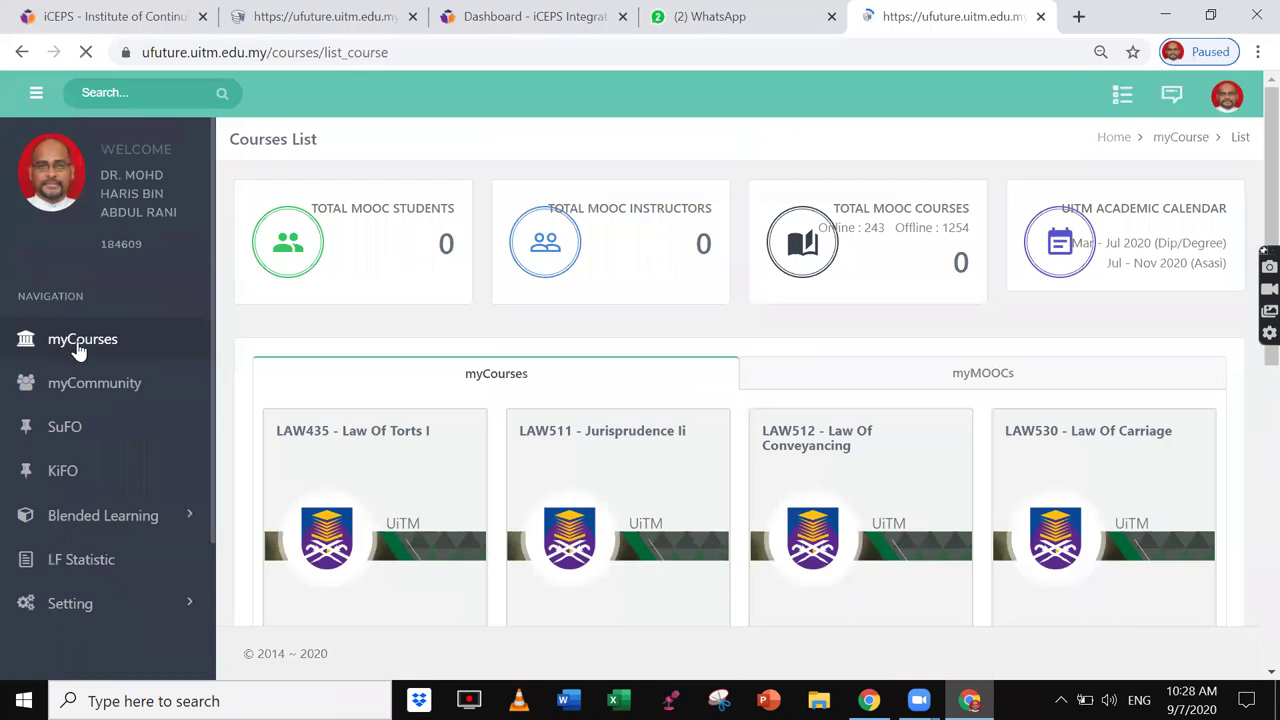
pyautogui.click(1001, 373)
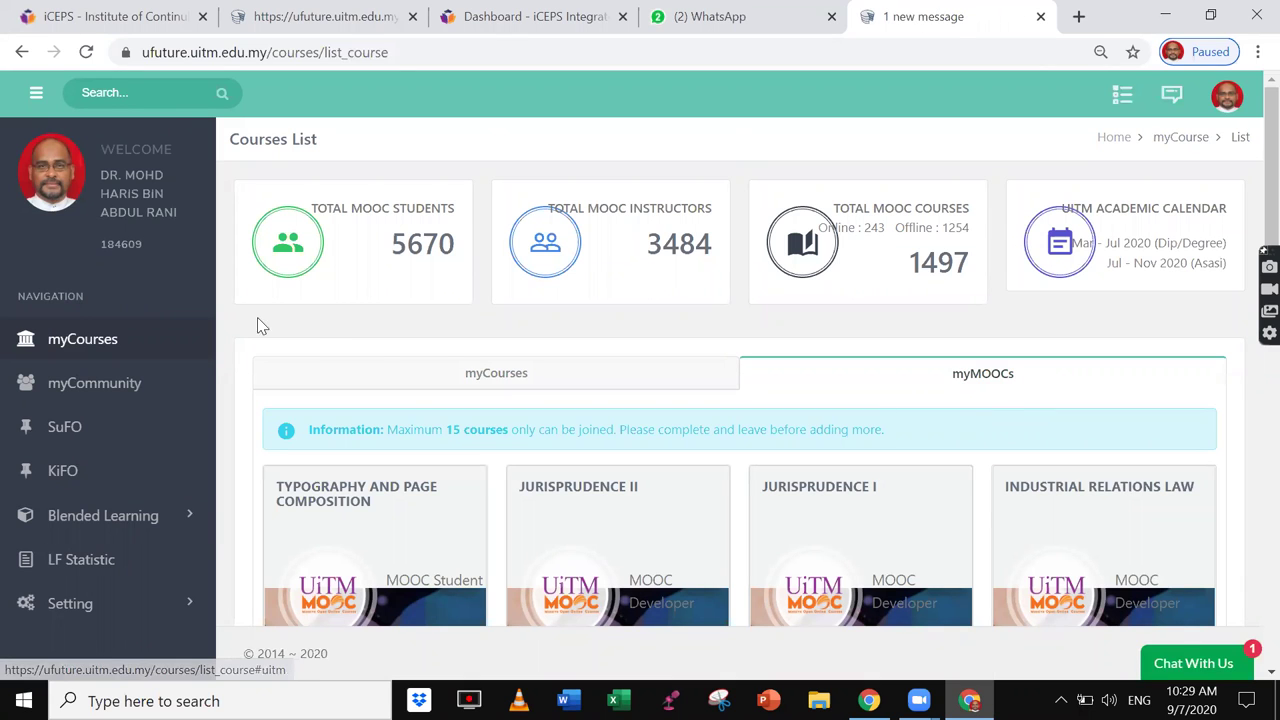
pyautogui.scroll(-1, 143, 480)
pyautogui.scroll(-2, 120, 510)
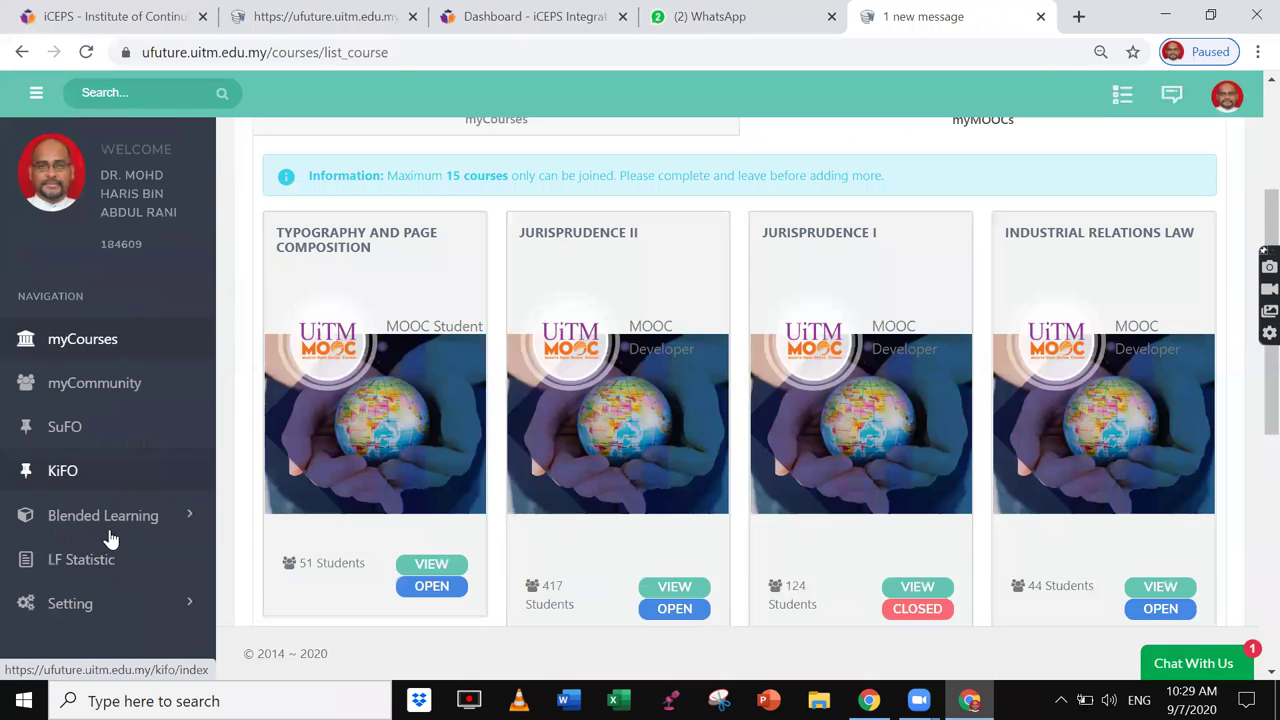
pyautogui.scroll(-2, 90, 614)
# - Expand the Setting section of the navigation to show its Community and Course/Group entries
pyautogui.click(100, 608)
pyautogui.scroll(-1, 106, 606)
pyautogui.scroll(-1, 108, 605)
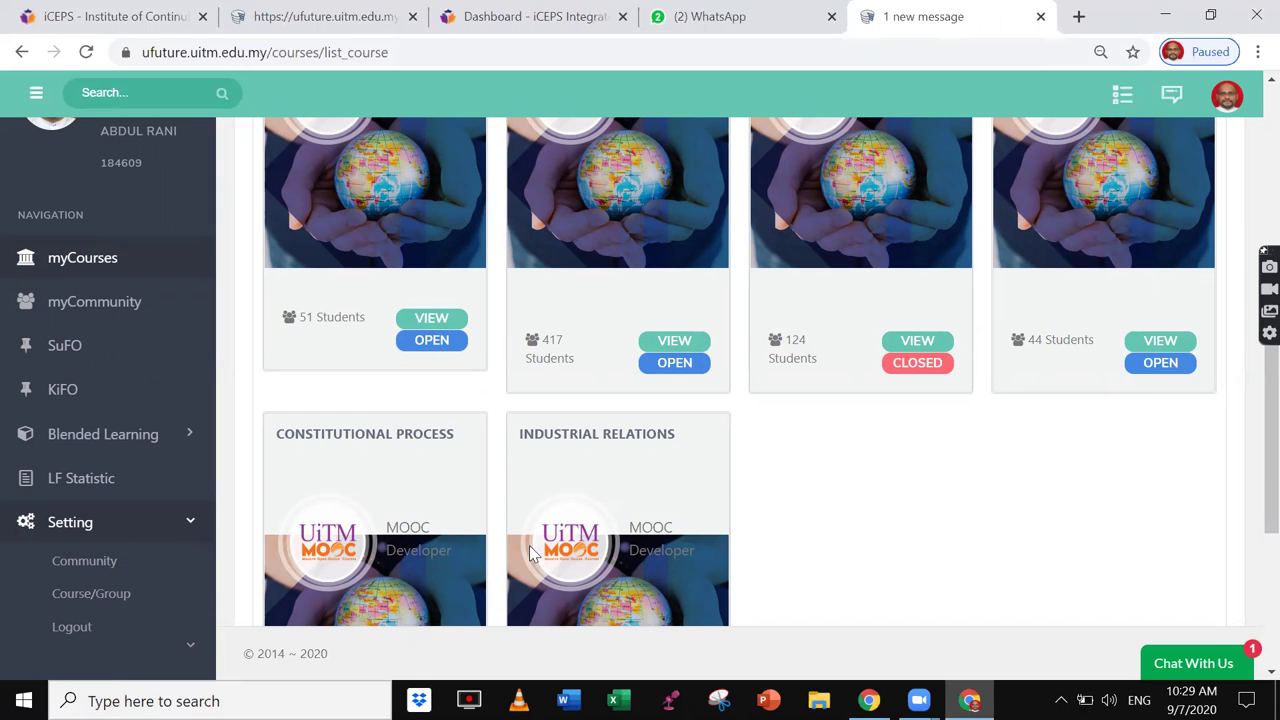
# - Show the myCourses list and look through the LAW courses from LAW435 to LAW564
pyautogui.scroll(3, 529, 548)
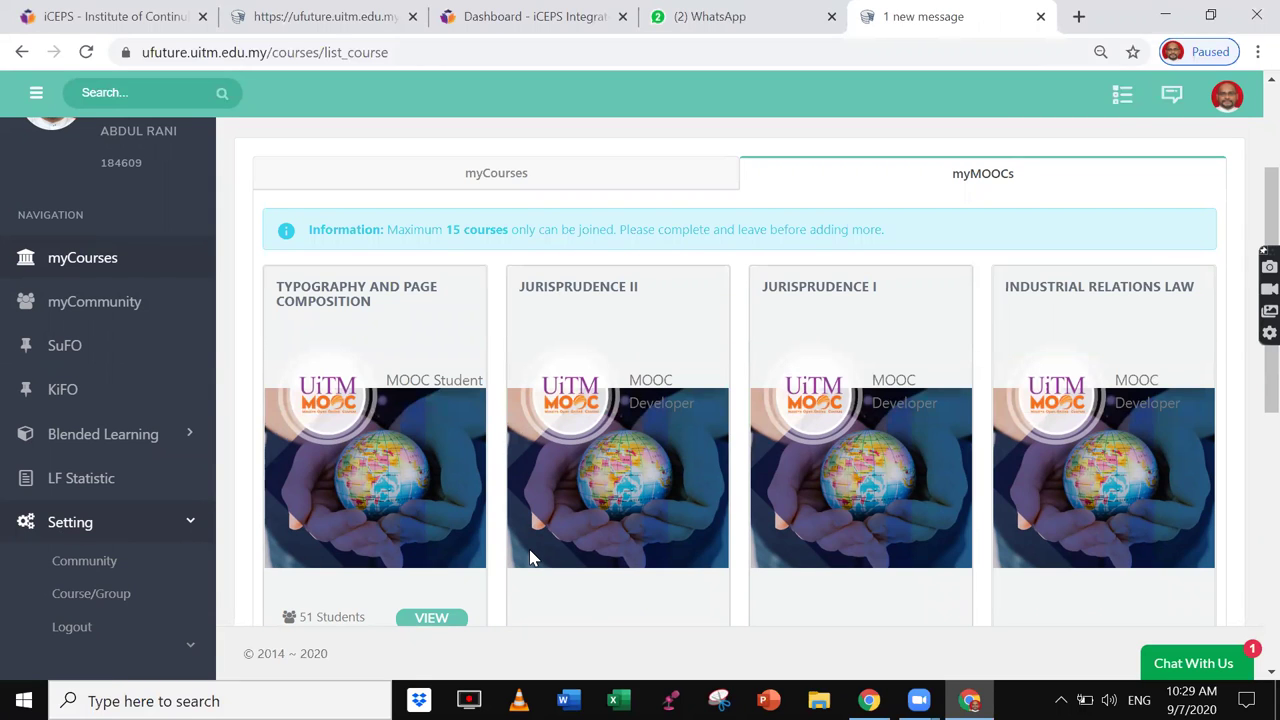
pyautogui.click(505, 186)
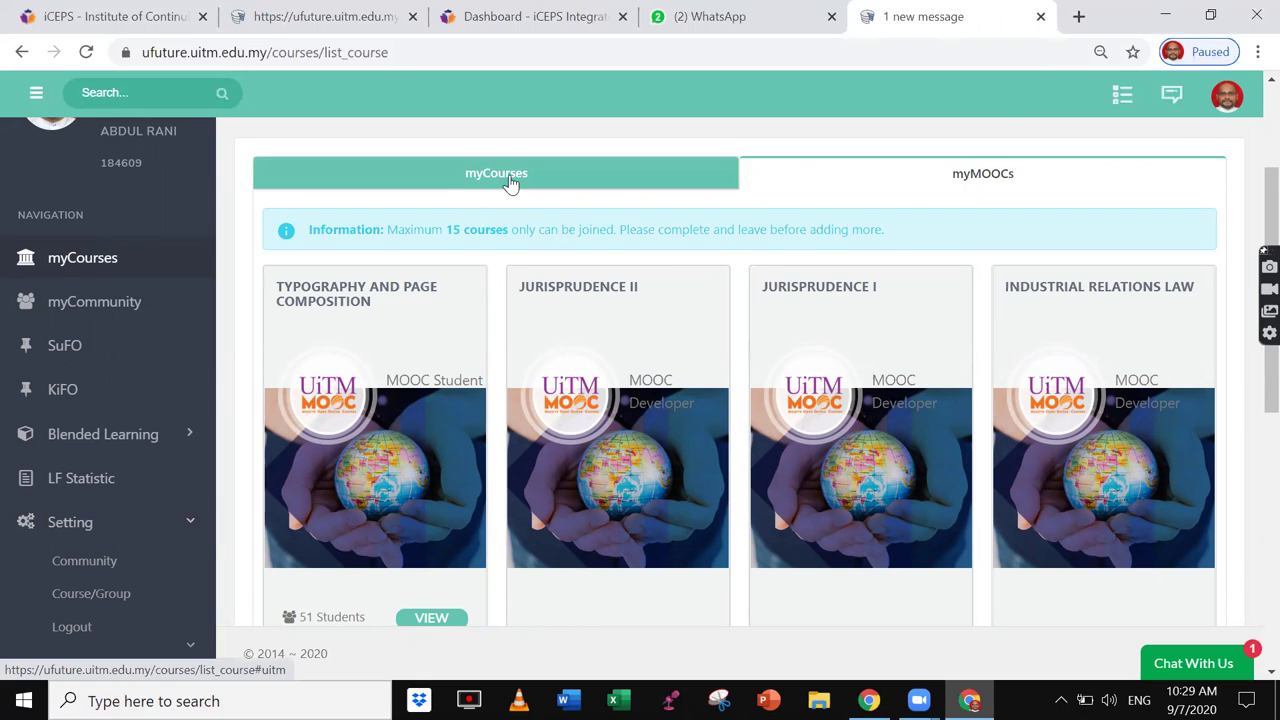
pyautogui.scroll(-4, 726, 360)
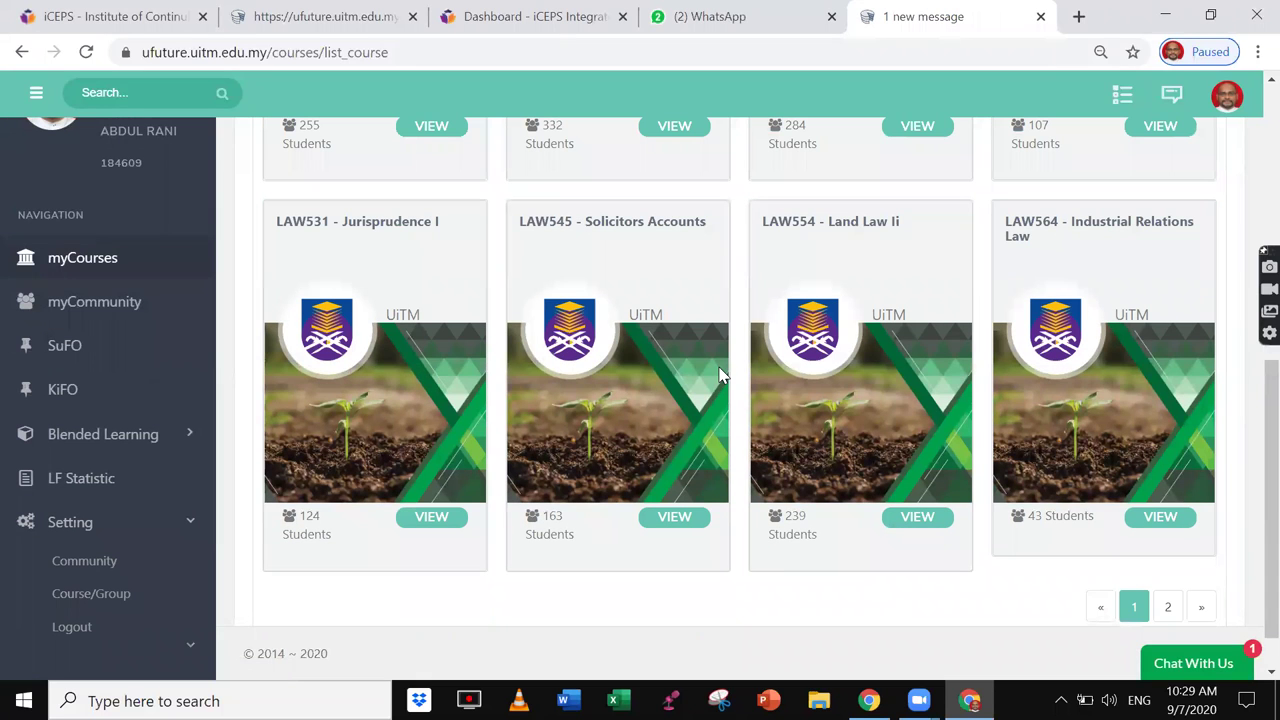
pyautogui.scroll(3, 722, 375)
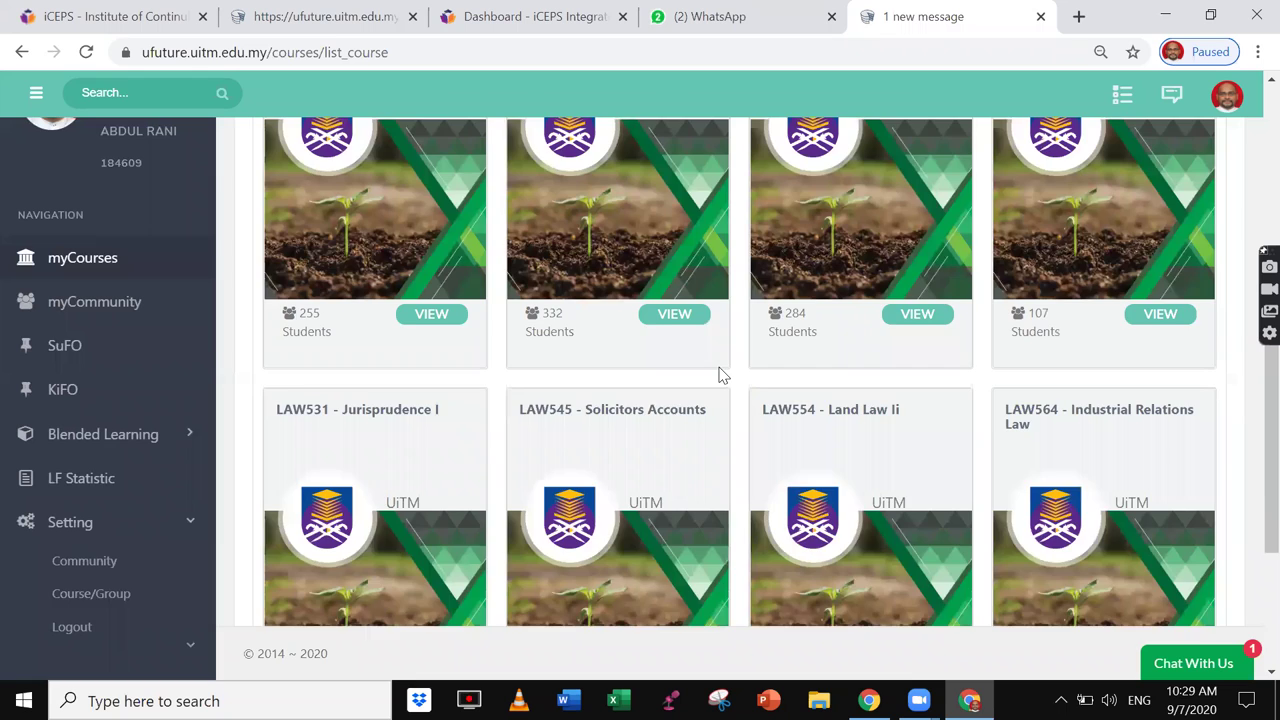
pyautogui.scroll(3, 722, 375)
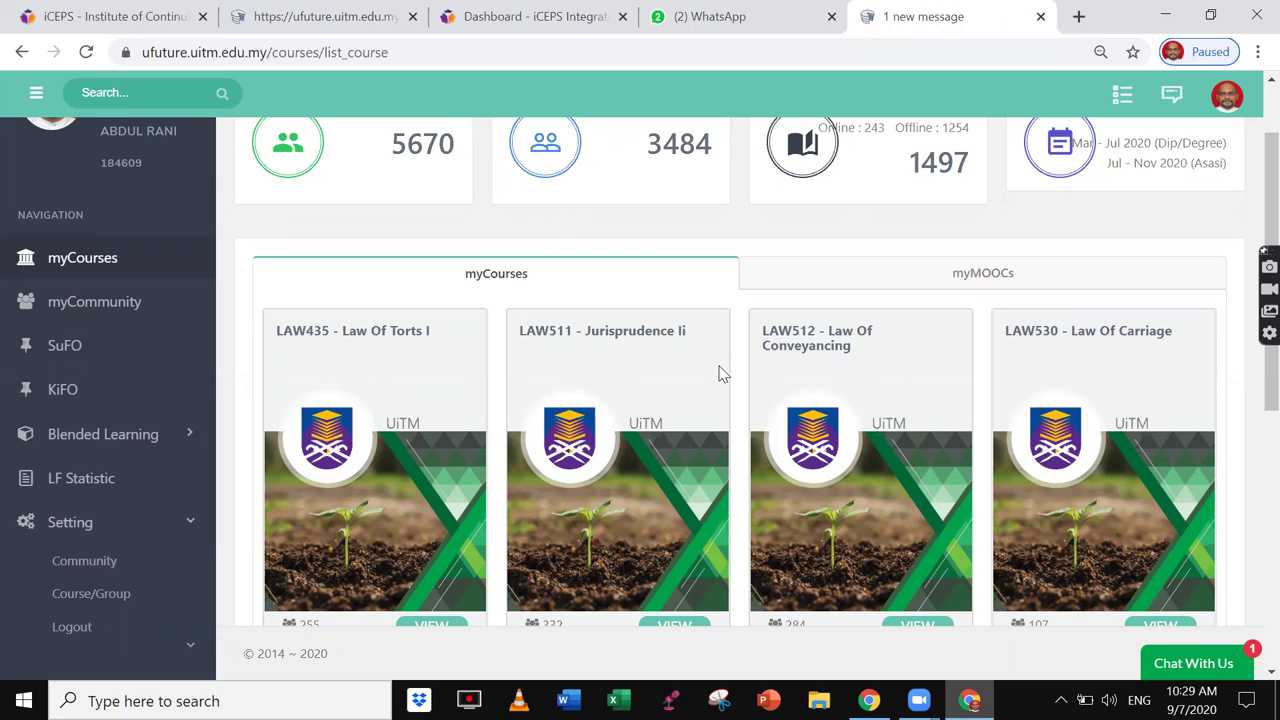
# - Expand the Course/Group settings to show the options for joining and leaving a course or group
pyautogui.click(110, 596)
pyautogui.scroll(-1, 108, 590)
pyautogui.scroll(1, 100, 590)
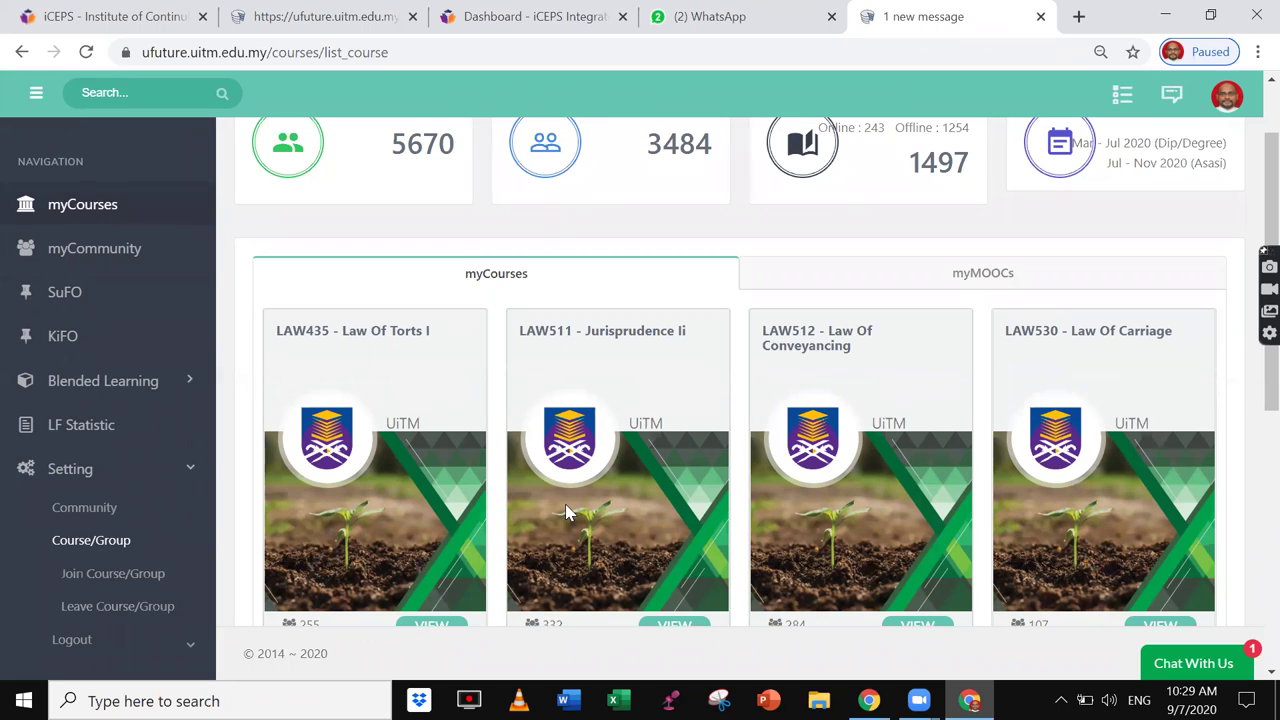
# - Switch to the iCEPS Integrated System dashboard and open the M-Track System as 1301 - MOOC Coordinator
pyautogui.click(90, 10)
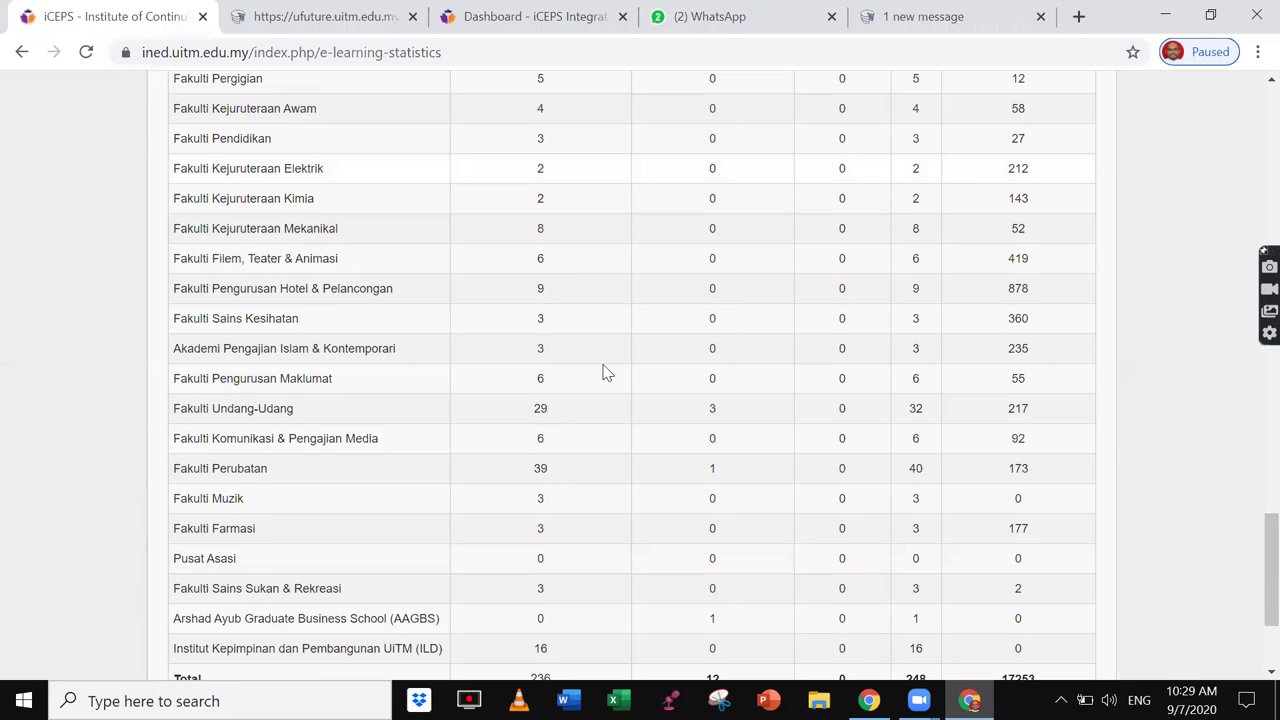
pyautogui.click(305, 12)
pyautogui.click(548, 12)
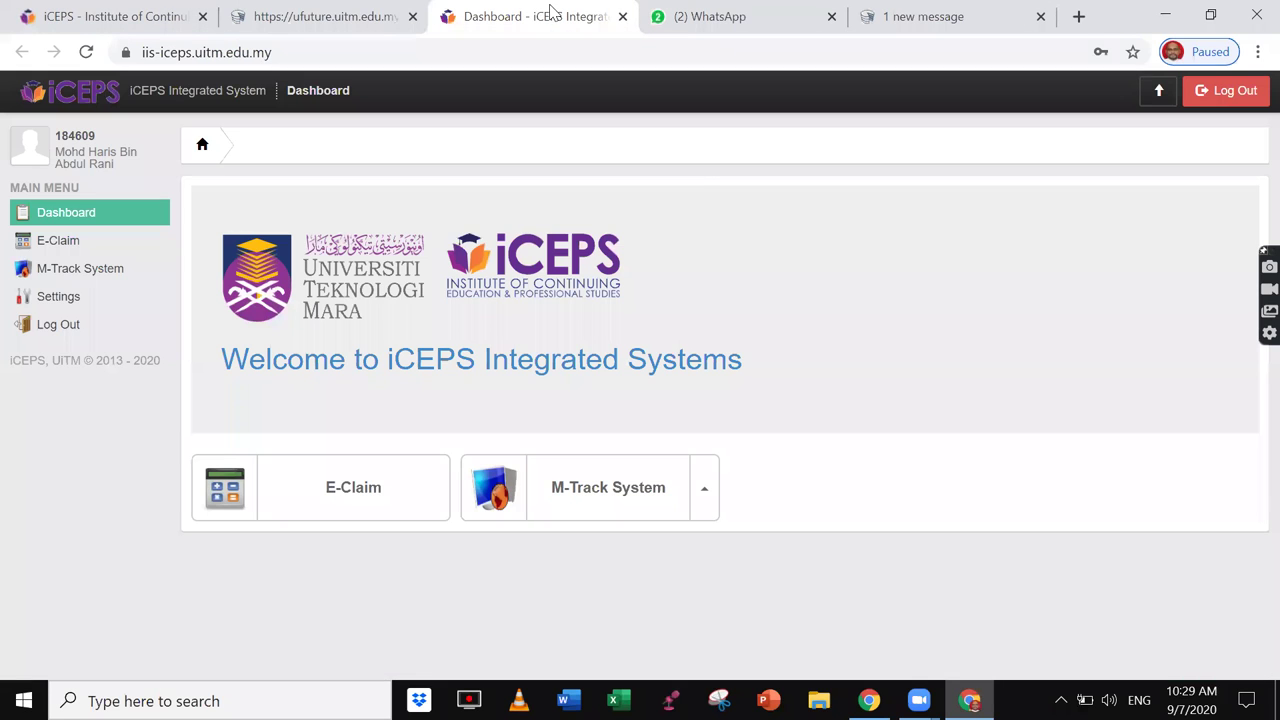
pyautogui.click(700, 506)
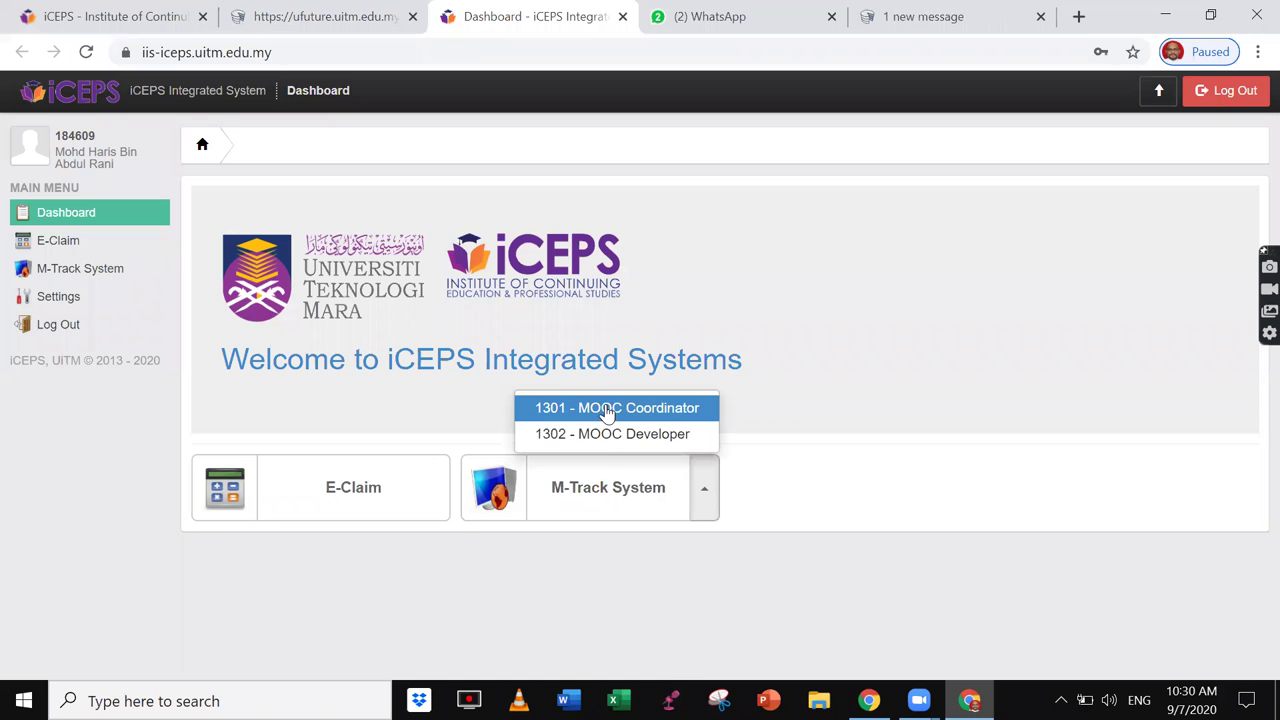
pyautogui.click(609, 407)
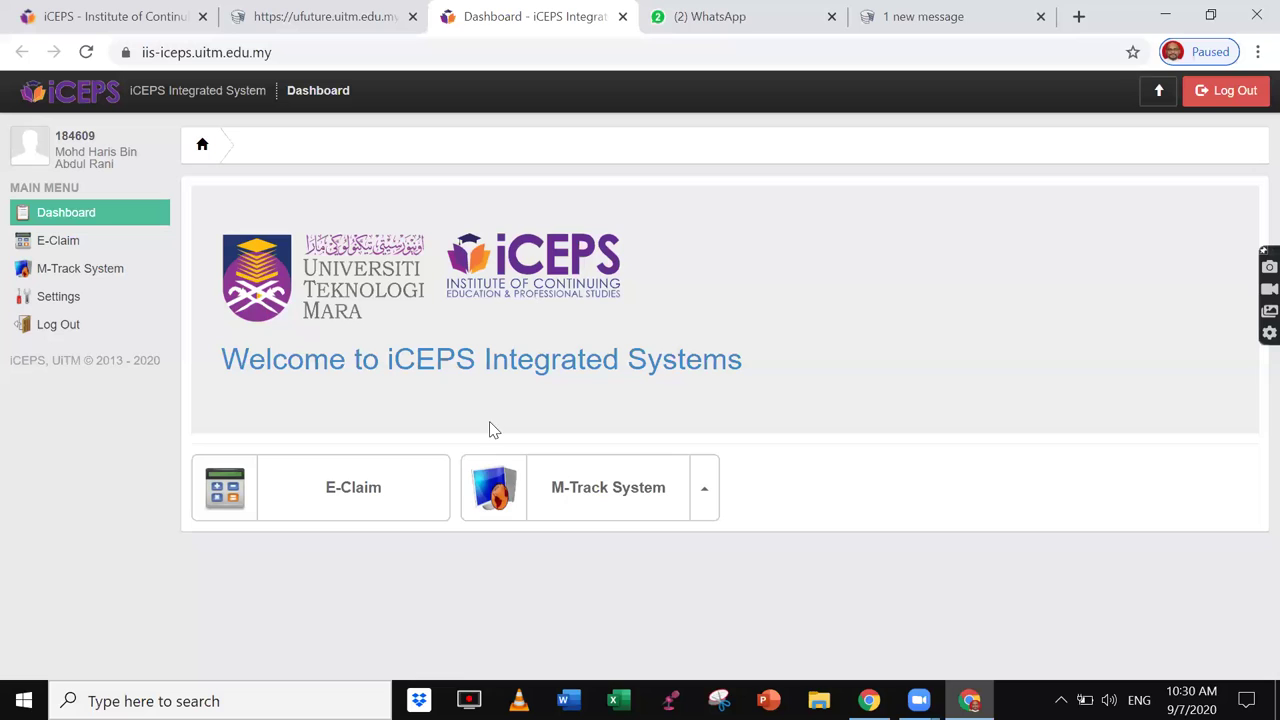
# - Open the M-Track System with the MOOC Coordinator role to show the Progress Tracking table
pyautogui.click(598, 485)
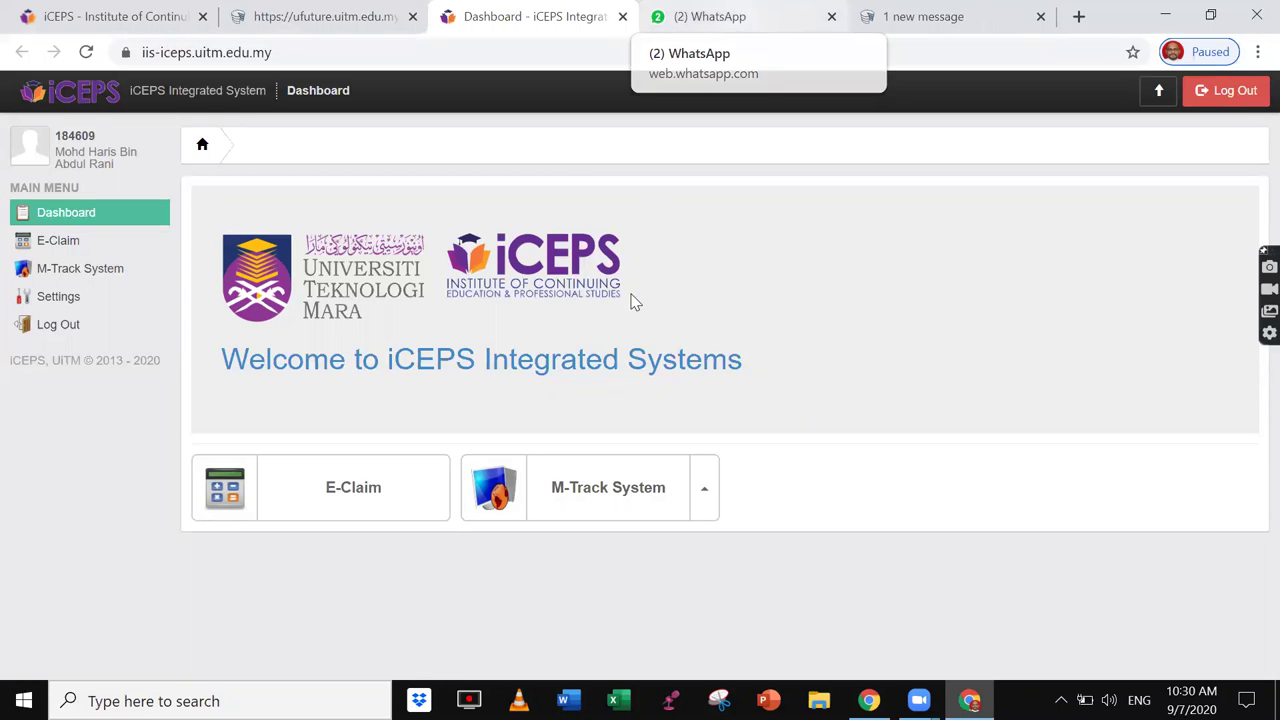
pyautogui.click(598, 490)
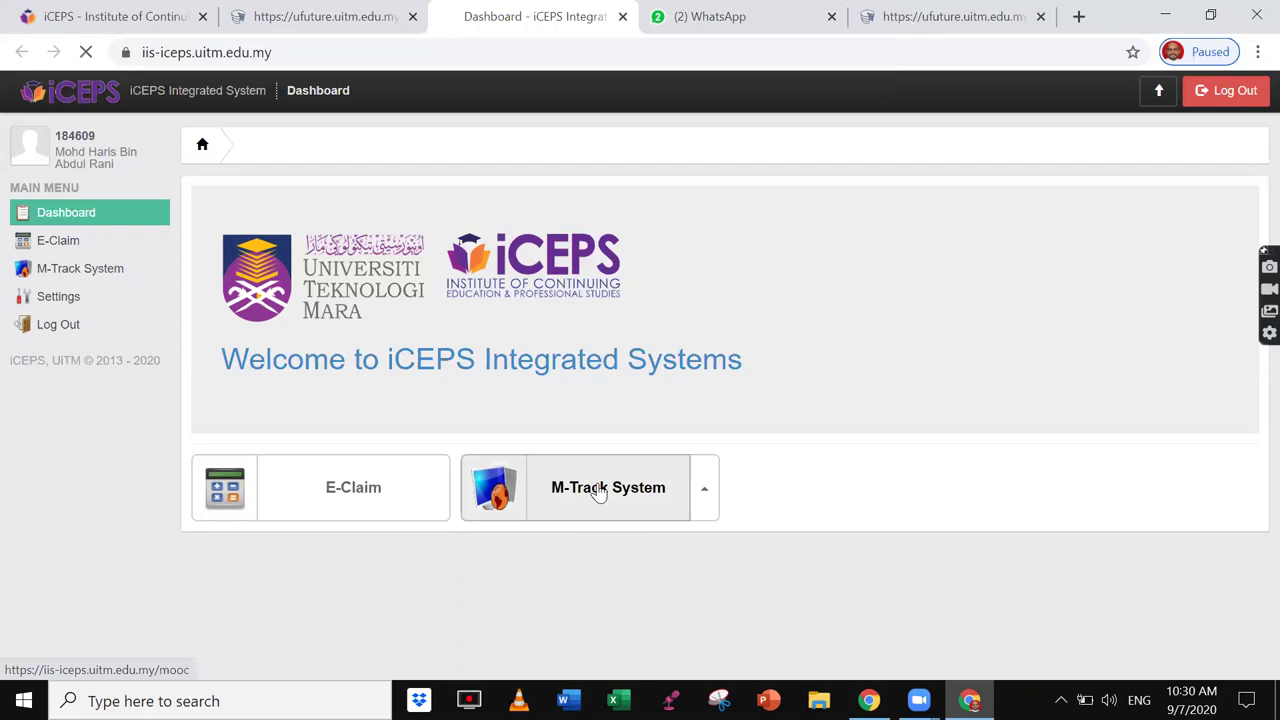
pyautogui.click(268, 258)
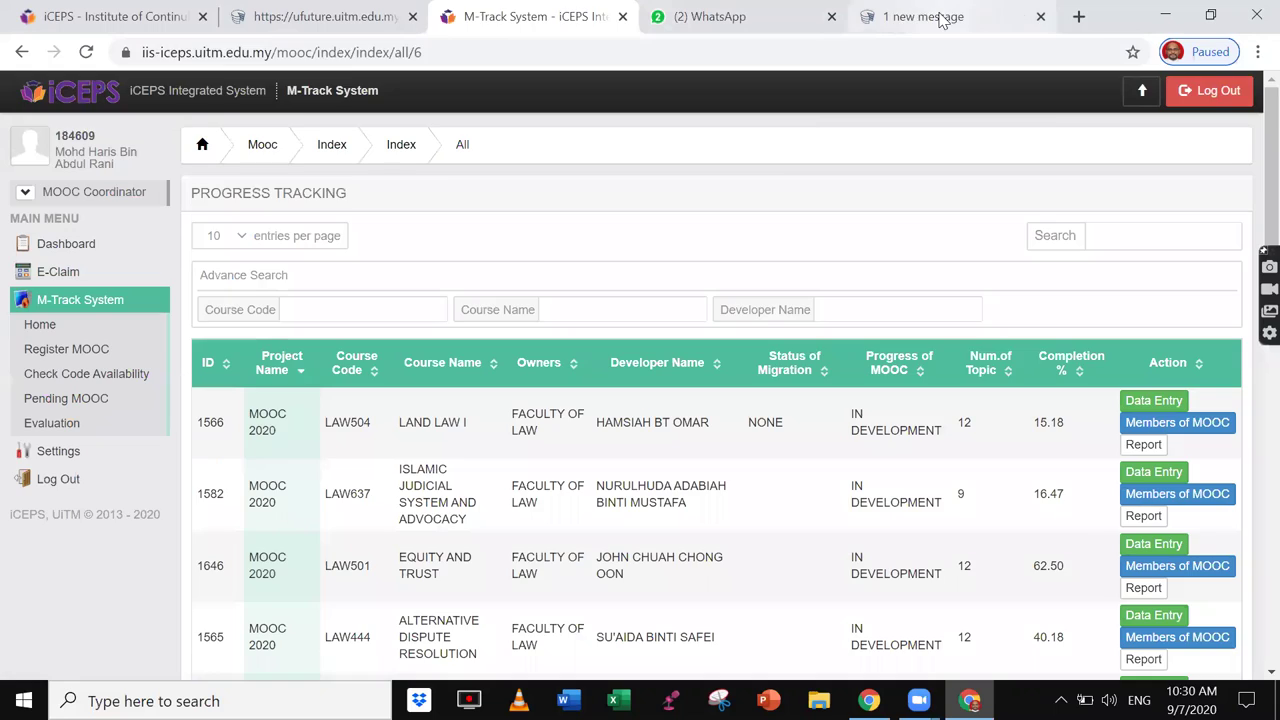
pyautogui.click(940, 20)
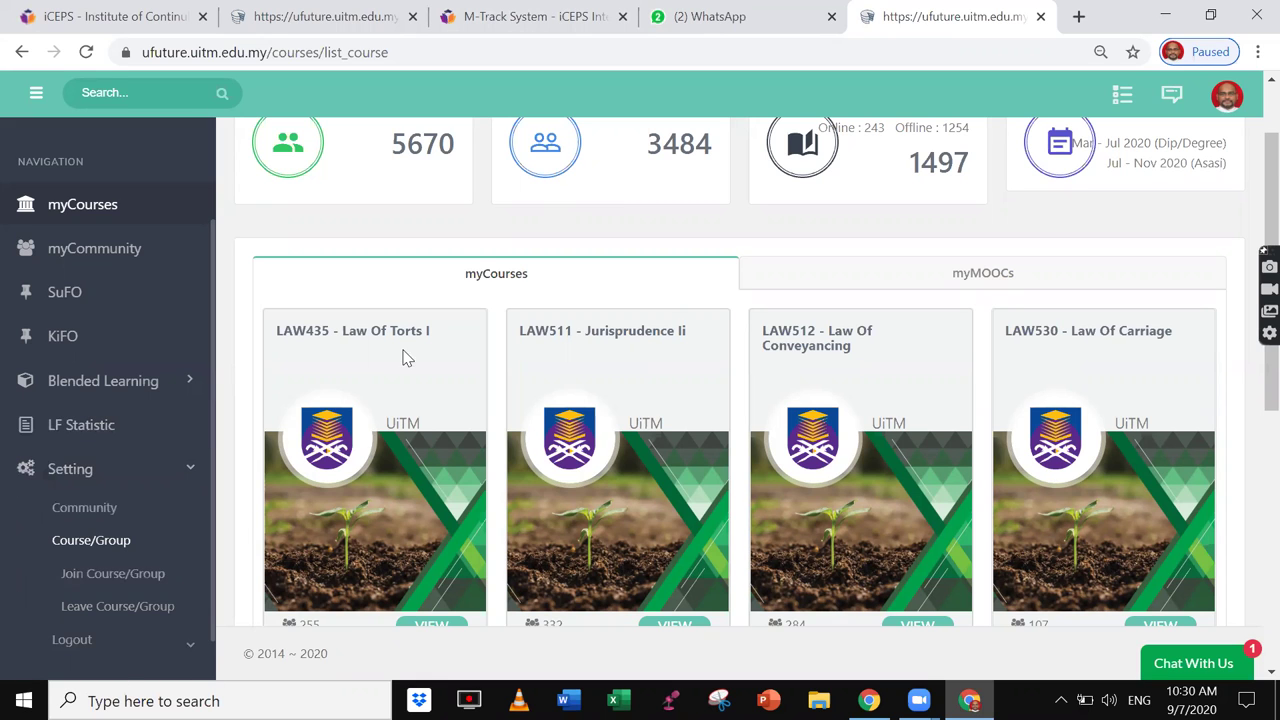
pyautogui.click(757, 16)
pyautogui.click(527, 14)
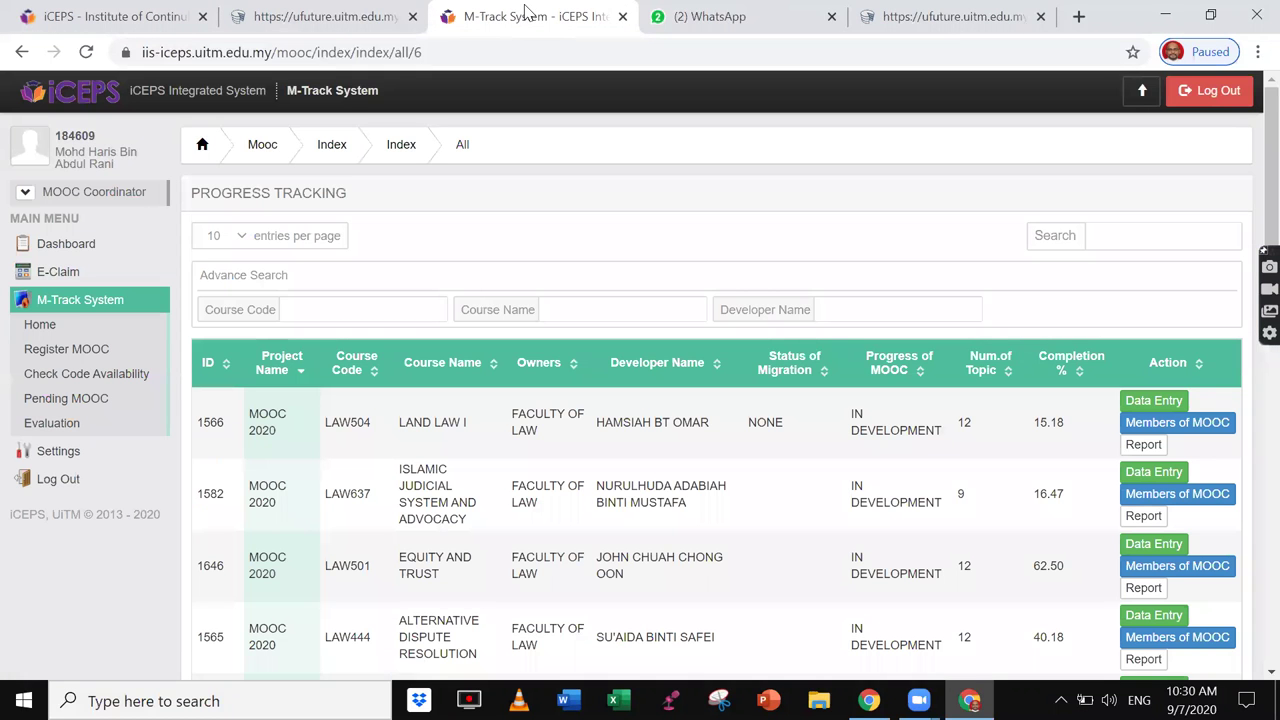
pyautogui.click(358, 17)
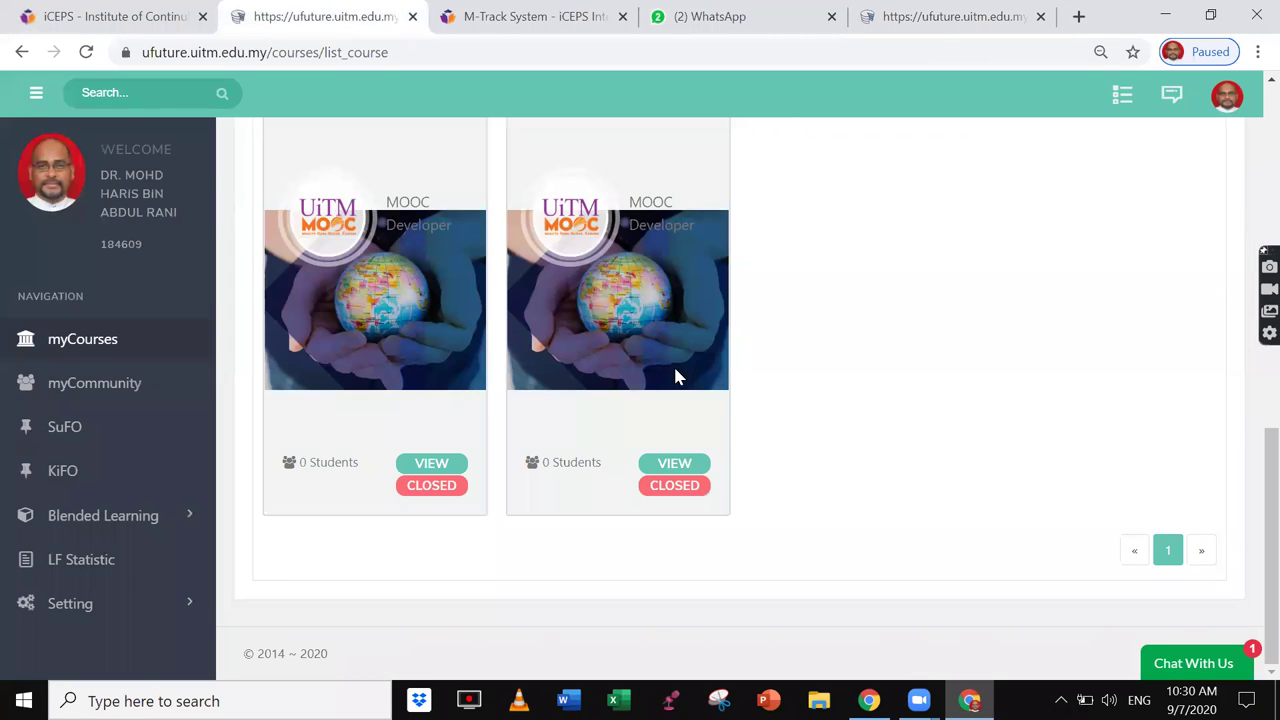
# - Return to M-Track and look through the first page of the Progress Tracking table down to the LAW512 entry
pyautogui.click(562, 16)
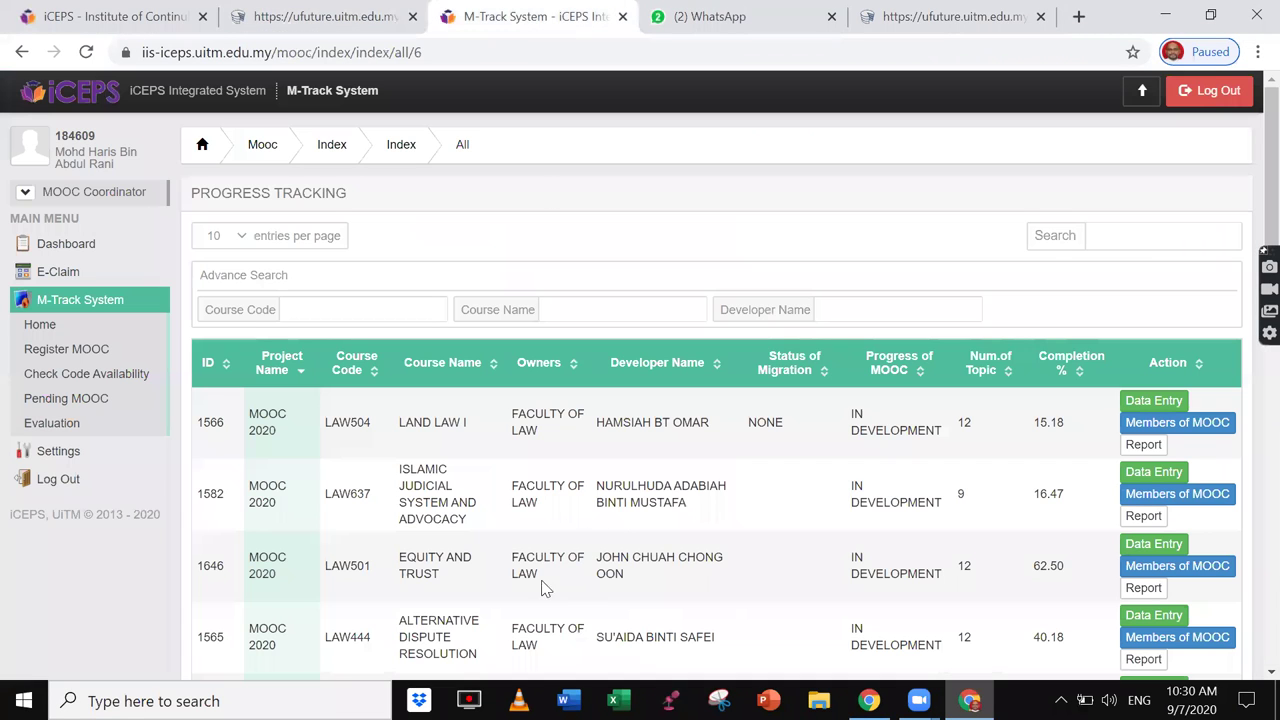
pyautogui.scroll(-3, 1048, 534)
pyautogui.scroll(-1, 1048, 537)
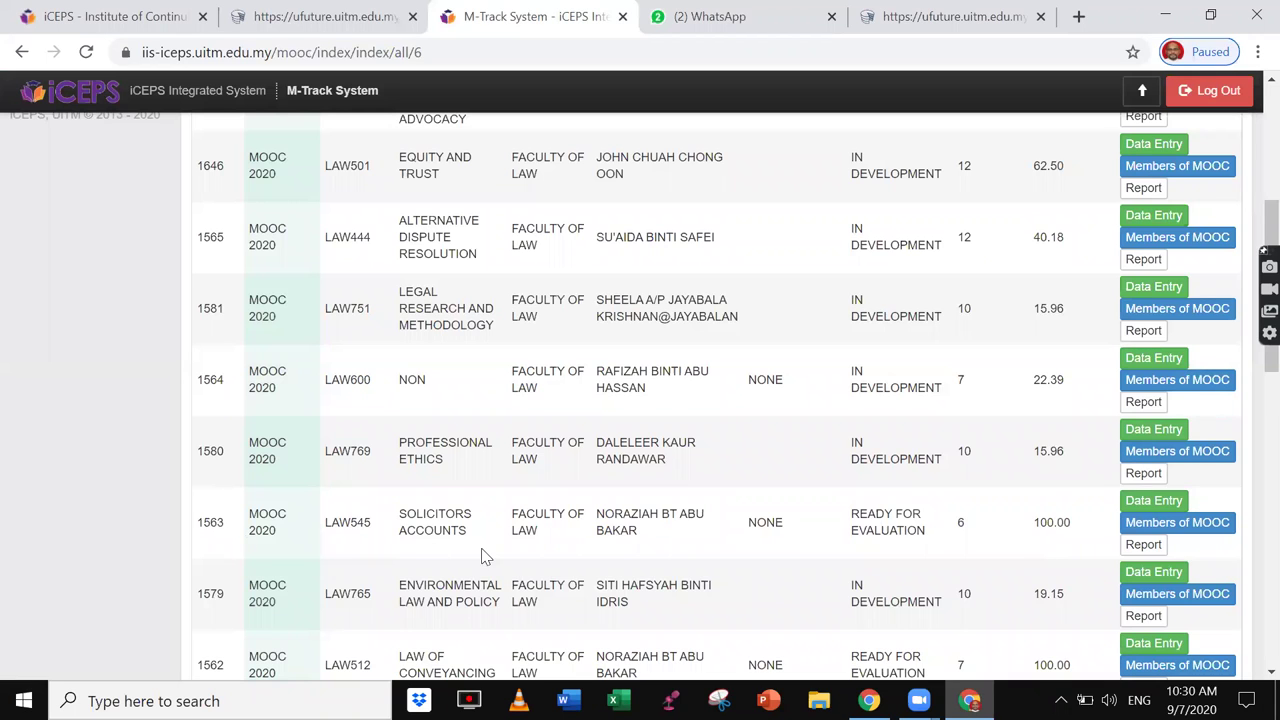
pyautogui.scroll(-2, 488, 557)
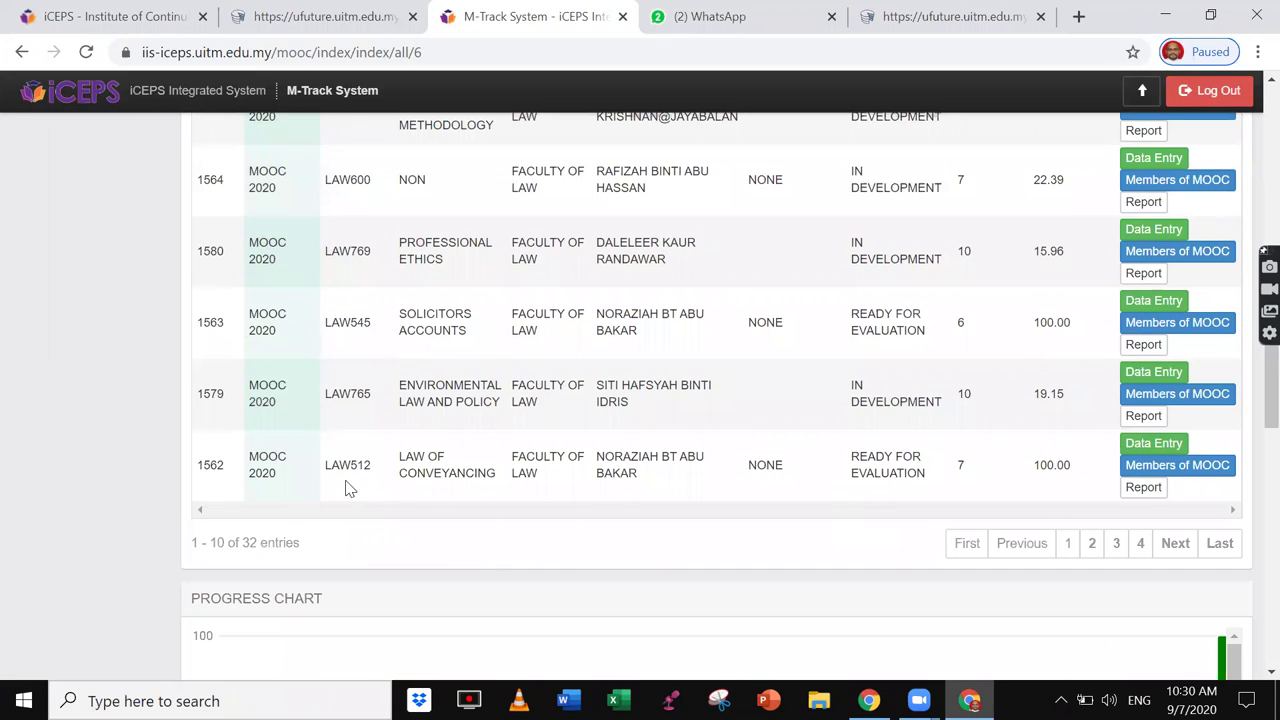
pyautogui.click(940, 17)
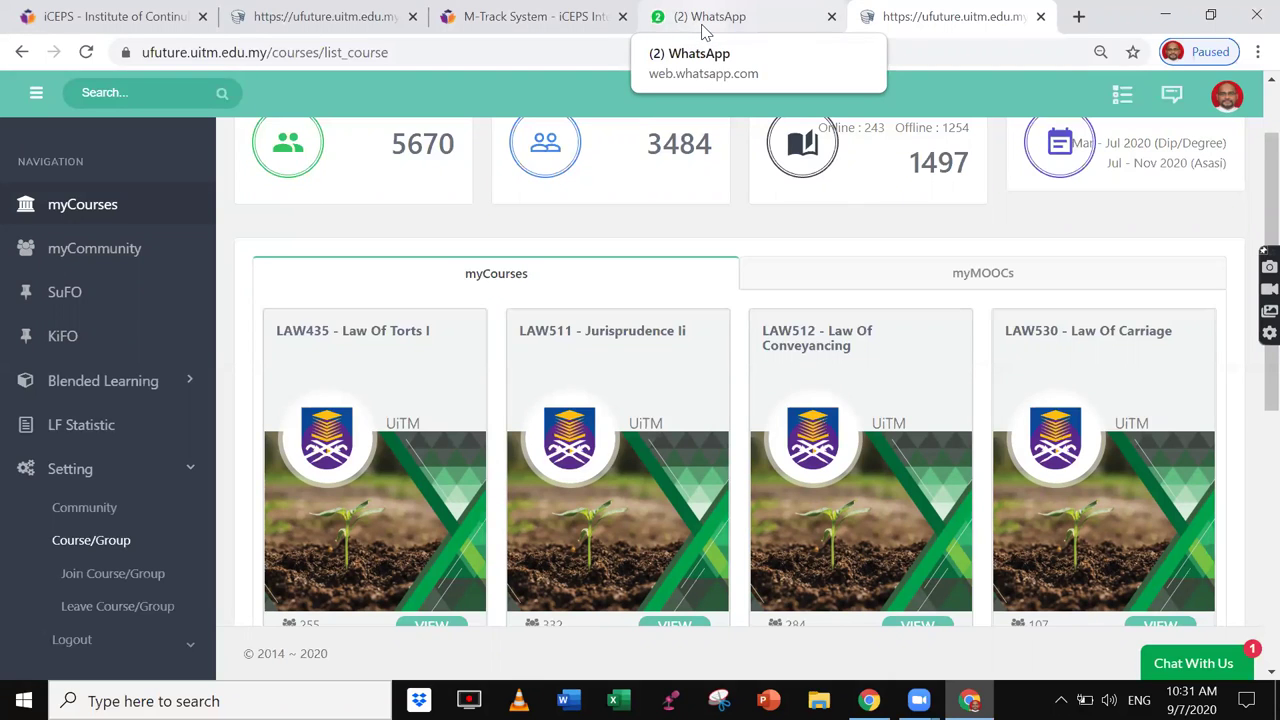
pyautogui.hotkey('ctrl', '1')
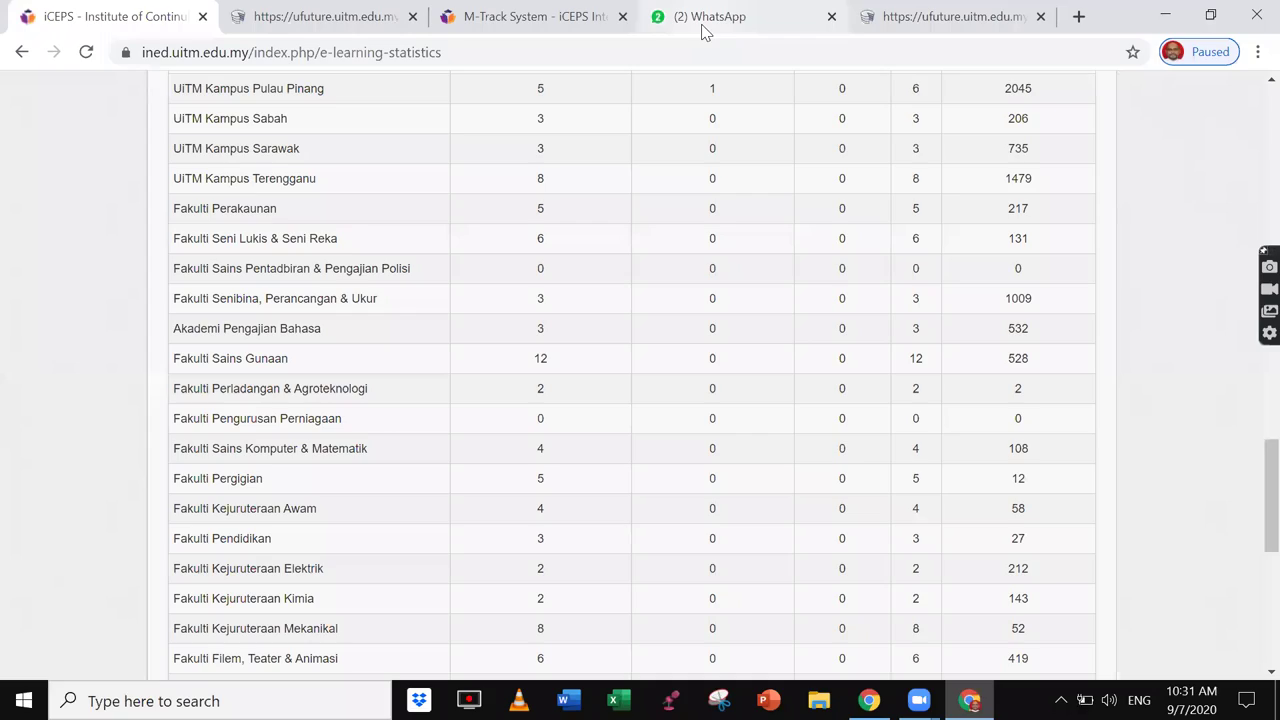
pyautogui.hotkey('ctrl', 'Tab')
pyautogui.hotkey('ctrl', 'Tab')
pyautogui.hotkey('ctrl', 'Tab')
pyautogui.hotkey('ctrl', 'Tab')
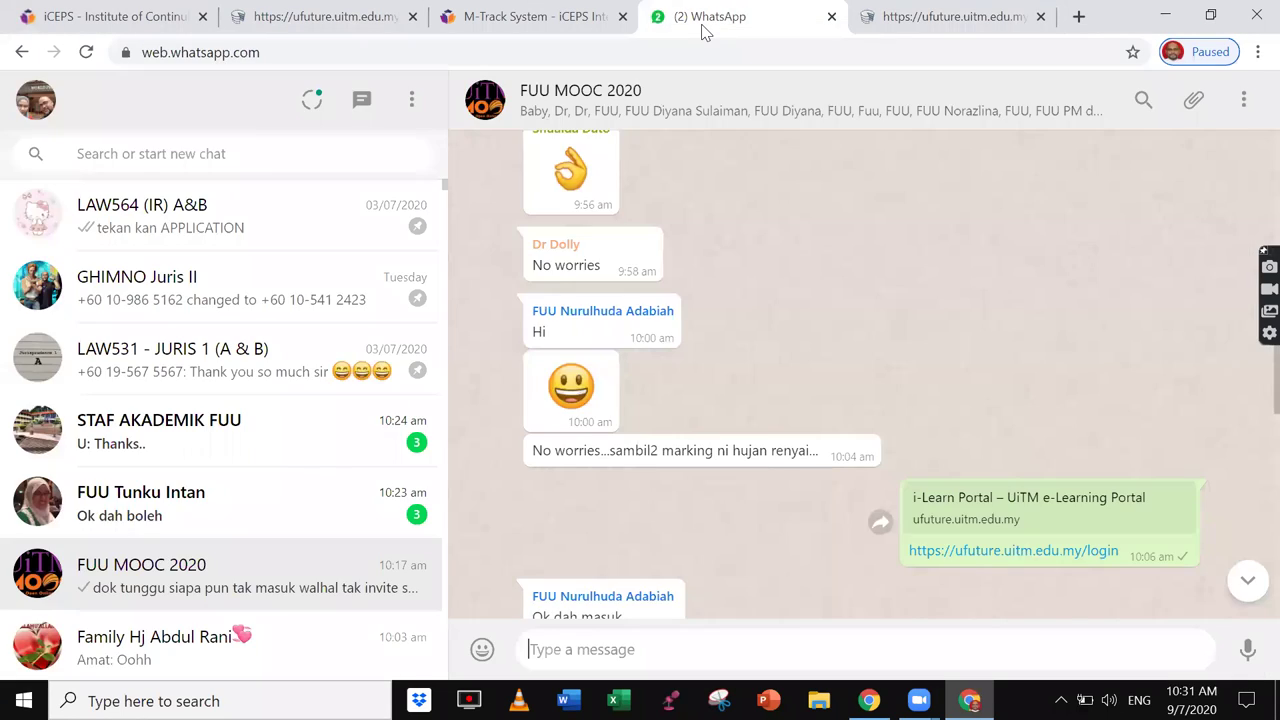
pyautogui.hotkey('ctrl', 'Tab')
pyautogui.hotkey('ctrl', 'Tab')
pyautogui.hotkey('ctrl', 'Tab')
pyautogui.hotkey('ctrl', 'Tab')
pyautogui.hotkey('ctrl', 'Tab')
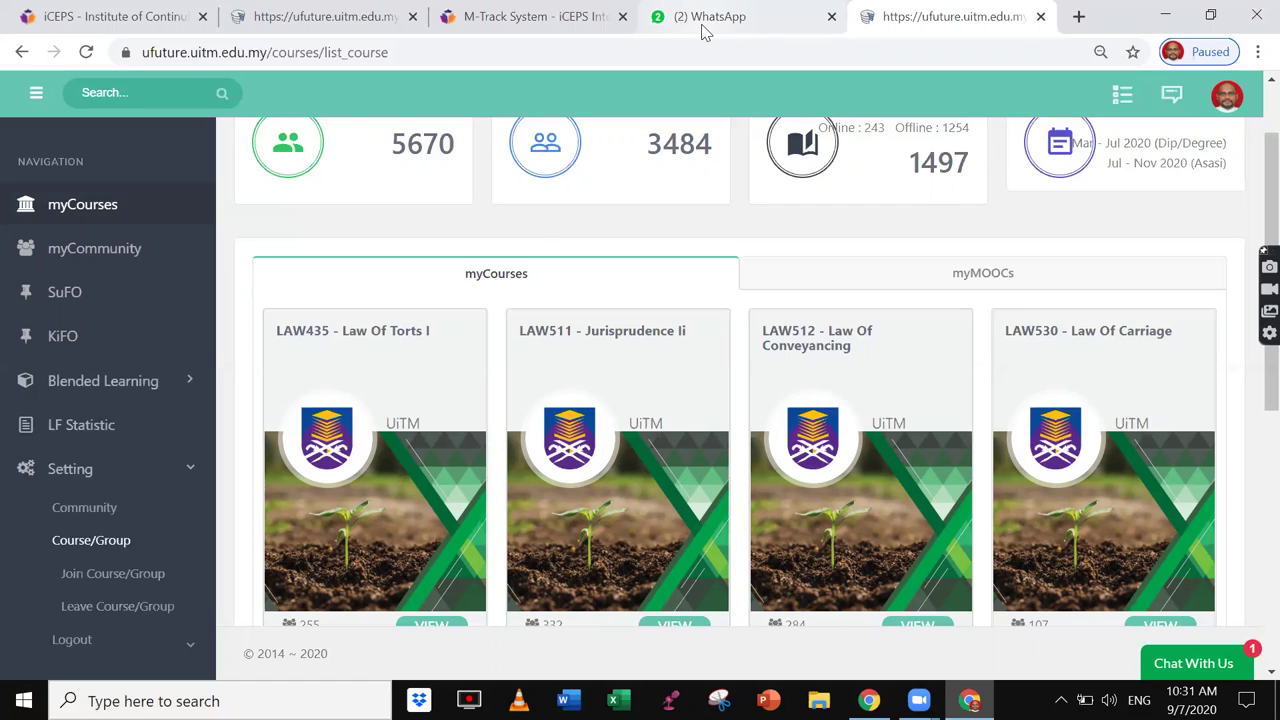
pyautogui.hotkey('ctrl', 'Tab')
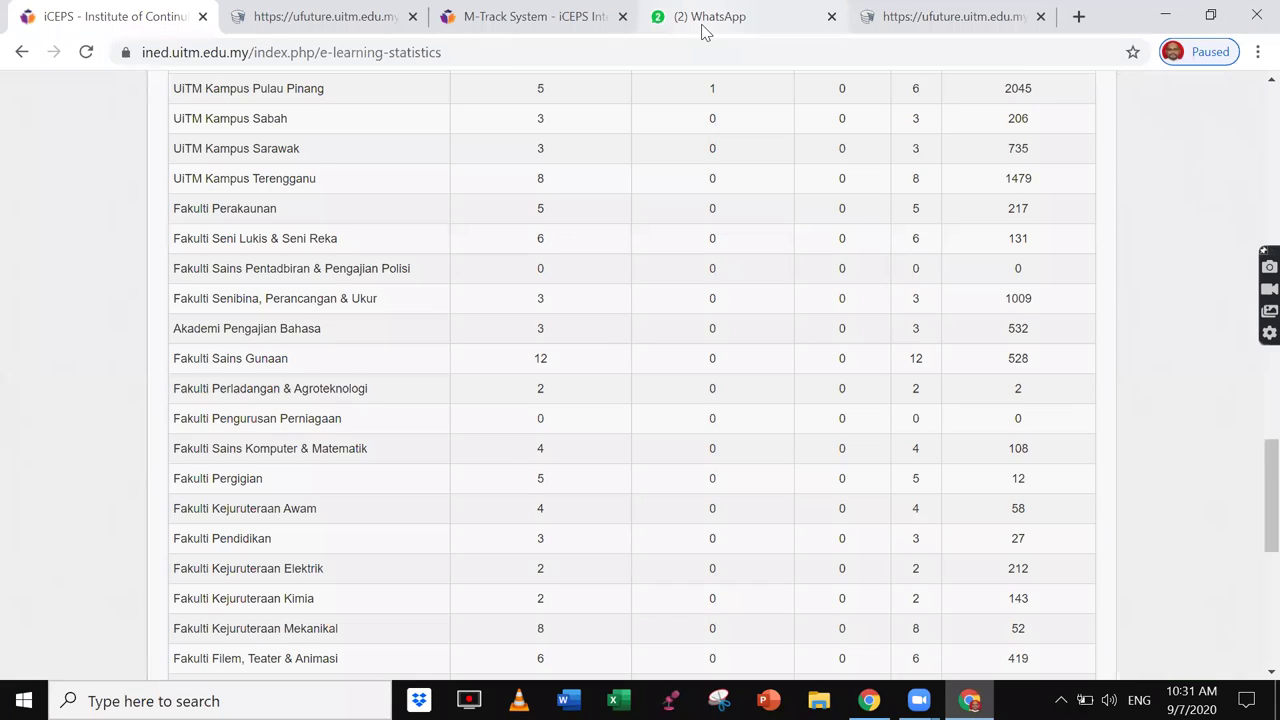
pyautogui.hotkey('ctrl', 'Tab')
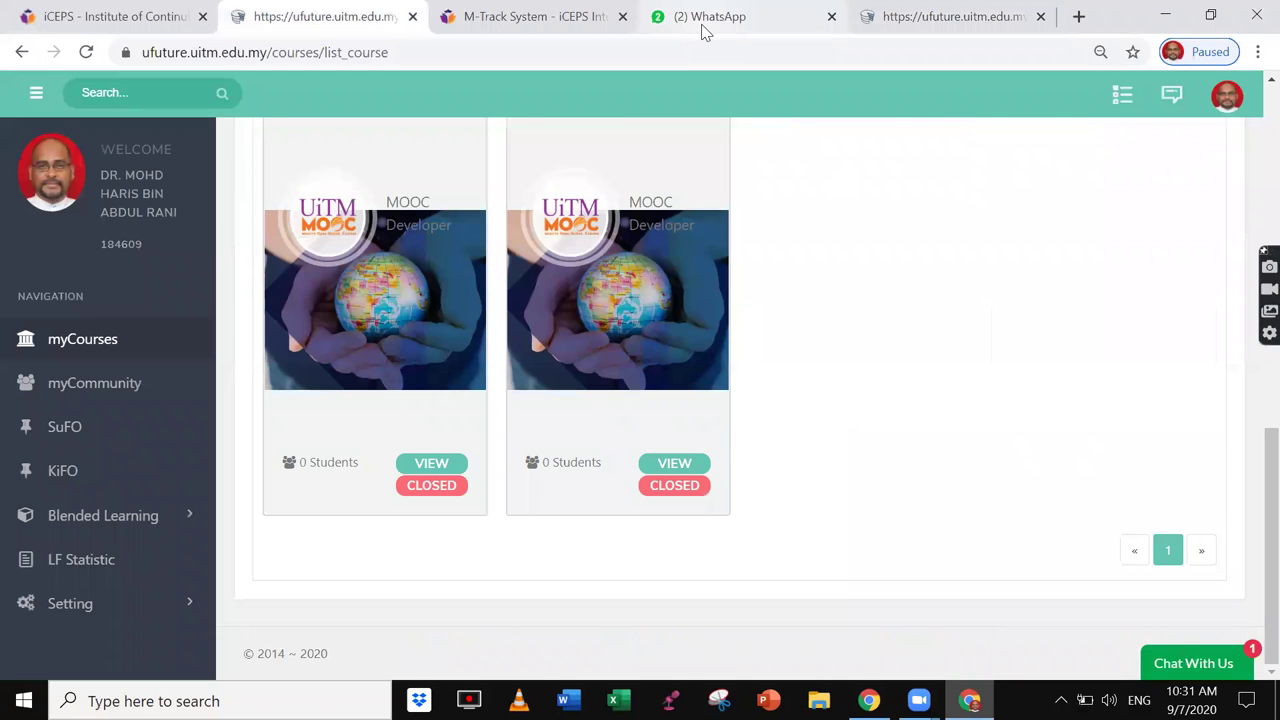
pyautogui.hotkey('ctrl', 'Tab')
pyautogui.hotkey('ctrl', 'Tab')
# - Switch to the UFUTURE courses page, collapse the Setting section of the navigation and reload the myCourses list
pyautogui.hotkey('ctrl', 'Tab')
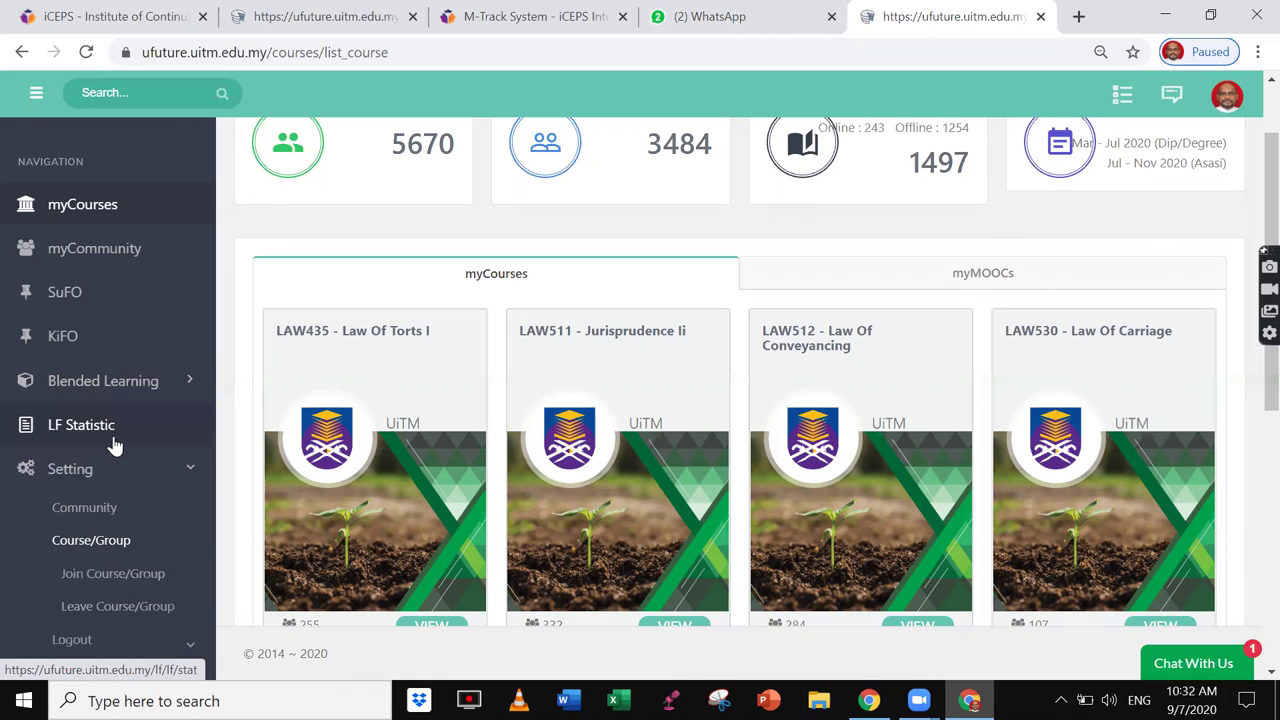
pyautogui.scroll(1, 115, 445)
pyautogui.click(184, 510)
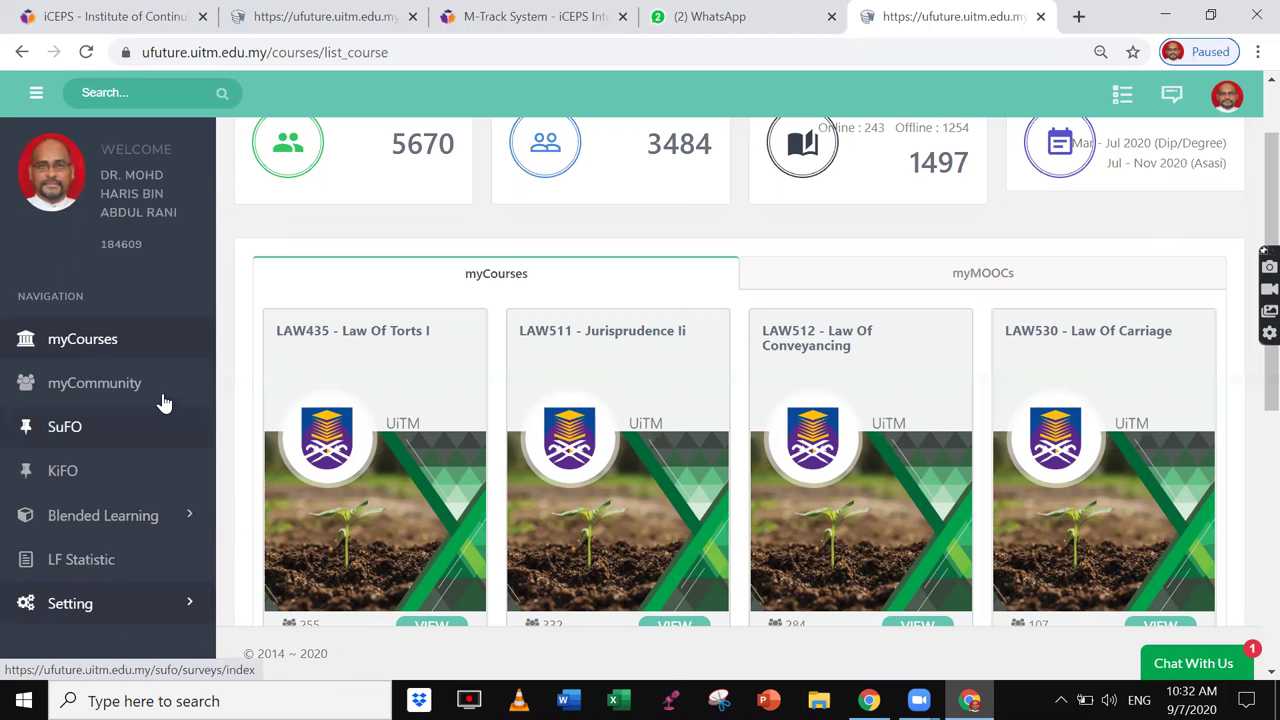
pyautogui.scroll(-1, 157, 606)
pyautogui.scroll(2, 189, 412)
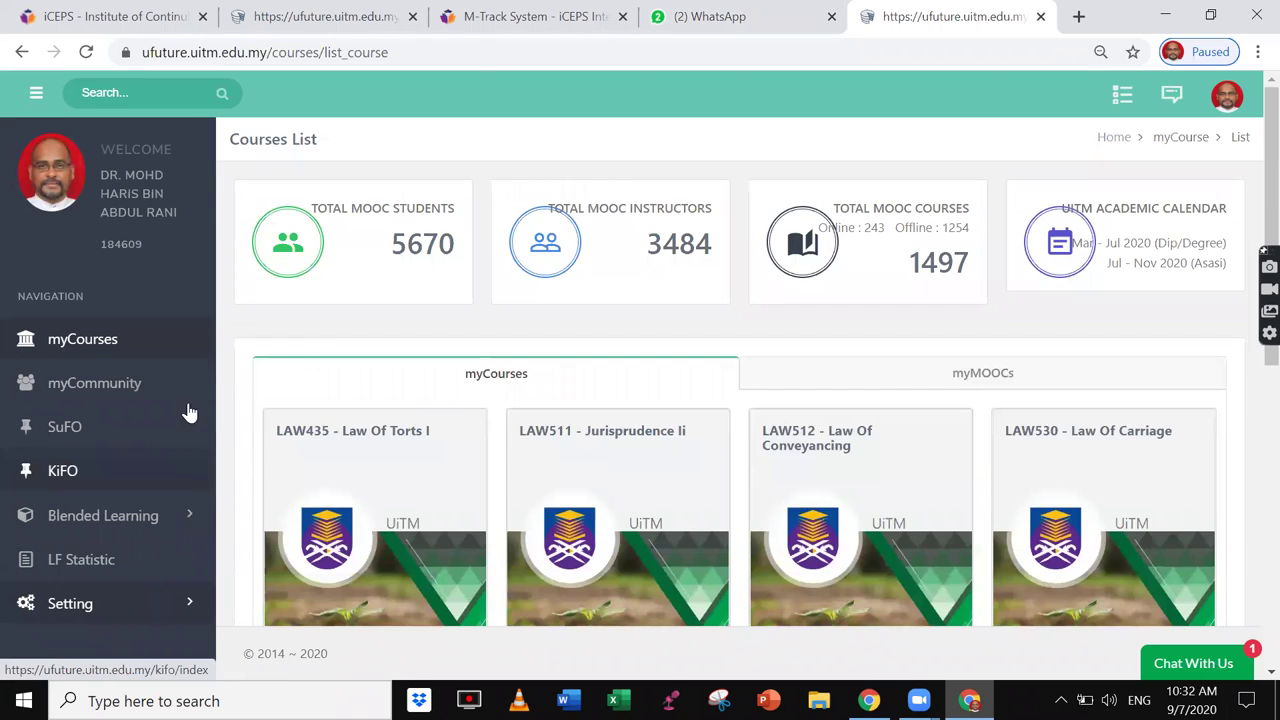
pyautogui.click(114, 340)
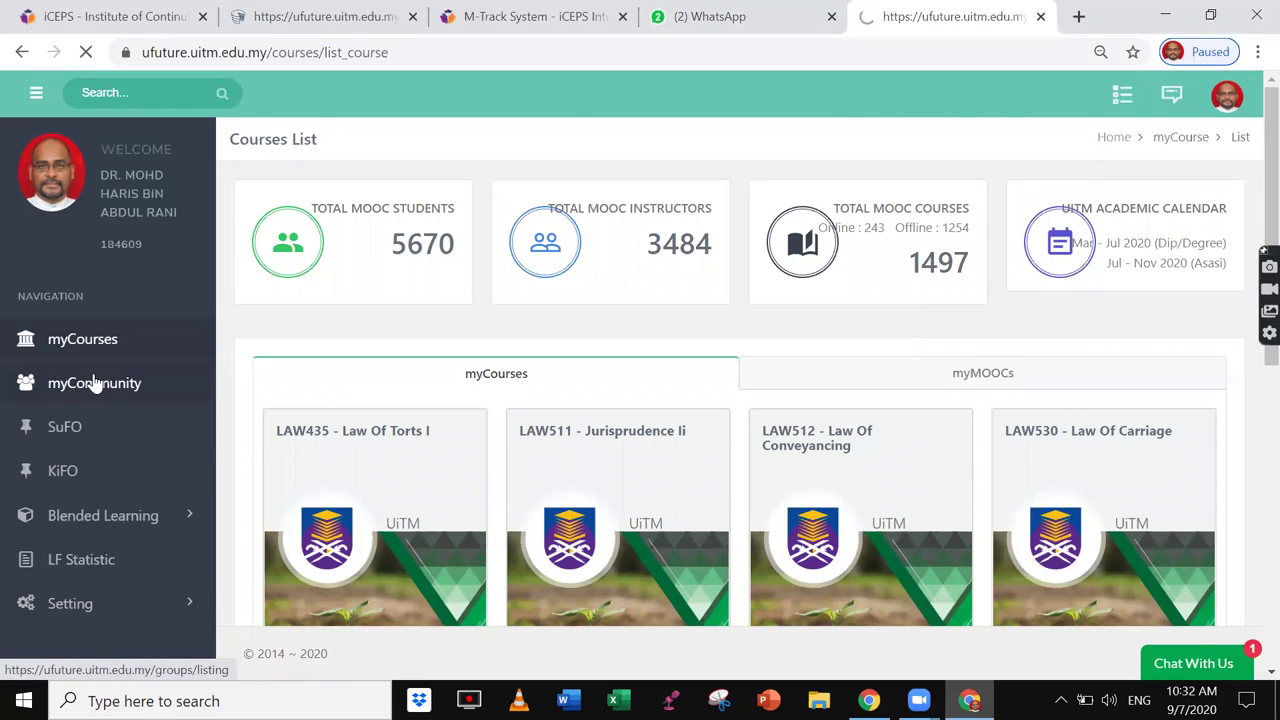
# - Expand the Setting section of the navigation to show the Community, Course/Group and Logout entries
pyautogui.scroll(-1, 177, 620)
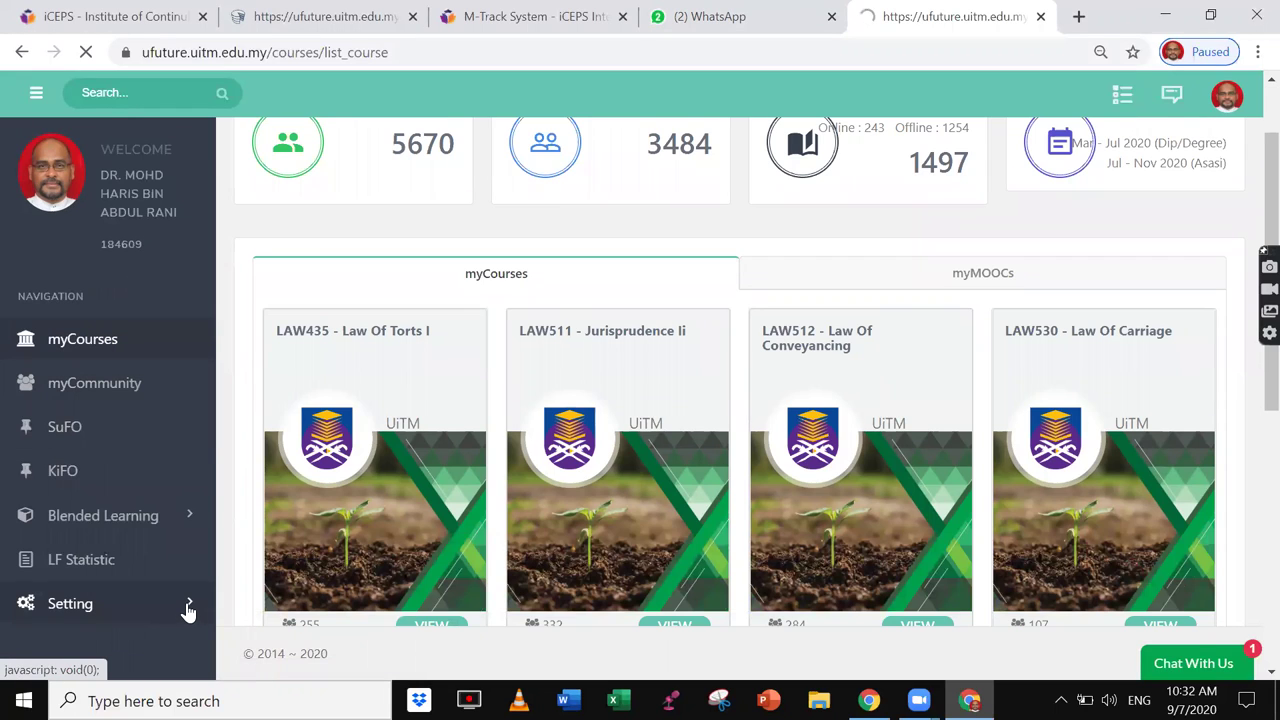
pyautogui.click(187, 610)
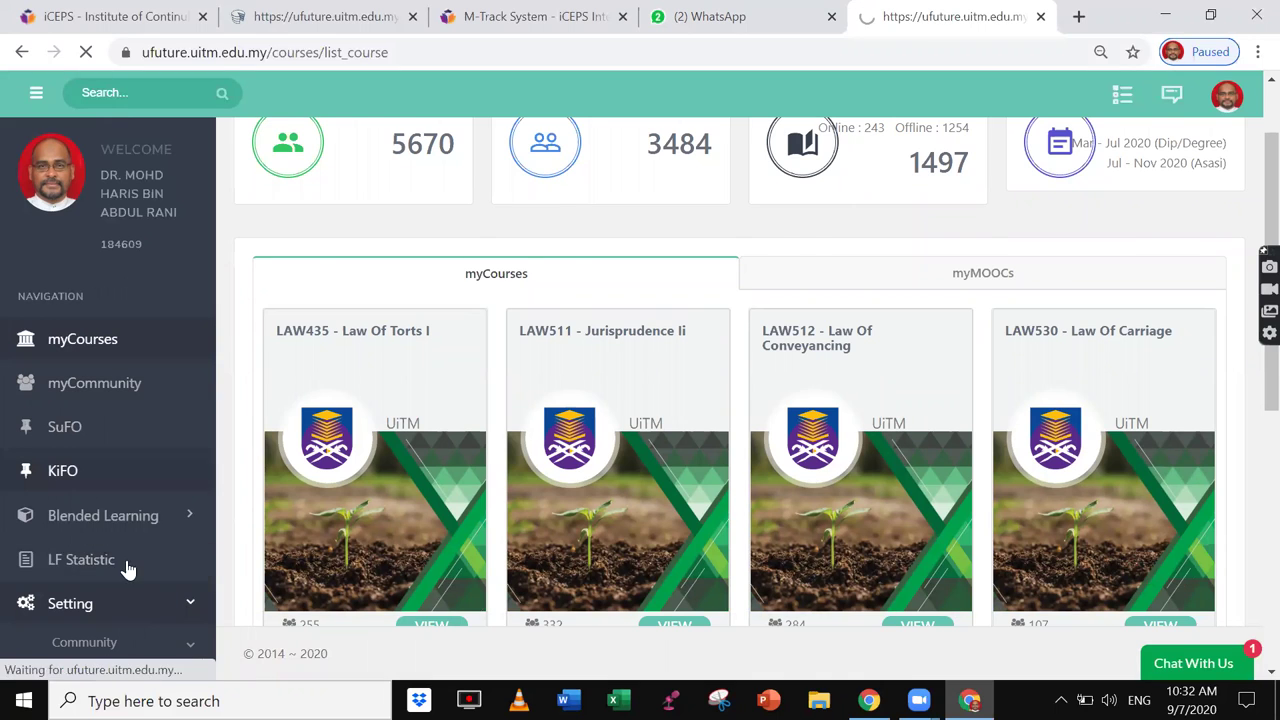
pyautogui.scroll(-3, 171, 600)
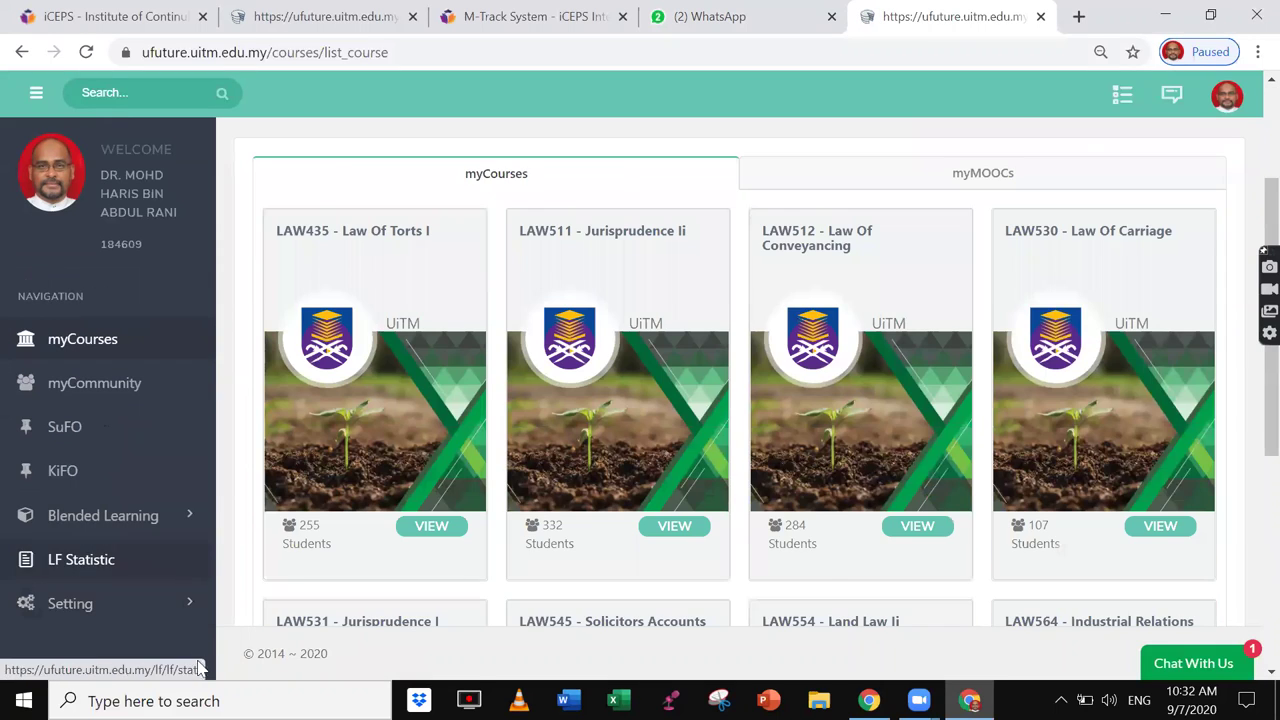
pyautogui.scroll(-1, 180, 620)
pyautogui.click(191, 607)
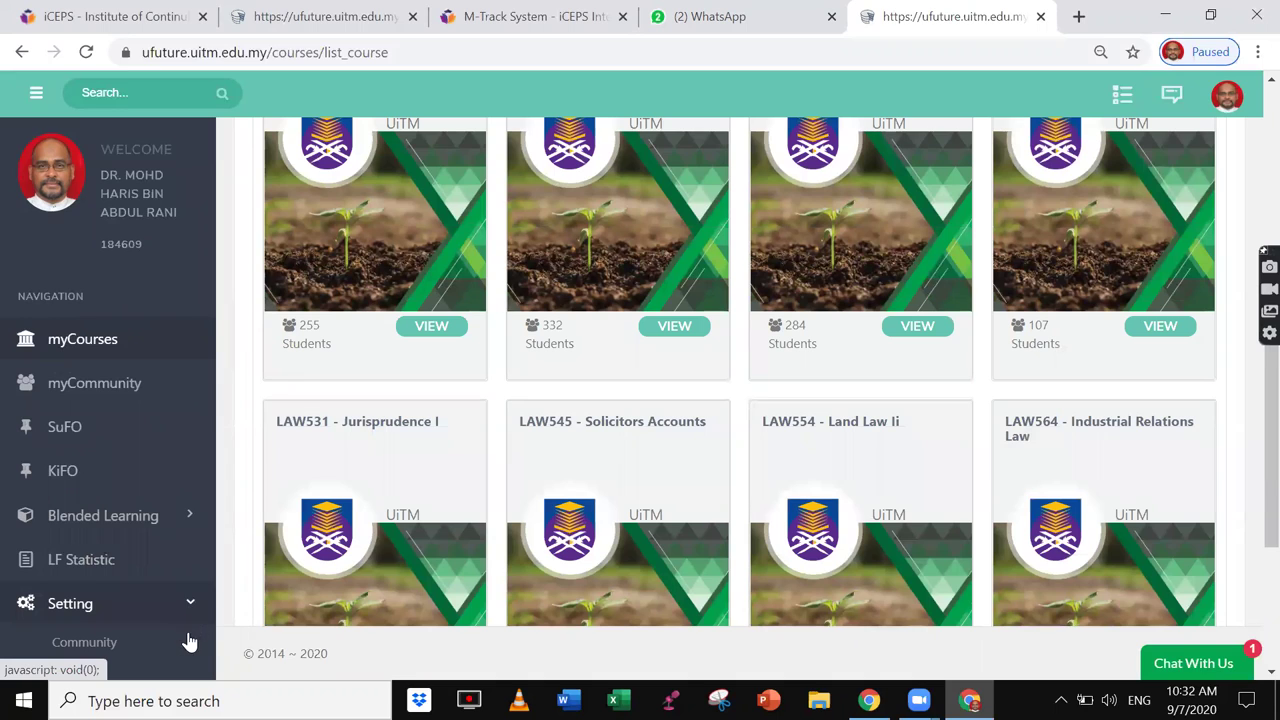
pyautogui.scroll(-1, 183, 643)
pyautogui.scroll(-1, 183, 643)
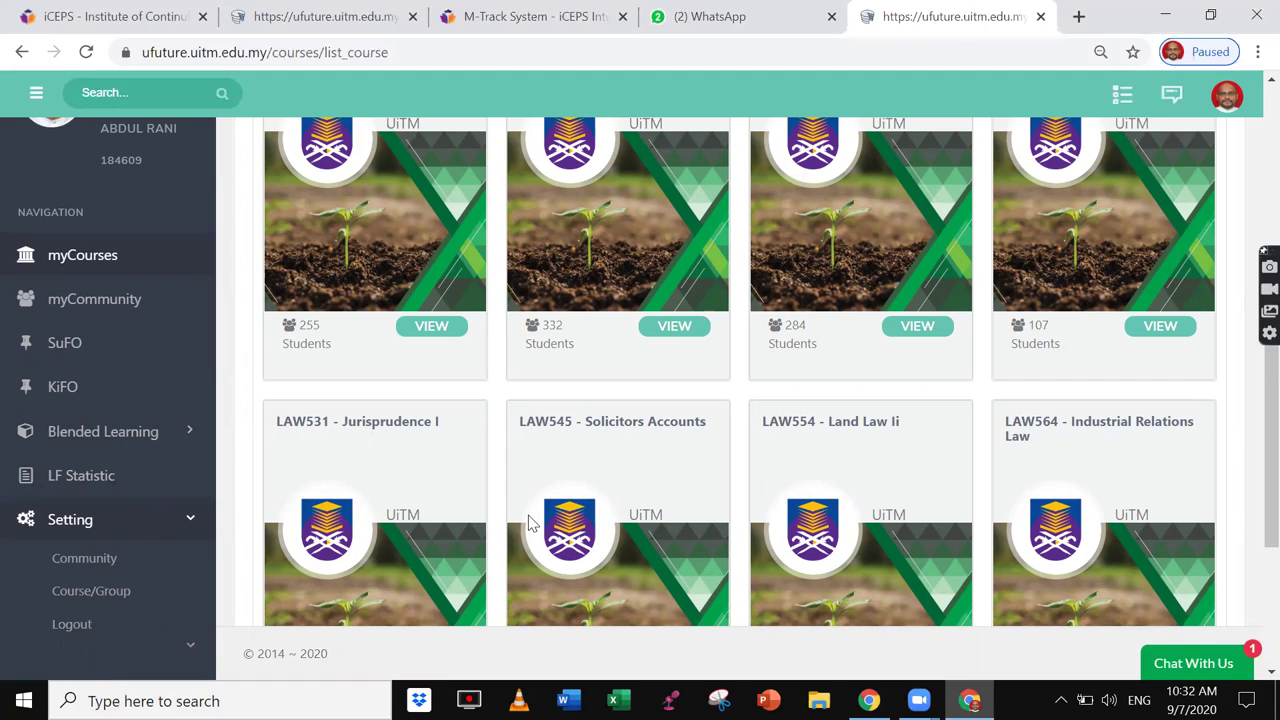
# - Expand the Course/Group settings and open the Join Course/Group page
pyautogui.scroll(1, 253, 588)
pyautogui.scroll(3, 240, 590)
pyautogui.scroll(-2, 237, 591)
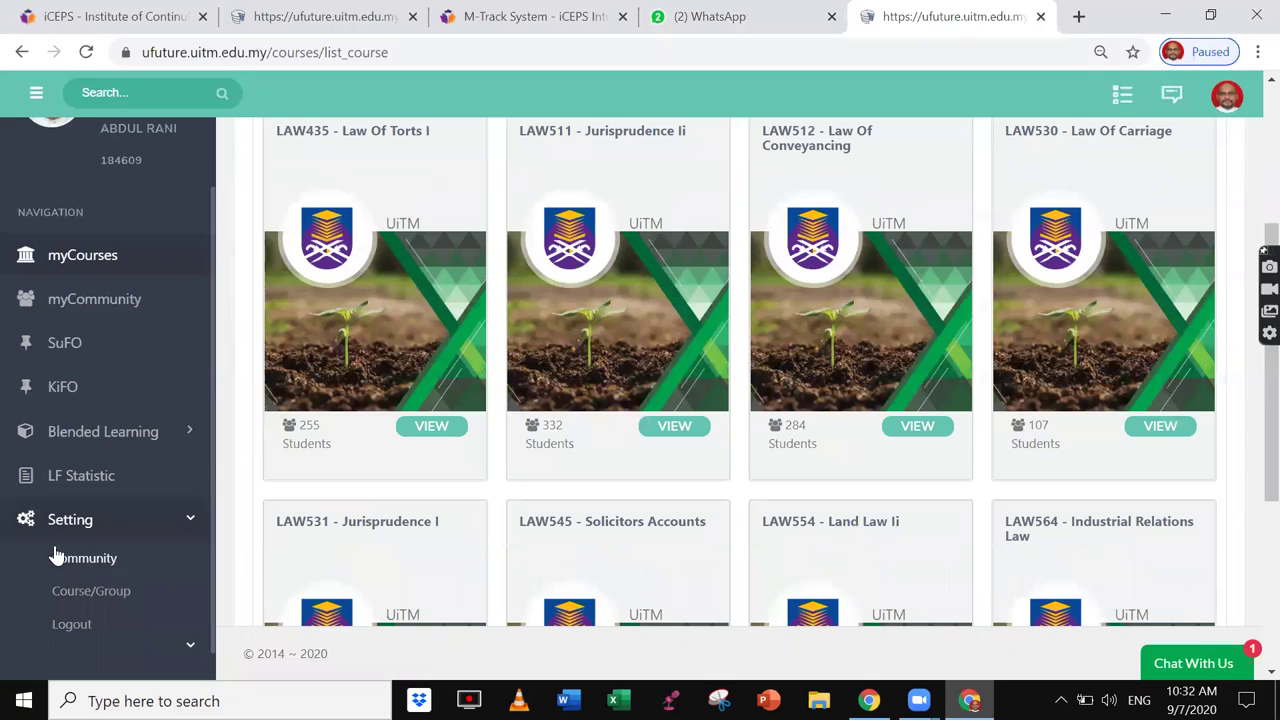
pyautogui.click(80, 594)
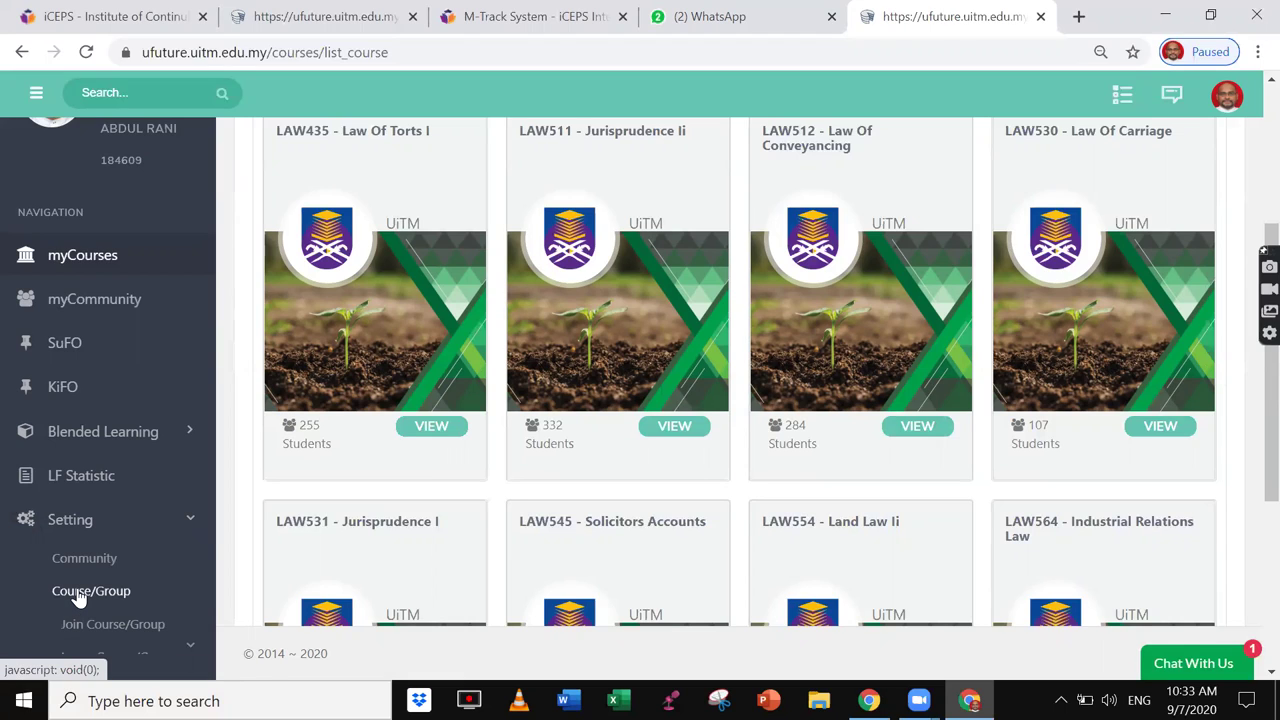
pyautogui.scroll(-1, 80, 594)
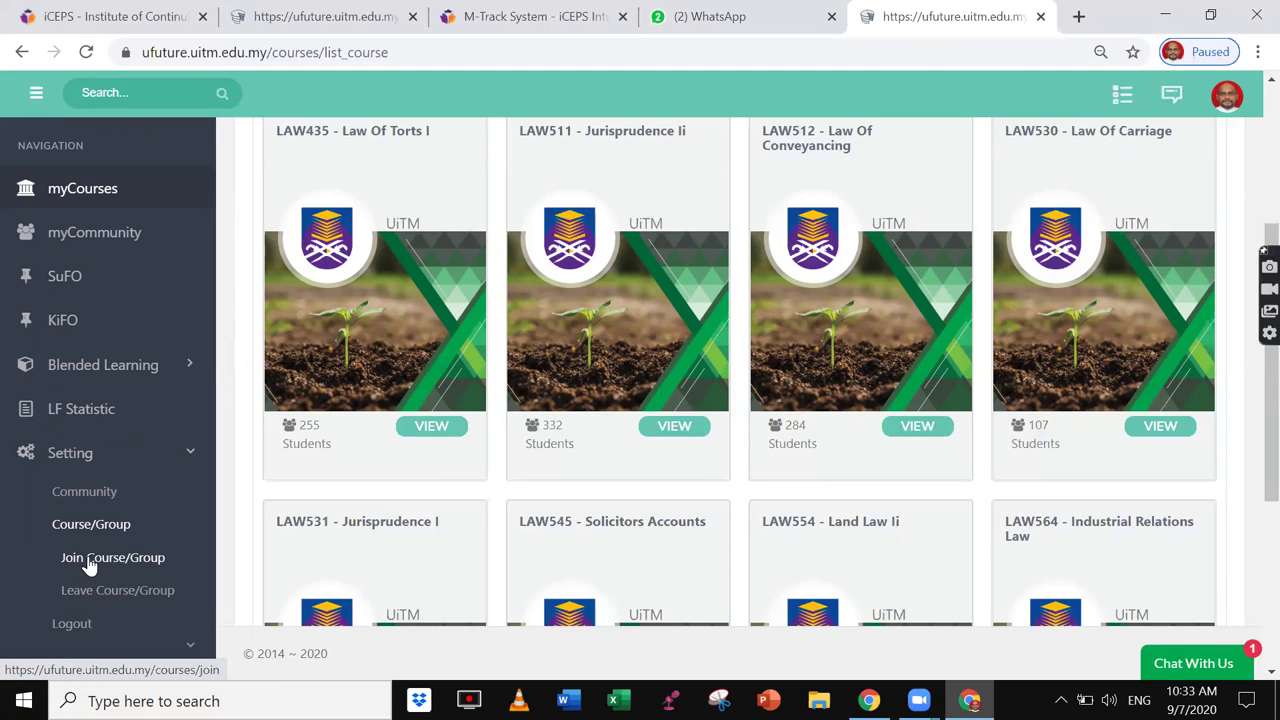
pyautogui.click(88, 560)
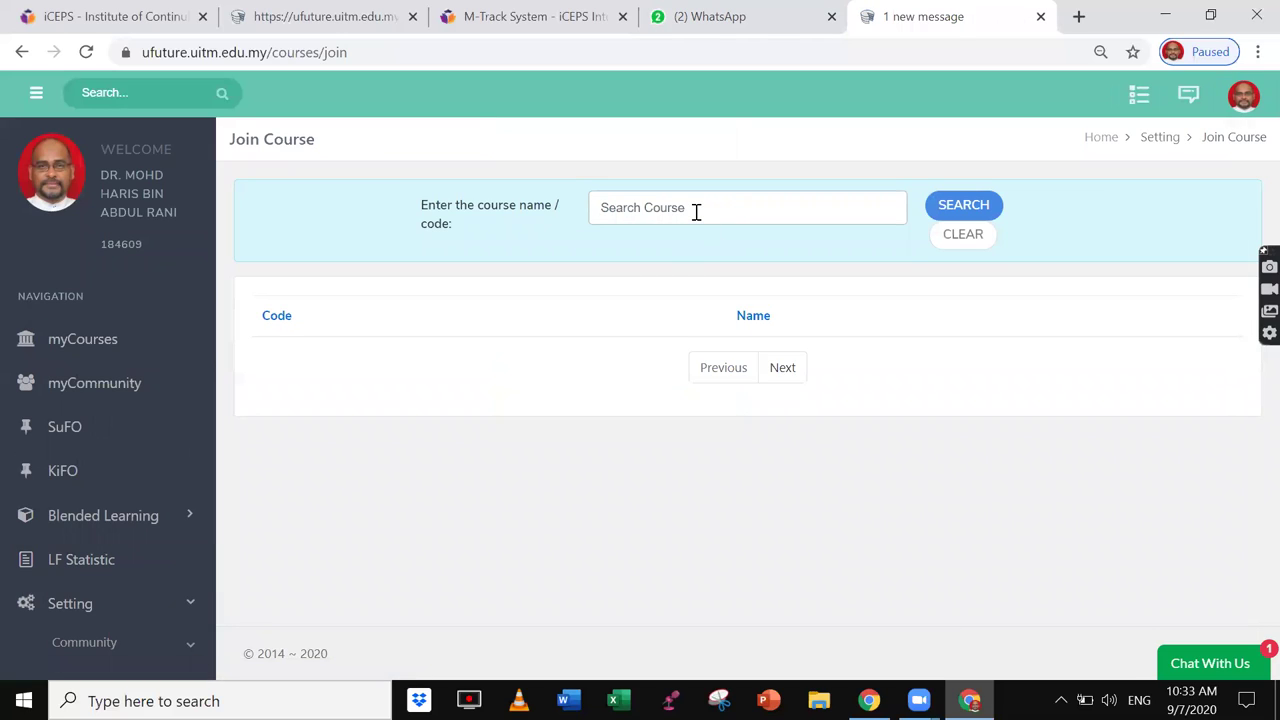
# - Check the Law of Conveyancing course code in M-Track and search for law512 on UFUTURE's Join Course page
pyautogui.click(693, 210)
pyautogui.write('law')
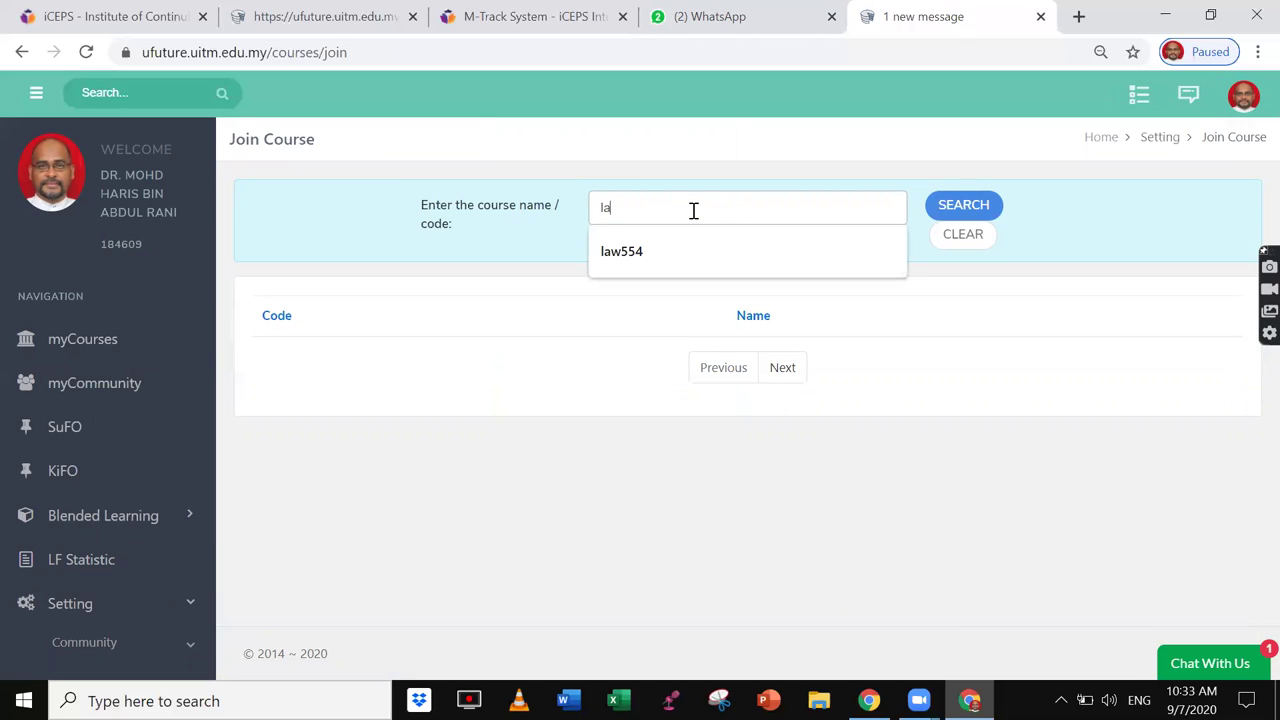
pyautogui.click(509, 18)
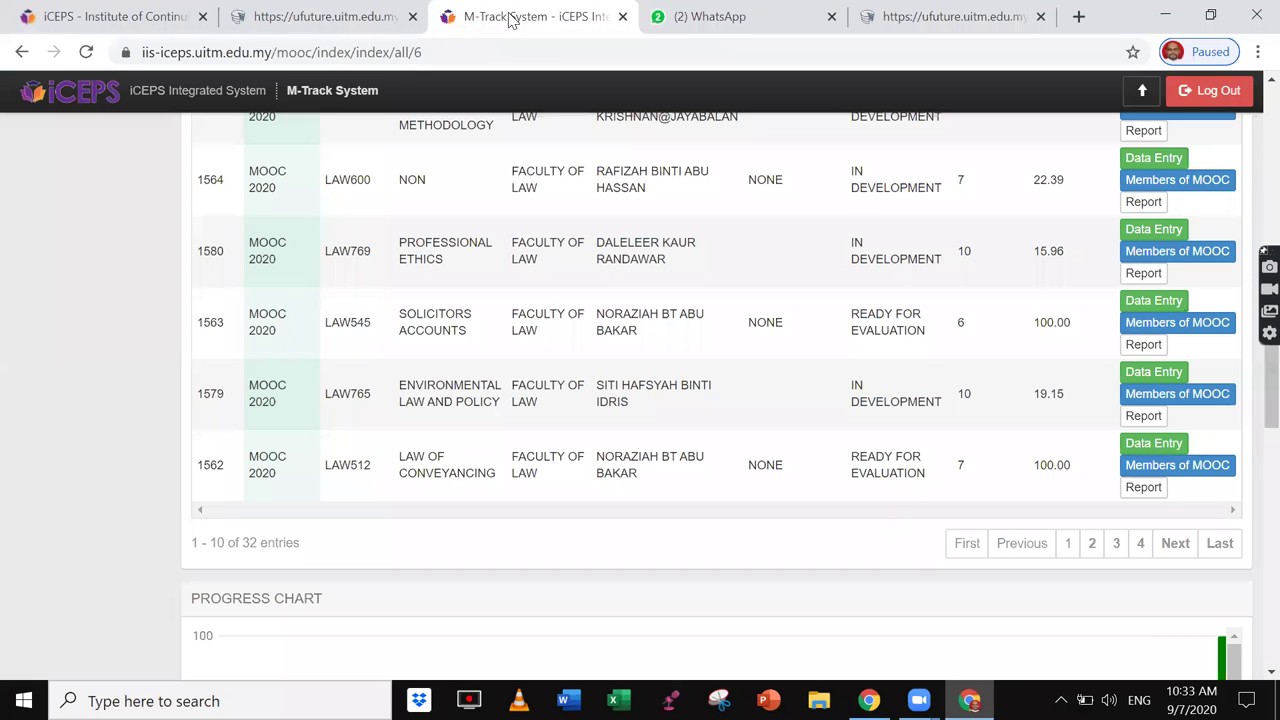
pyautogui.click(708, 18)
pyautogui.click(910, 18)
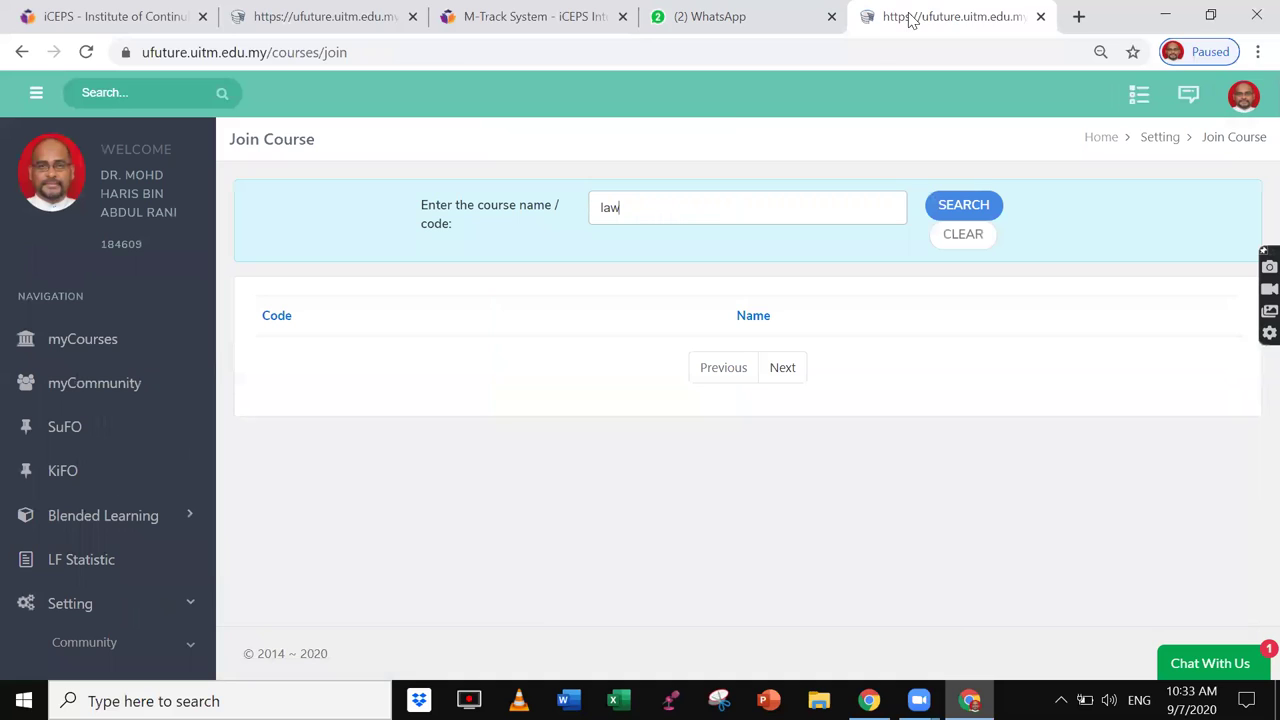
pyautogui.write('512')
pyautogui.click(973, 207)
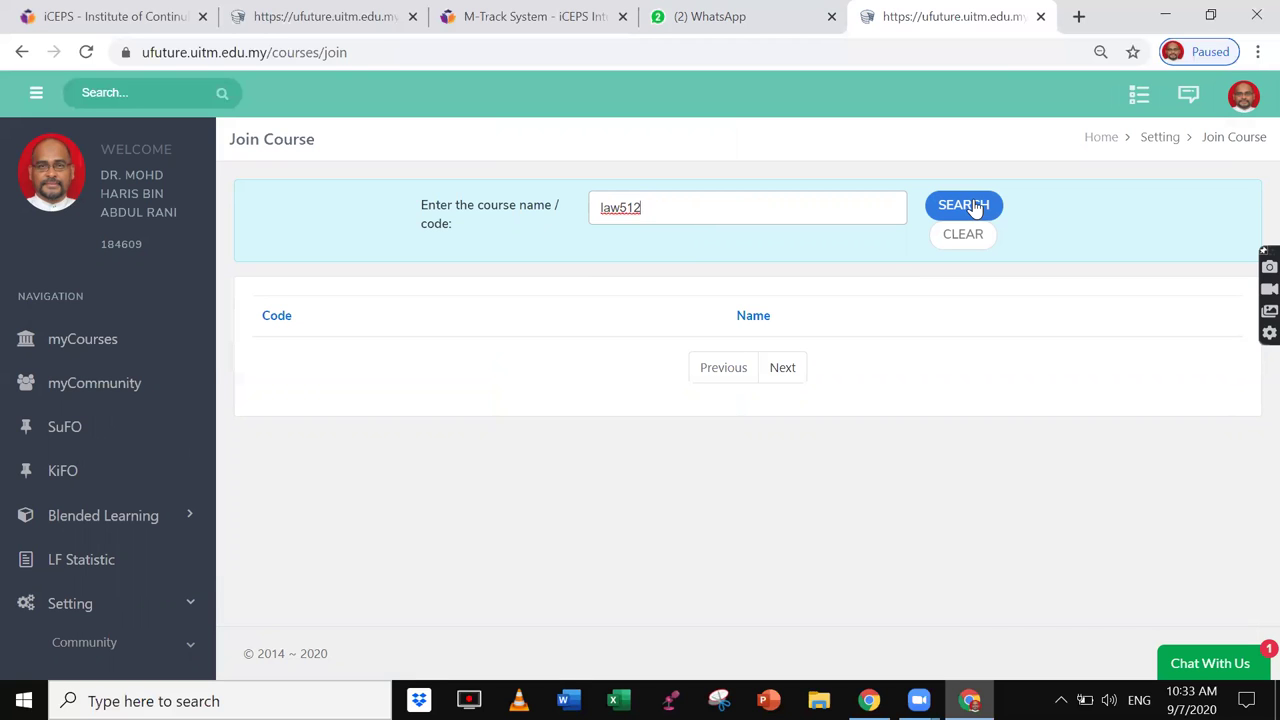
pyautogui.click(500, 20)
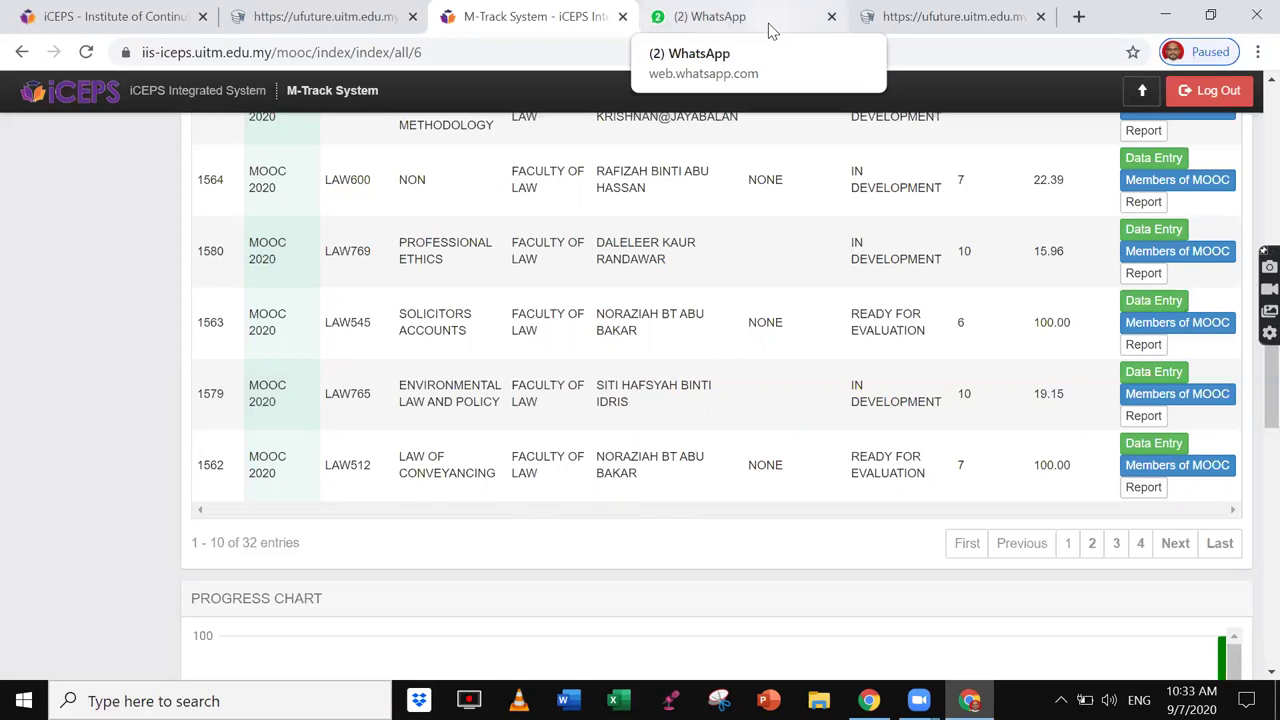
pyautogui.click(930, 12)
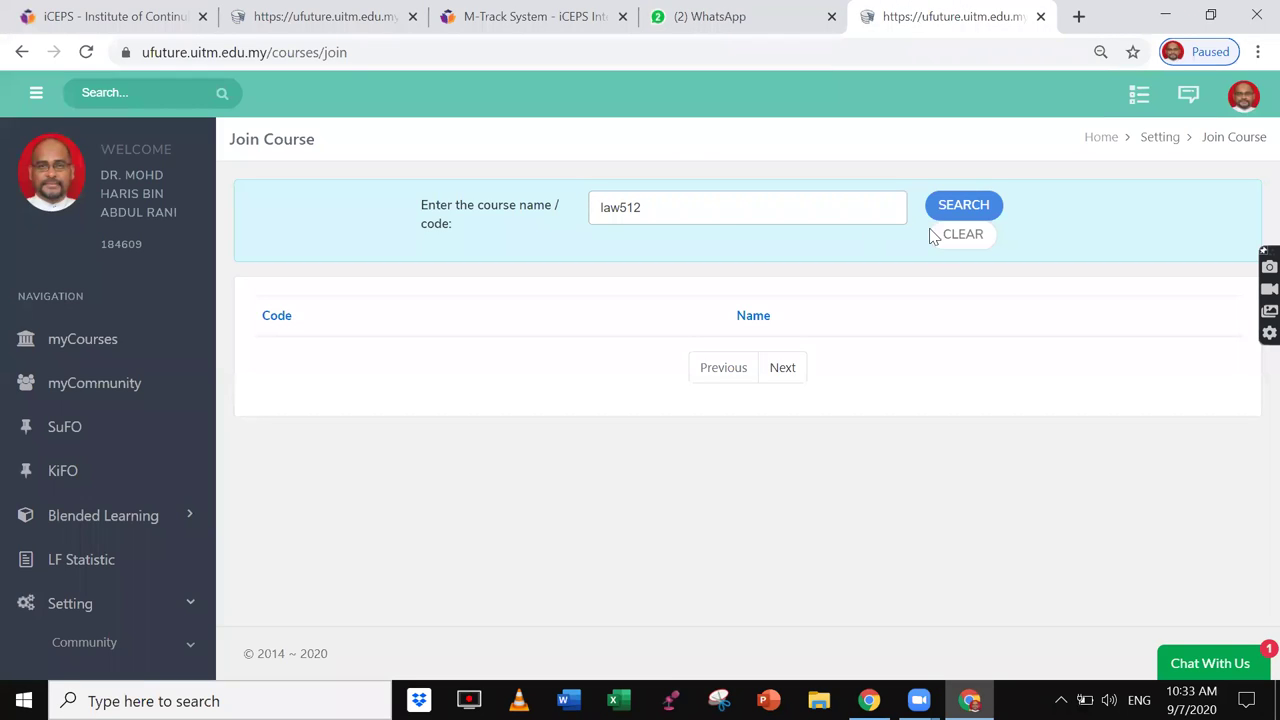
pyautogui.click(958, 208)
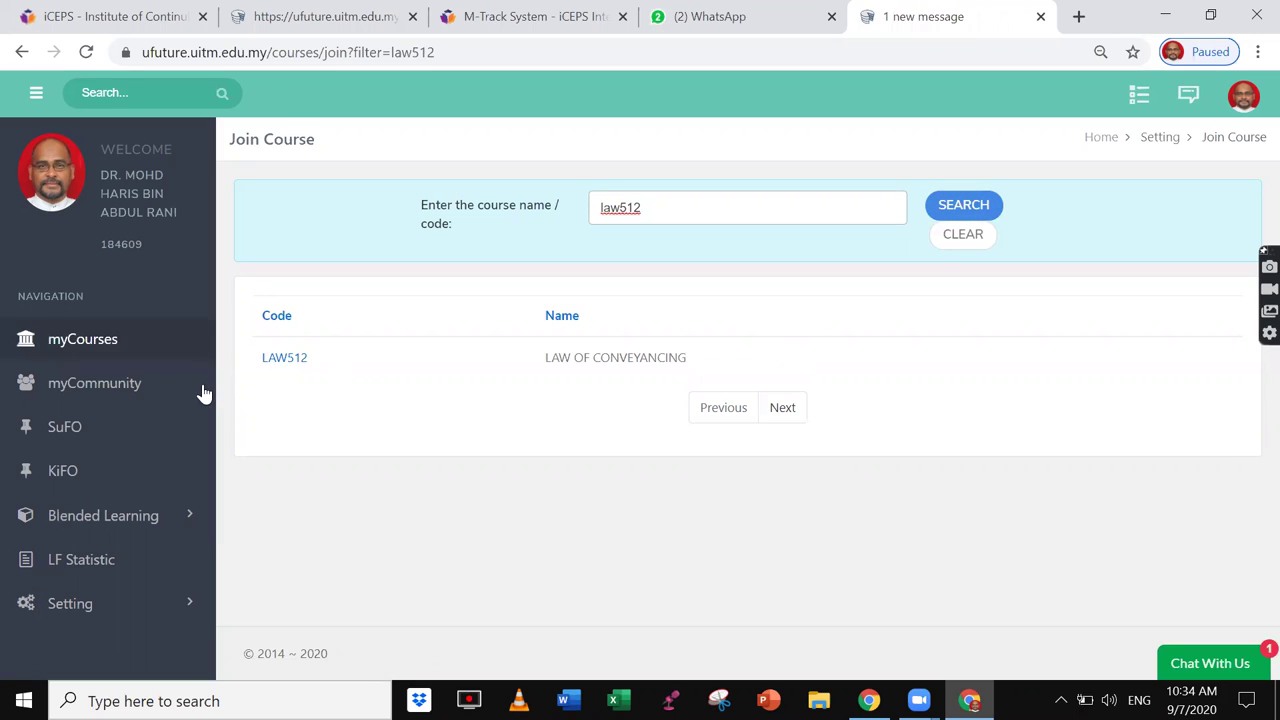
# - Open the LAW512 group selection from the search result and join the Instructors group
pyautogui.click(284, 360)
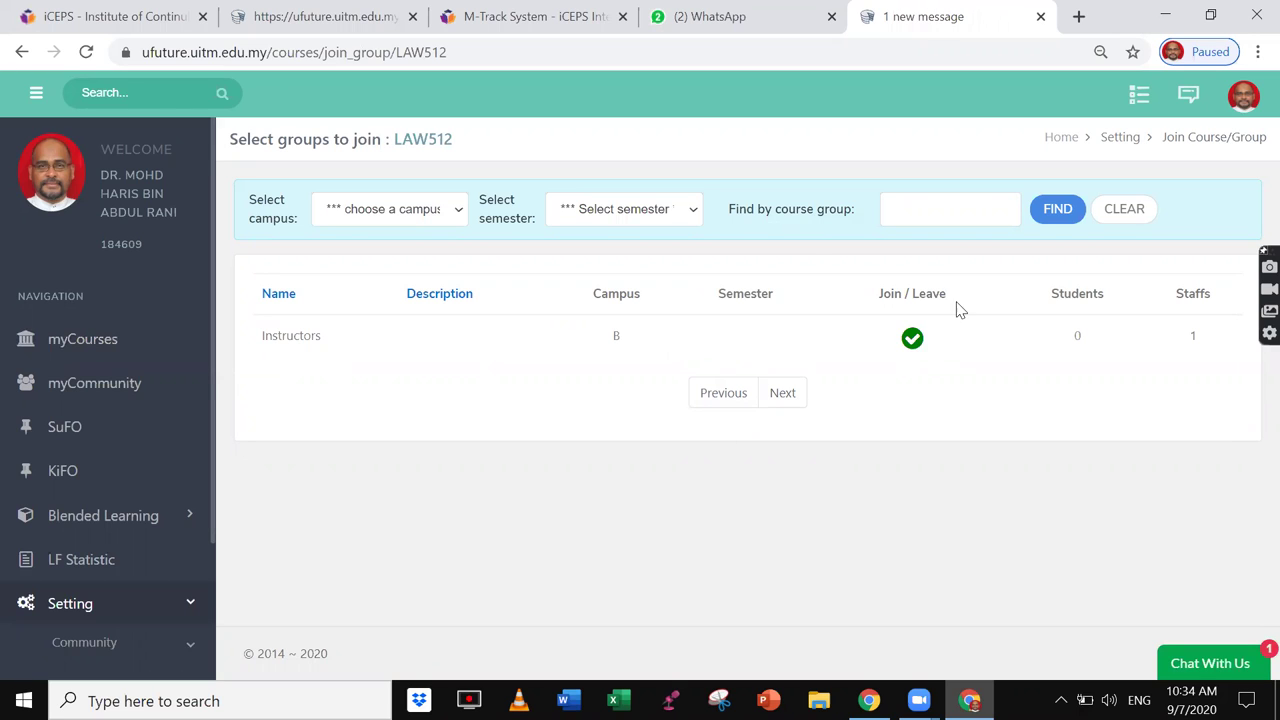
pyautogui.click(22, 52)
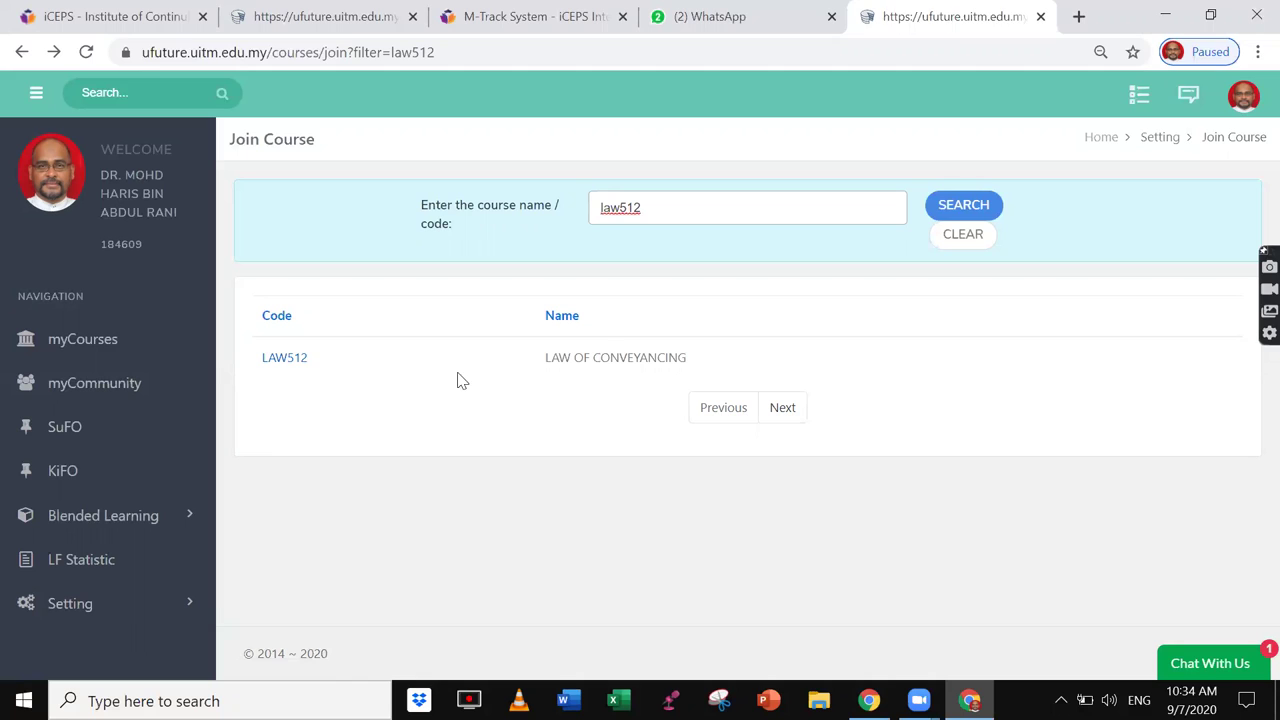
pyautogui.click(290, 364)
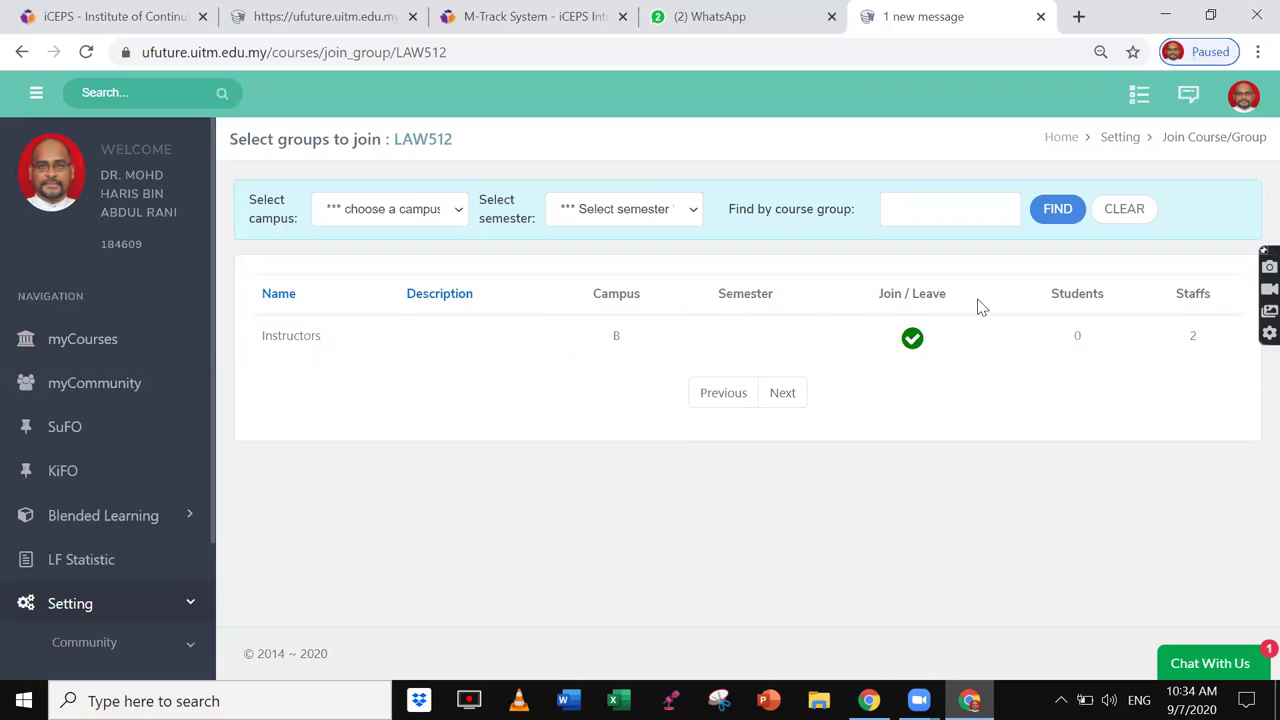
pyautogui.click(913, 341)
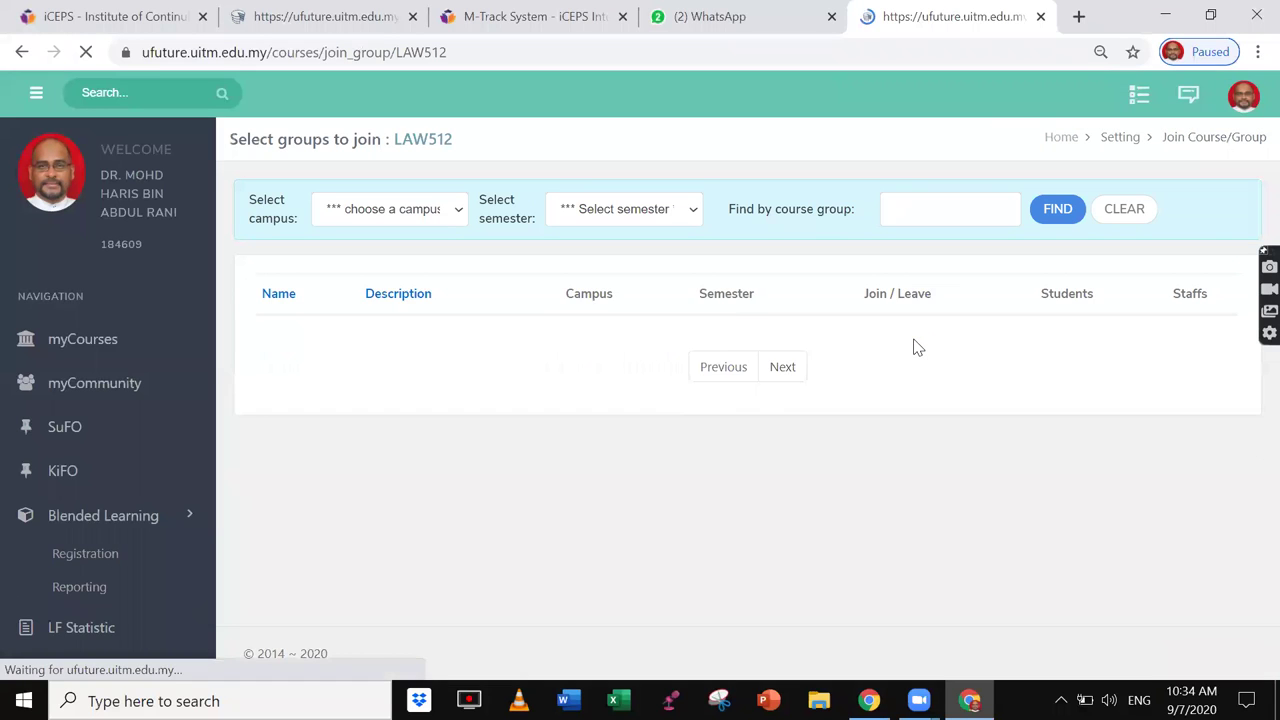
pyautogui.click(914, 341)
pyautogui.click(912, 339)
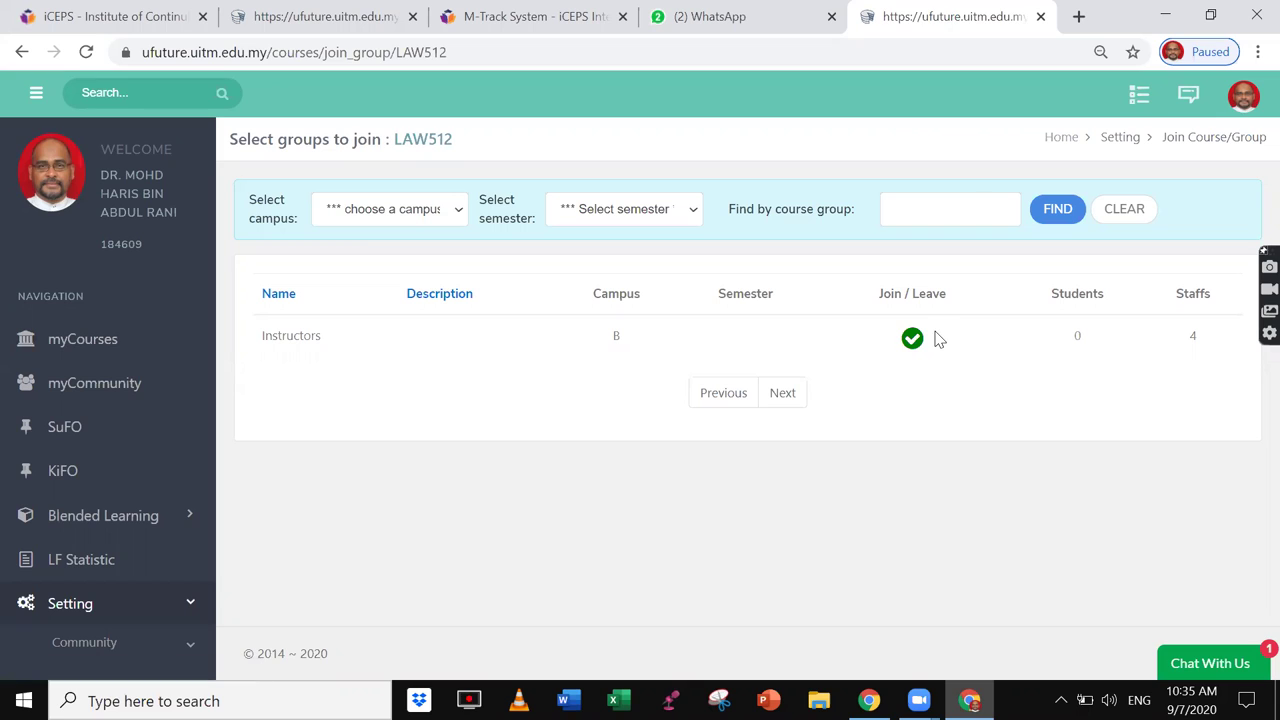
# - Open the myCourses page and review the joined MOOCs in the myMOOCs list with their open or closed status
pyautogui.click(82, 342)
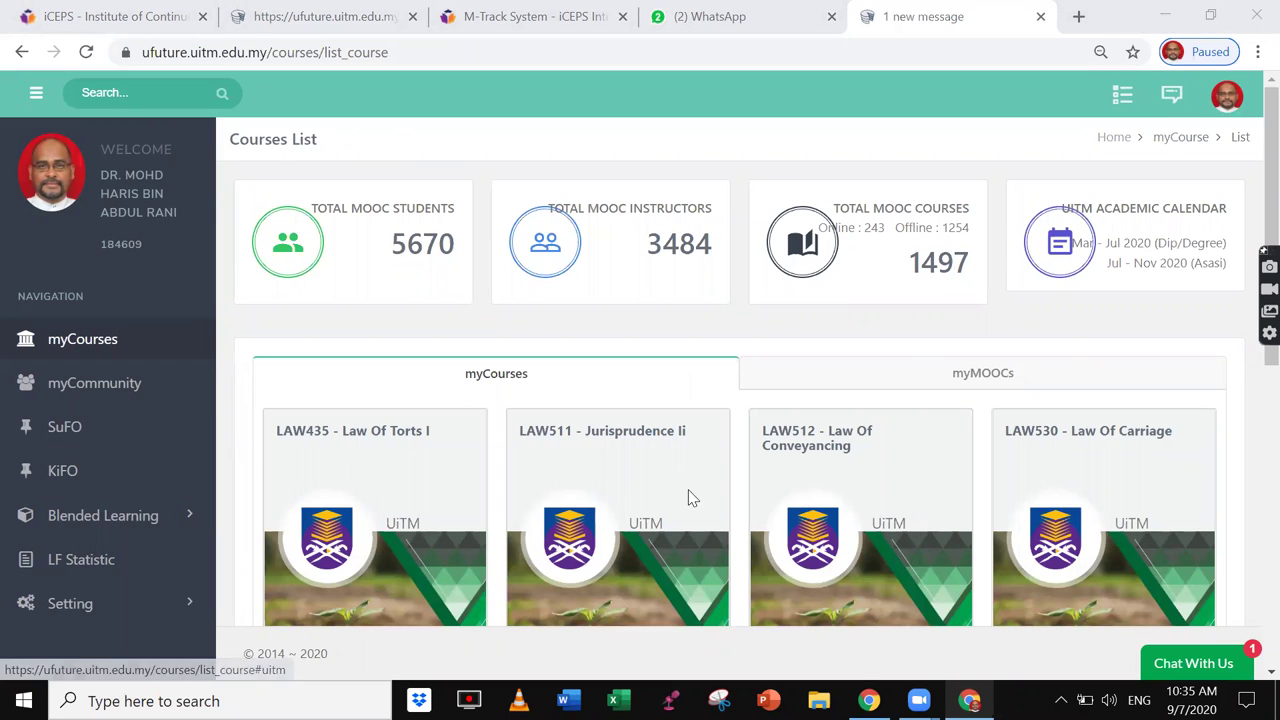
pyautogui.scroll(-2, 695, 500)
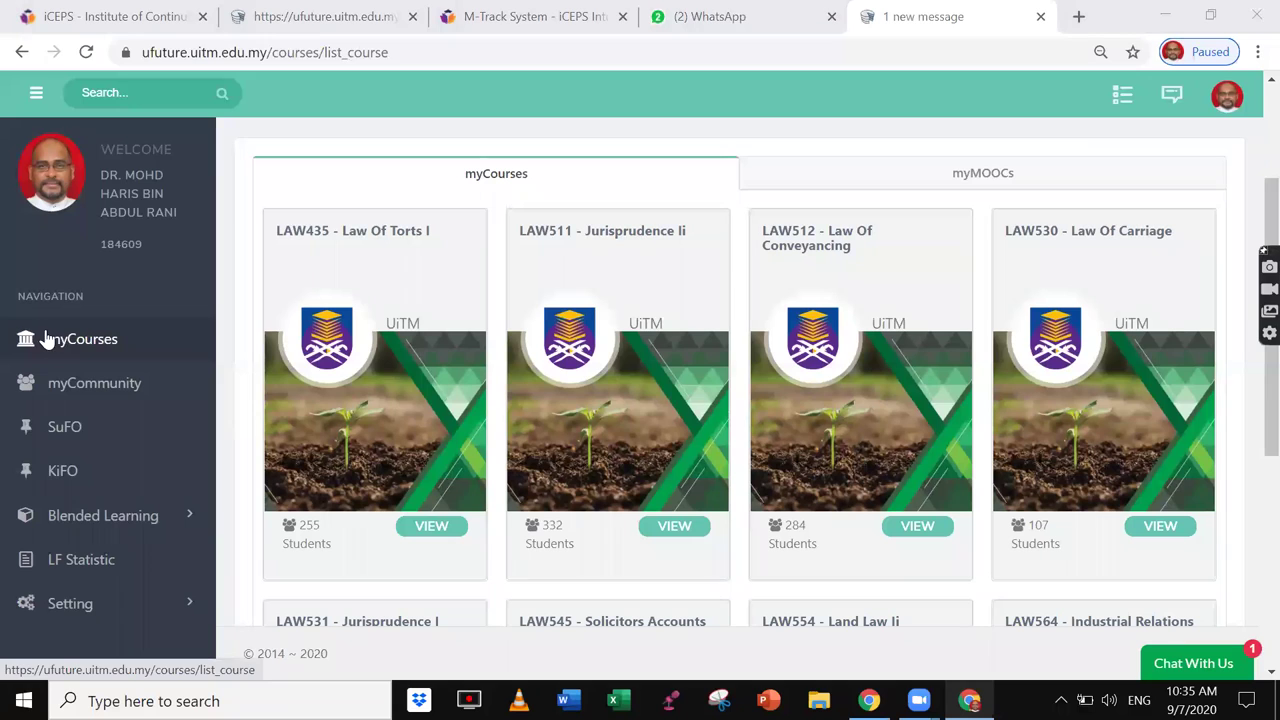
pyautogui.click(1007, 180)
pyautogui.scroll(-3, 880, 407)
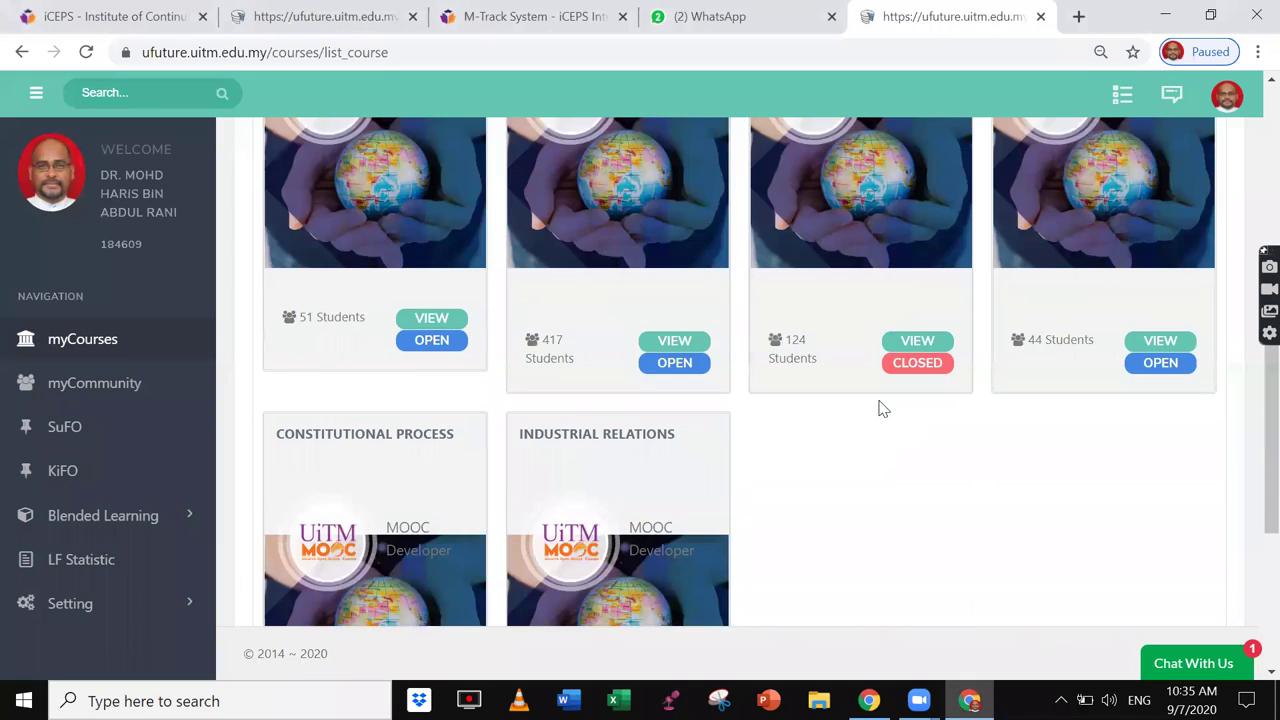
pyautogui.scroll(3, 880, 407)
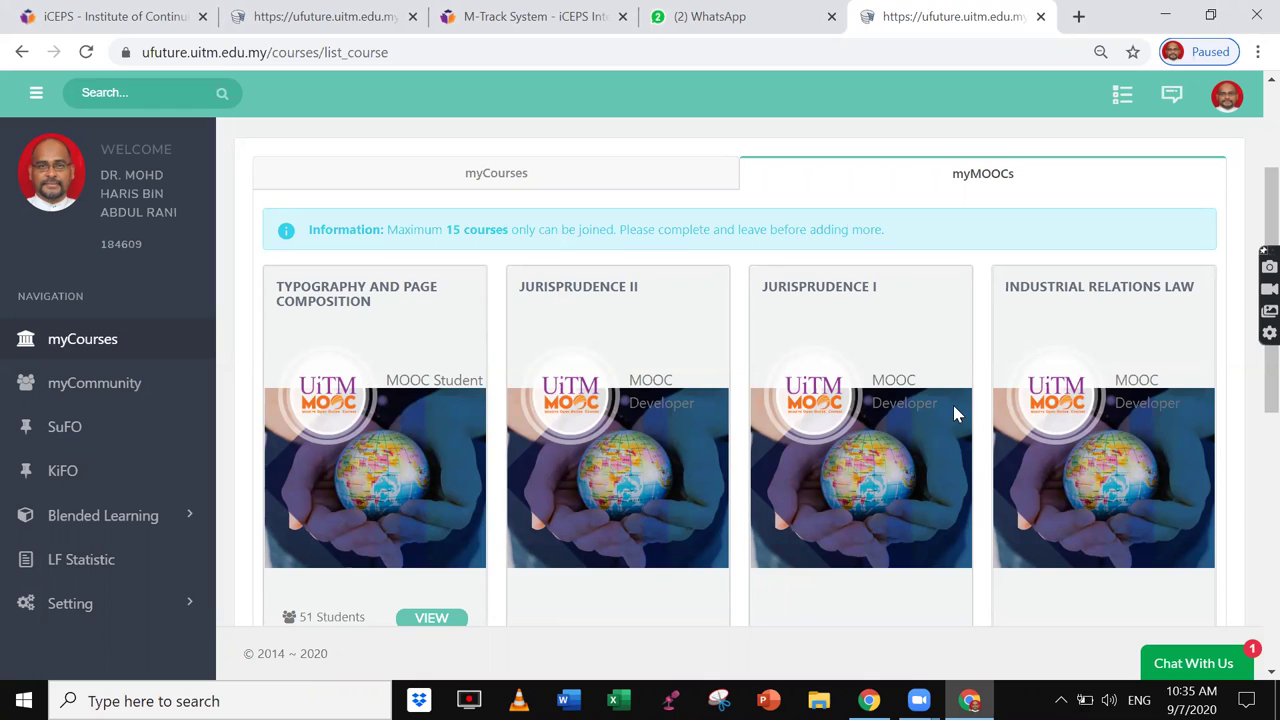
pyautogui.scroll(-4, 953, 405)
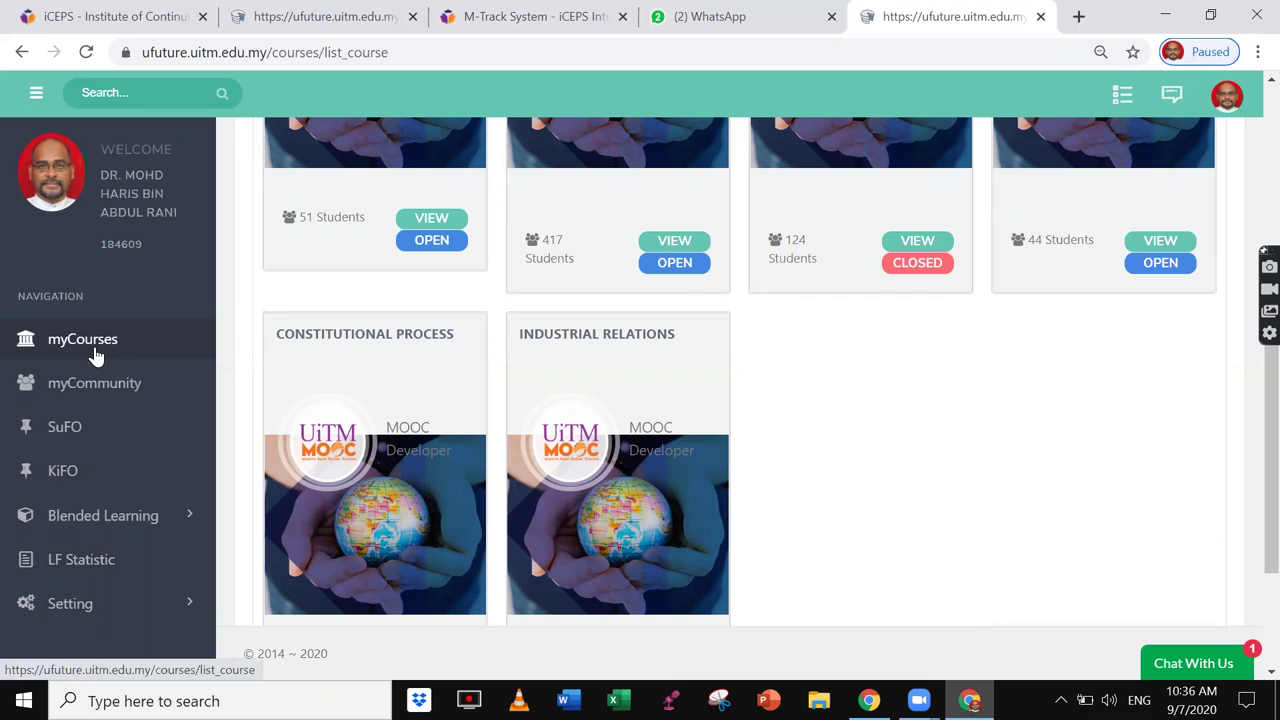
pyautogui.scroll(2, 1140, 470)
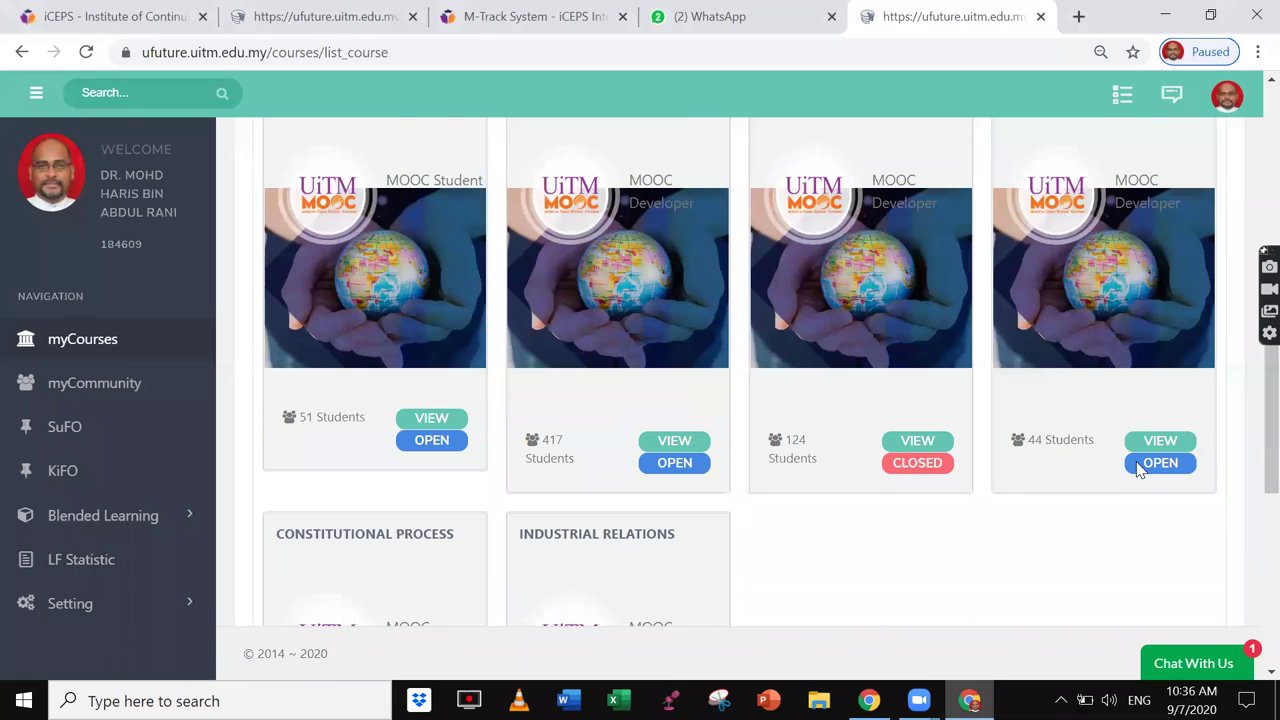
# - Reload the myCourses list, look through the joined courses and open LAW512 - Law Of Conveyancing
pyautogui.click(60, 343)
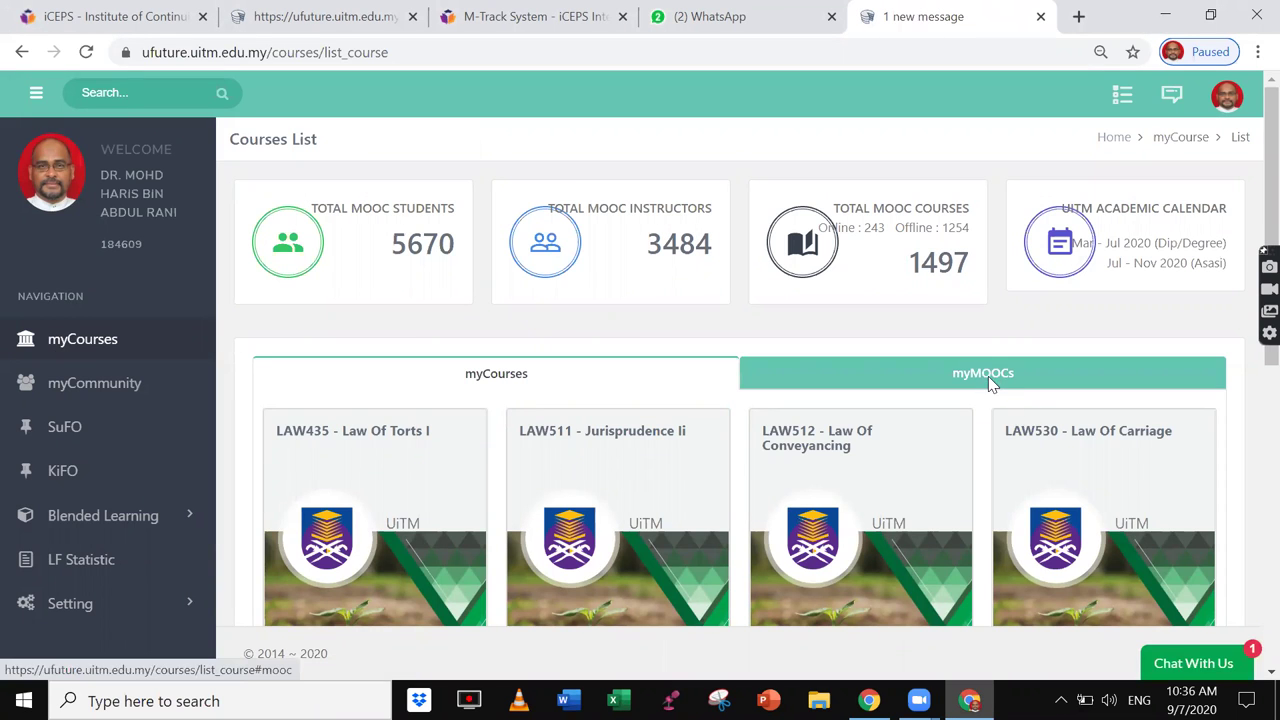
pyautogui.scroll(-6, 988, 385)
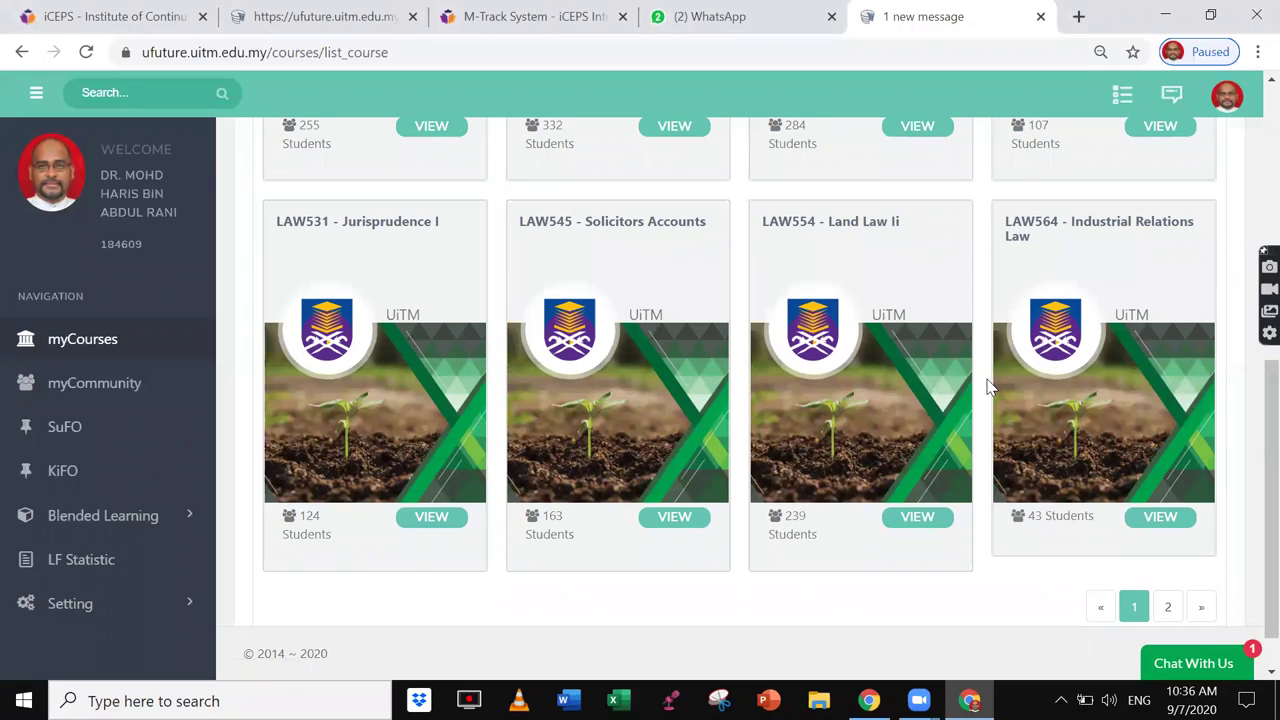
pyautogui.scroll(5, 988, 385)
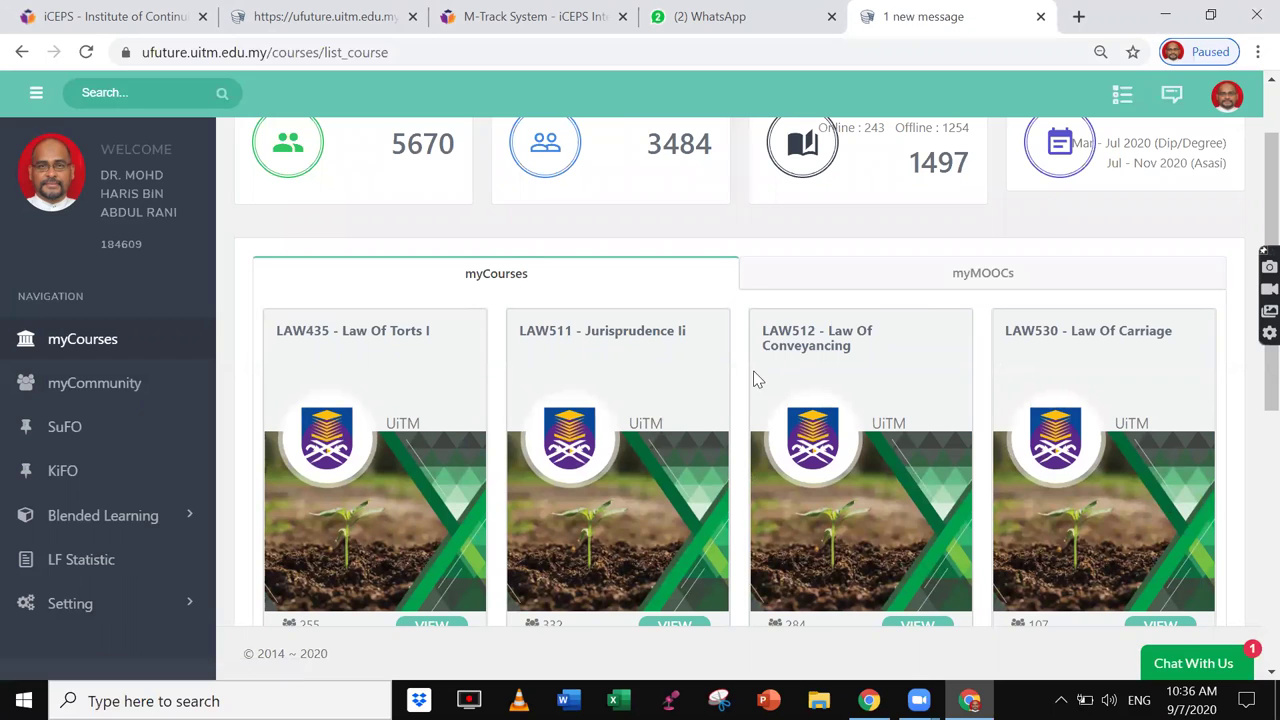
pyautogui.scroll(-3, 862, 396)
pyautogui.scroll(3, 862, 398)
pyautogui.scroll(-1, 883, 480)
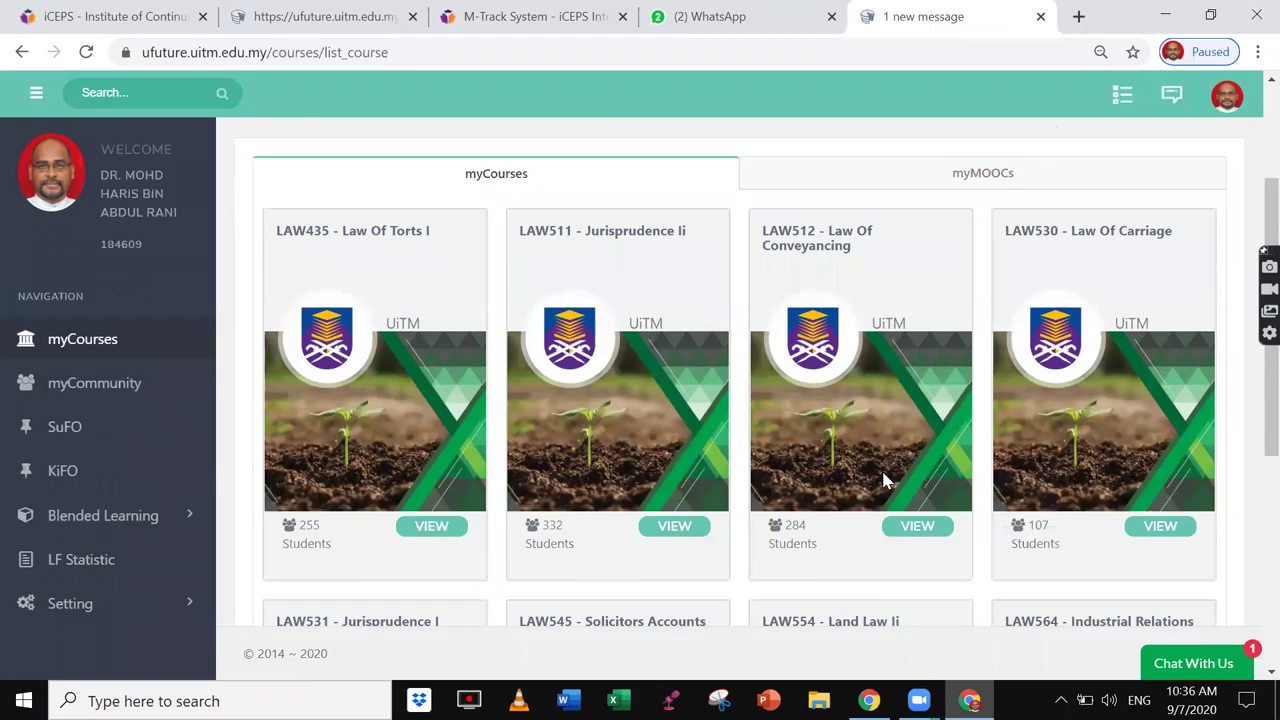
pyautogui.scroll(-1, 883, 480)
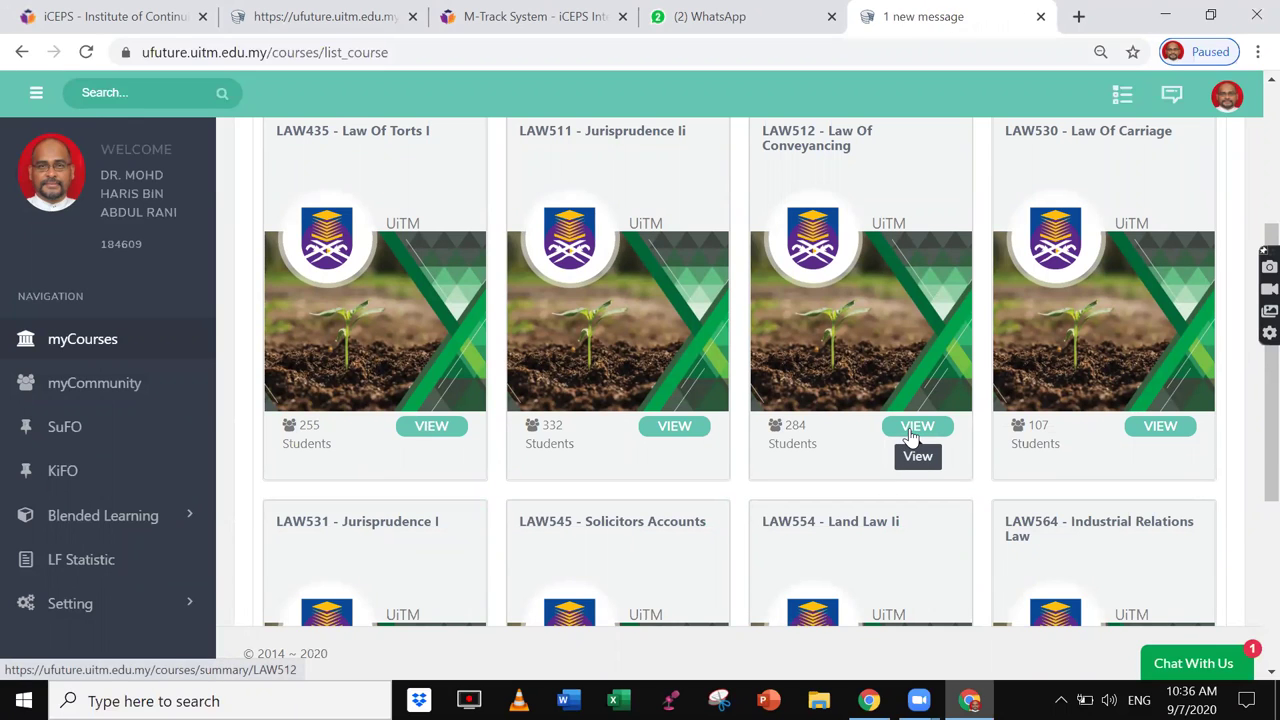
pyautogui.scroll(1, 910, 437)
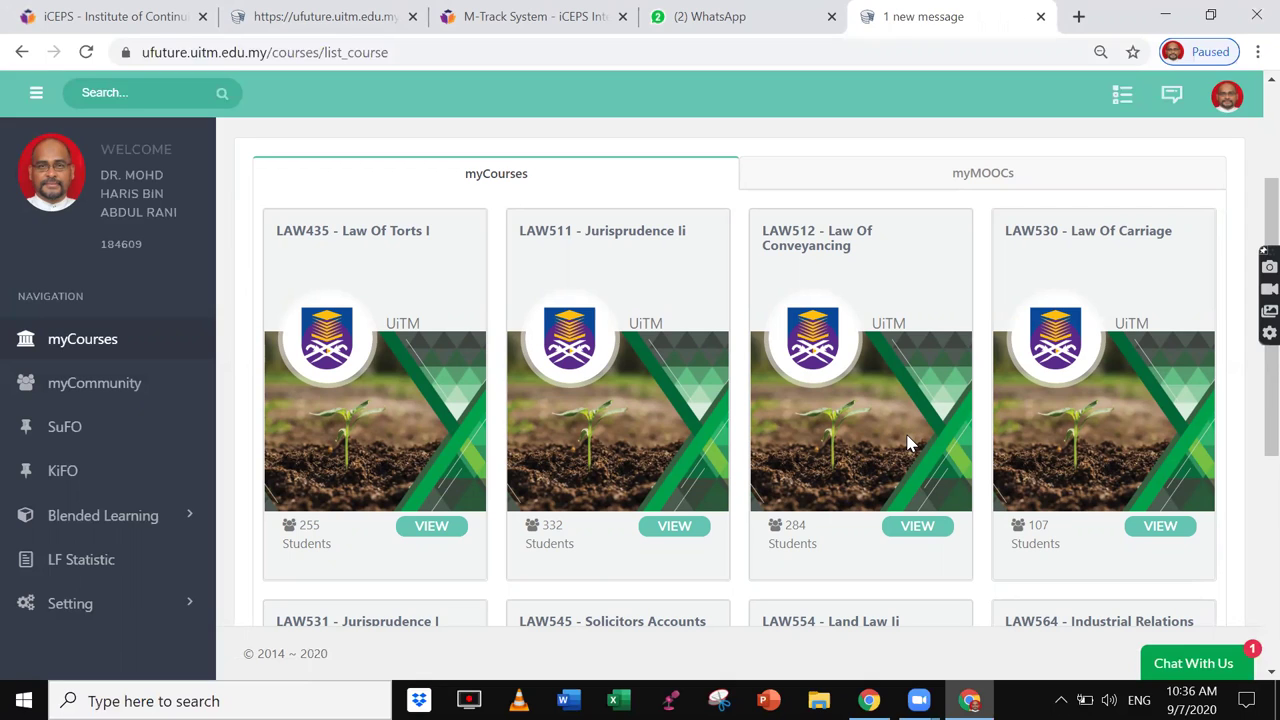
pyautogui.click(917, 527)
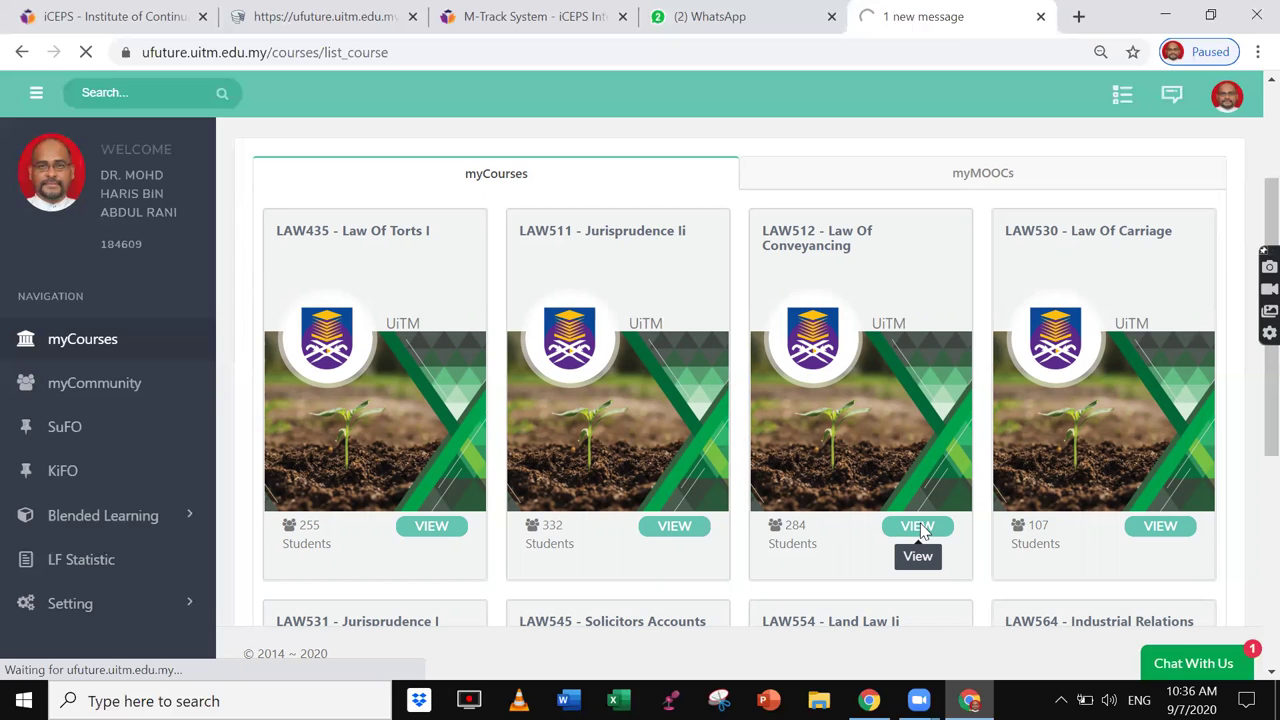
pyautogui.click(918, 528)
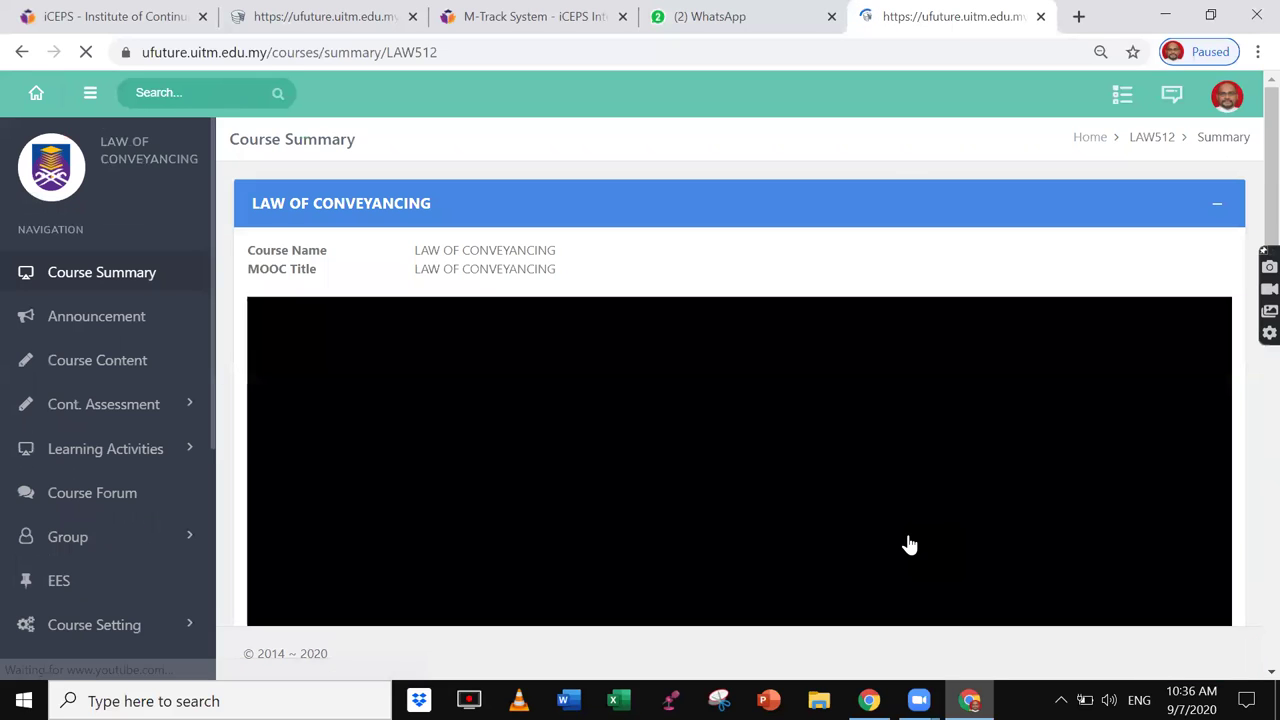
# - Look over the LAW512 course summary page, from the intro video and resource person to the syllabus, teaching method and assessment
pyautogui.scroll(-3, 887, 495)
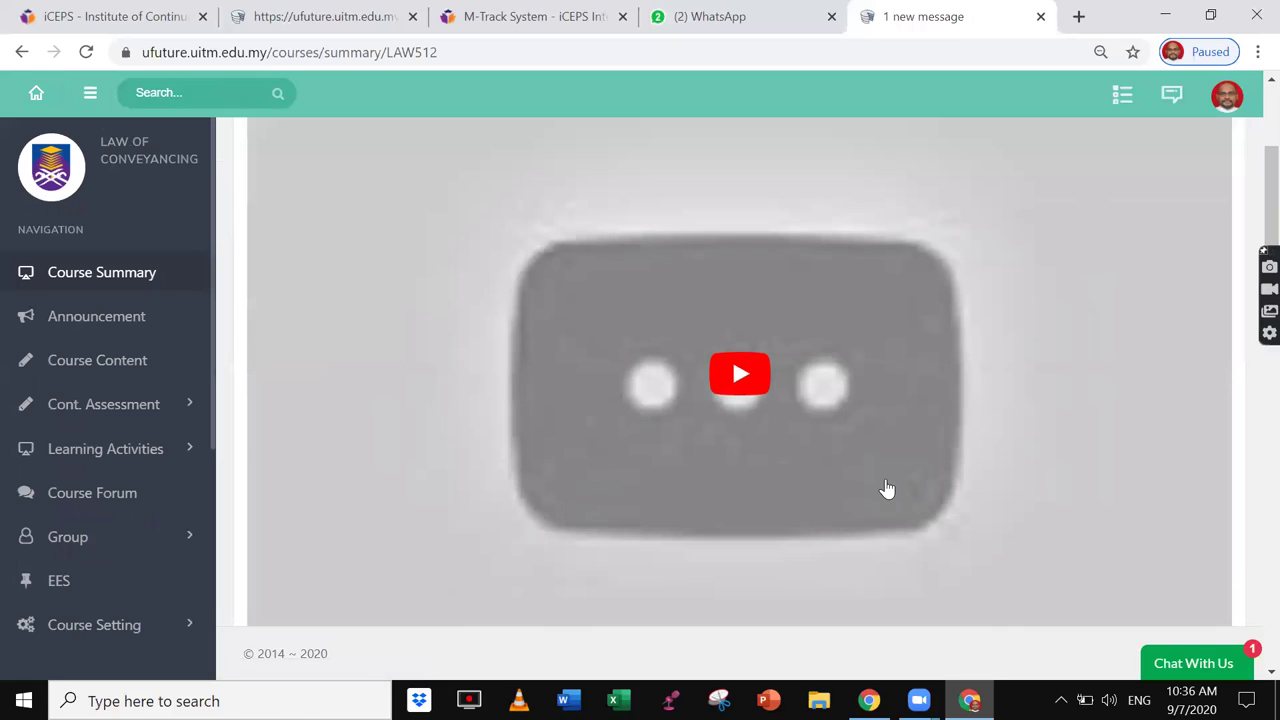
pyautogui.scroll(-4, 887, 489)
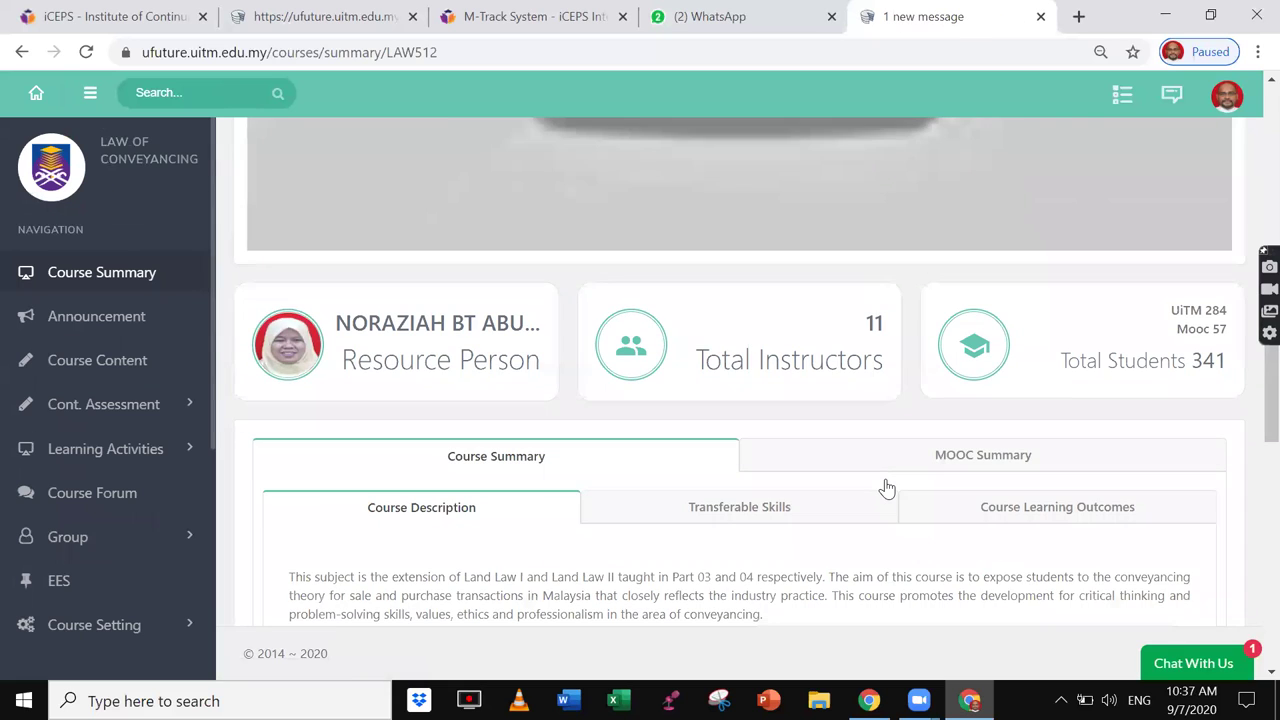
pyautogui.scroll(5, 886, 489)
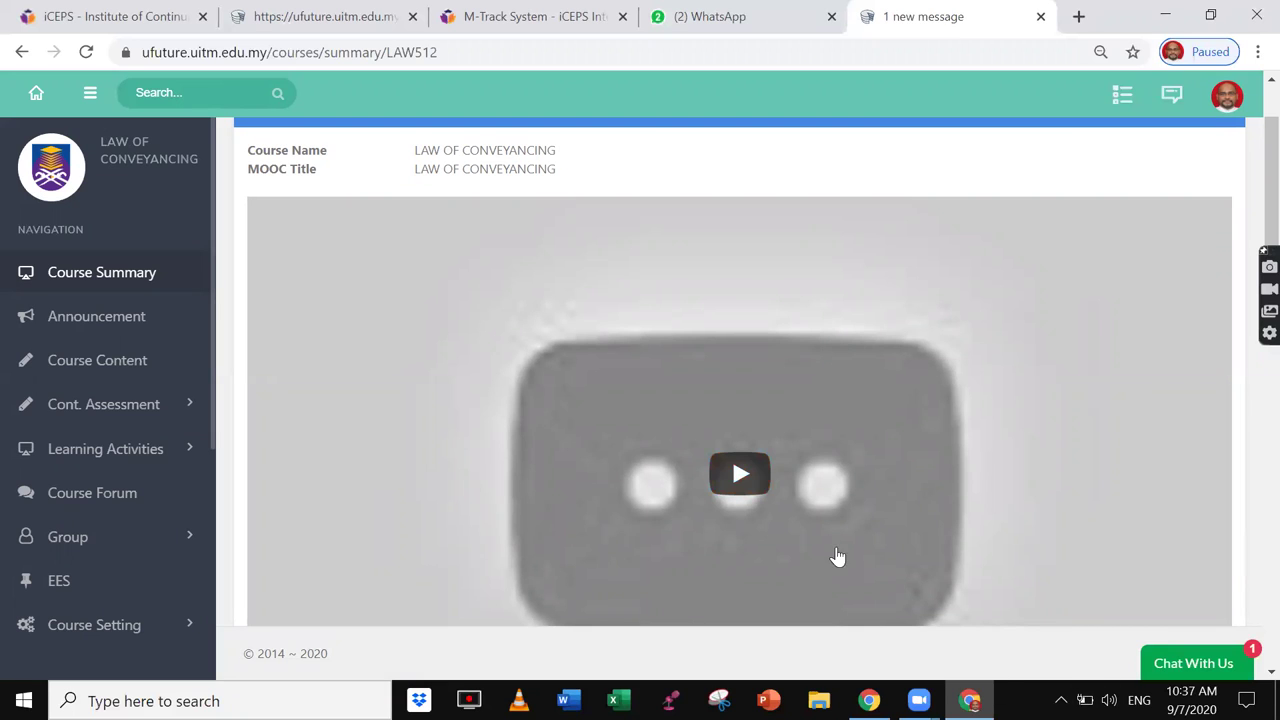
pyautogui.scroll(-2, 752, 435)
pyautogui.scroll(-5, 752, 435)
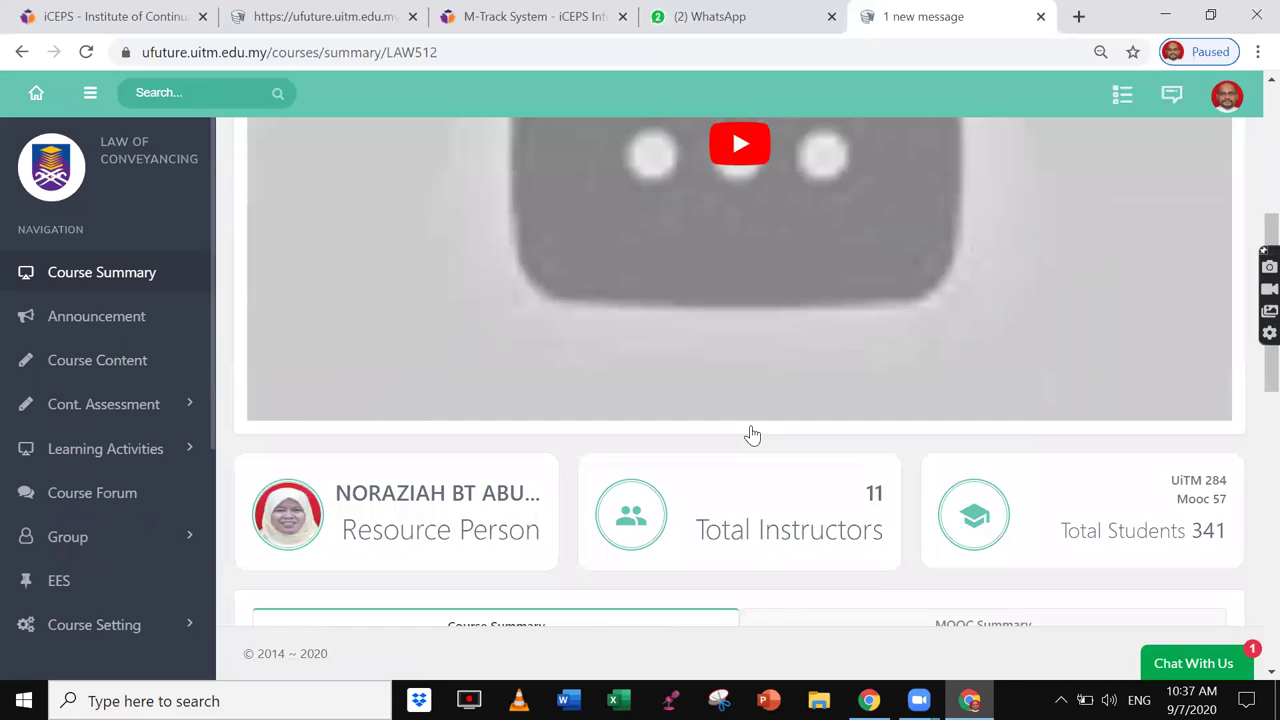
pyautogui.scroll(-4, 752, 435)
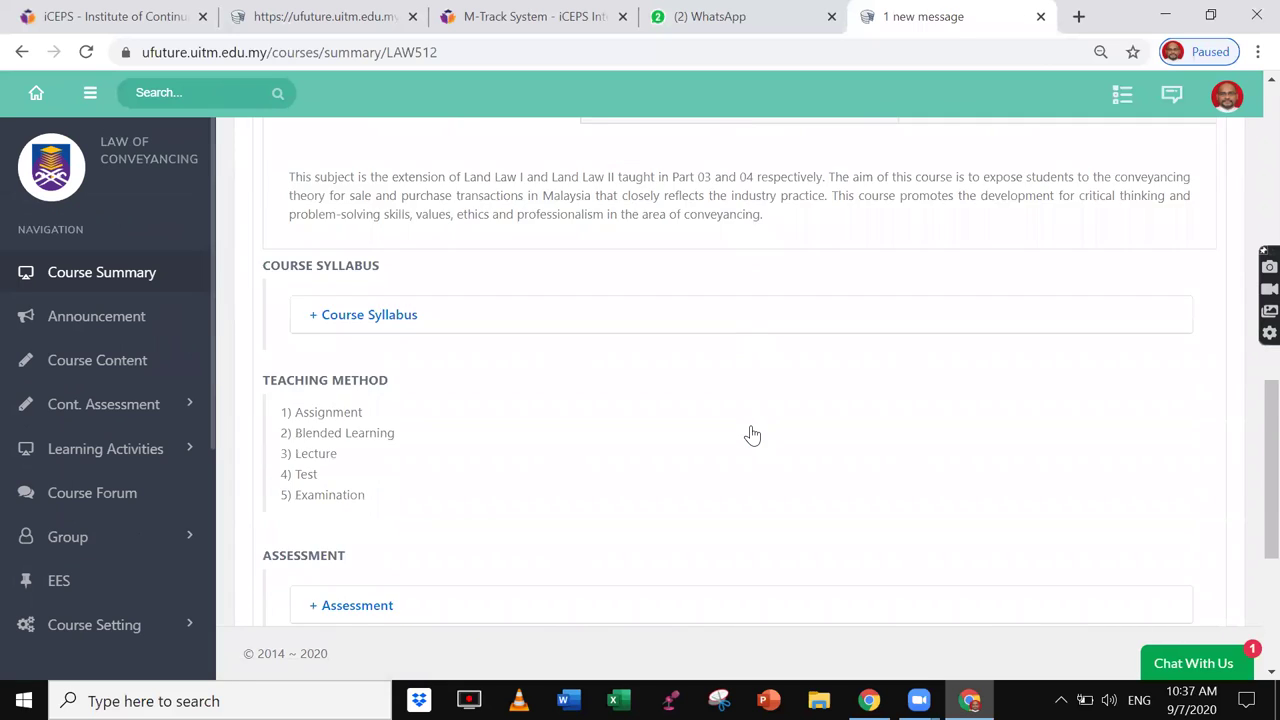
pyautogui.scroll(5, 752, 435)
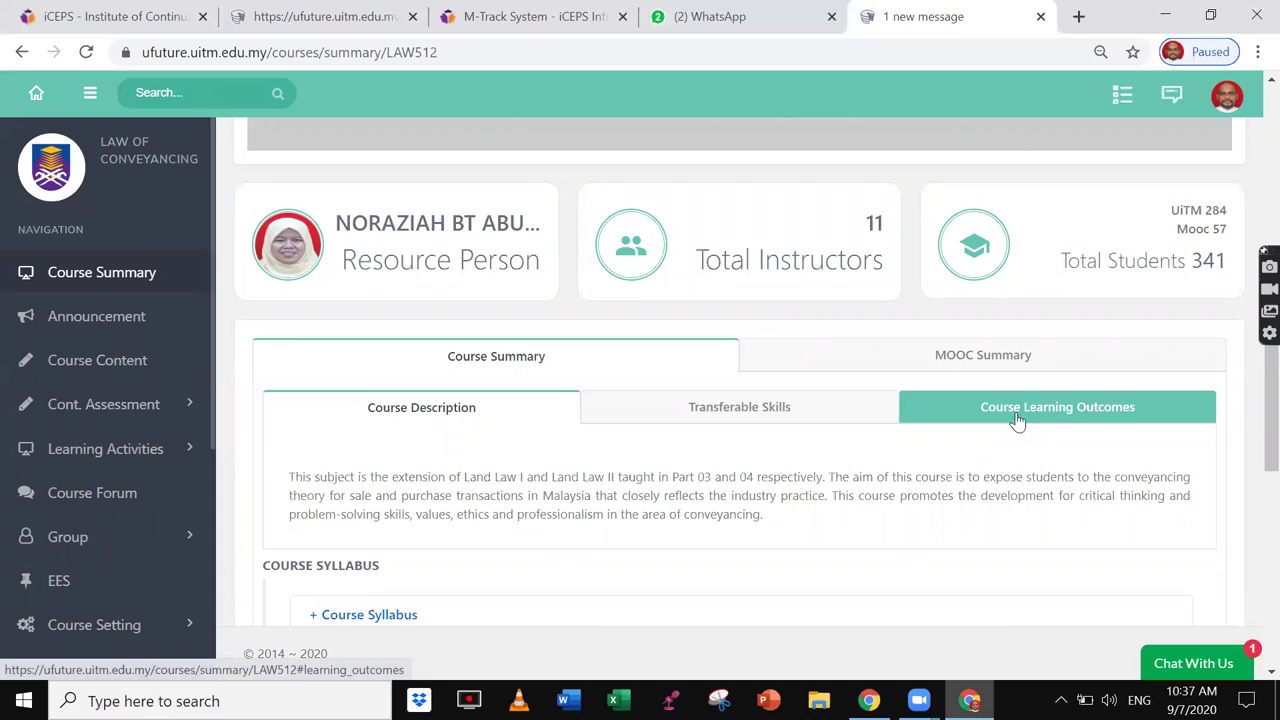
# - Show the MOOC Summary of LAW512 and view its course description and details
pyautogui.click(995, 365)
pyautogui.scroll(-7, 741, 435)
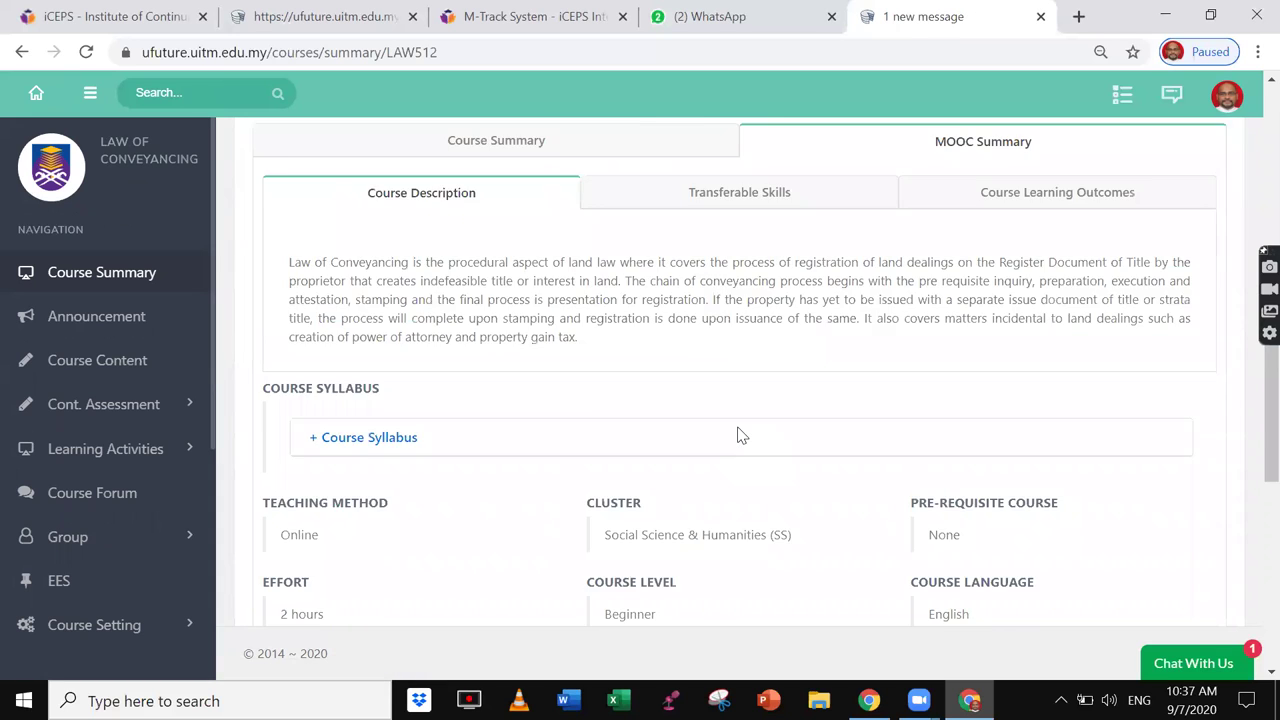
pyautogui.scroll(4, 741, 435)
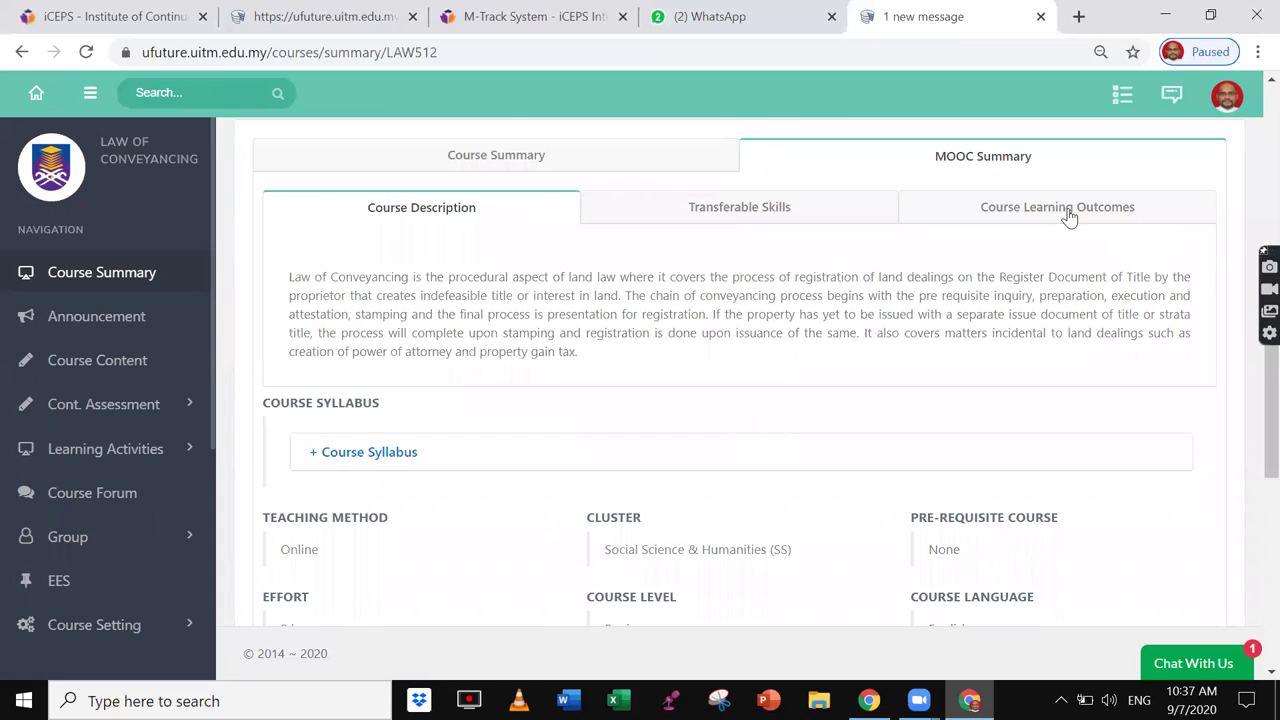
pyautogui.scroll(4, 1057, 206)
pyautogui.scroll(-2, 663, 470)
pyautogui.scroll(-1, 663, 470)
# - Return to the Course Summary and view its Course Description, Transferable Skills and Course Learning Outcomes
pyautogui.click(483, 360)
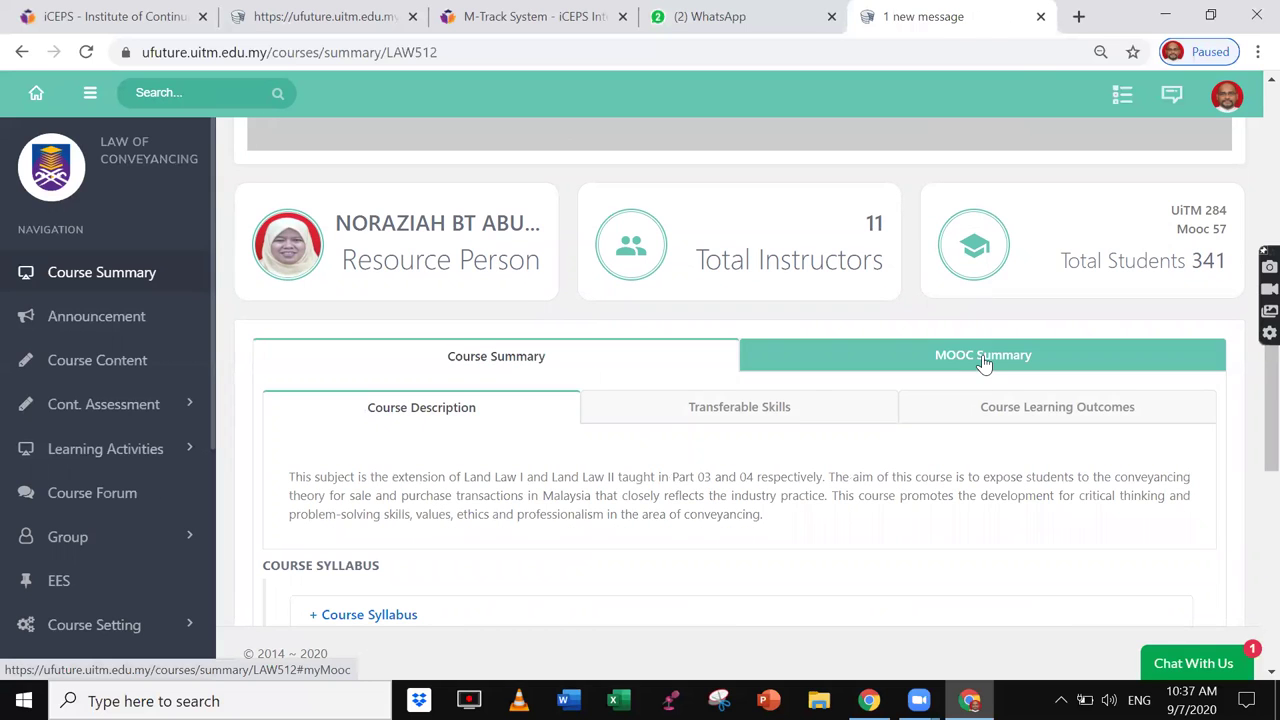
pyautogui.click(385, 418)
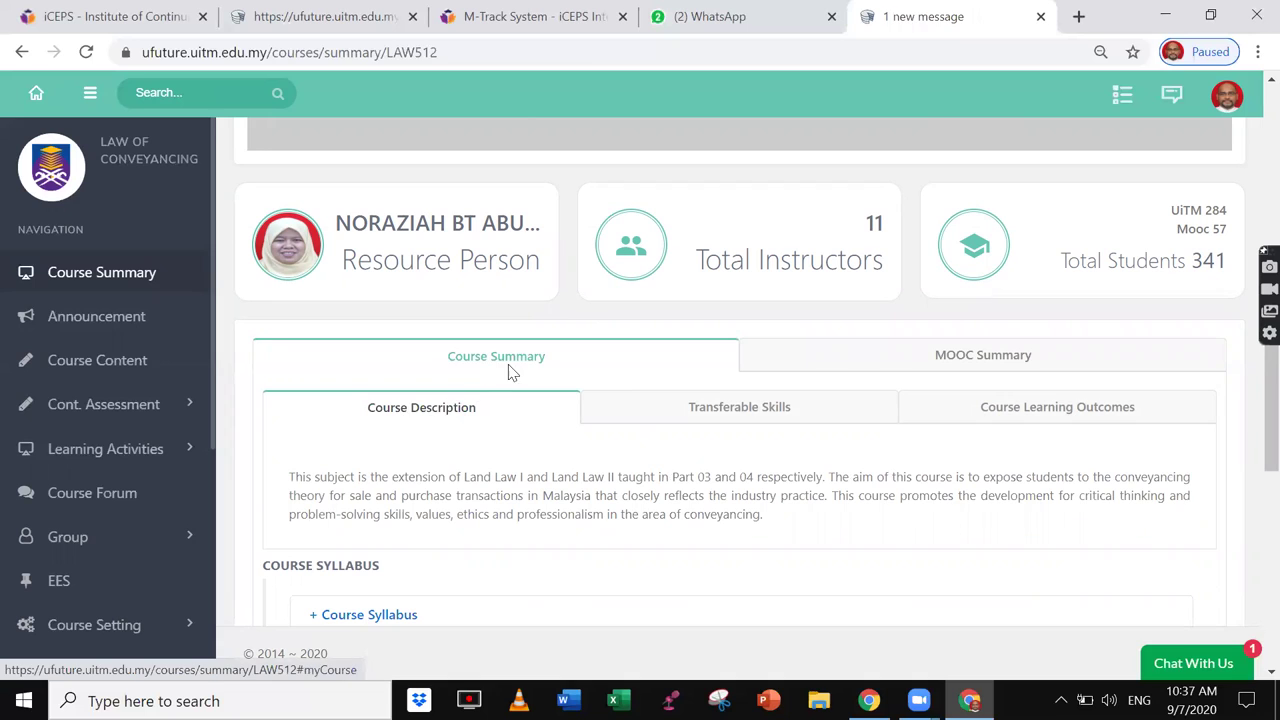
pyautogui.click(751, 415)
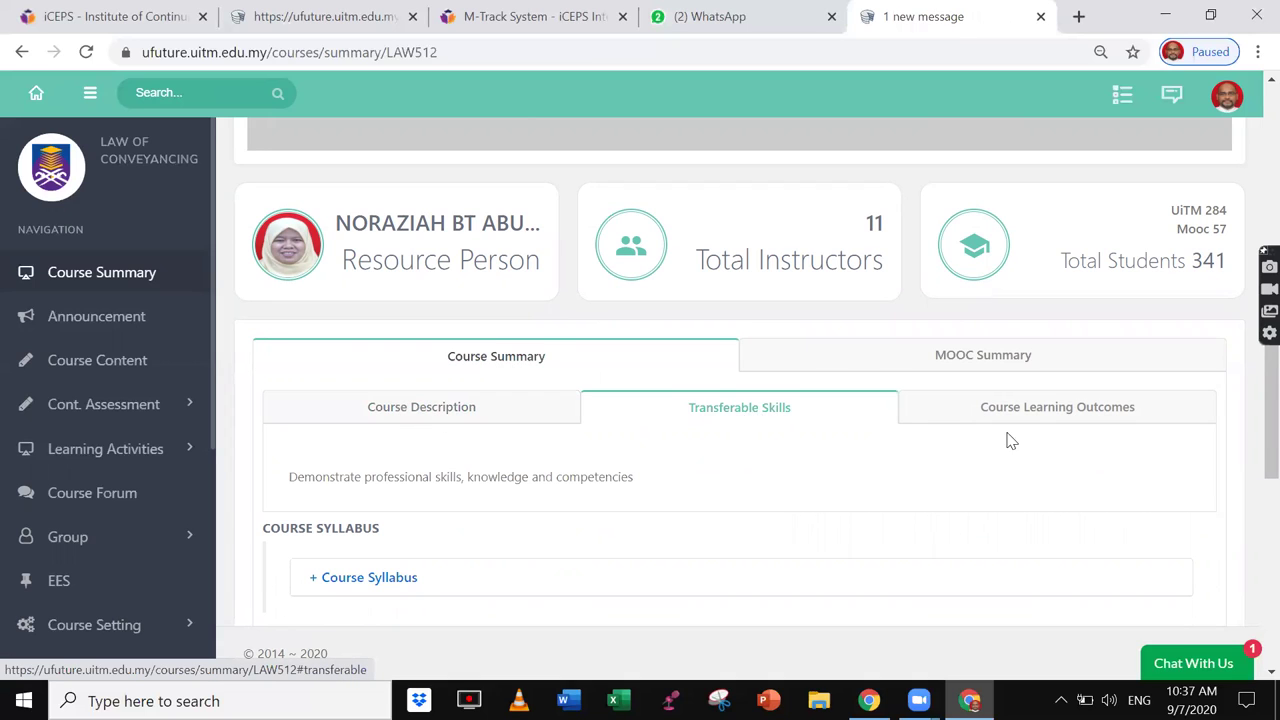
pyautogui.click(1063, 416)
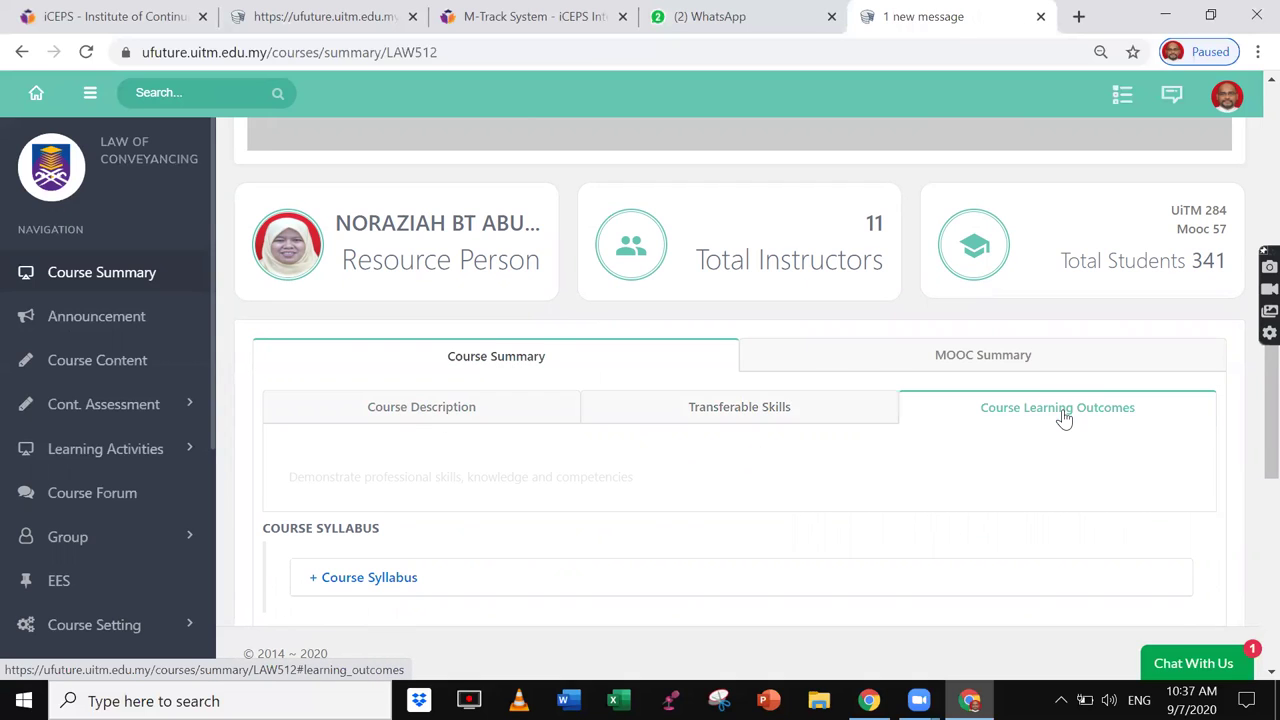
# - Reopen the LAW512 MOOC Summary and read from its description down to the UiTM MOOC URL, assessment and reading list
pyautogui.click(982, 358)
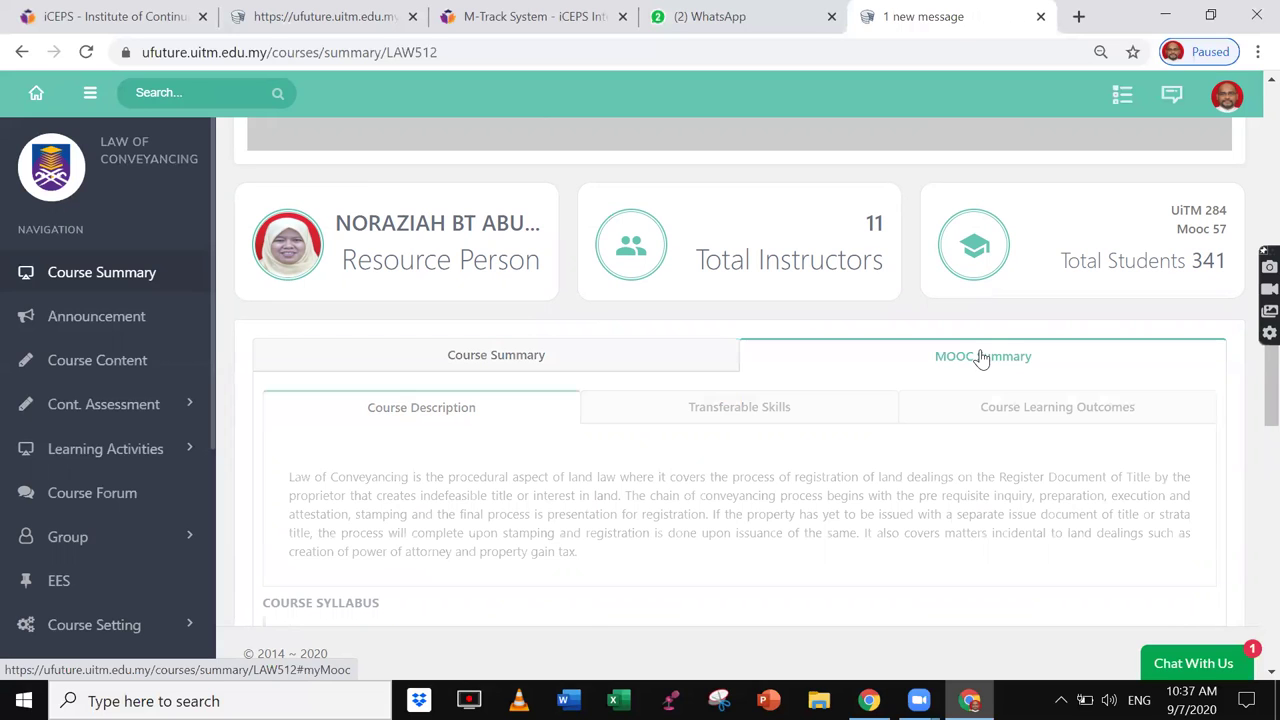
pyautogui.scroll(-1, 966, 372)
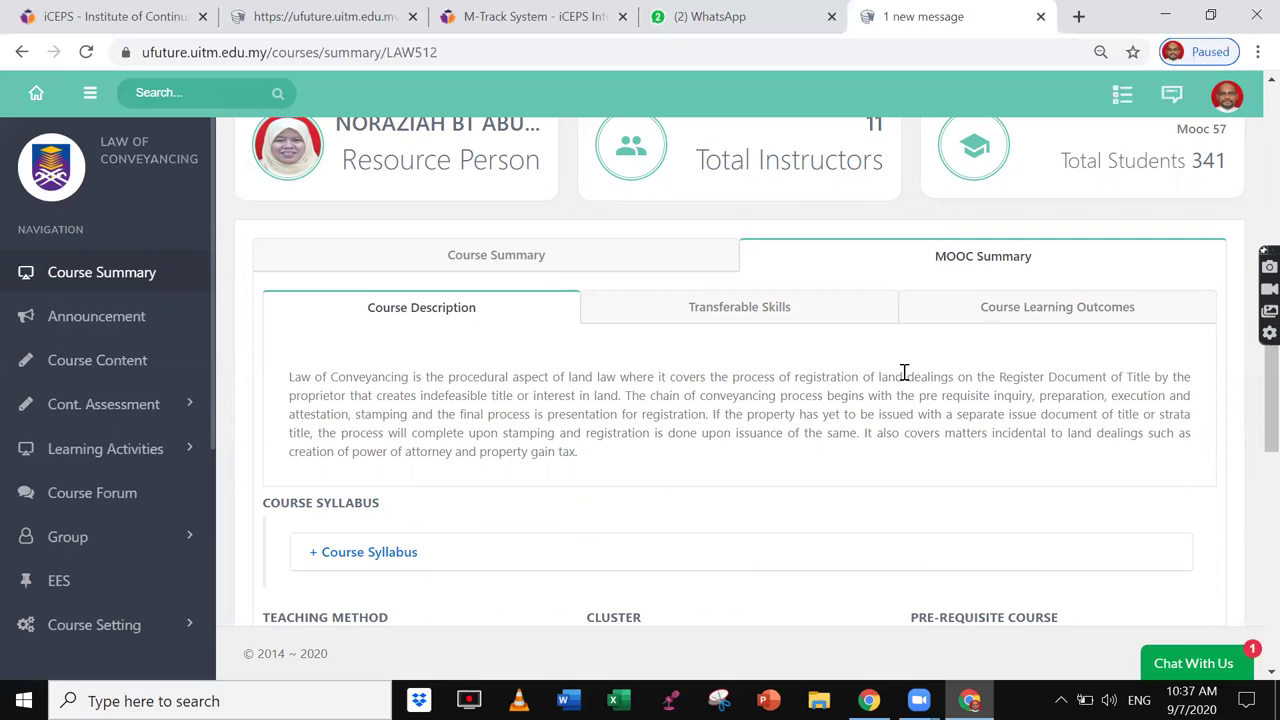
pyautogui.scroll(-1, 903, 372)
pyautogui.scroll(2, 903, 371)
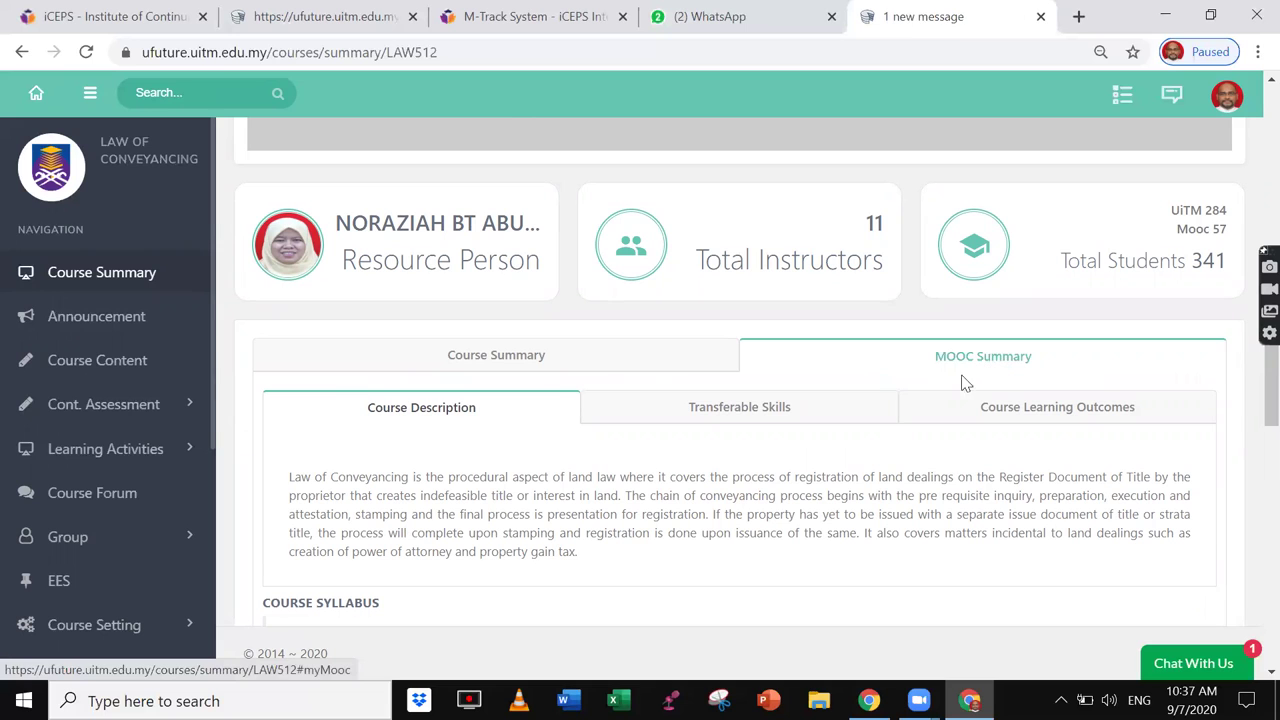
pyautogui.scroll(-6, 651, 486)
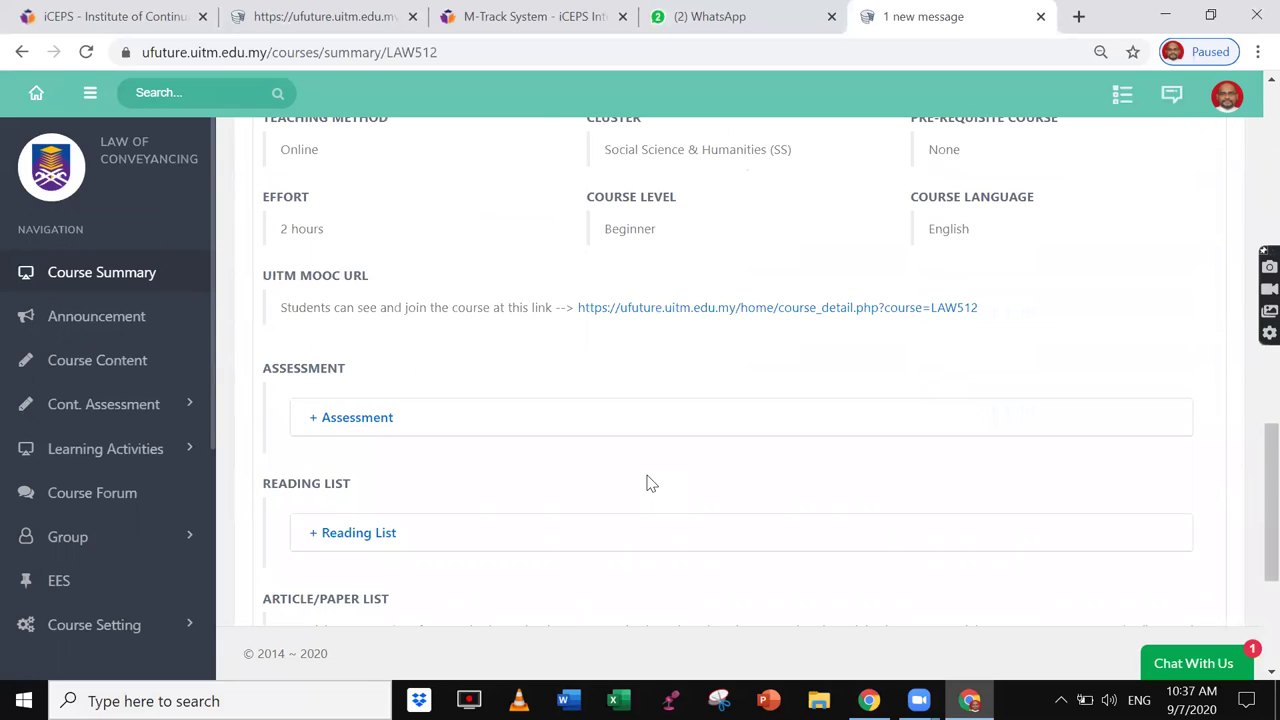
# - Finish looking over the LAW512 MOOC Summary and open the course's Learning Activities page
pyautogui.scroll(-3, 651, 484)
pyautogui.scroll(3, 651, 484)
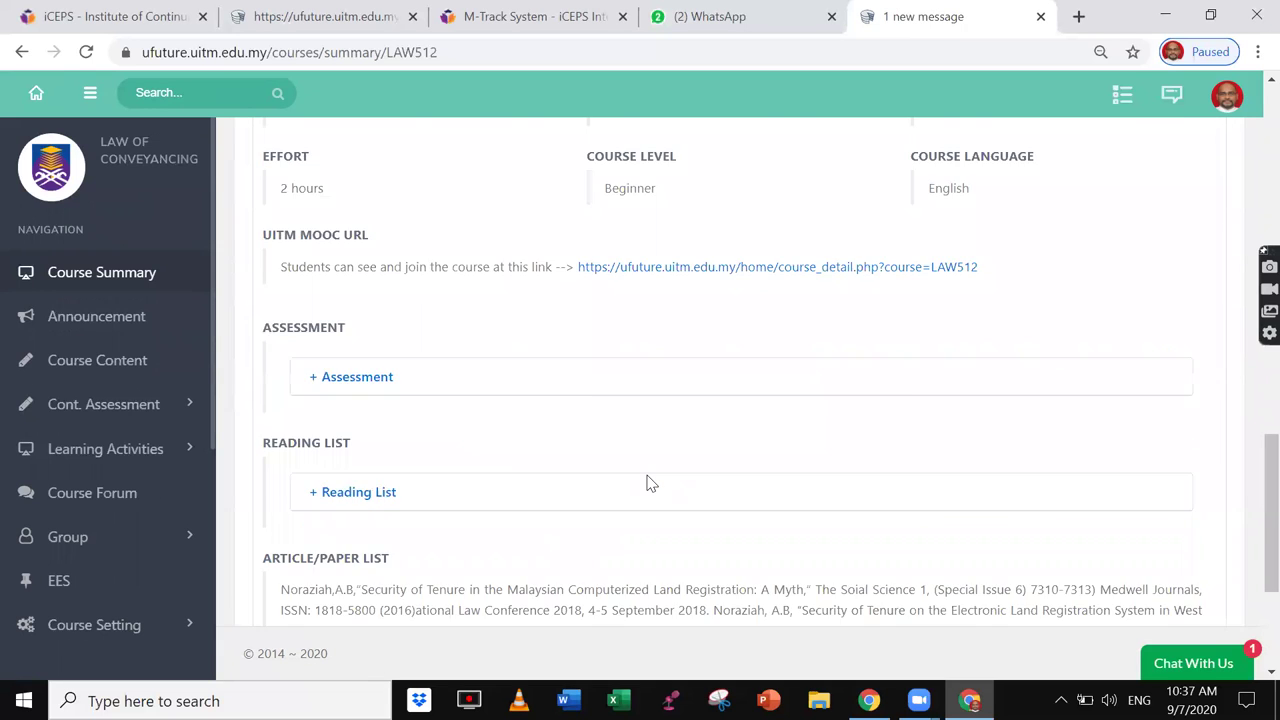
pyautogui.scroll(5, 651, 484)
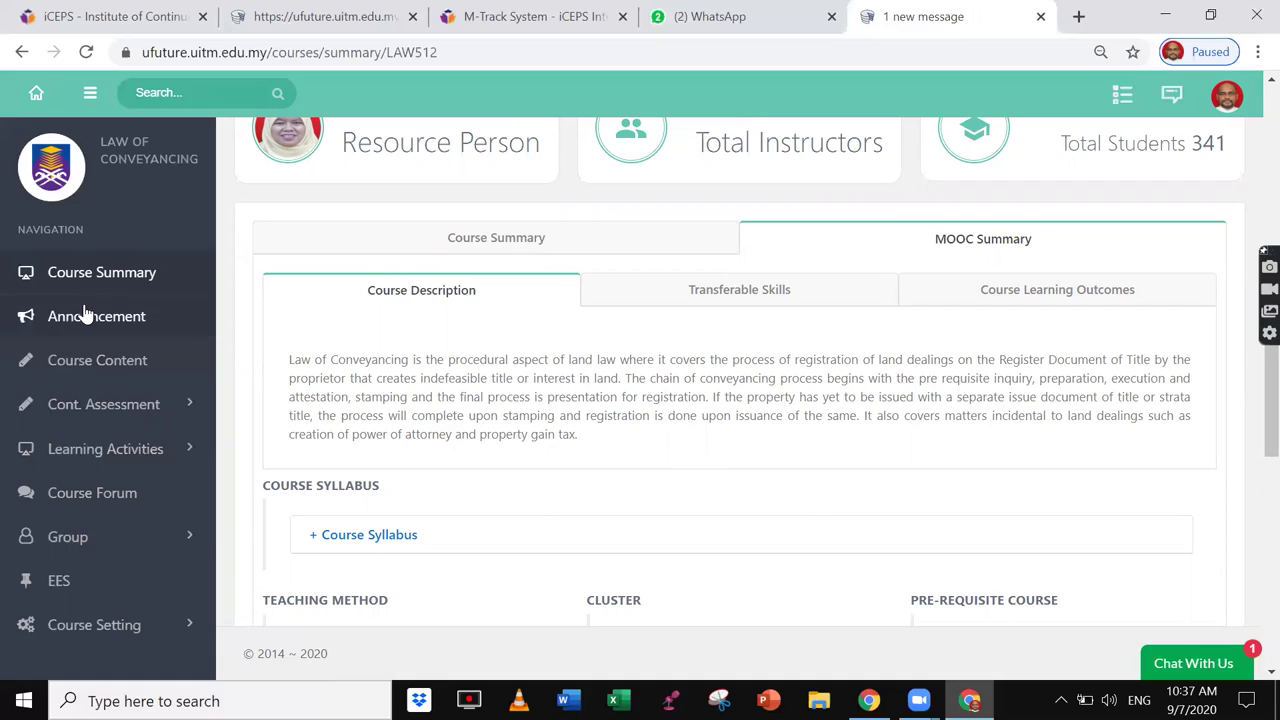
pyautogui.click(120, 449)
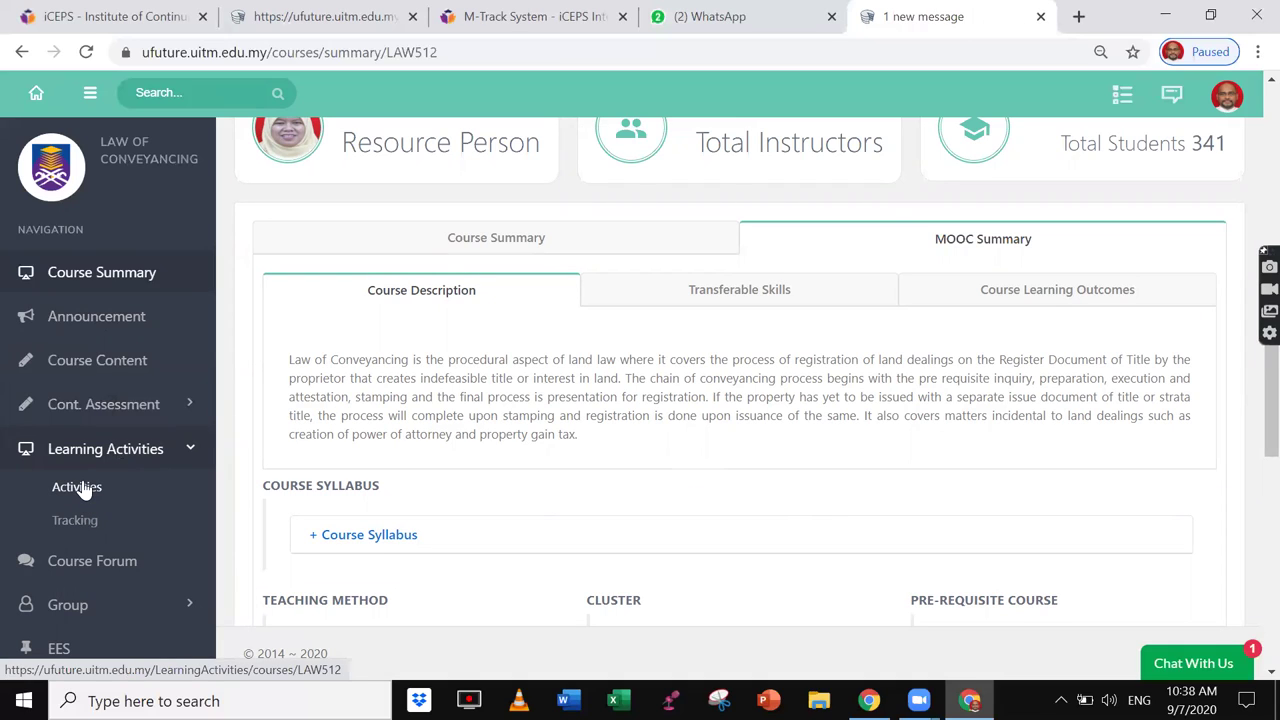
pyautogui.click(80, 484)
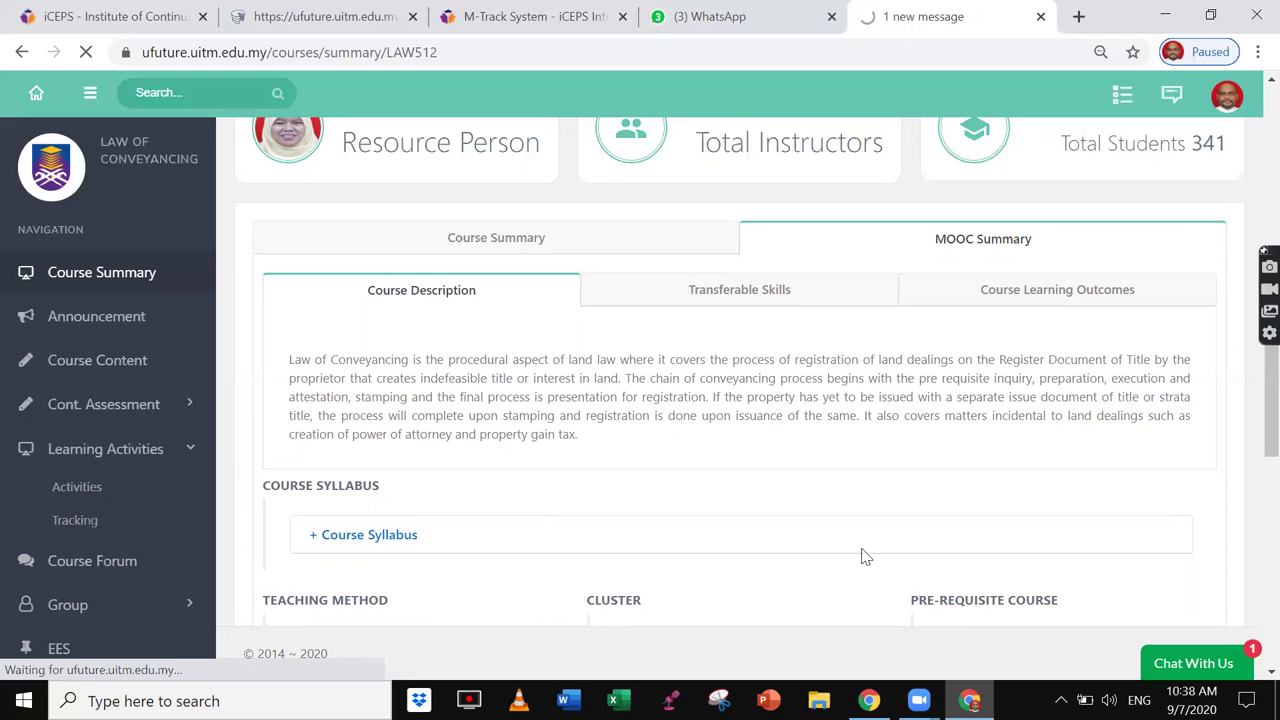
pyautogui.scroll(-2, 863, 547)
pyautogui.scroll(5, 863, 547)
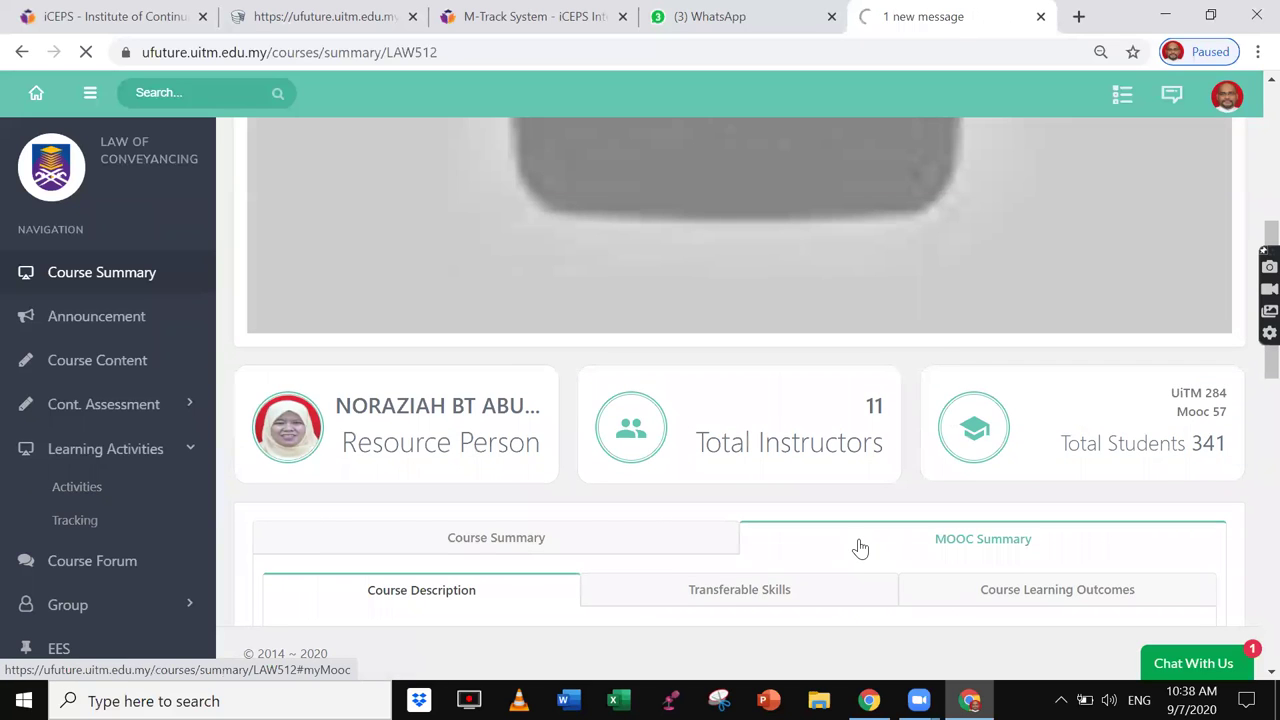
pyautogui.scroll(-1, 860, 547)
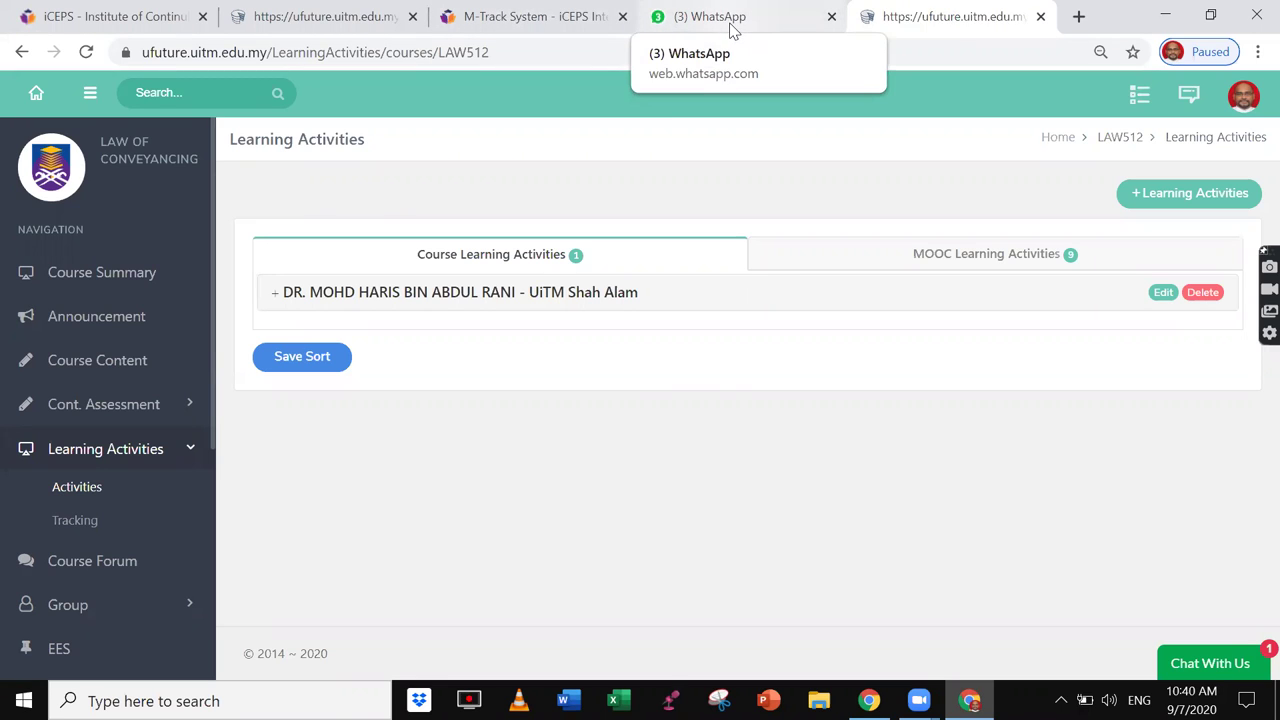
pyautogui.press('XF86AudioMute')
pyautogui.press('XF86AudioMute')
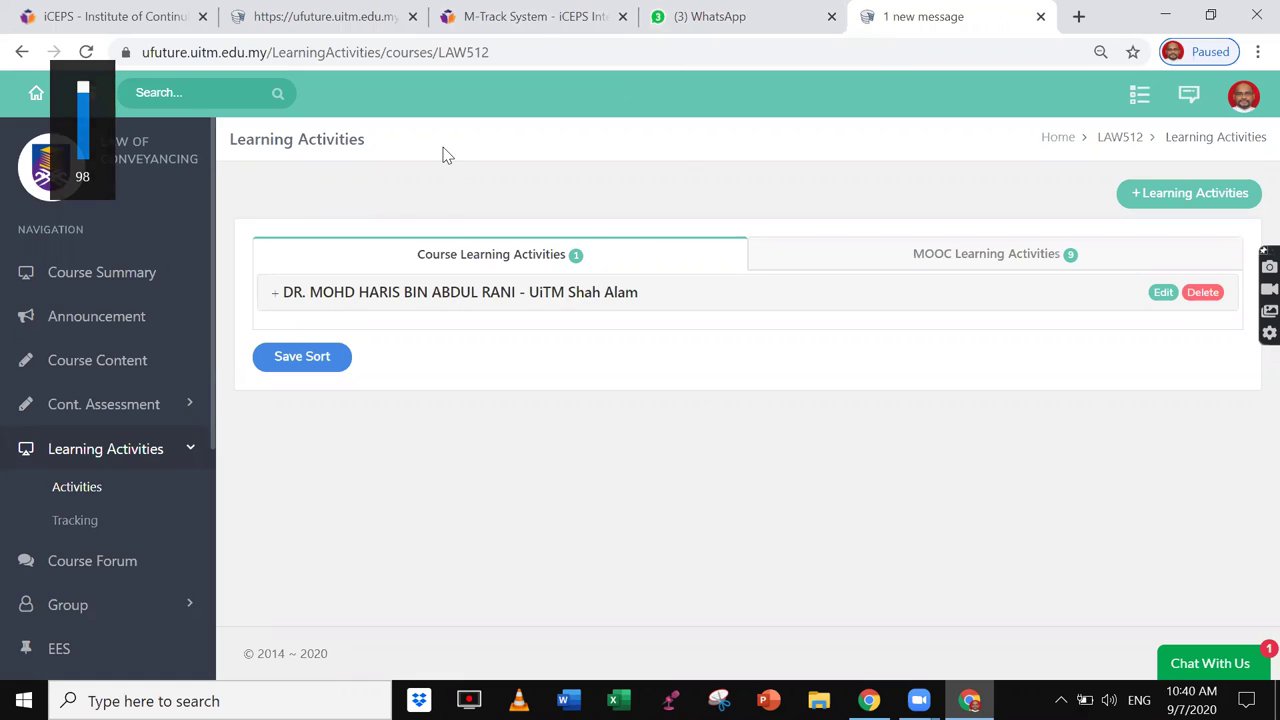
# - Switch to the Bangkel MOOC attendance slip in Google Forms, review its response summary, and return to the UFUTURE window
pyautogui.hotkey('alt', 'Tab')
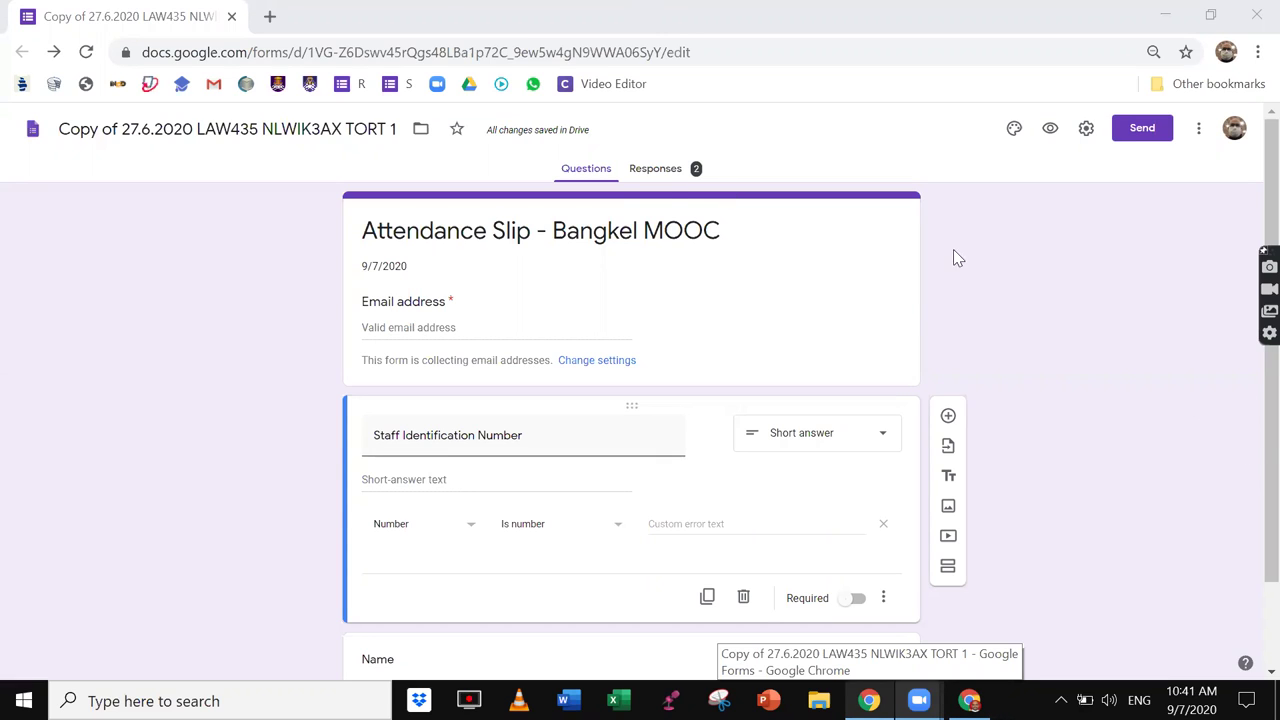
pyautogui.click(686, 172)
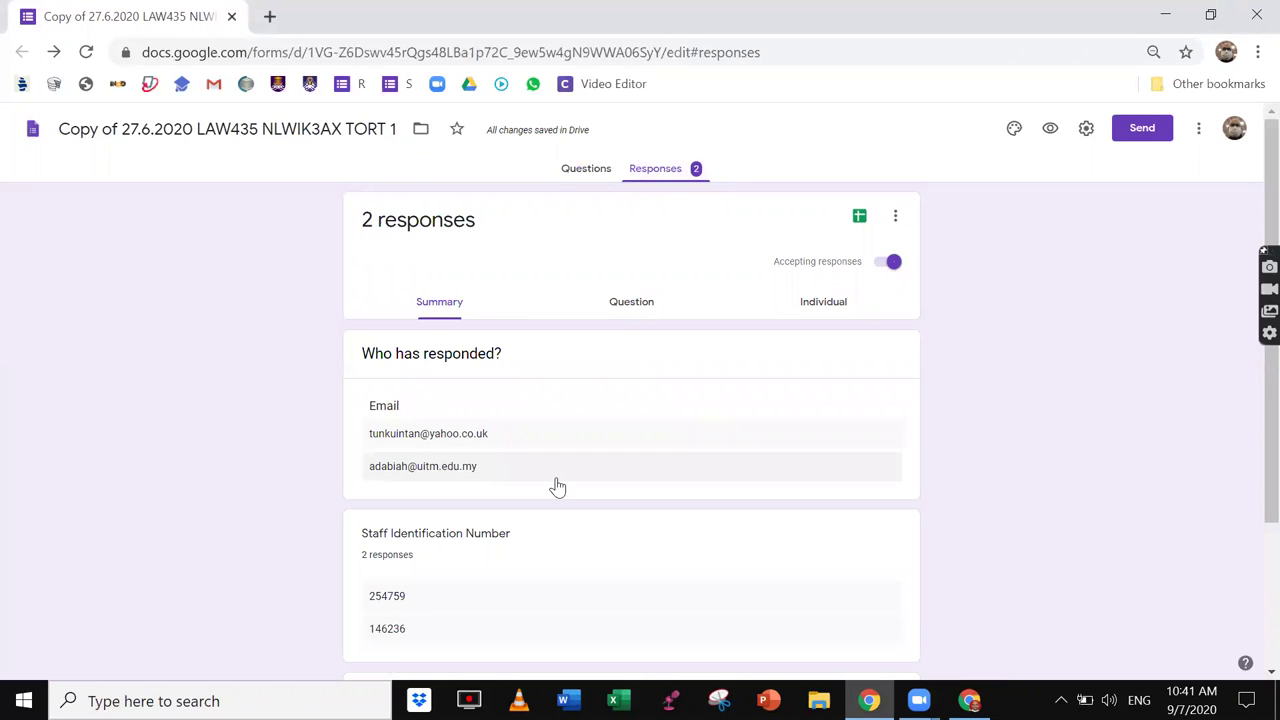
pyautogui.scroll(-2, 557, 486)
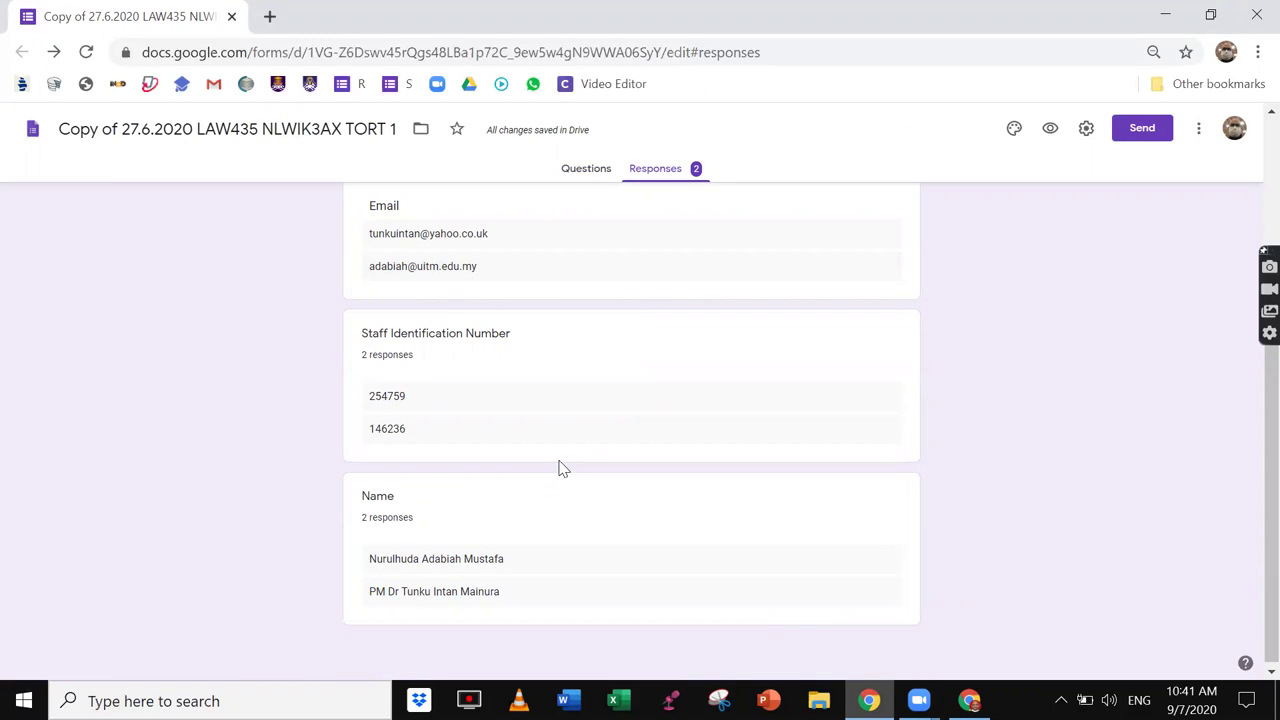
pyautogui.scroll(2, 562, 469)
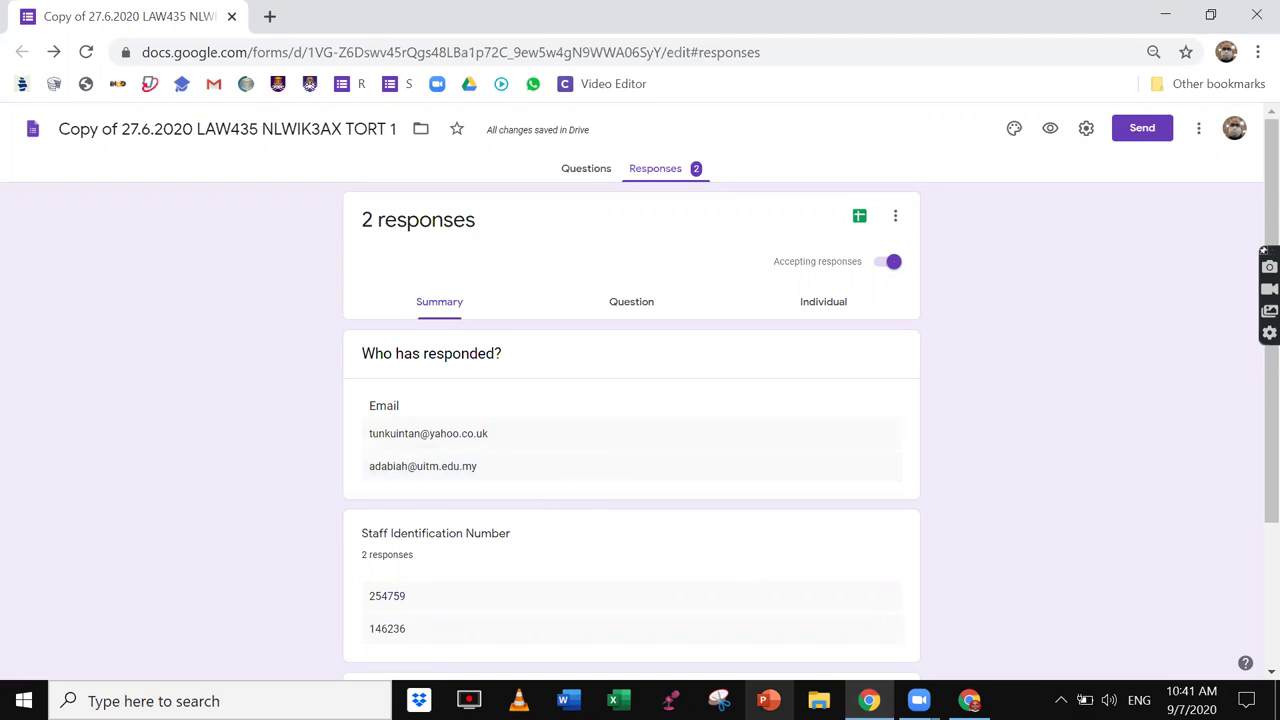
pyautogui.click(969, 700)
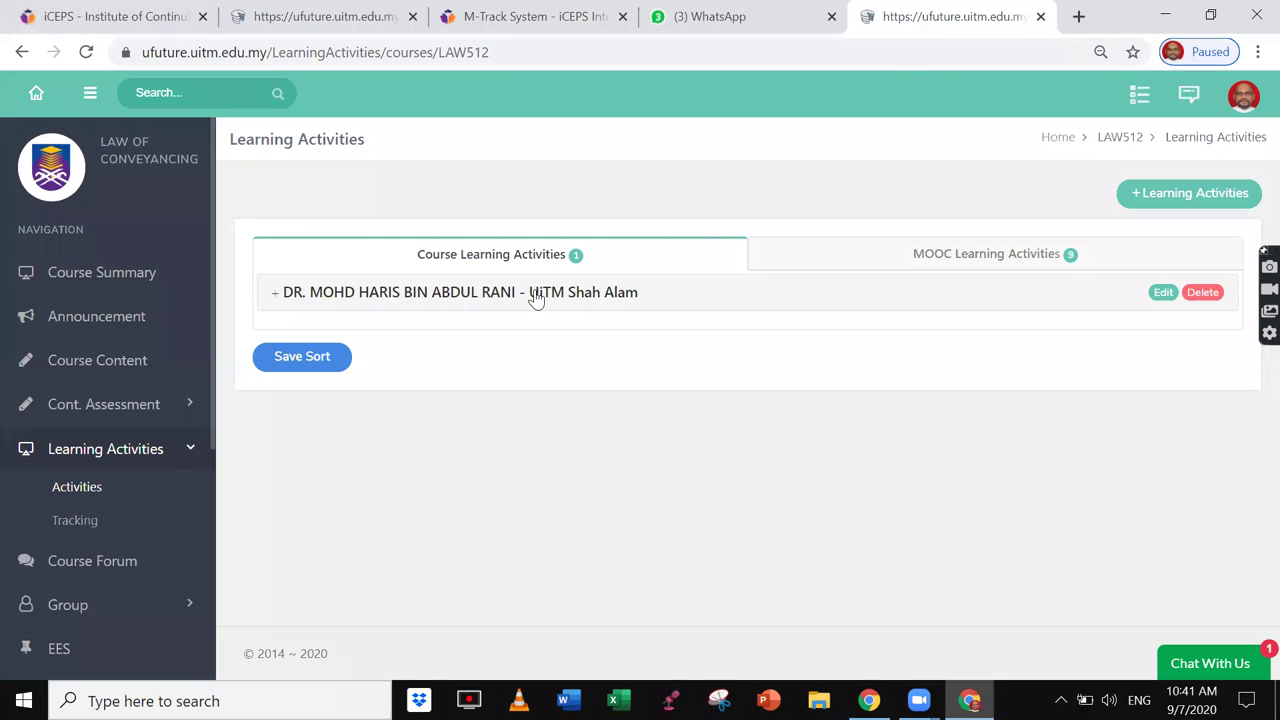
pyautogui.click(718, 18)
pyautogui.click(540, 22)
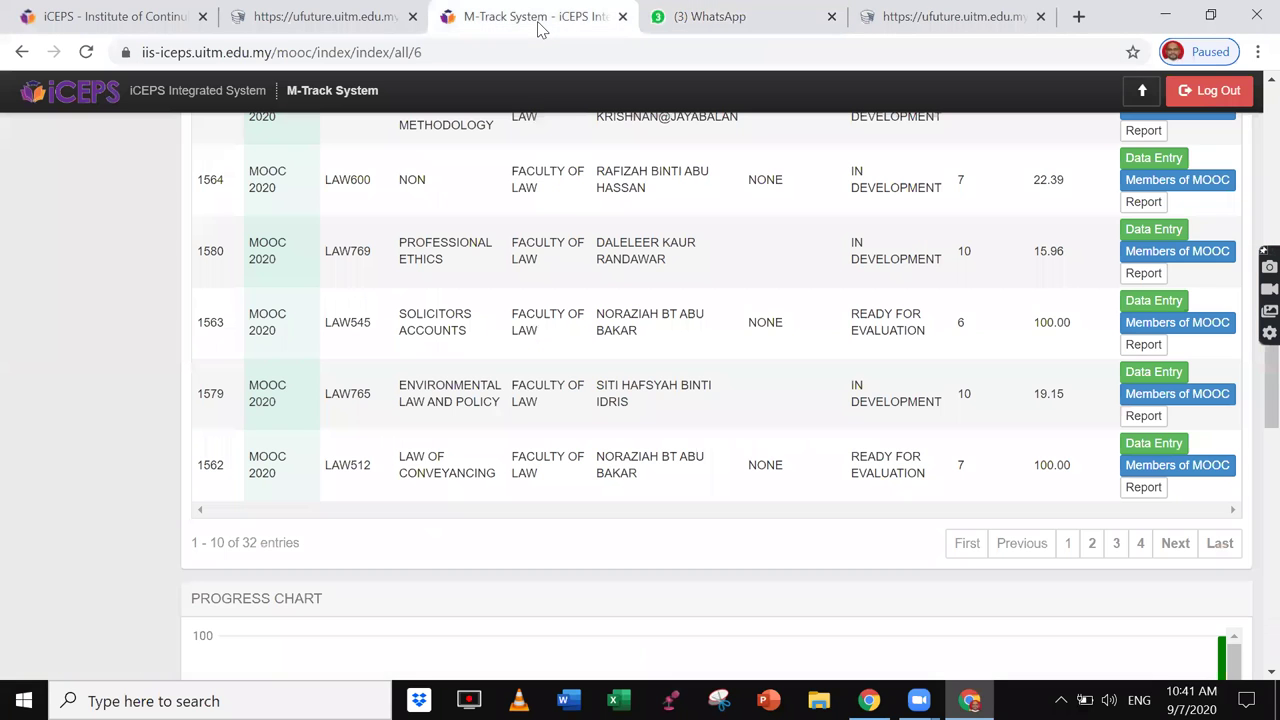
pyautogui.click(950, 16)
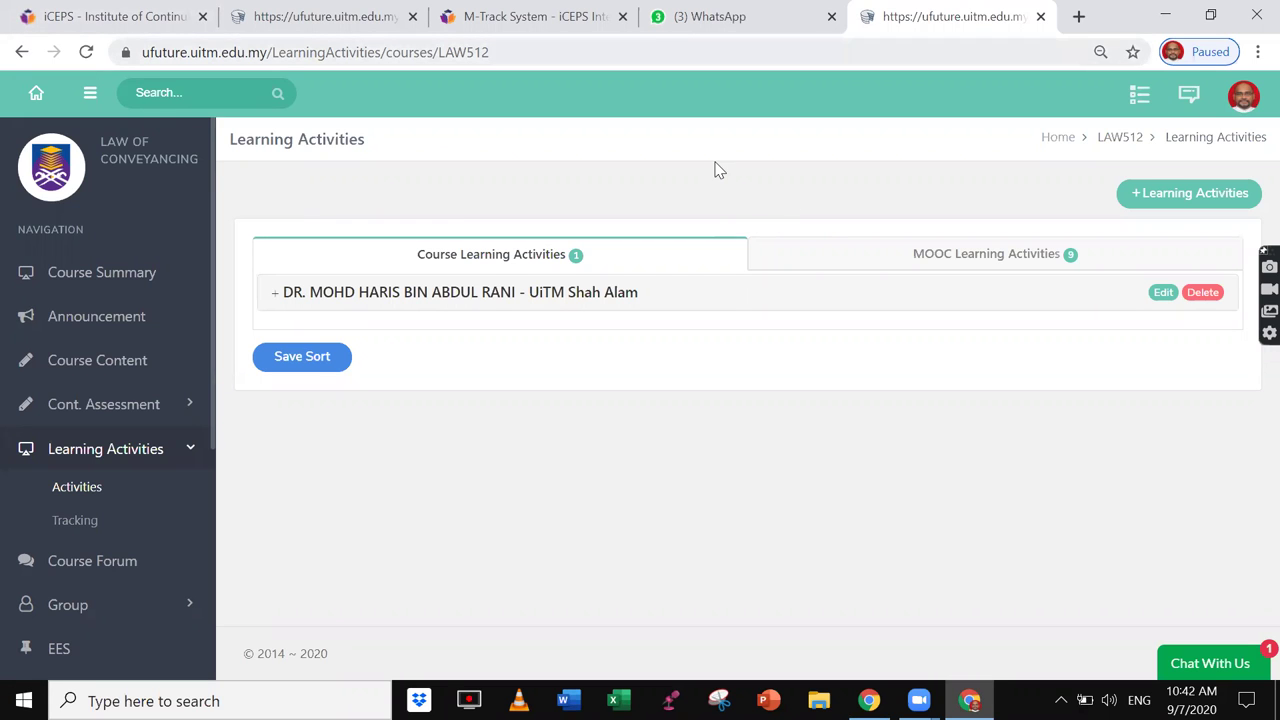
pyautogui.click(683, 30)
pyautogui.click(522, 24)
pyautogui.click(760, 30)
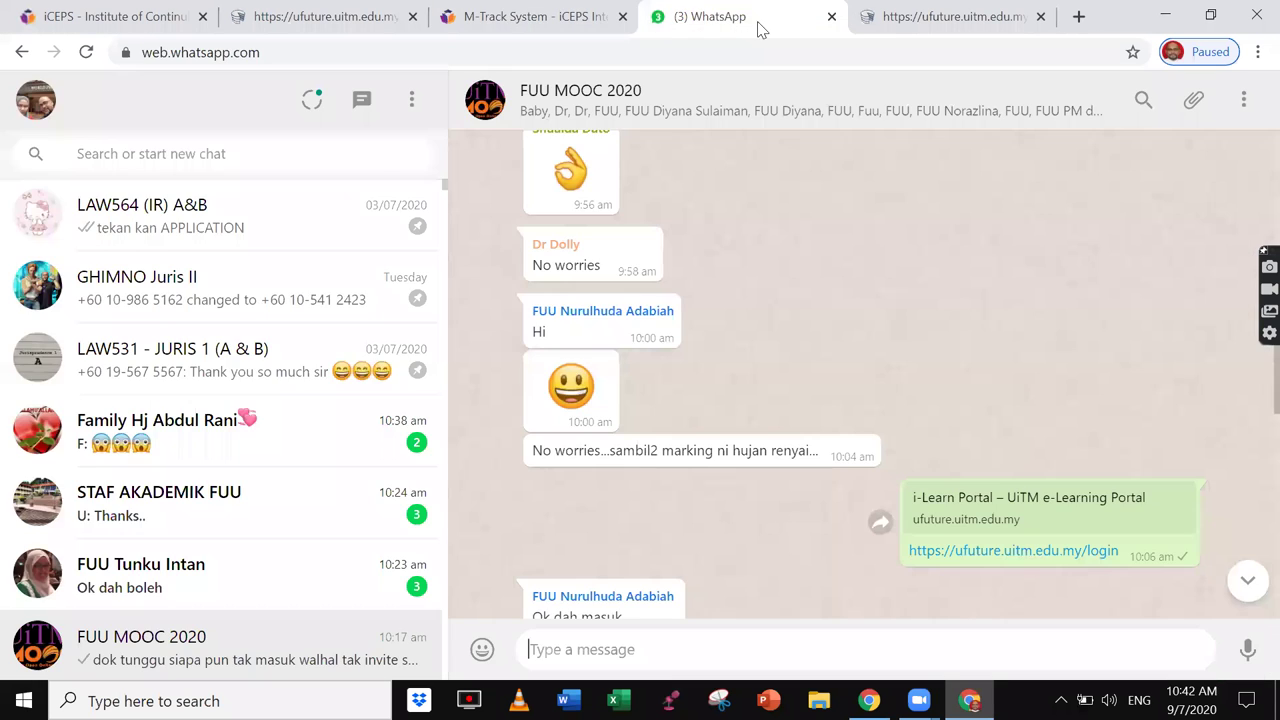
pyautogui.click(940, 30)
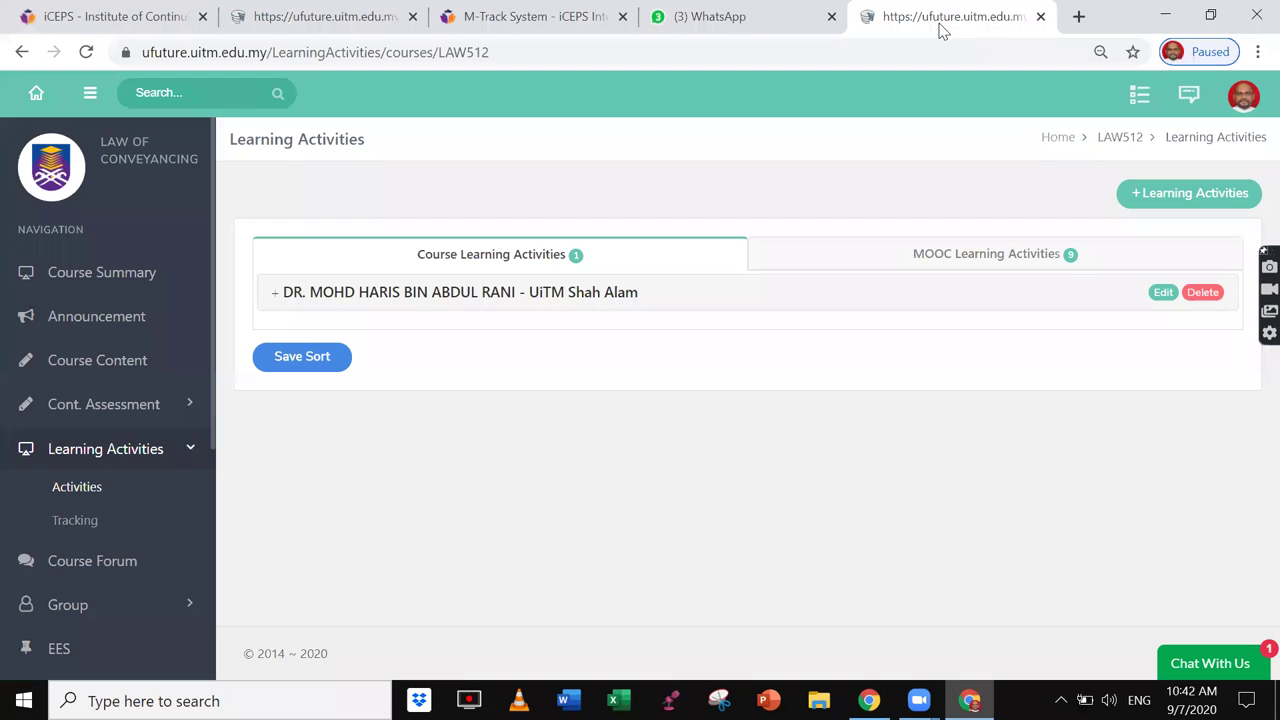
# - Switch to WhatsApp, check the M-Track list again, and read the messages in the FUU MOOC 2020 group
pyautogui.click(694, 26)
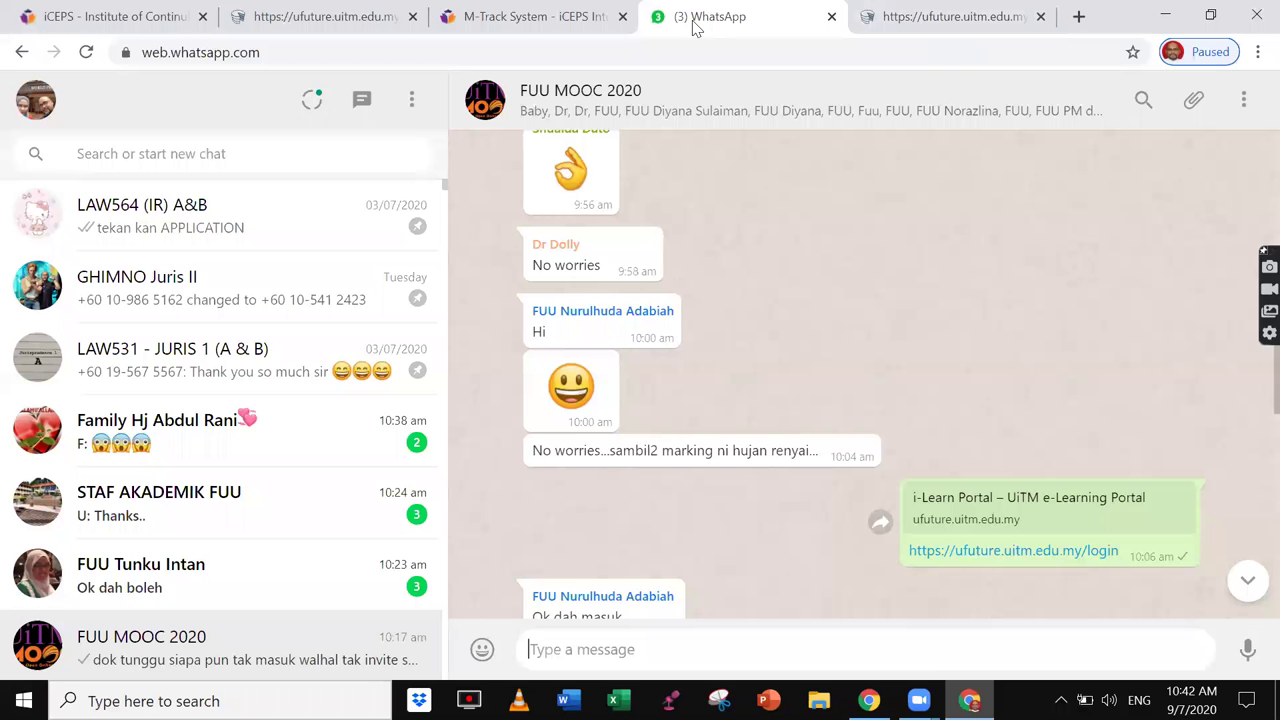
pyautogui.click(522, 14)
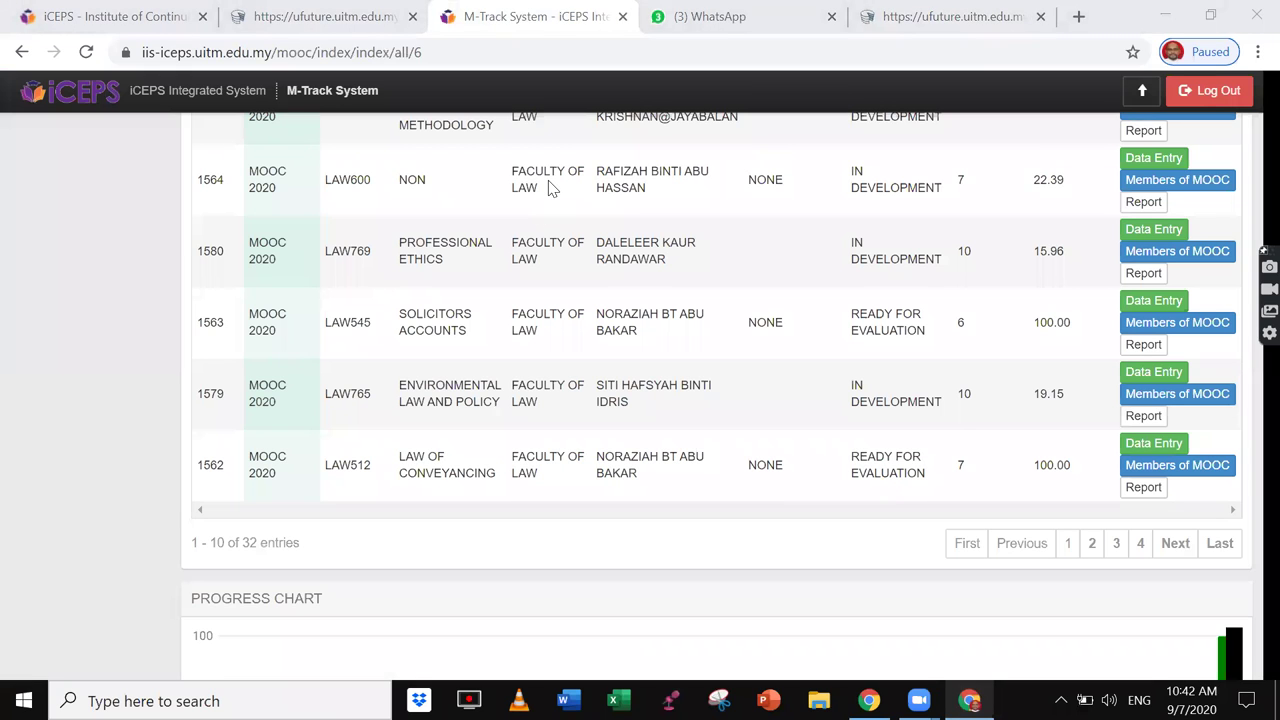
pyautogui.click(728, 17)
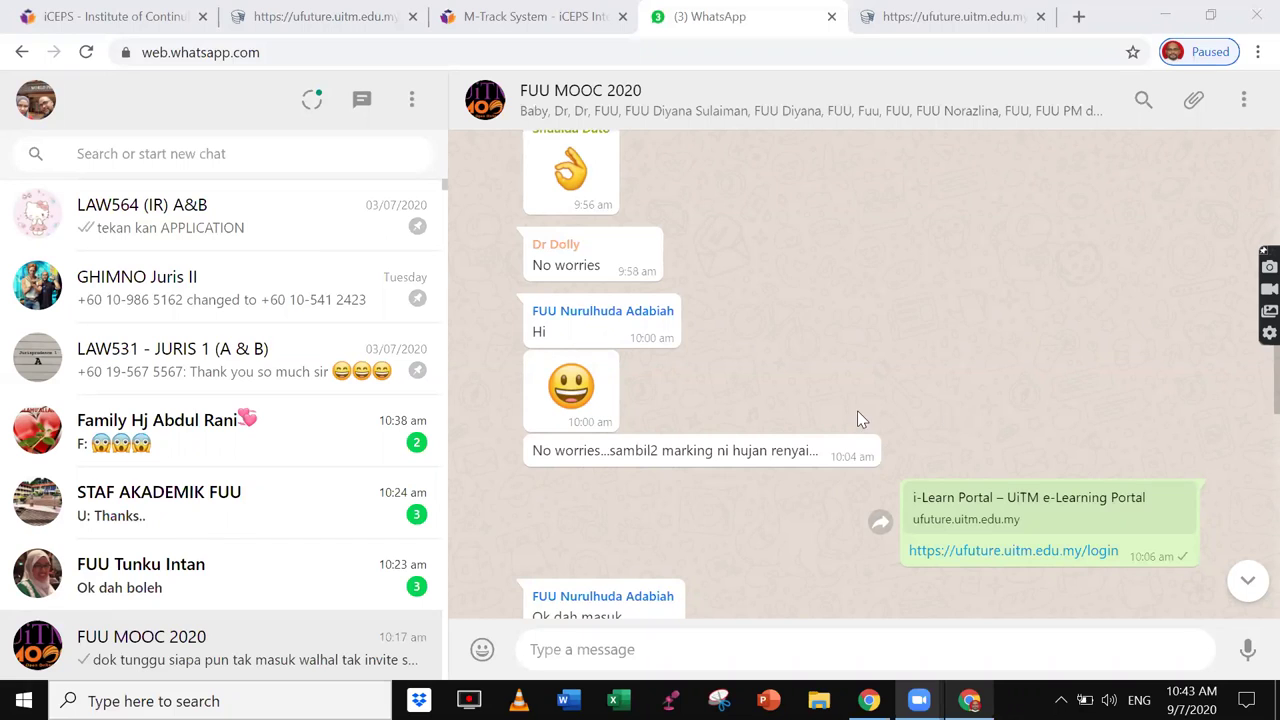
pyautogui.scroll(-3, 846, 425)
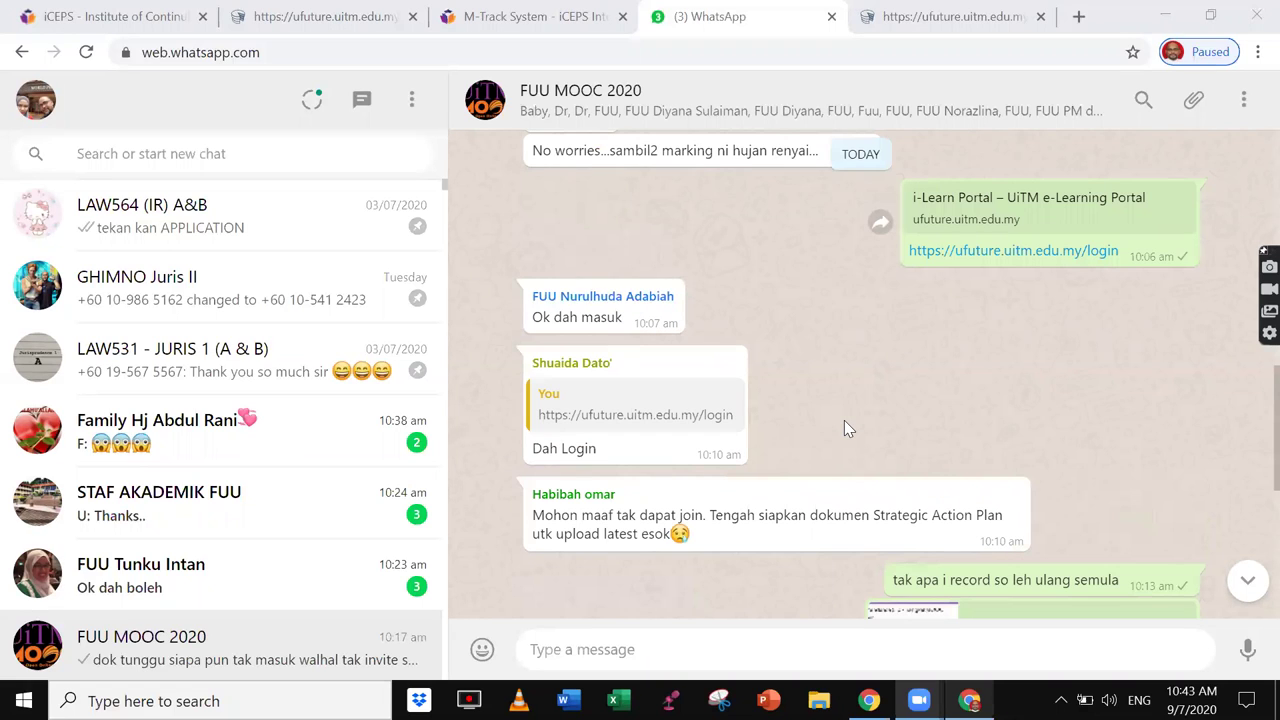
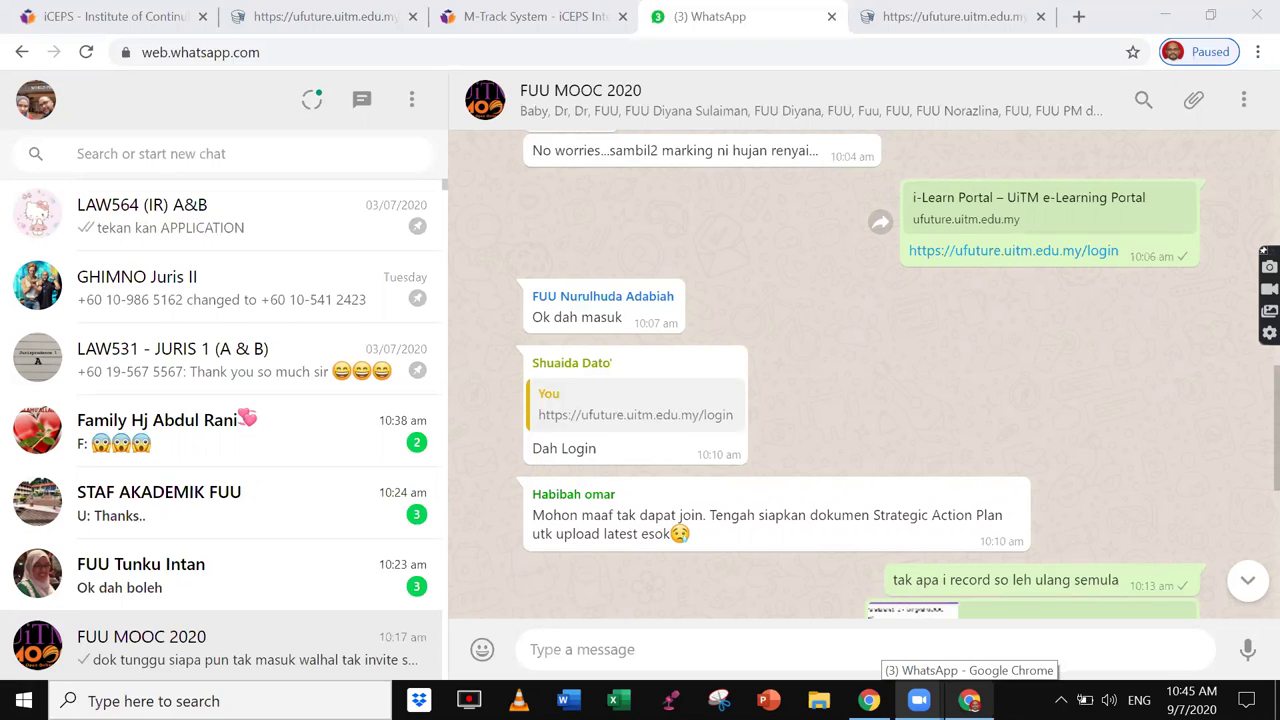
# - Return to UFUTURE and show the MOOC Learning Activities of LAW512, looking through the listed topics
pyautogui.click(942, 18)
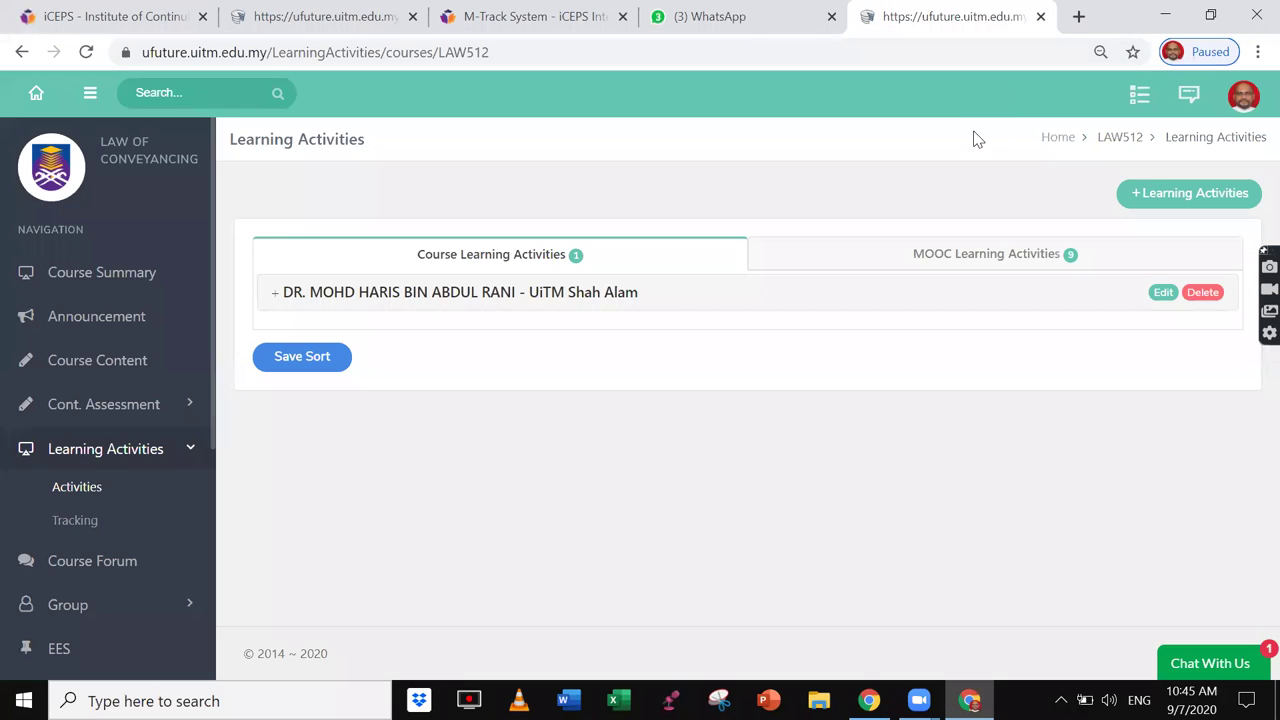
pyautogui.click(990, 258)
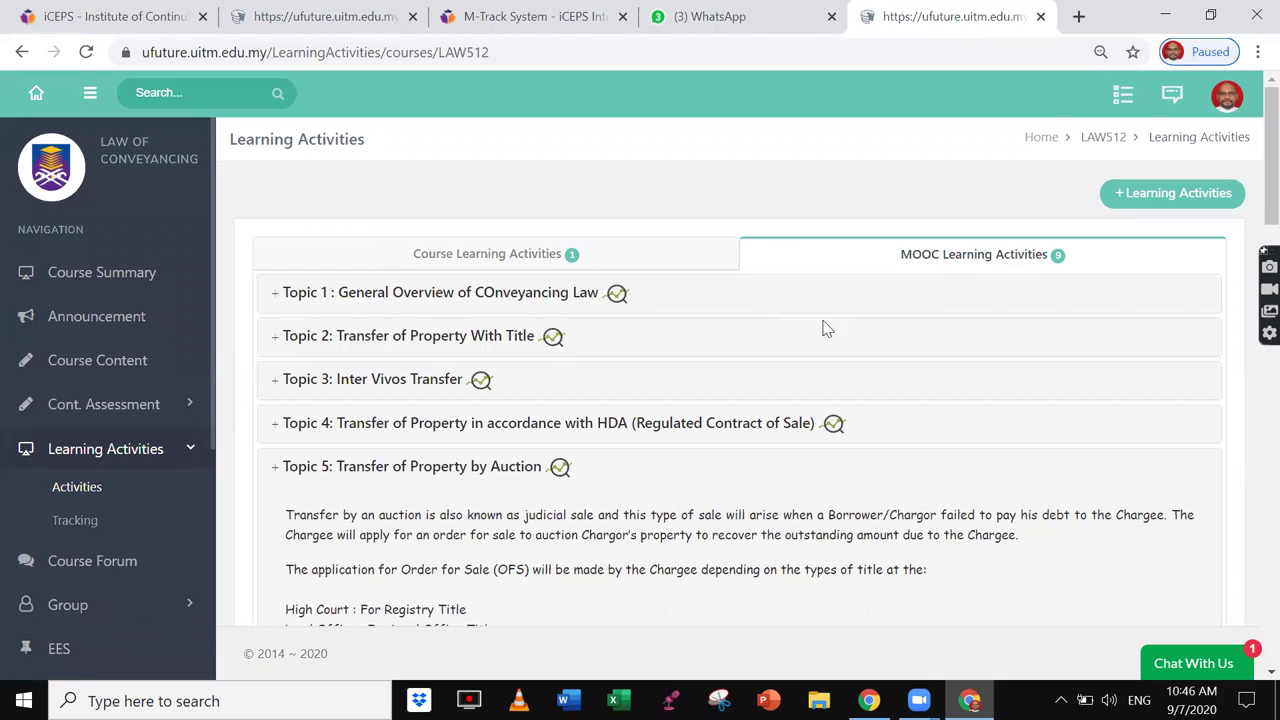
pyautogui.scroll(-2, 840, 328)
pyautogui.scroll(-2, 849, 321)
pyautogui.scroll(3, 620, 302)
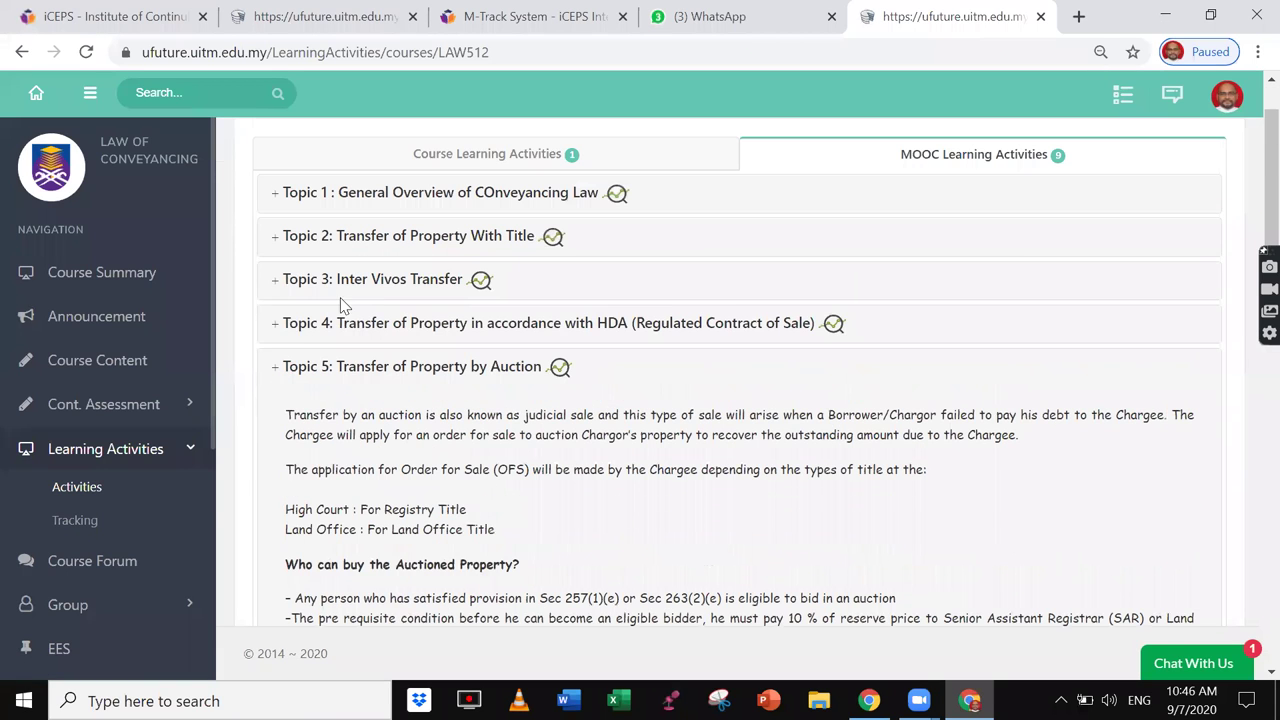
# - Collapse the expanded MOOC topics, from Topic 5: Transfer of Property by Auction onwards, leaving only the topic titles
pyautogui.click(296, 372)
pyautogui.click(290, 410)
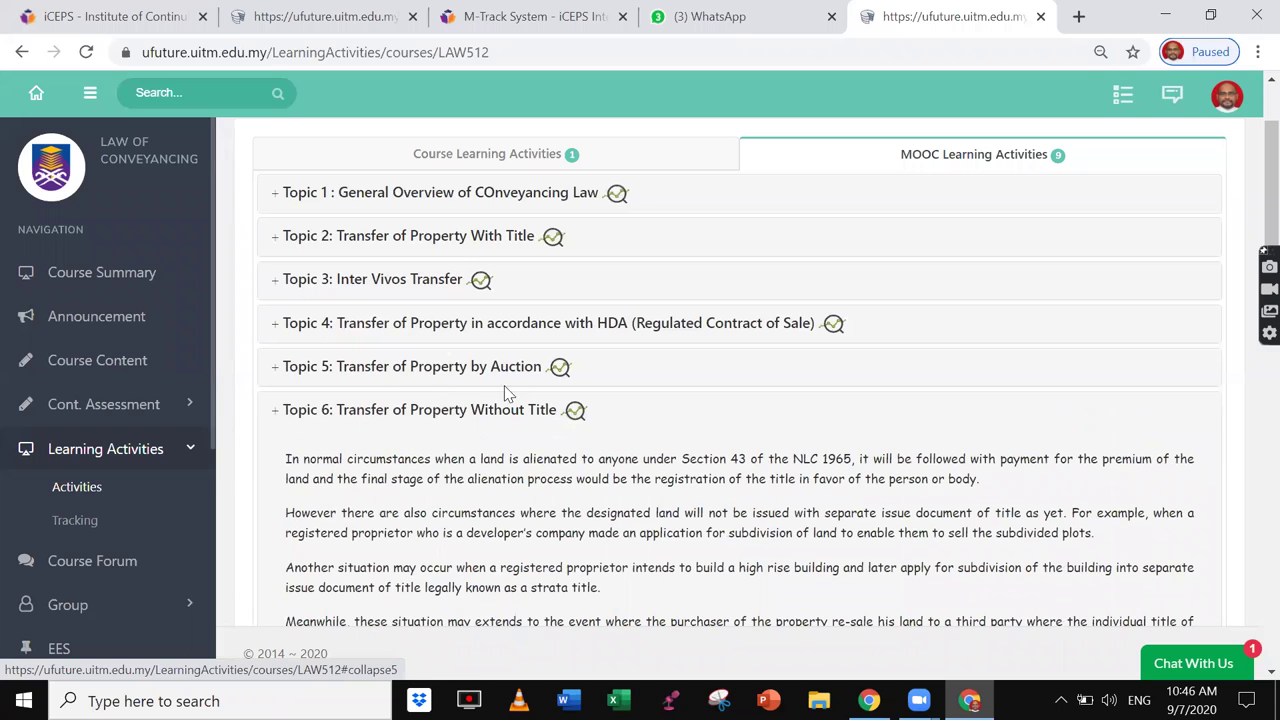
pyautogui.click(280, 416)
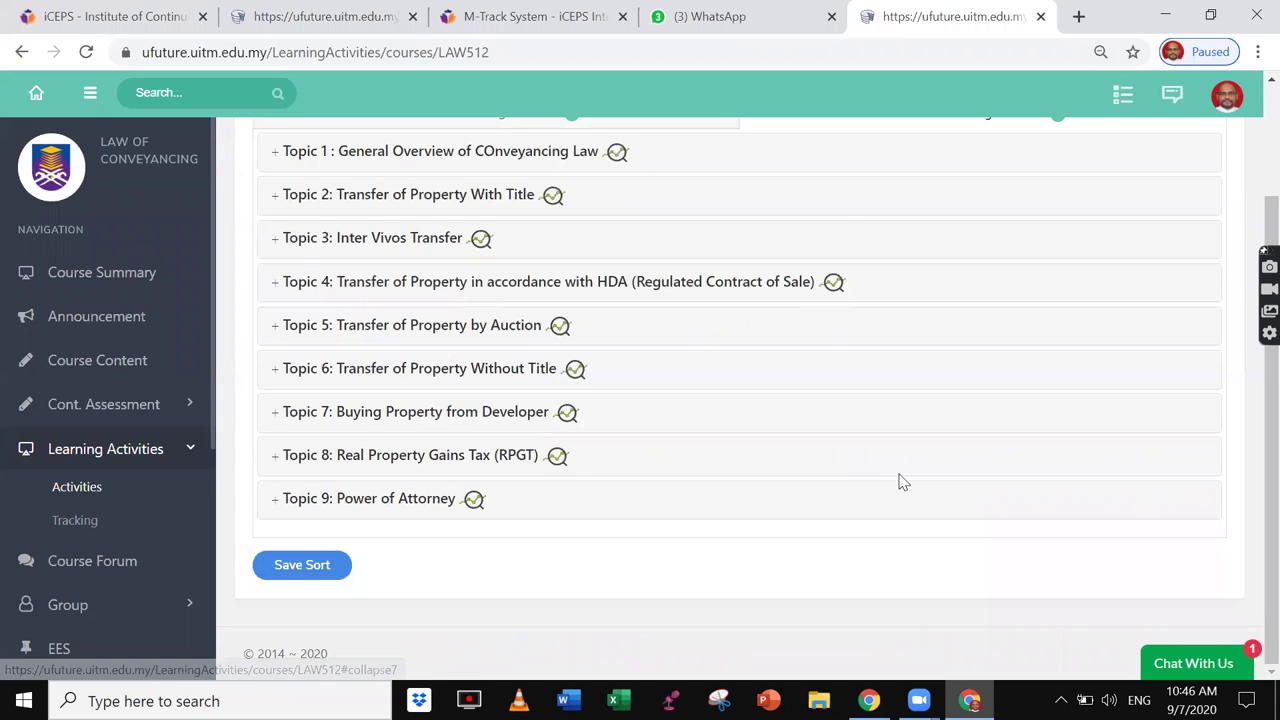
pyautogui.scroll(1, 903, 468)
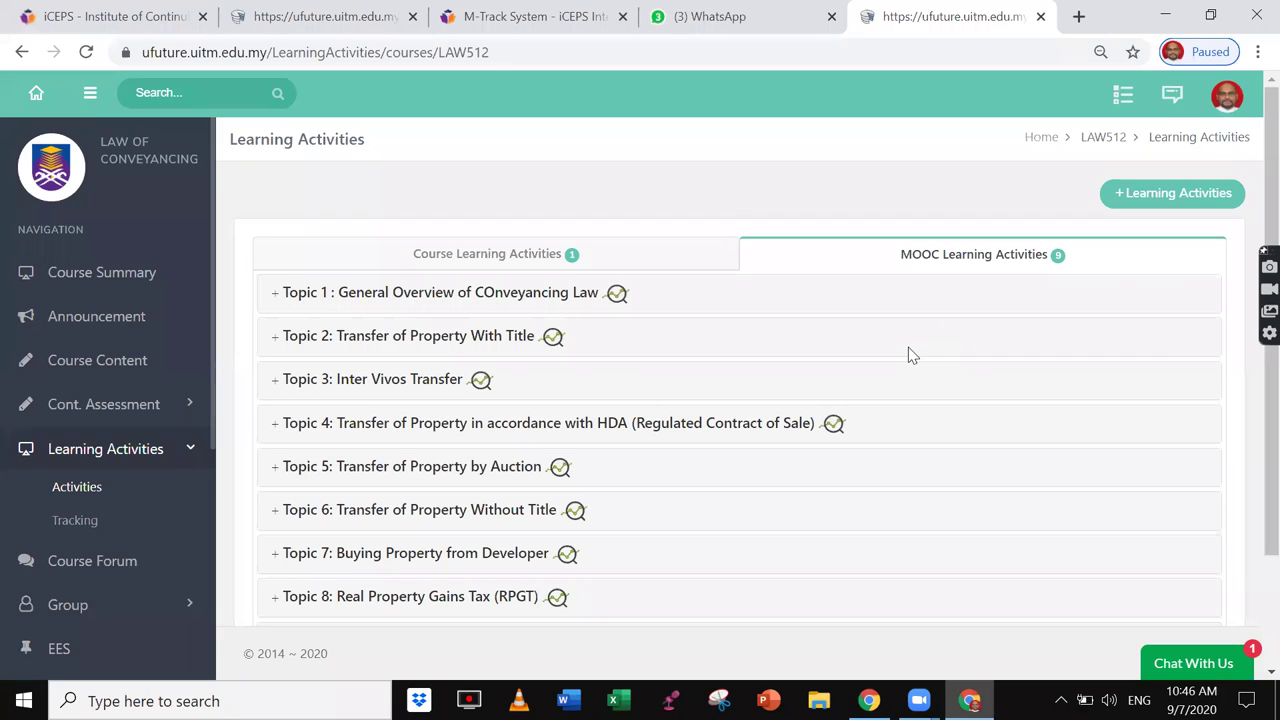
# - Switch to the UFUTURE Courses List and go back from it to the iCEPS home page
pyautogui.click(316, 18)
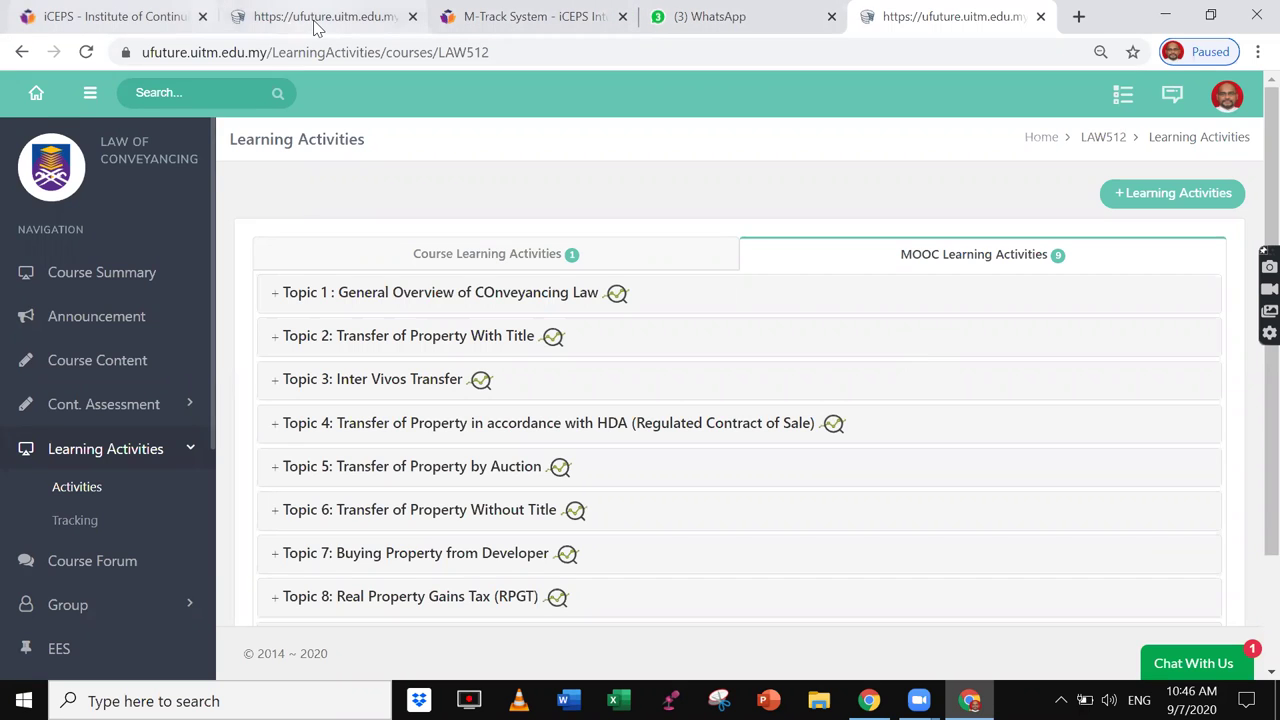
pyautogui.scroll(10, 432, 272)
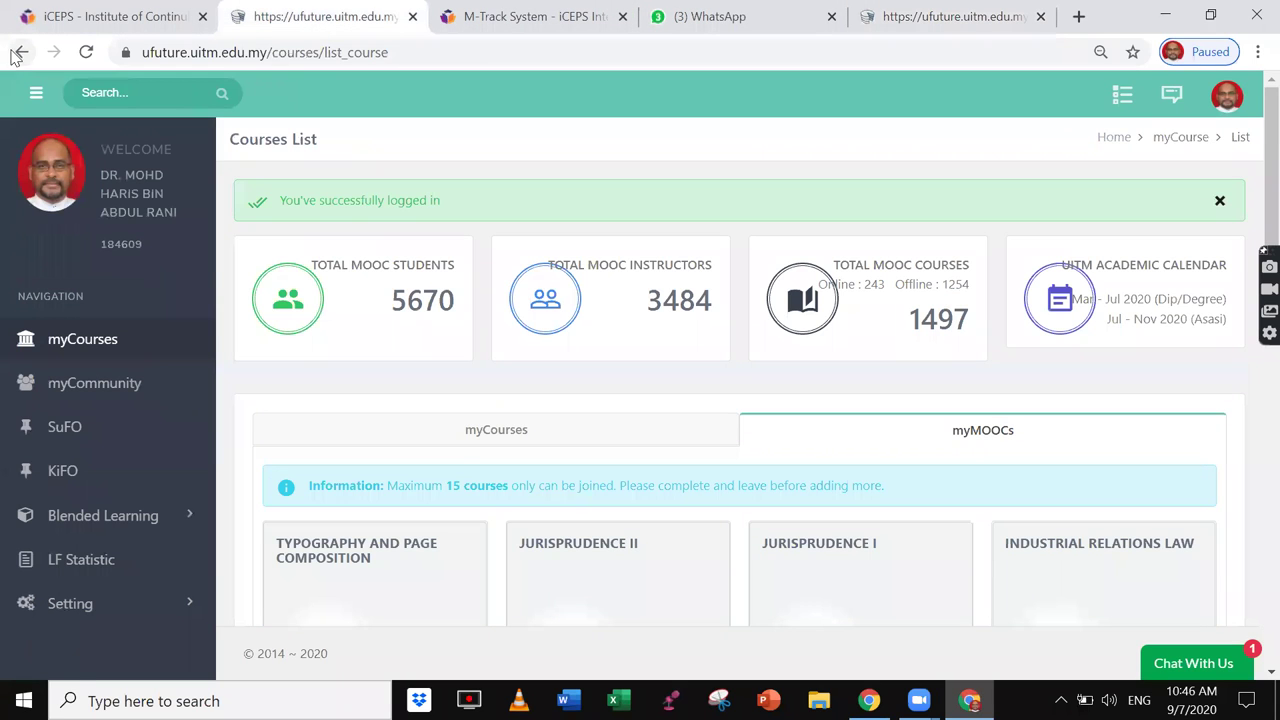
pyautogui.click(17, 55)
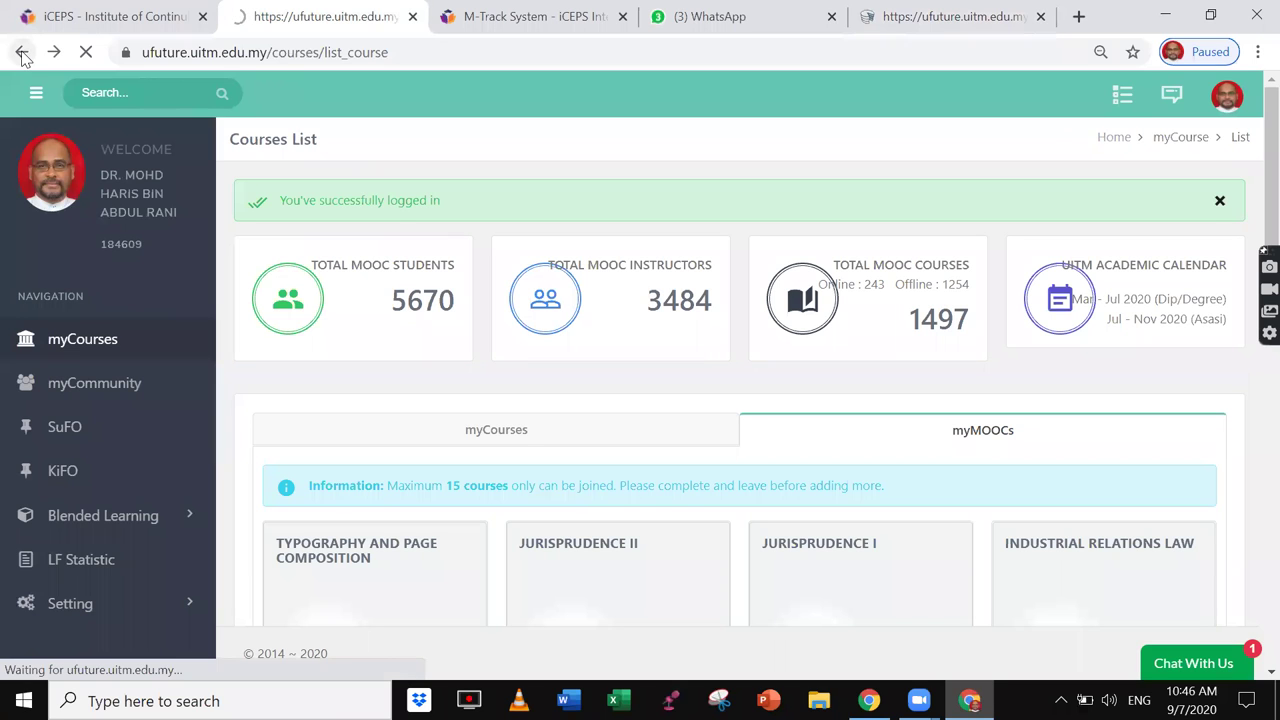
pyautogui.click(22, 55)
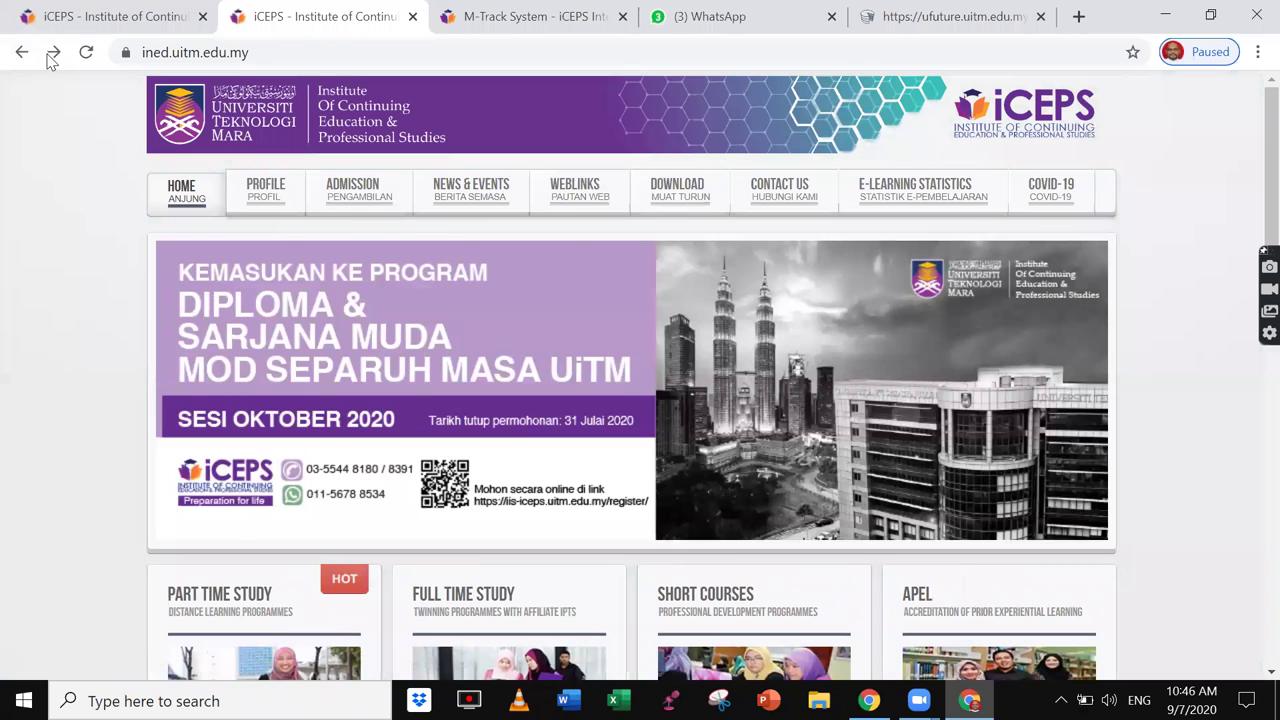
# - Open the UFUTURE login page from the iCEPS site, log in as a lecturer, and look over the Courses List
pyautogui.moveTo(557, 206)
pyautogui.click(572, 460)
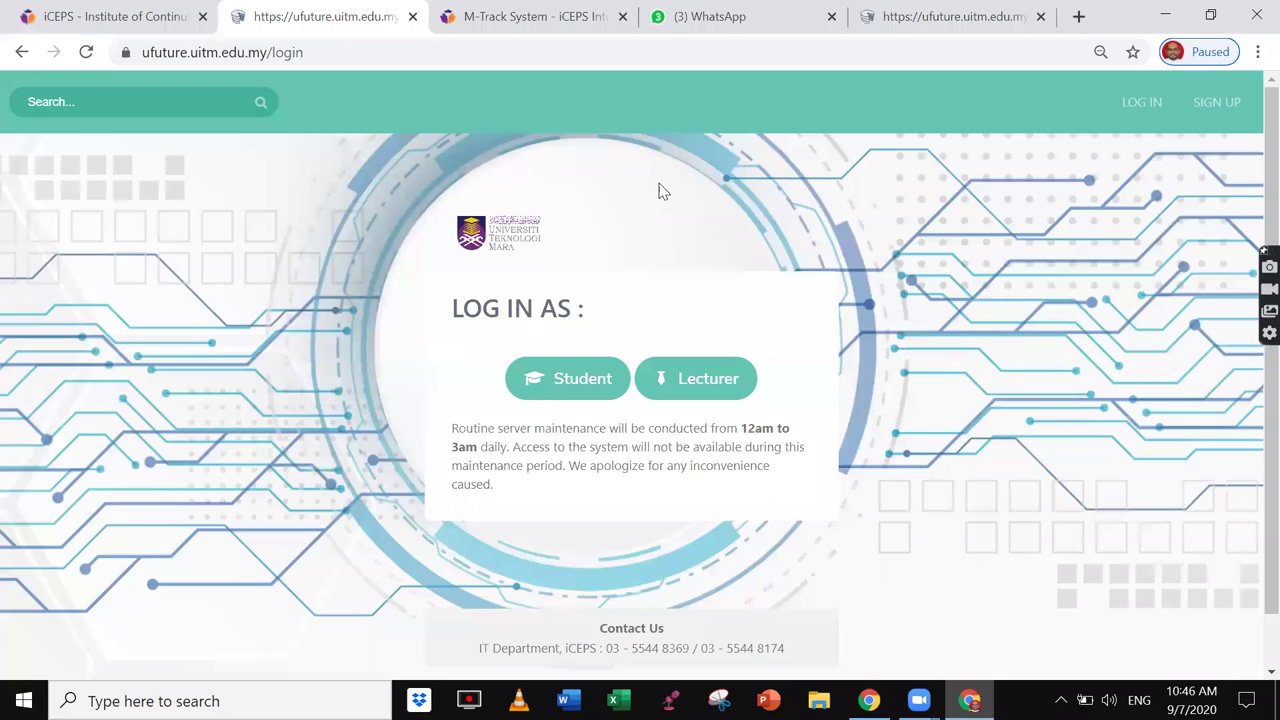
pyautogui.click(698, 384)
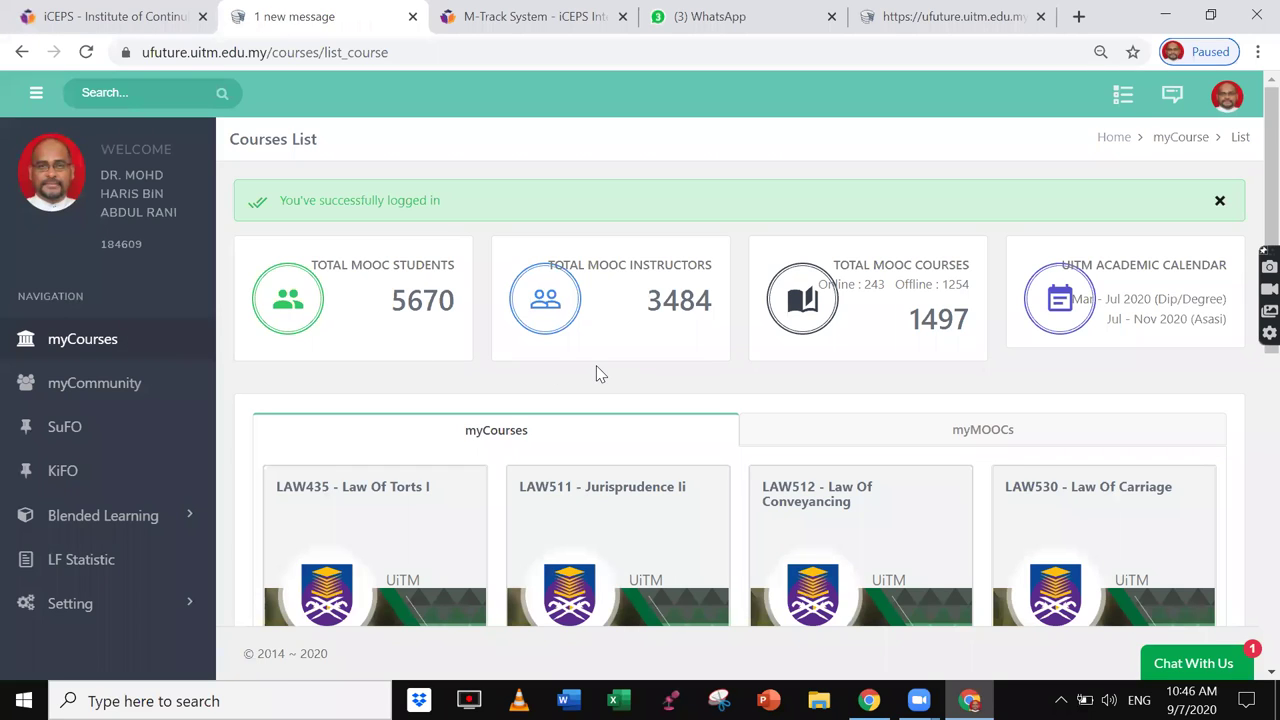
pyautogui.scroll(-1, 600, 374)
pyautogui.scroll(1, 600, 374)
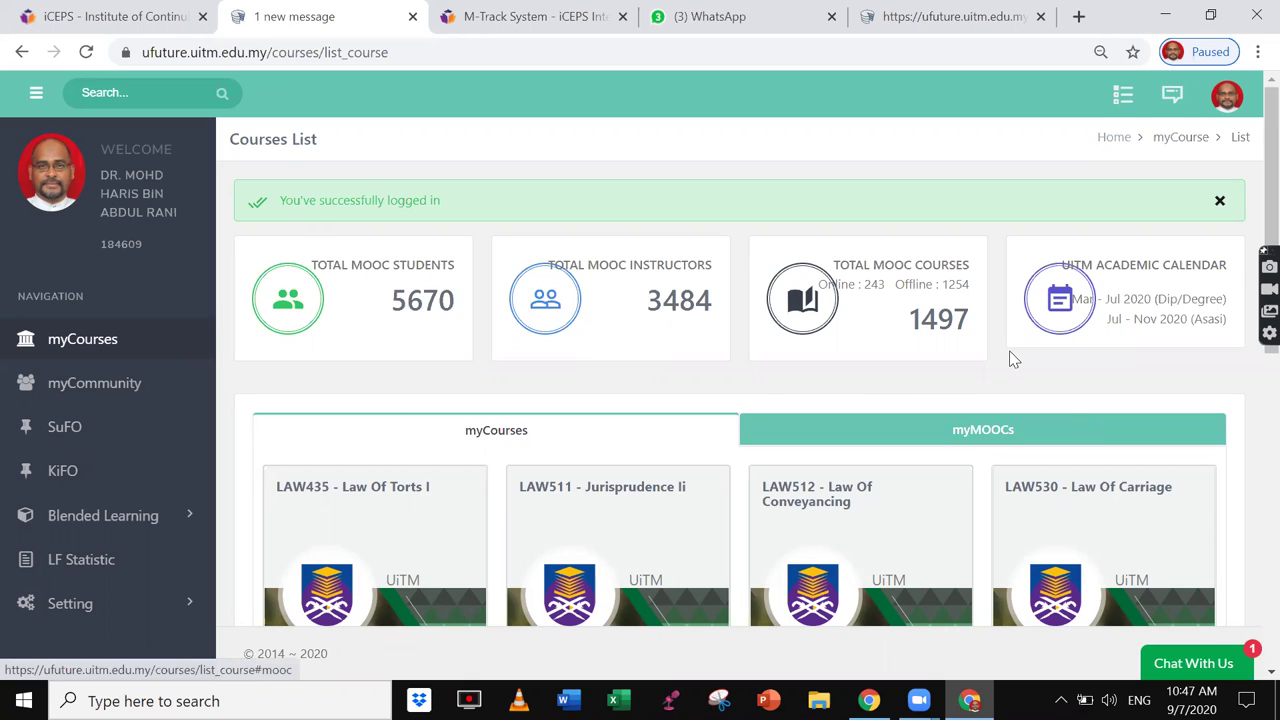
# - Switch to WhatsApp and show the latest messages in the FUU MOOC 2020 group
pyautogui.click(704, 25)
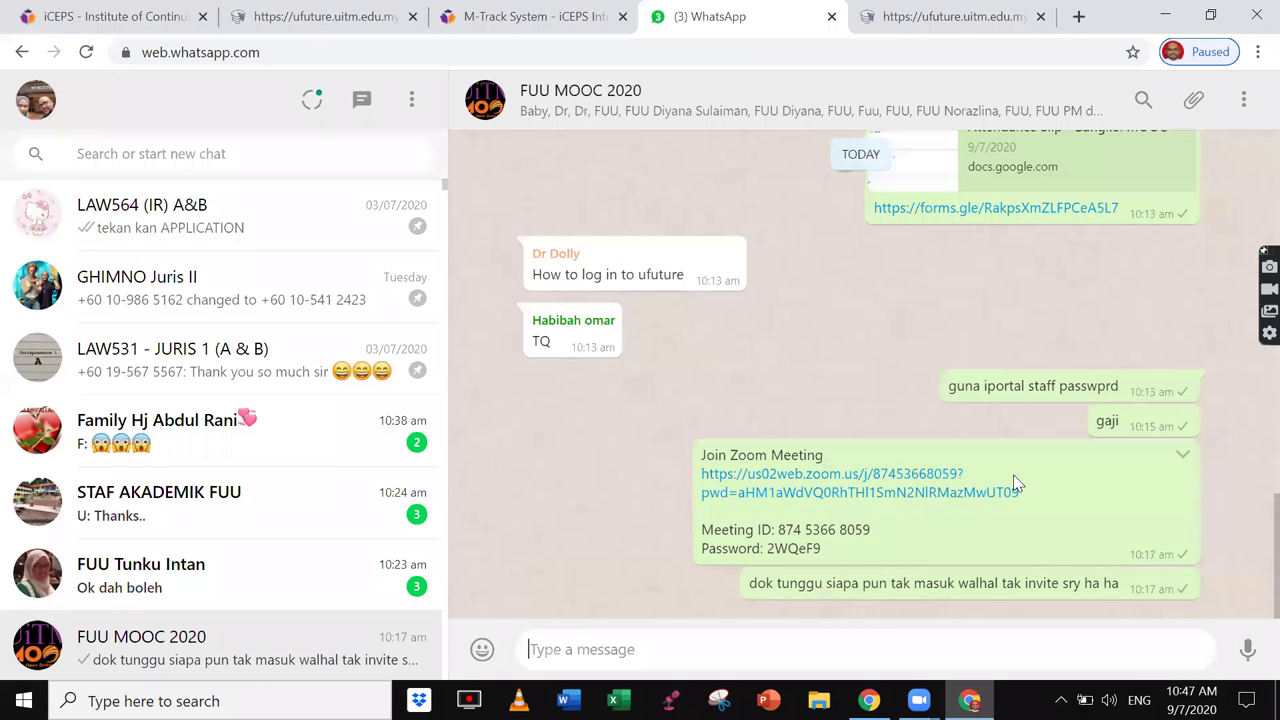
# - Switch from WhatsApp to UFUTURE, glance at the LAW512 Learning Activities, and look through the myCourses cards on the Courses List
pyautogui.hotkey('ctrl', '2')
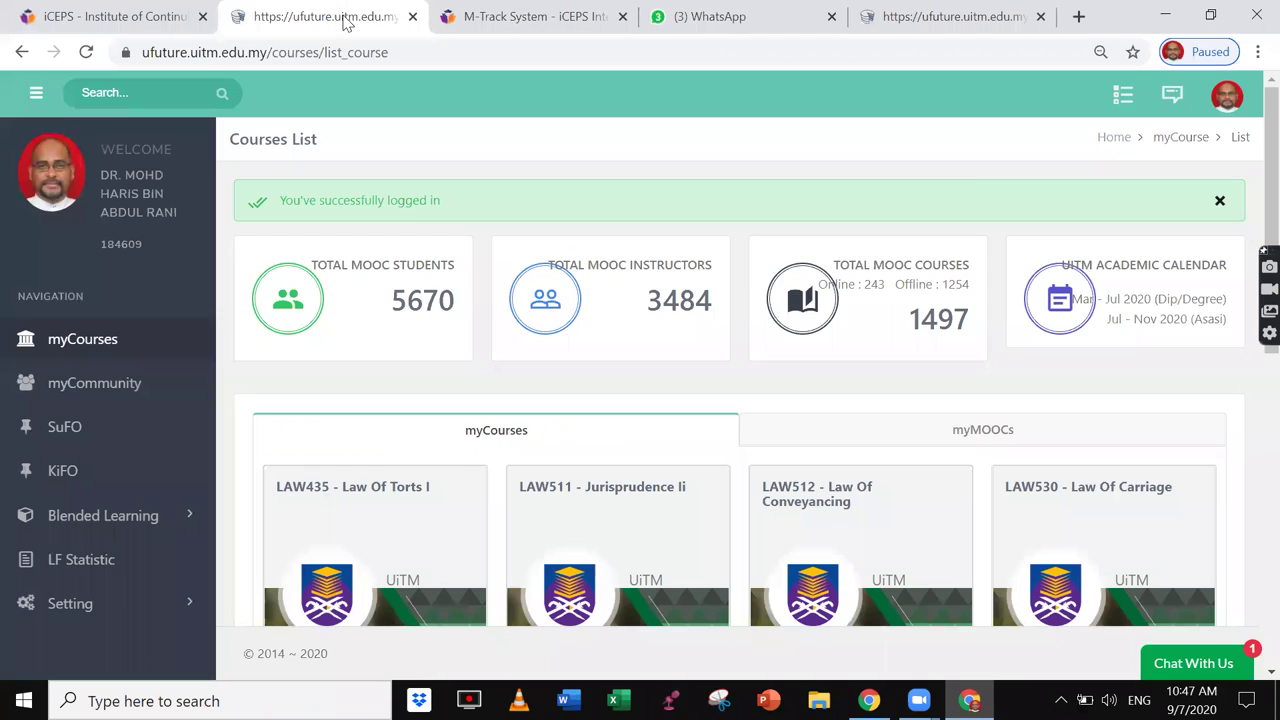
pyautogui.click(946, 23)
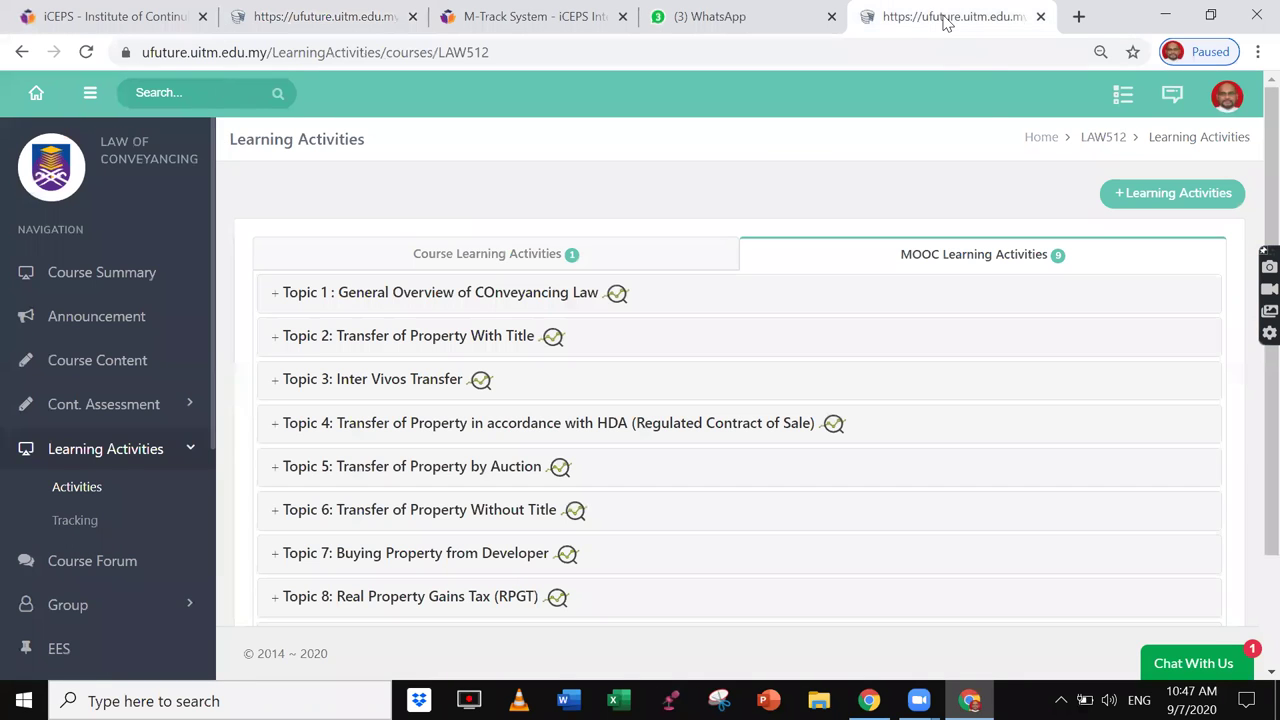
pyautogui.click(327, 22)
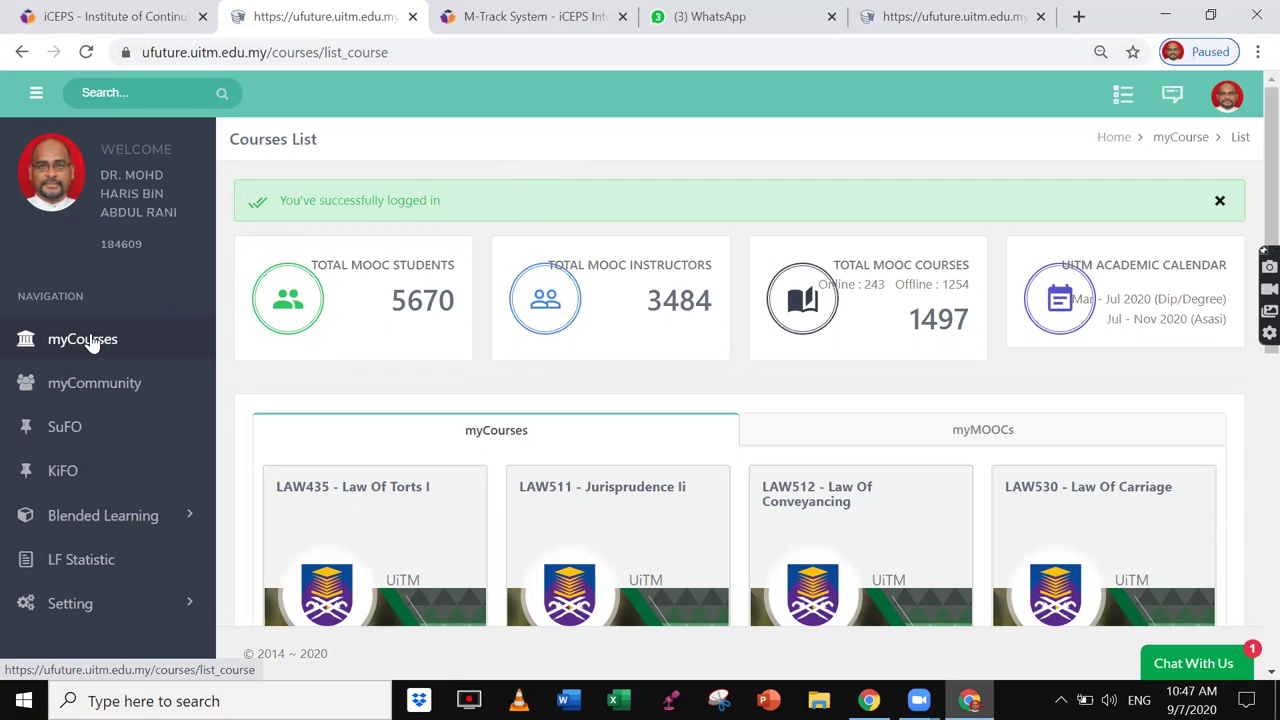
pyautogui.scroll(-3, 90, 342)
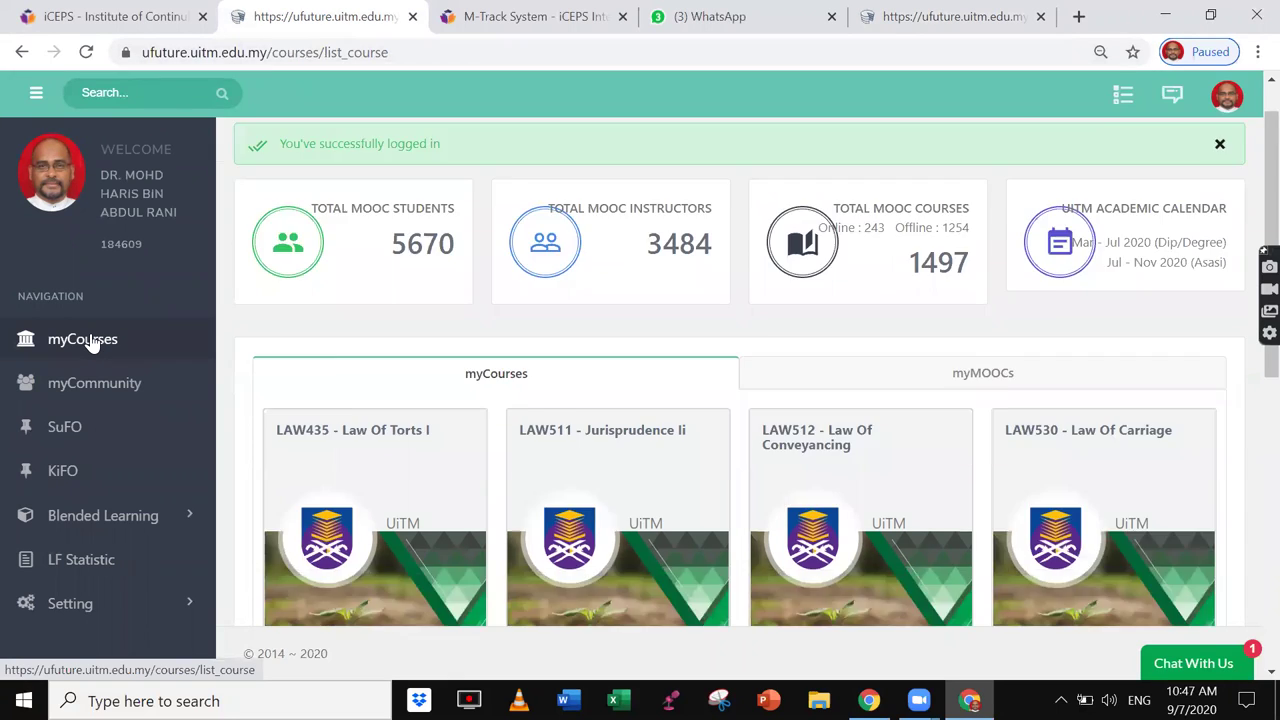
pyautogui.scroll(-5, 175, 513)
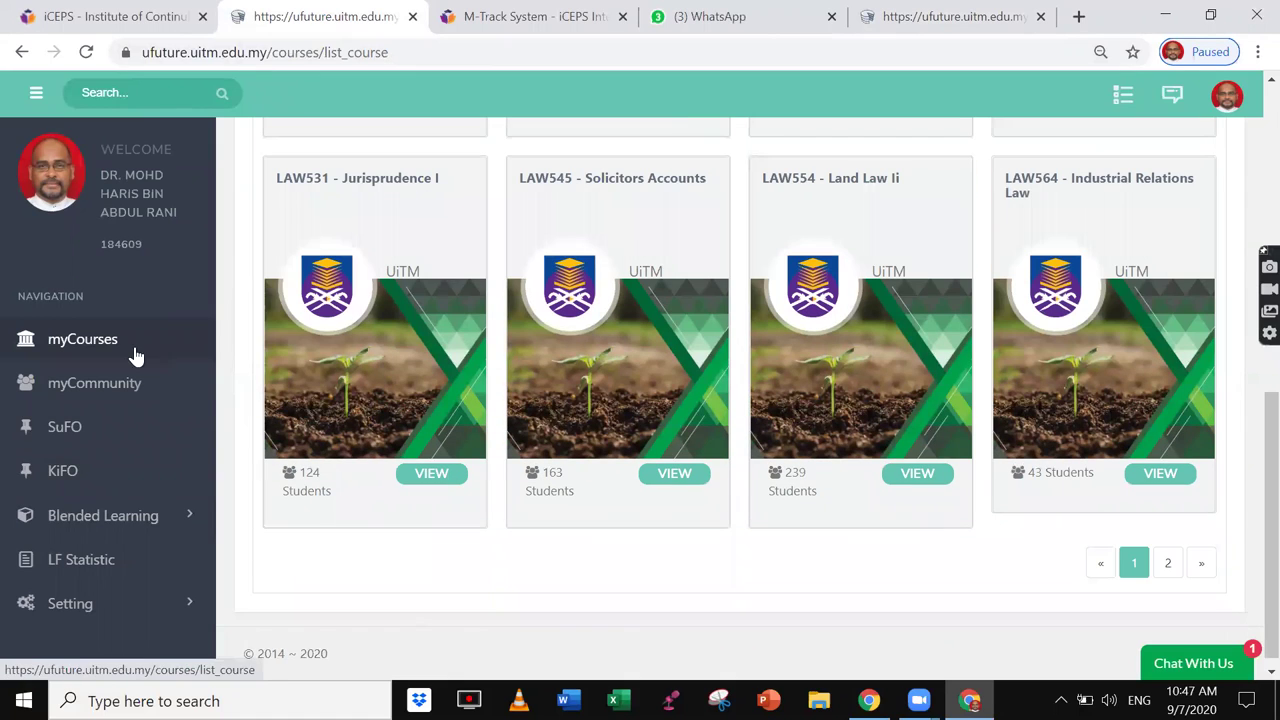
# - Expand Setting and its Course/Group entry to show the Join Course/Group and Leave Course/Group options
pyautogui.click(87, 603)
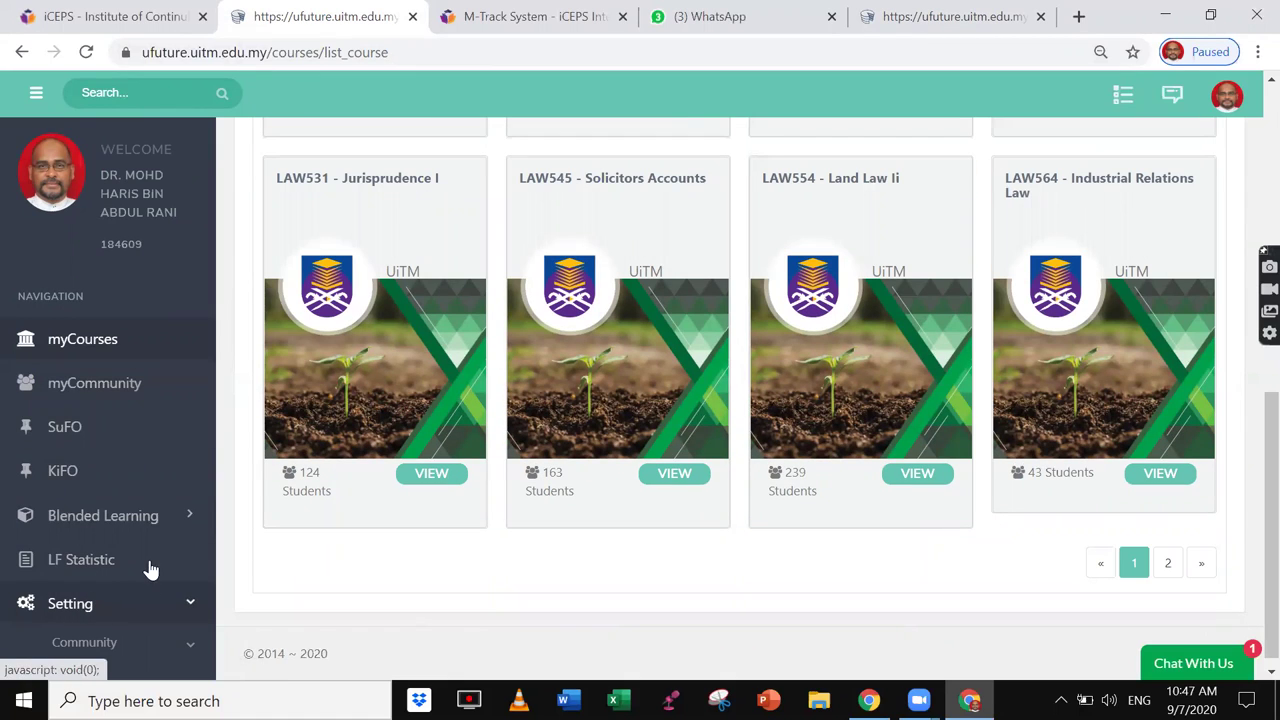
pyautogui.scroll(-1, 140, 560)
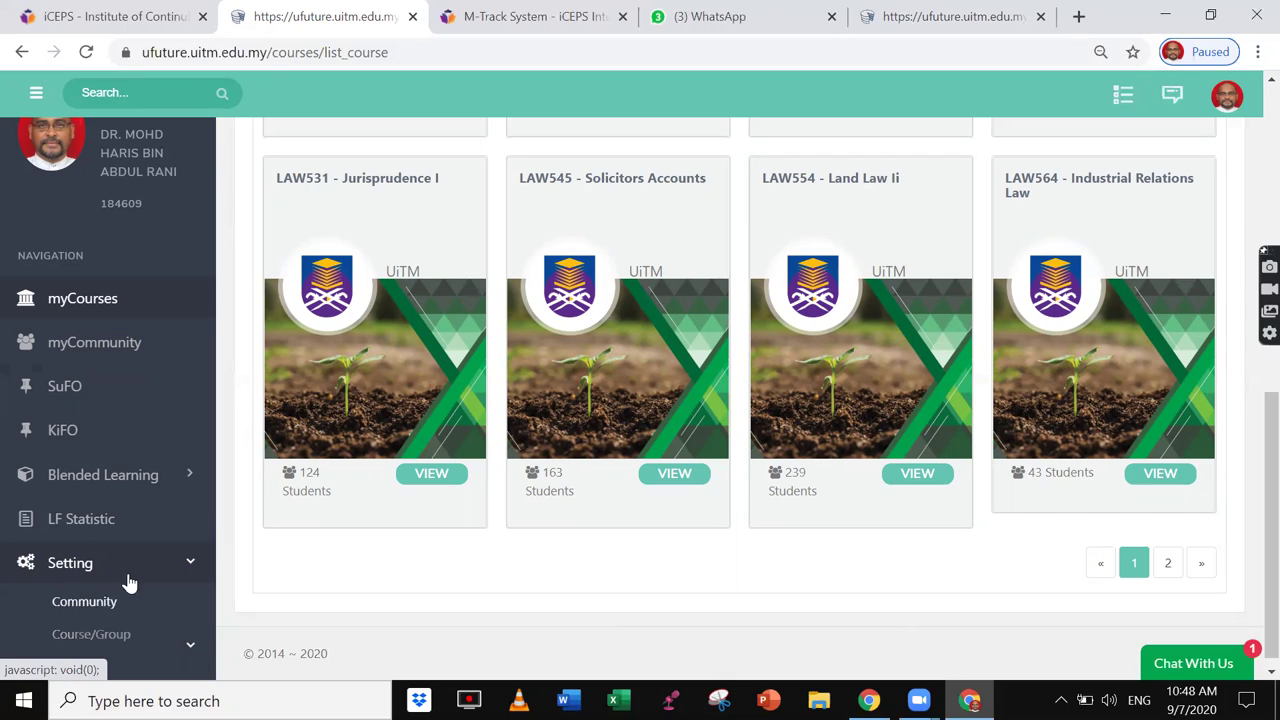
pyautogui.click(183, 565)
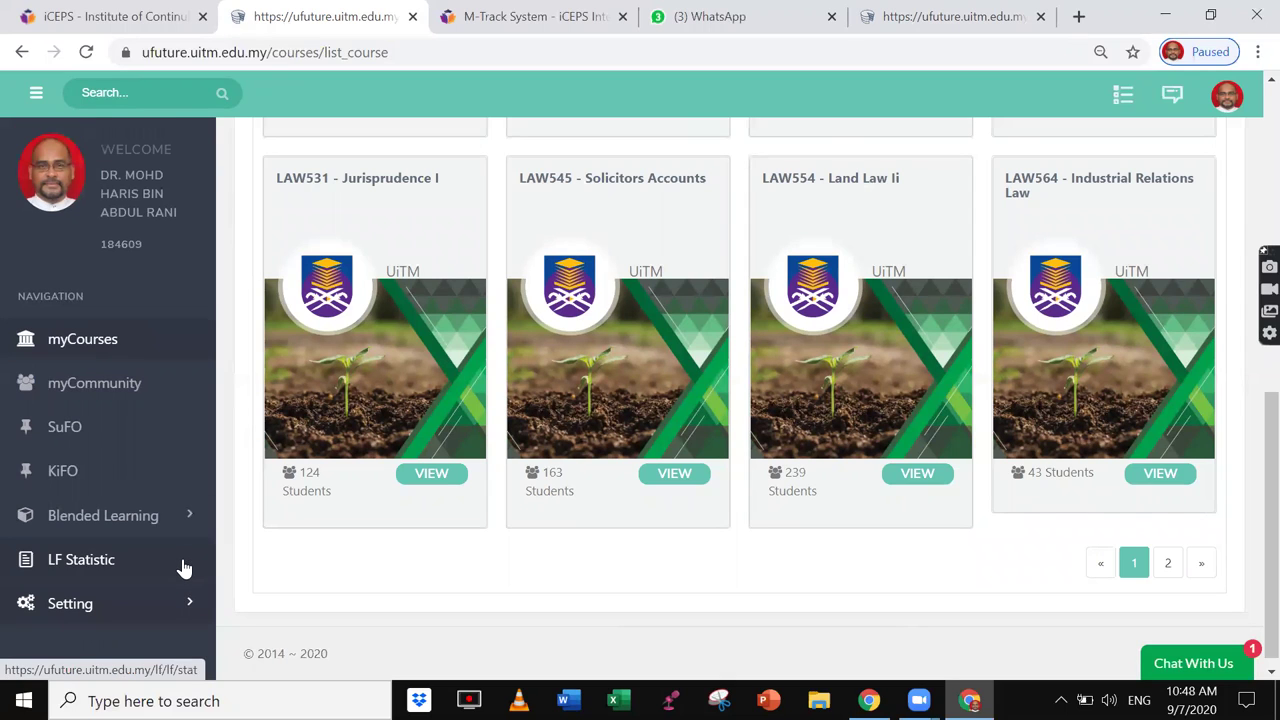
pyautogui.click(183, 606)
pyautogui.click(191, 606)
pyautogui.click(191, 606)
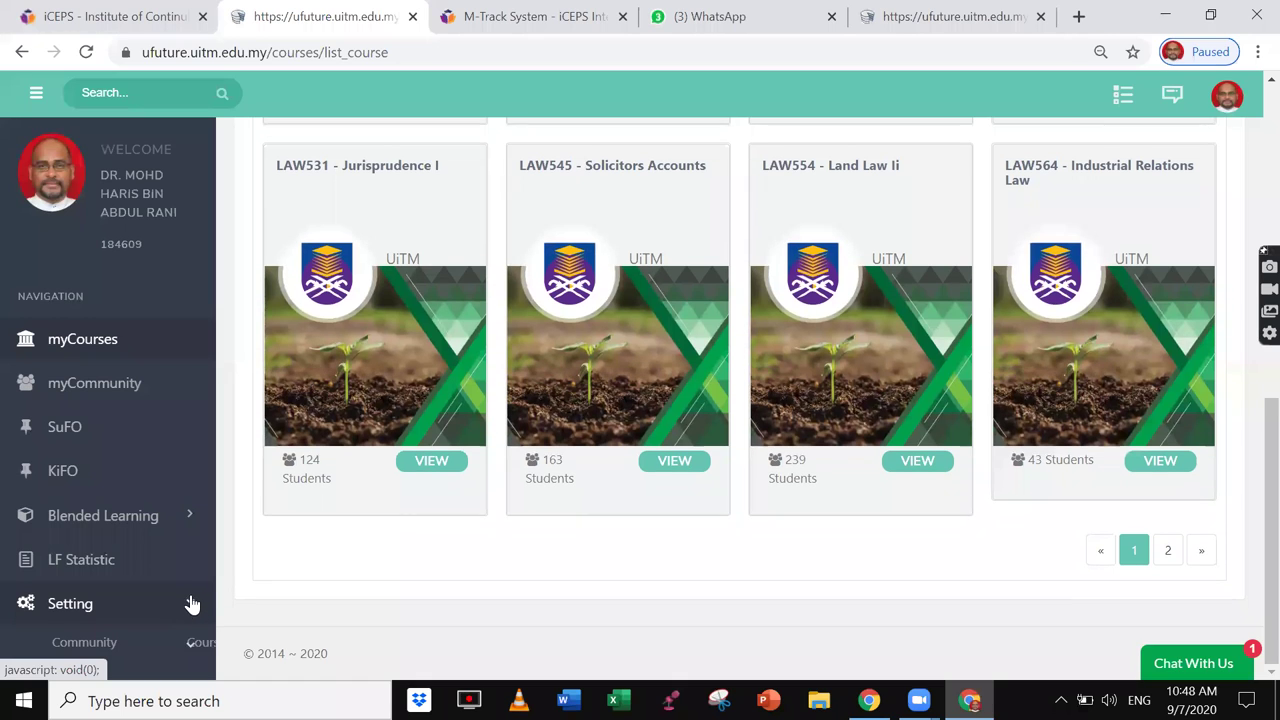
pyautogui.scroll(-1, 157, 622)
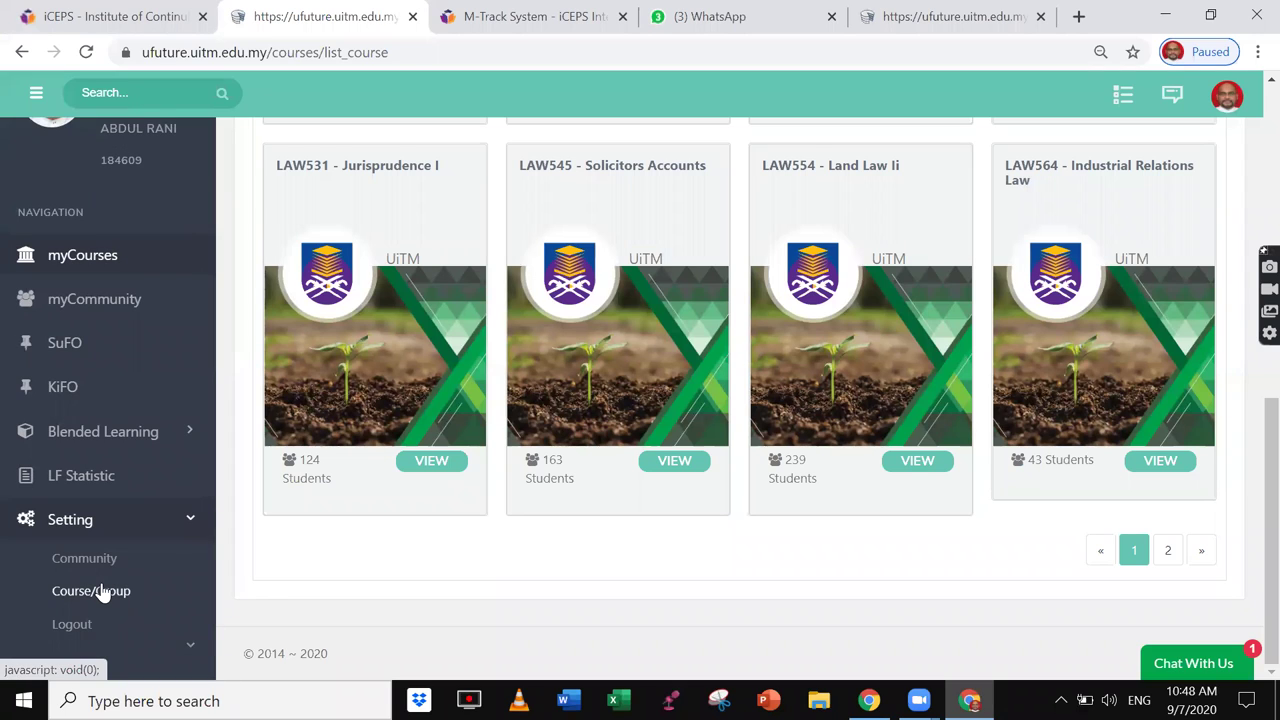
pyautogui.click(101, 591)
pyautogui.scroll(-2, 101, 591)
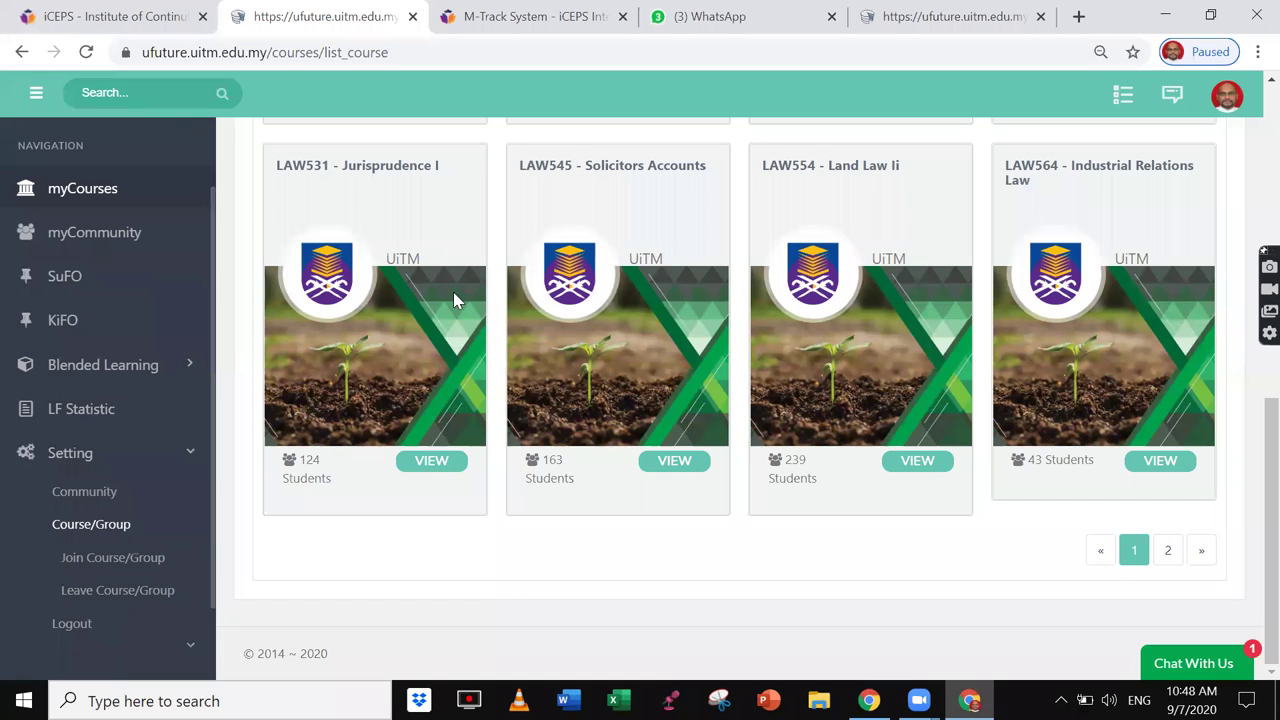
pyautogui.scroll(1, 130, 541)
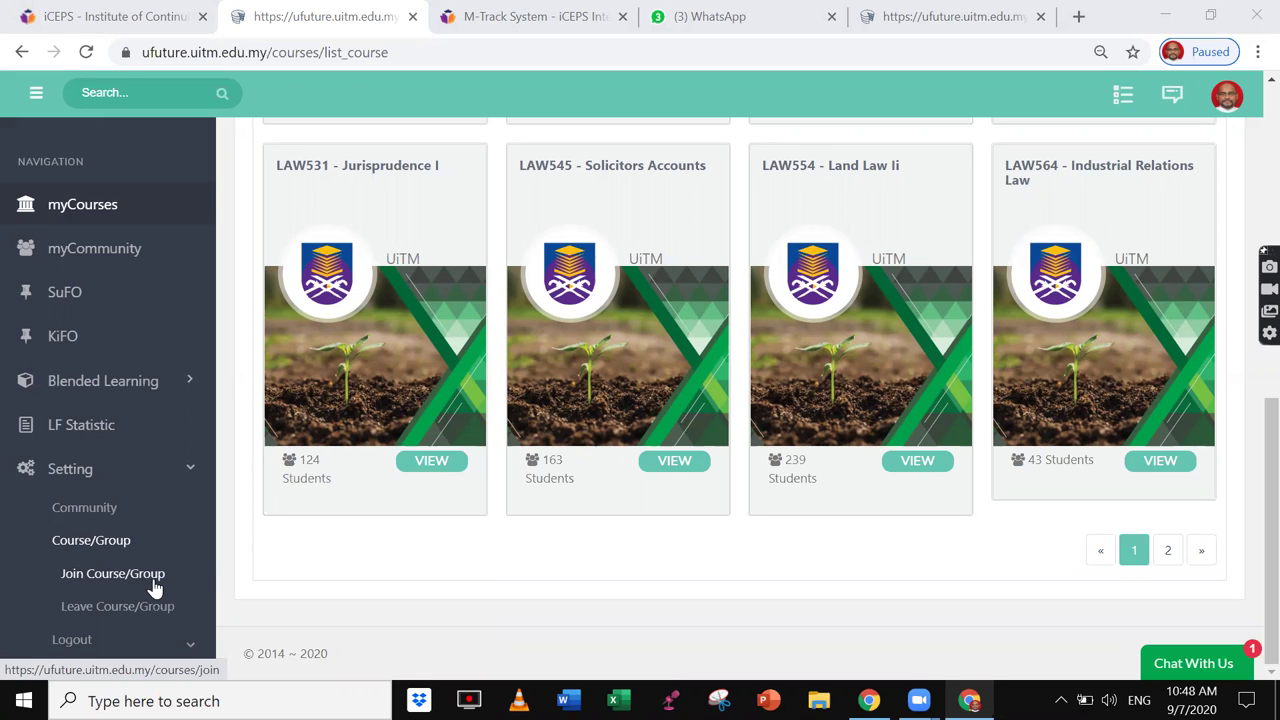
pyautogui.scroll(-1, 133, 583)
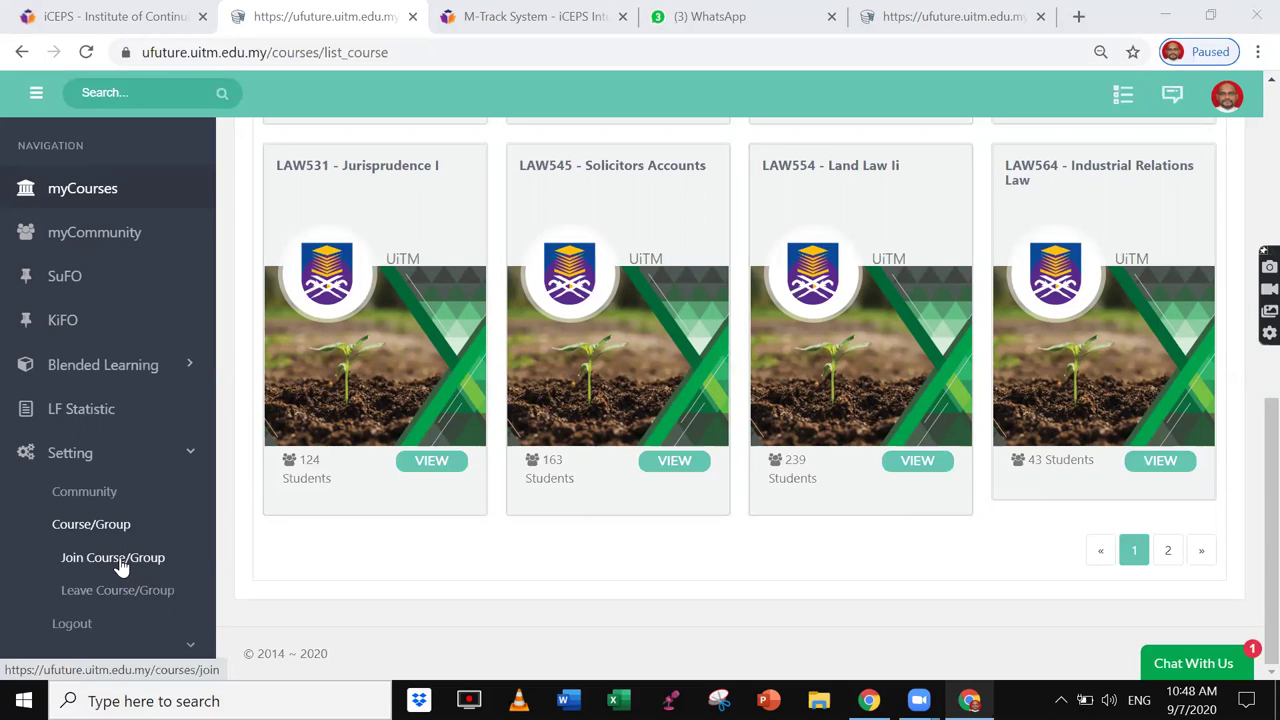
# - Open the Join Course page and enter law512 as the course to search for
pyautogui.click(116, 558)
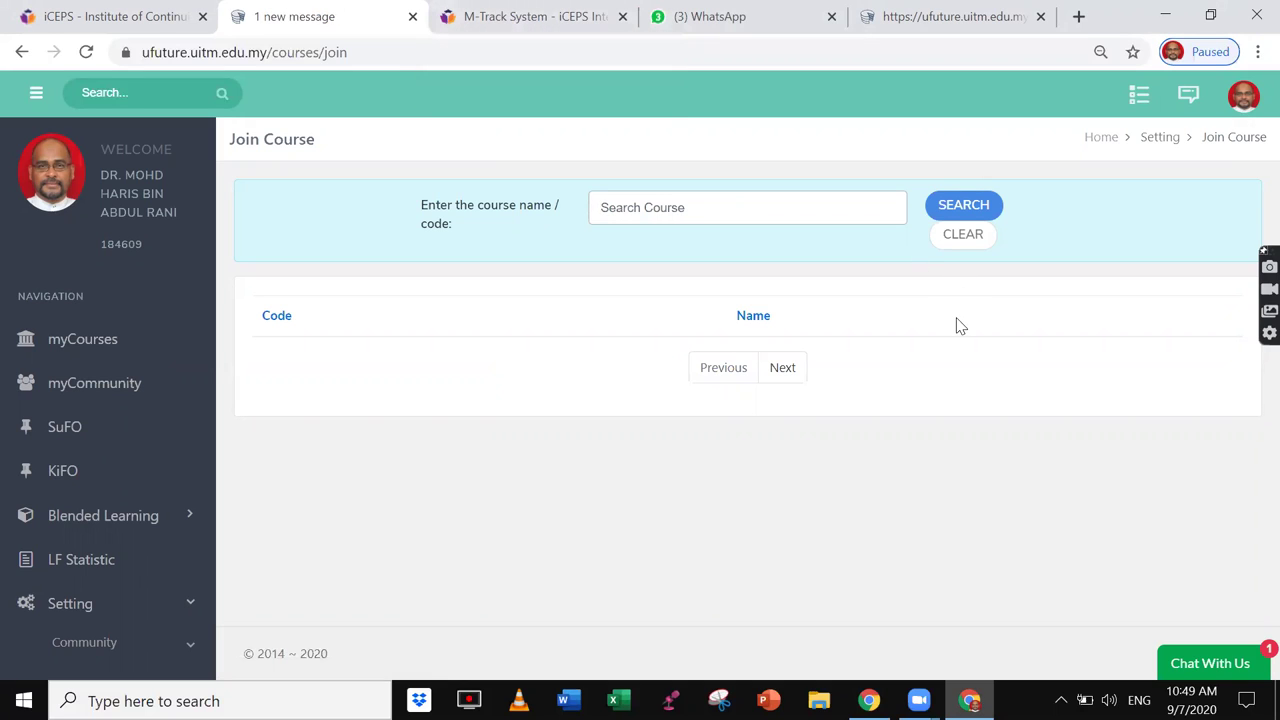
pyautogui.click(630, 208)
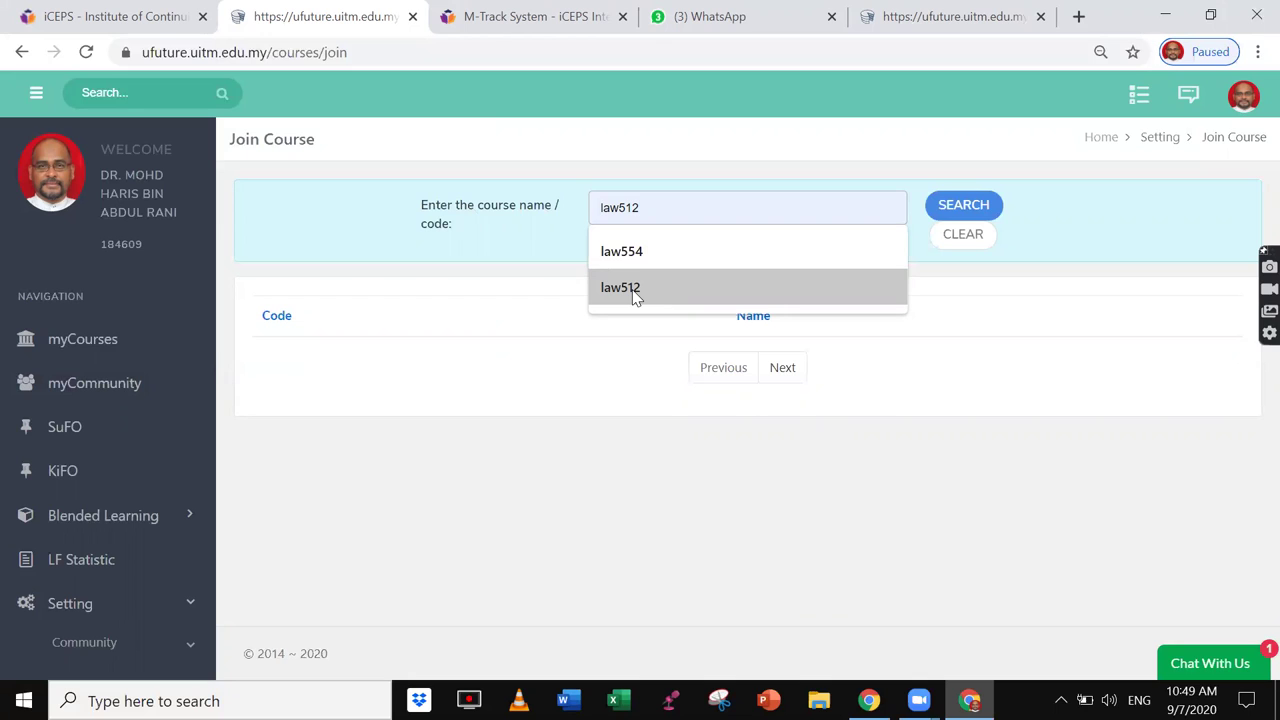
pyautogui.click(634, 290)
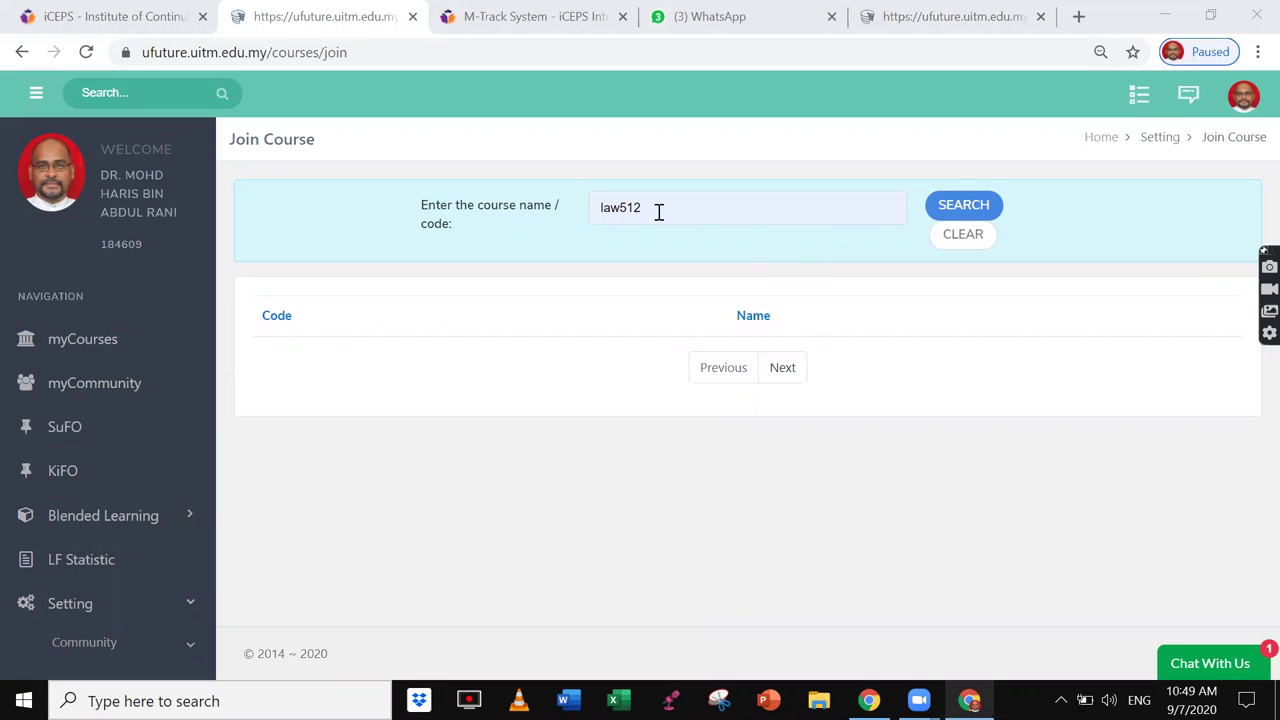
# - Show the Setting options for Course/Group again and reload the Join Course page from there
pyautogui.click(112, 612)
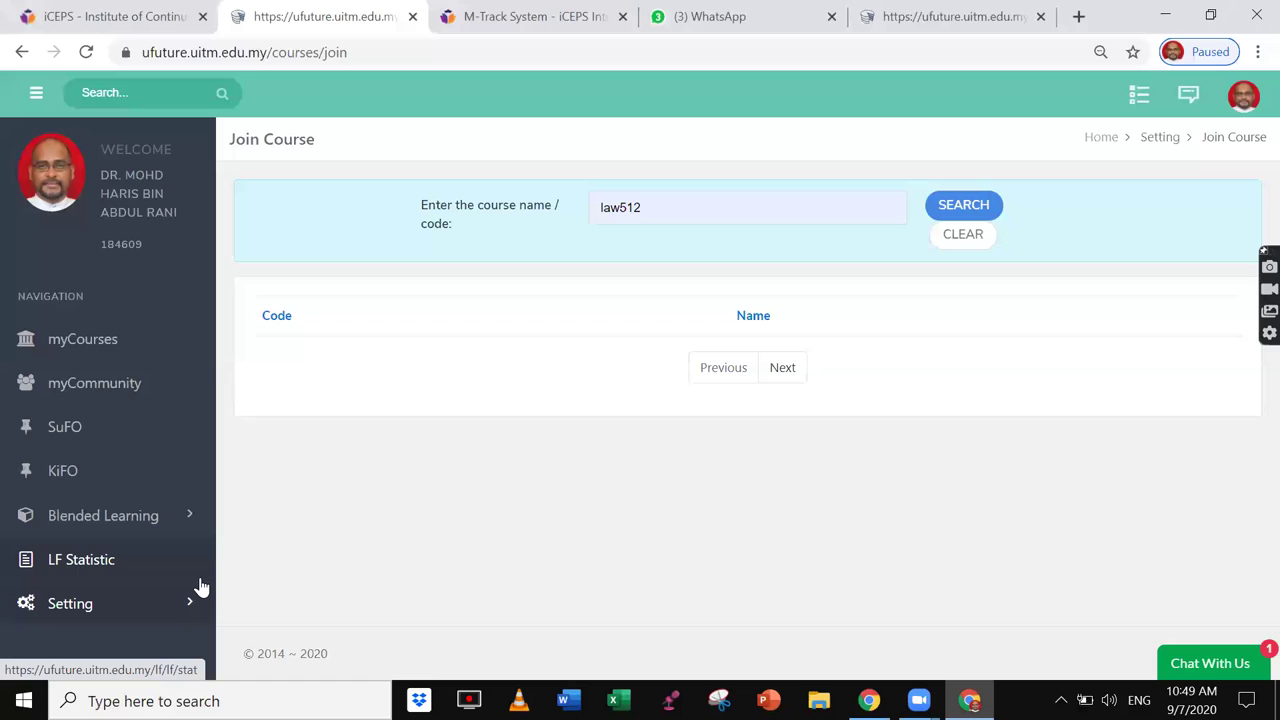
pyautogui.click(66, 605)
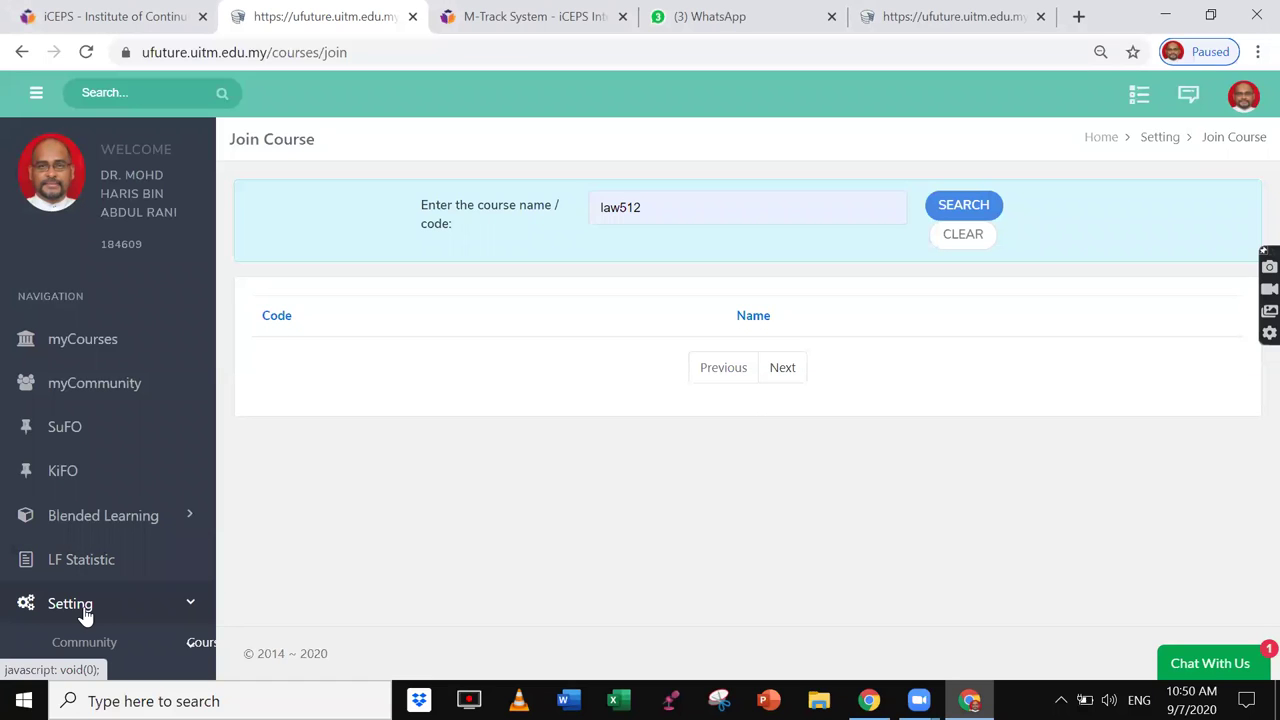
pyautogui.scroll(-2, 98, 608)
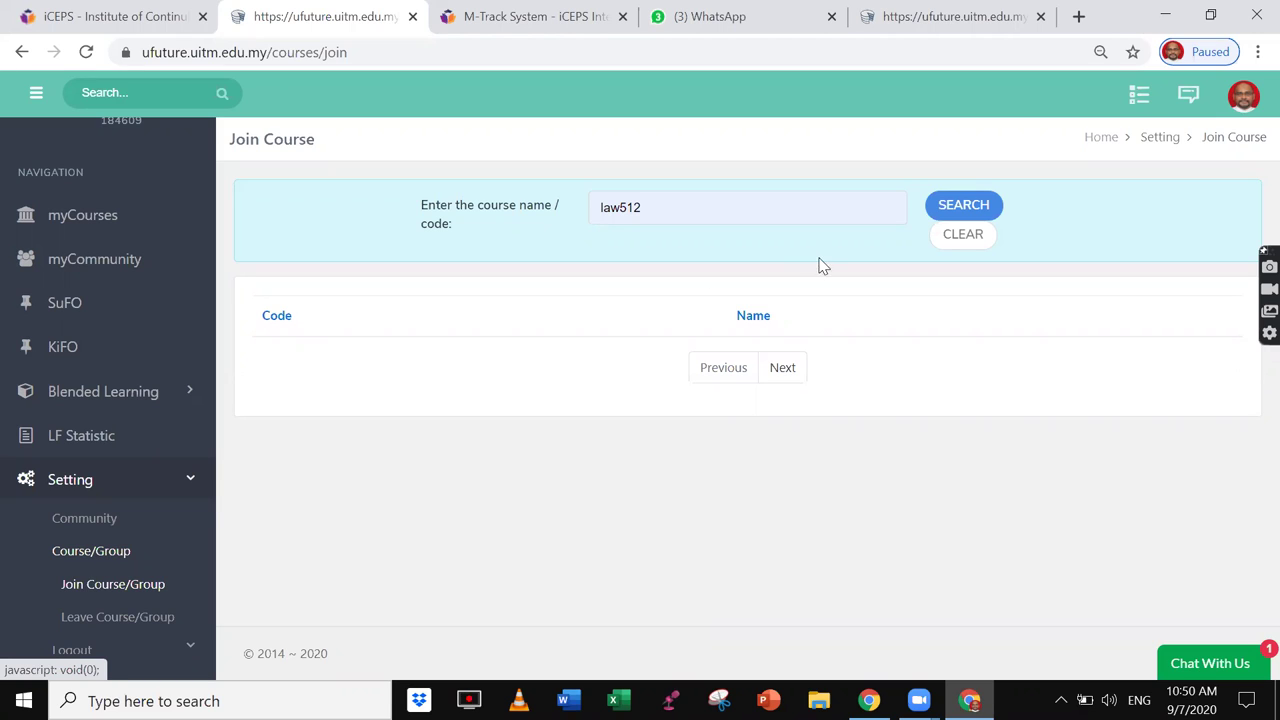
pyautogui.click(107, 590)
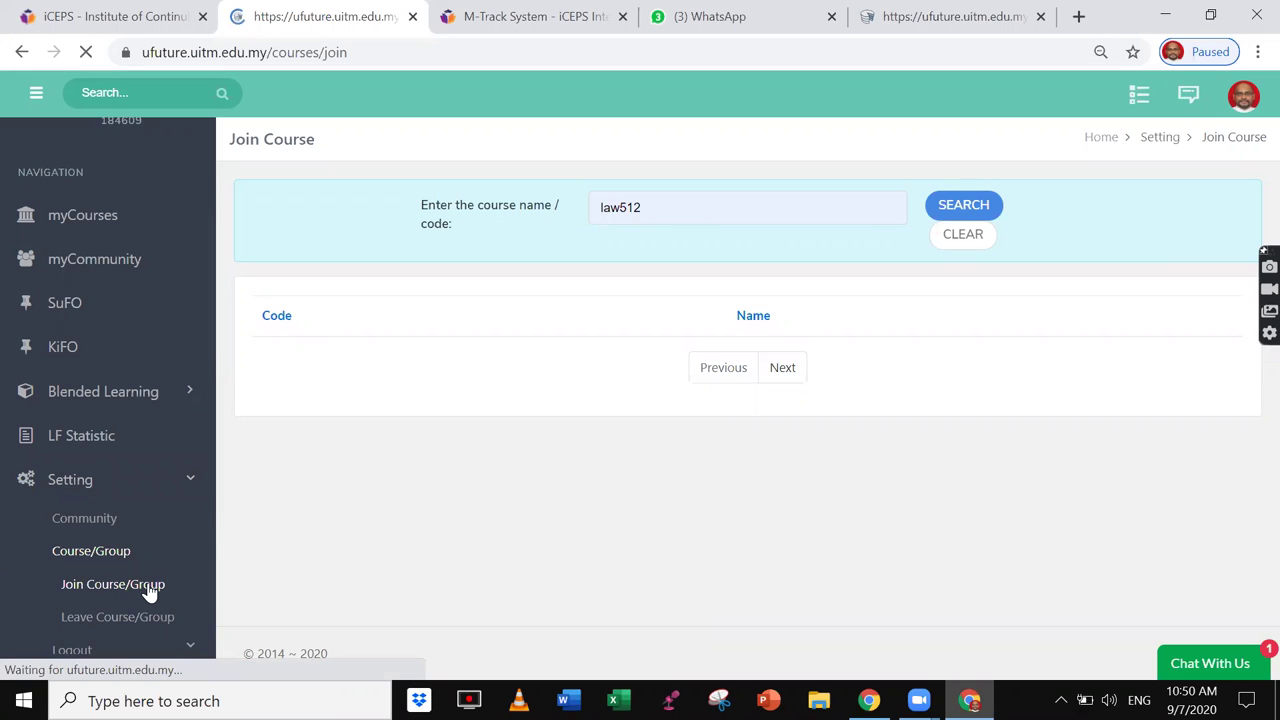
# - Return to the myCourses list and look over its course cards
pyautogui.scroll(-1, 137, 598)
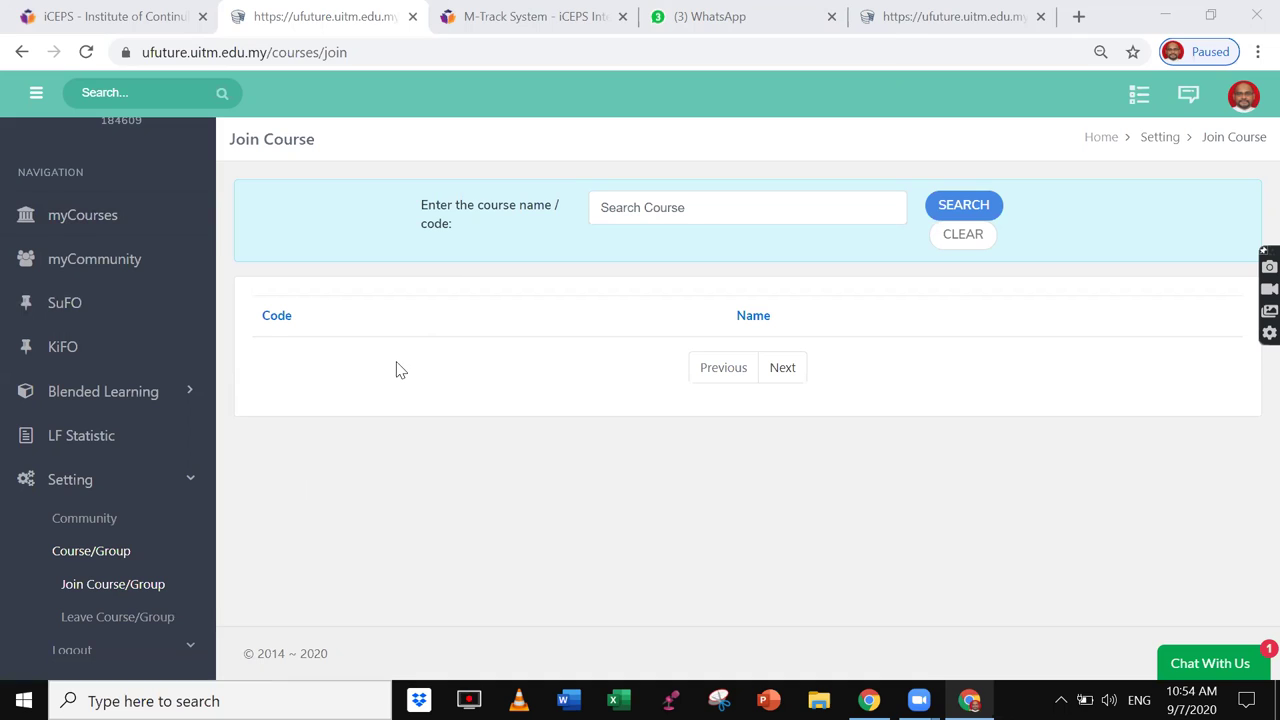
pyautogui.click(63, 223)
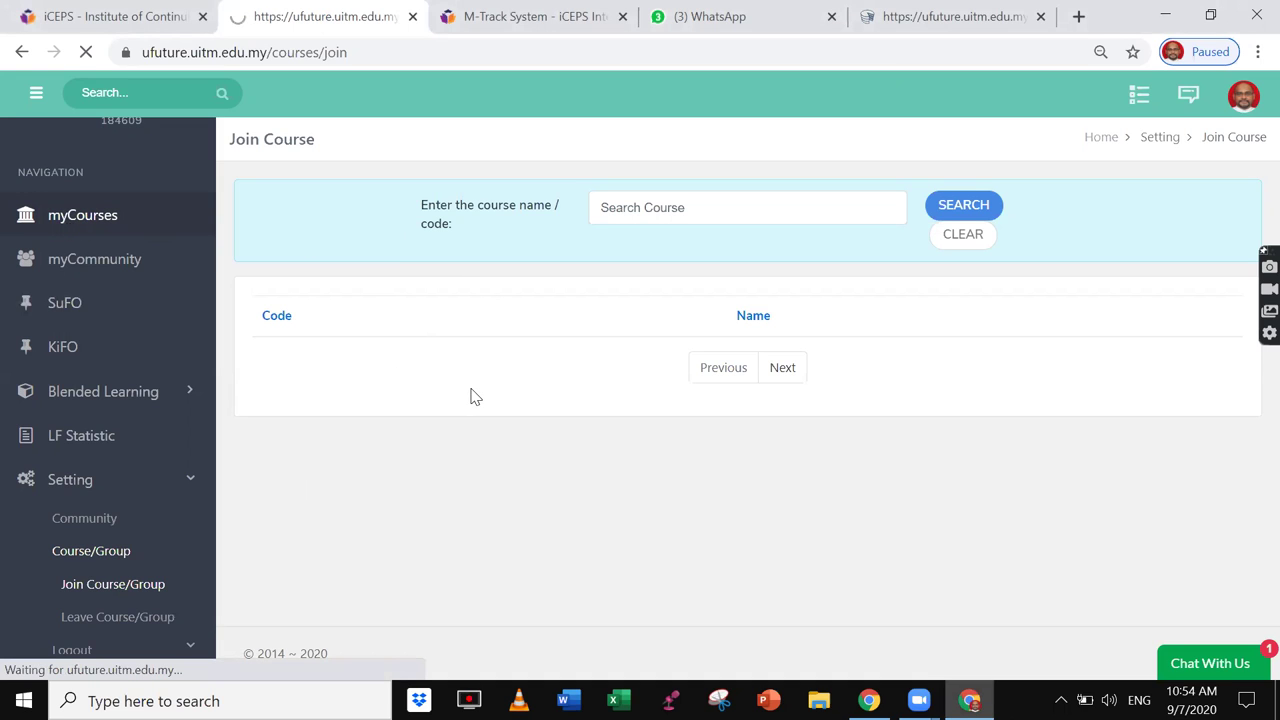
pyautogui.click(105, 224)
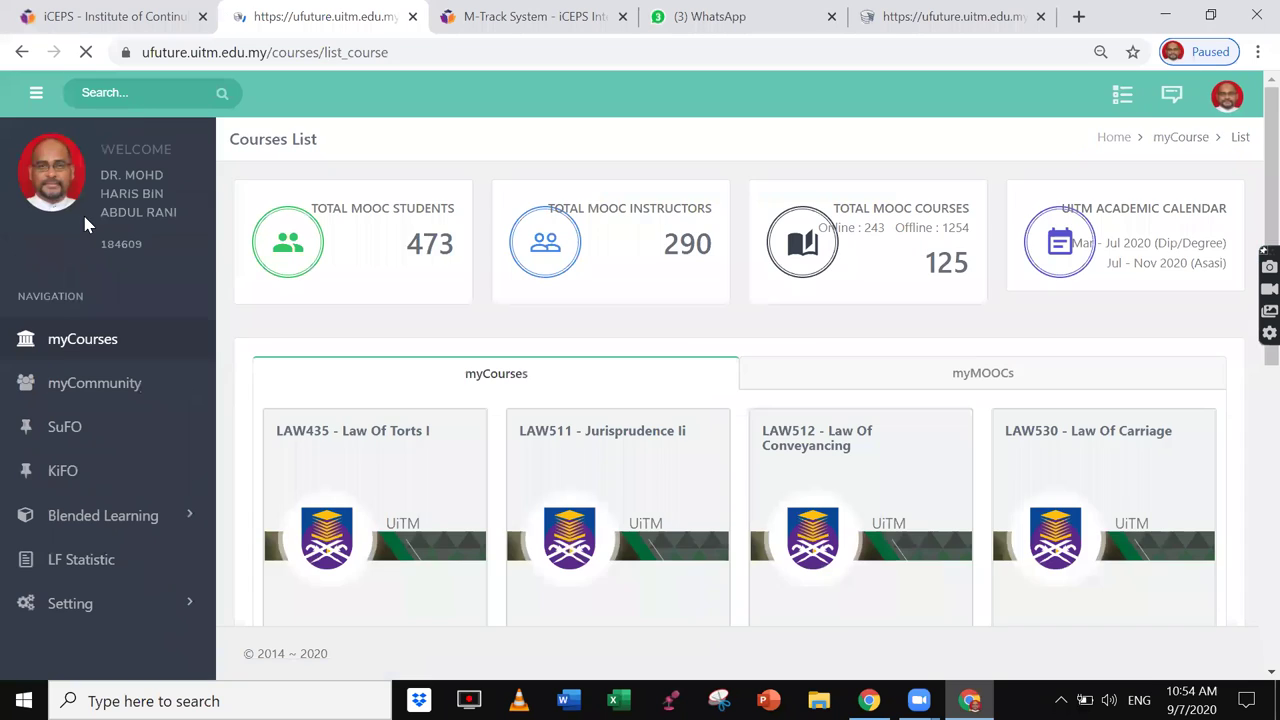
pyautogui.click(73, 345)
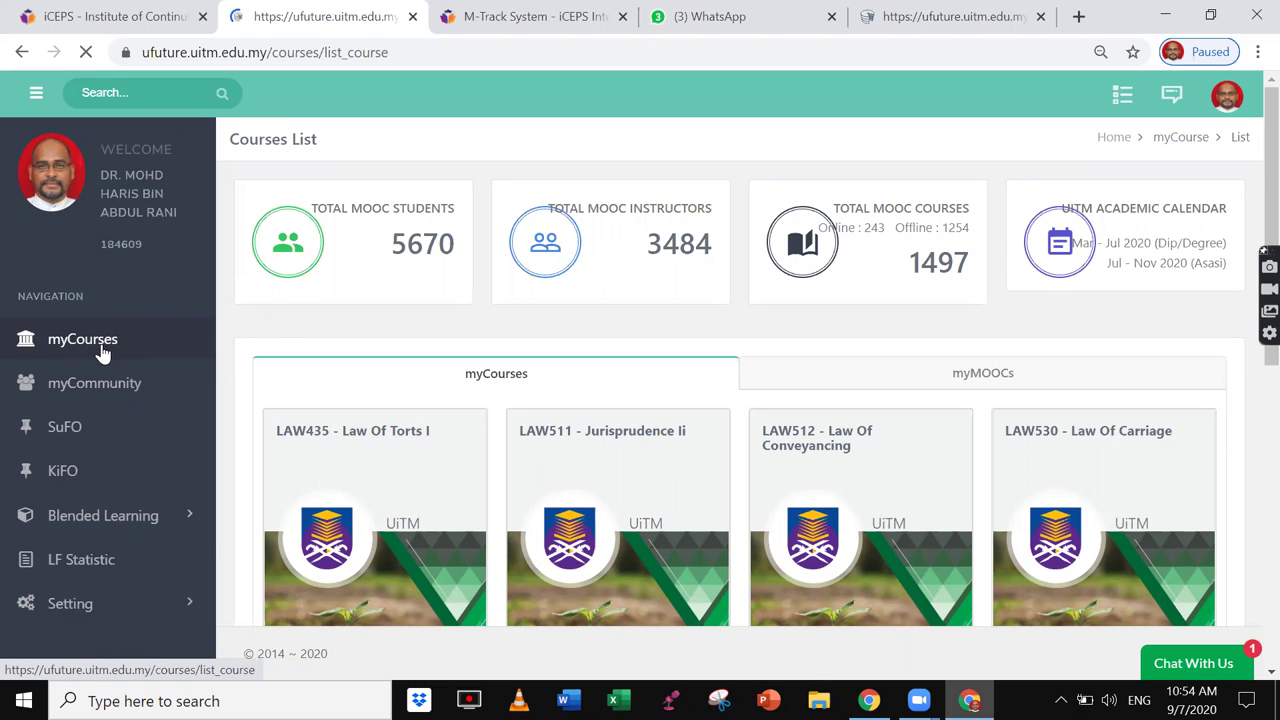
pyautogui.scroll(-2, 128, 548)
pyautogui.scroll(-1, 127, 552)
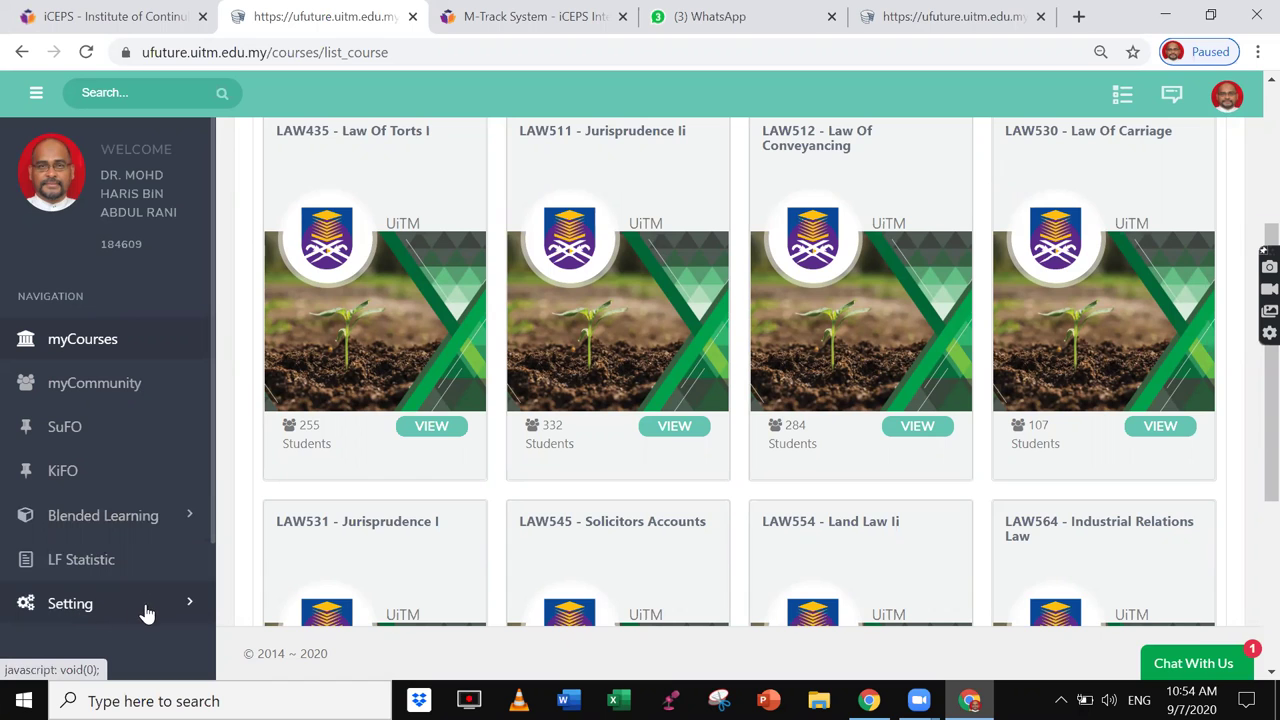
# - Expand Setting from the Courses List and show its Community, Course/Group and Logout options
pyautogui.click(187, 606)
pyautogui.scroll(-2, 183, 606)
pyautogui.scroll(-2, 160, 655)
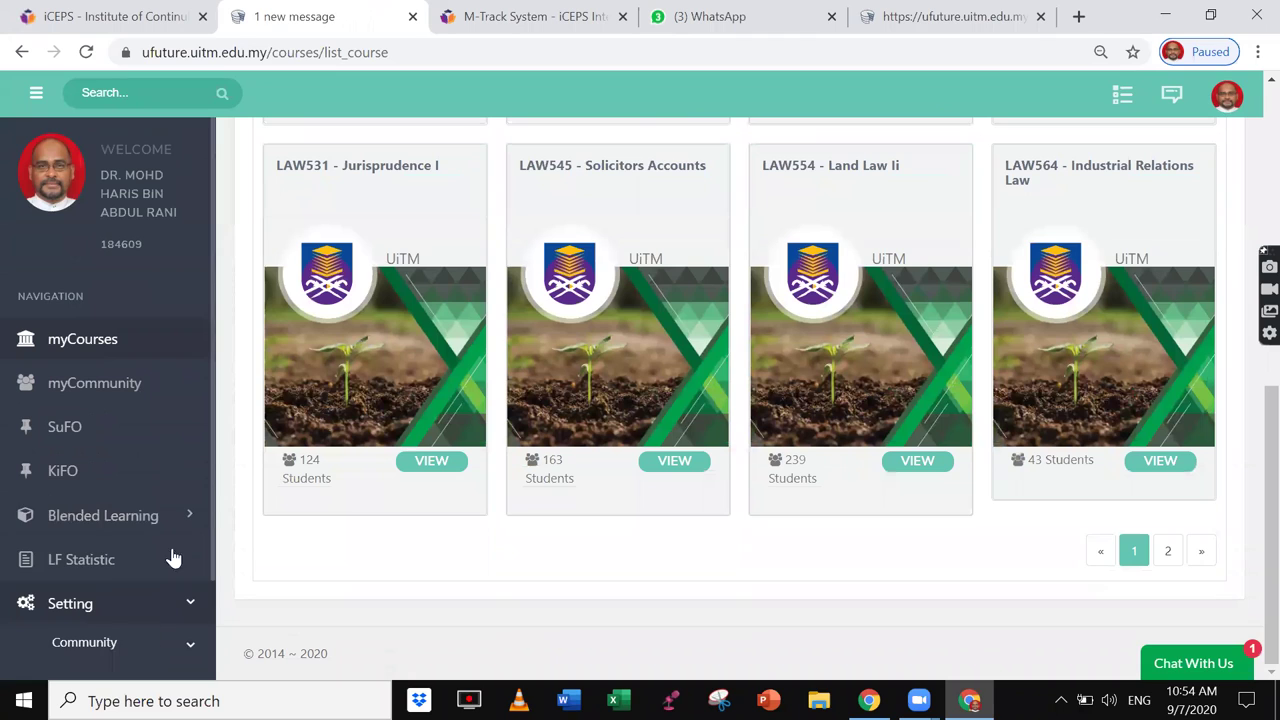
pyautogui.scroll(-2, 210, 557)
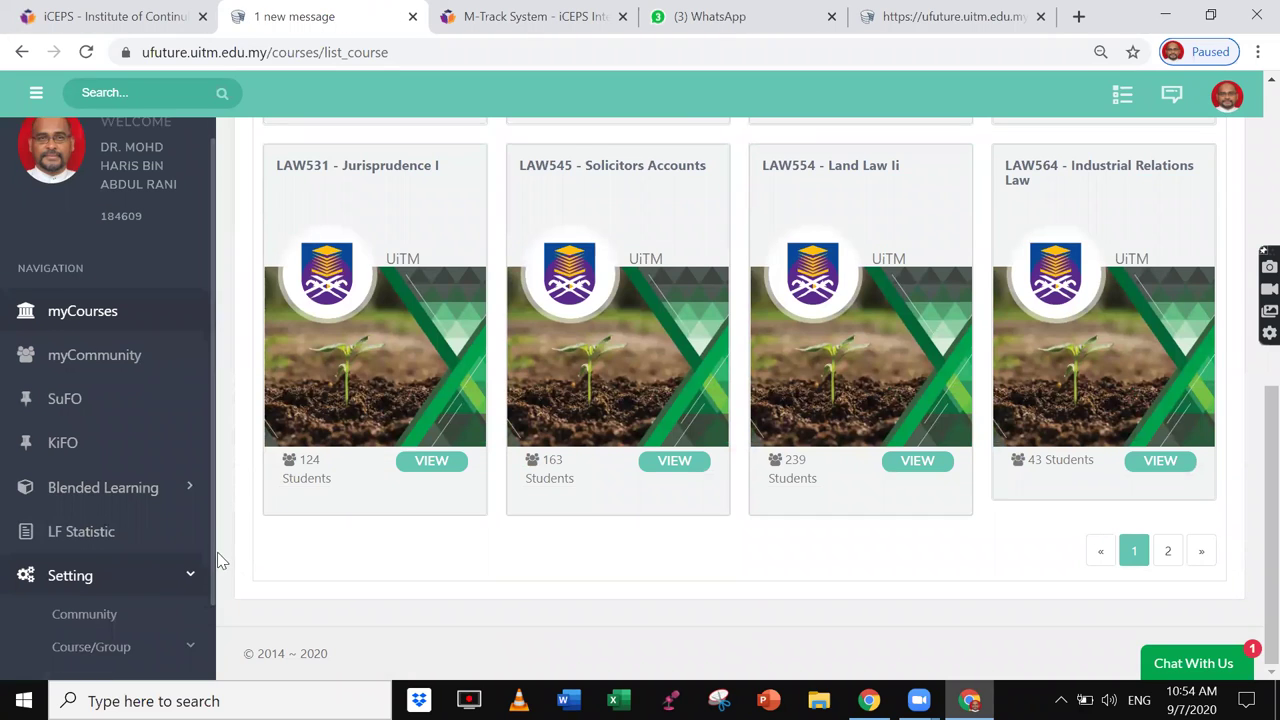
pyautogui.scroll(2, 206, 520)
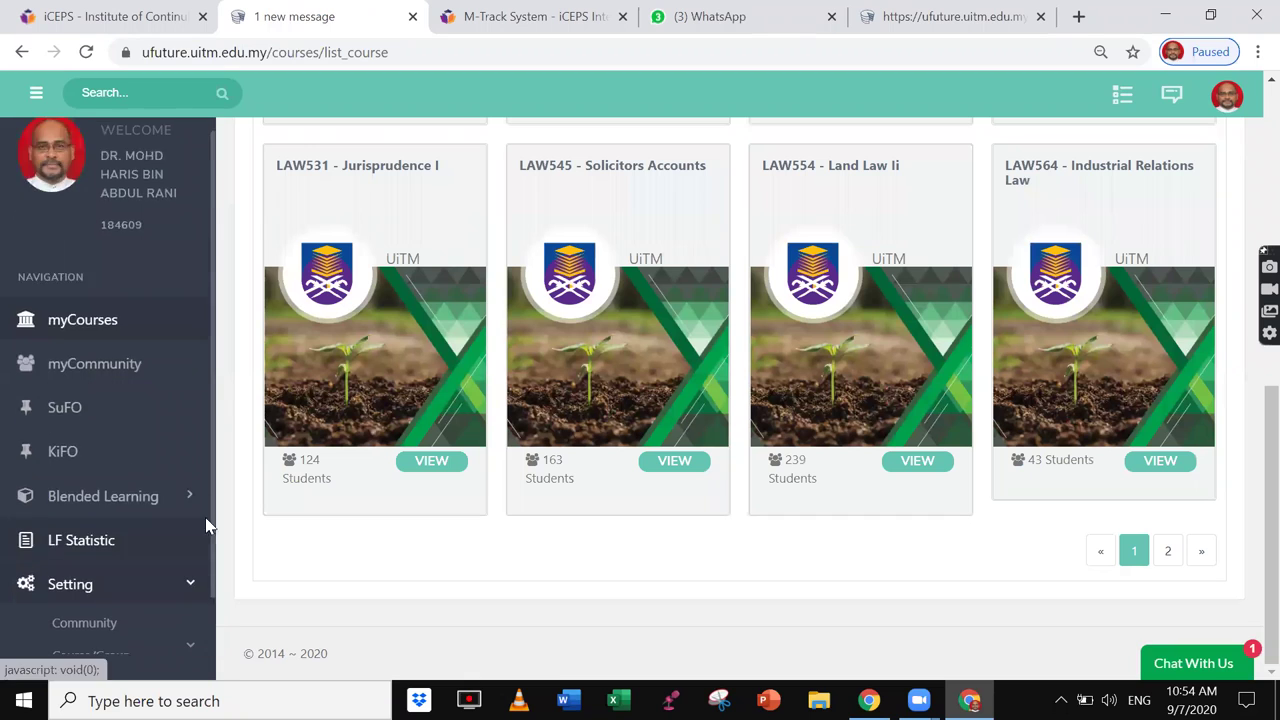
pyautogui.scroll(-2, 209, 600)
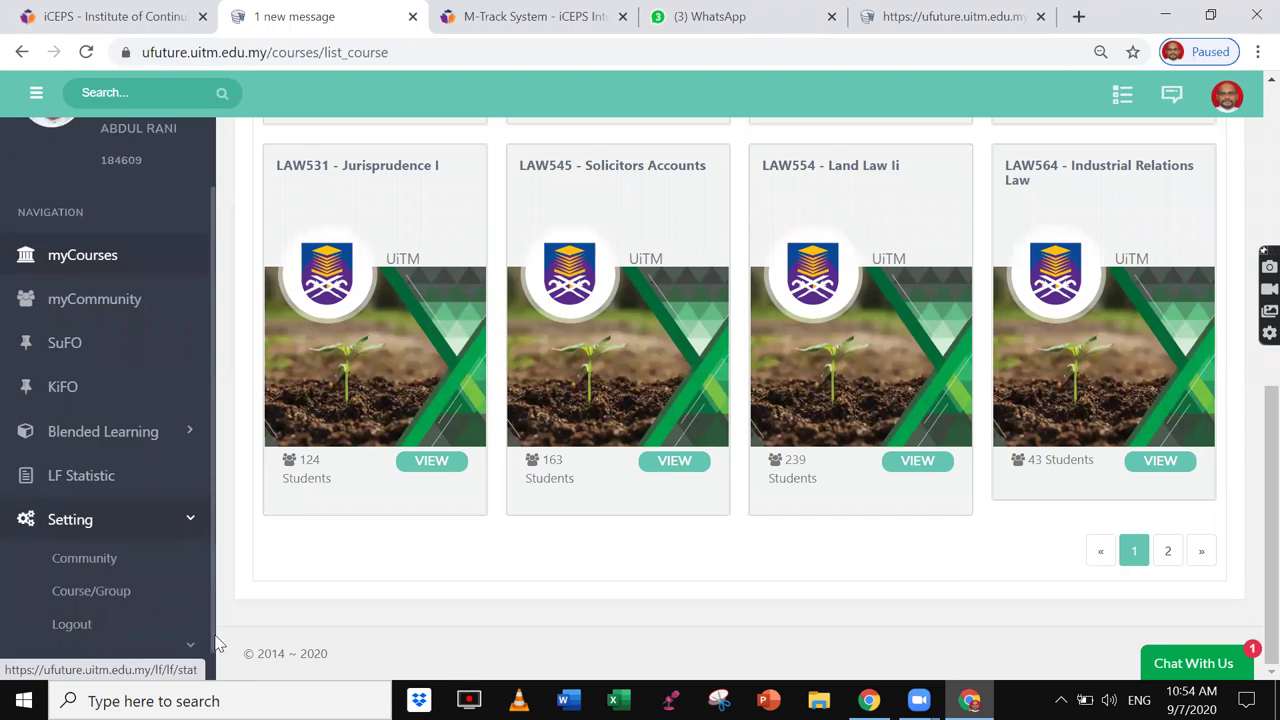
pyautogui.scroll(2, 223, 534)
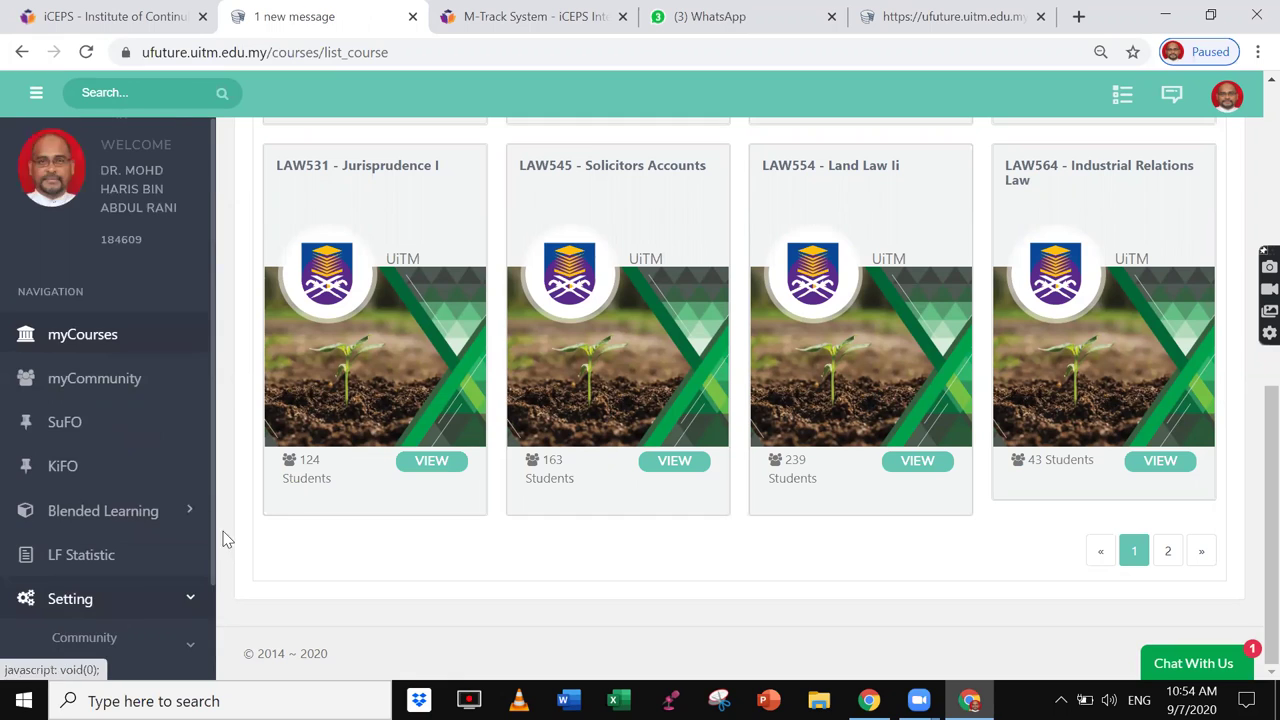
pyautogui.scroll(-2, 200, 640)
pyautogui.scroll(1, 210, 590)
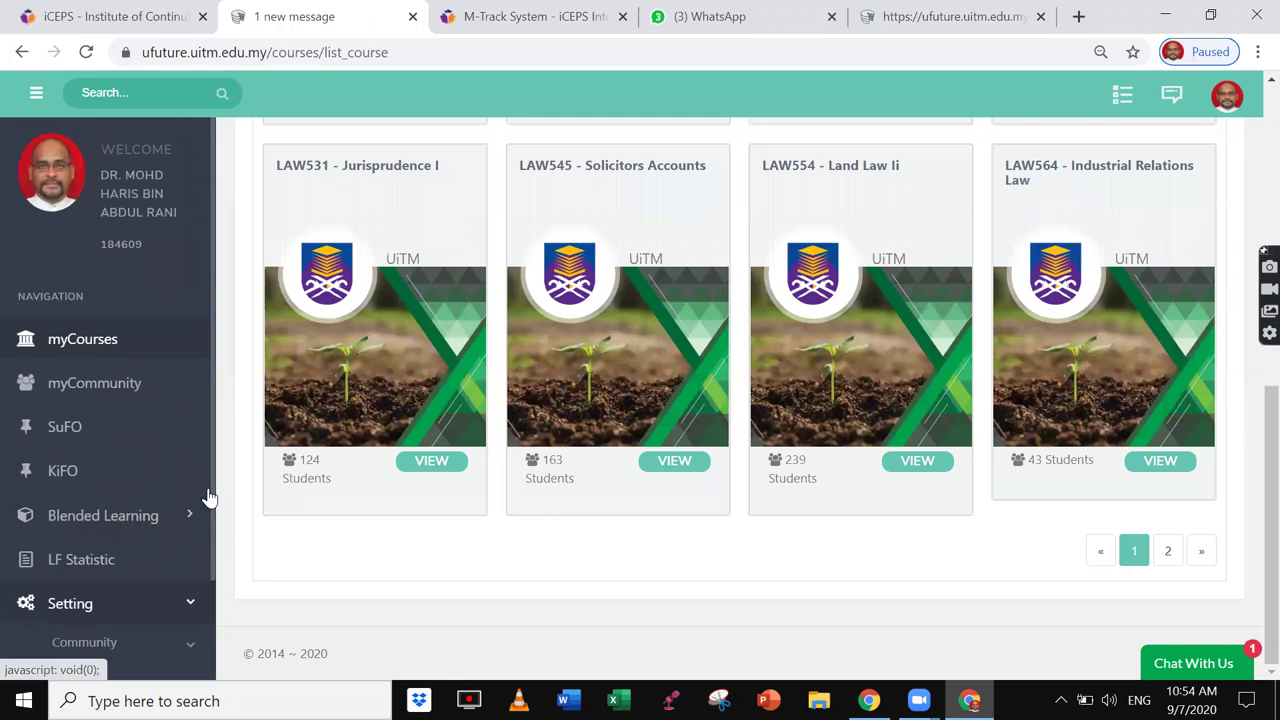
pyautogui.scroll(-2, 208, 514)
pyautogui.scroll(1, 215, 600)
pyautogui.scroll(1, 215, 570)
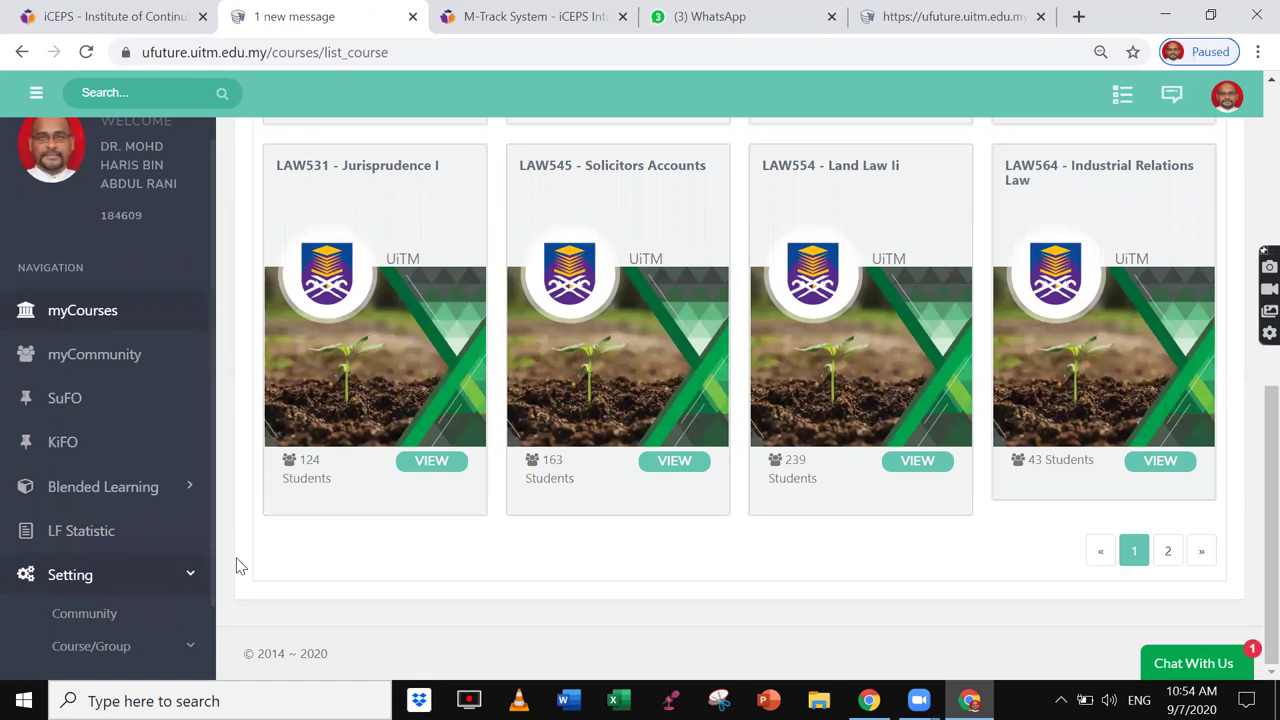
pyautogui.scroll(-2, 203, 600)
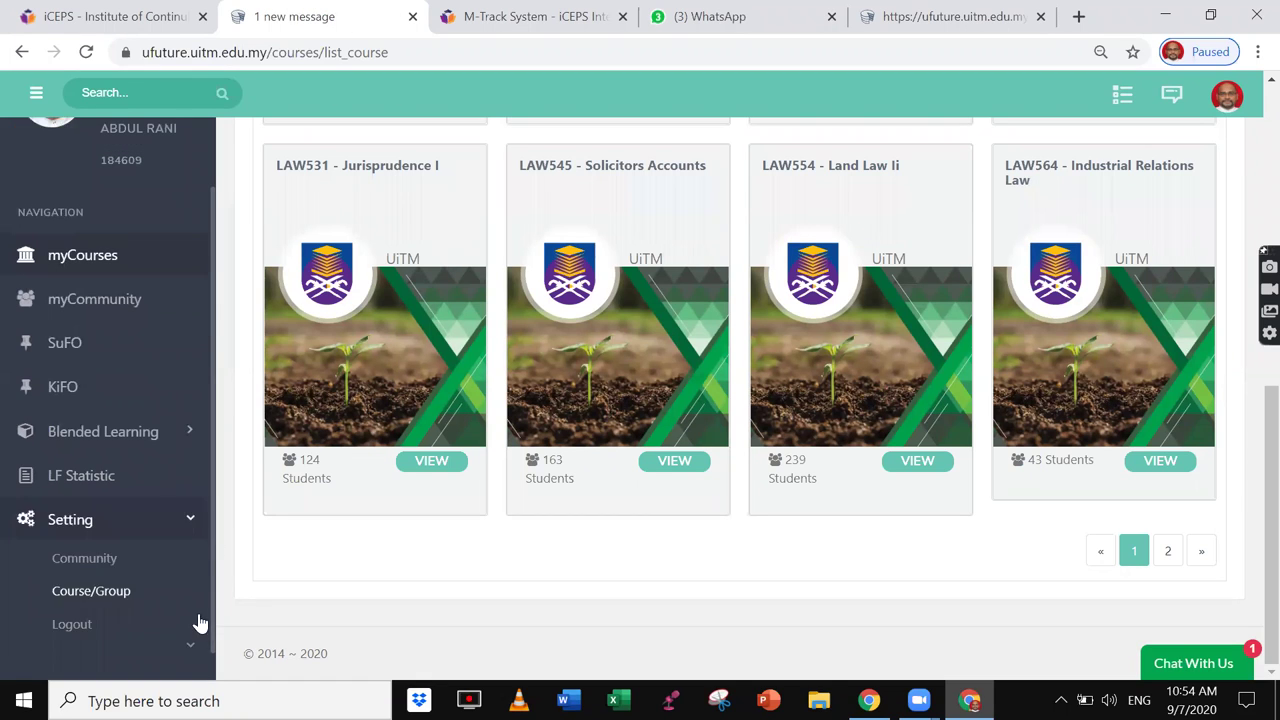
pyautogui.scroll(1, 212, 562)
pyautogui.scroll(-1, 213, 570)
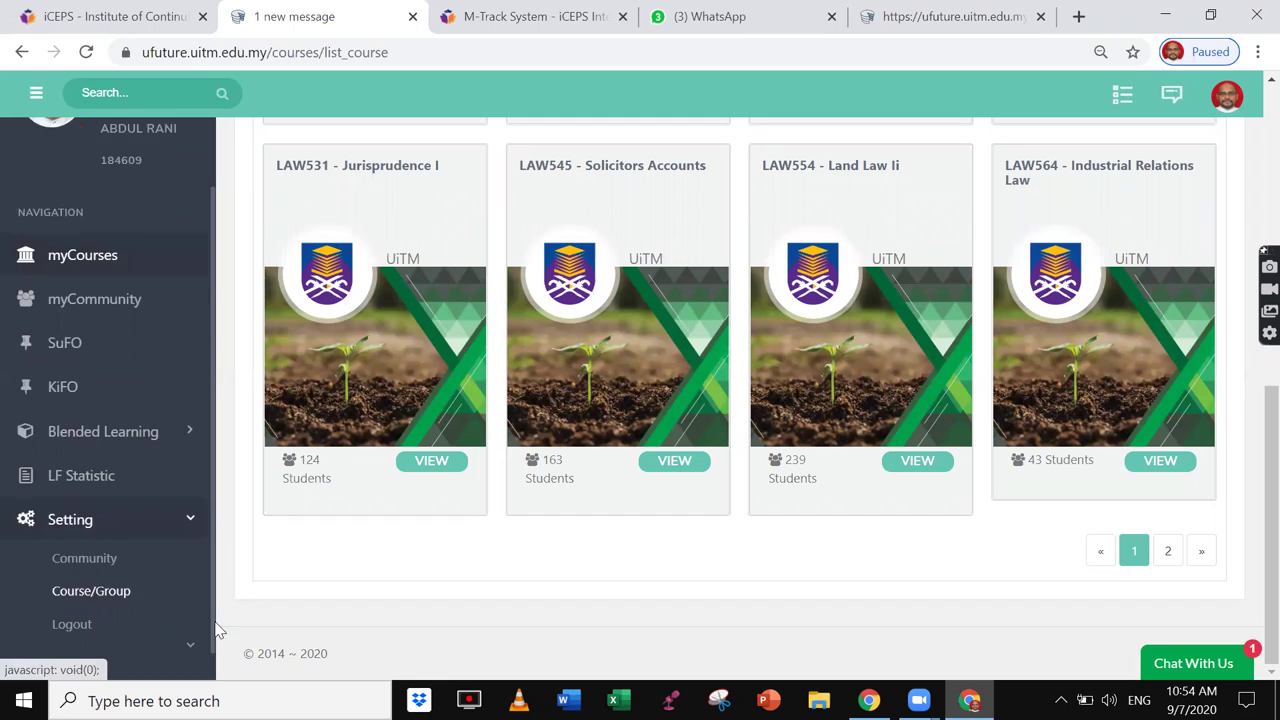
pyautogui.scroll(1, 212, 610)
pyautogui.scroll(2, 200, 526)
pyautogui.scroll(-3, 206, 583)
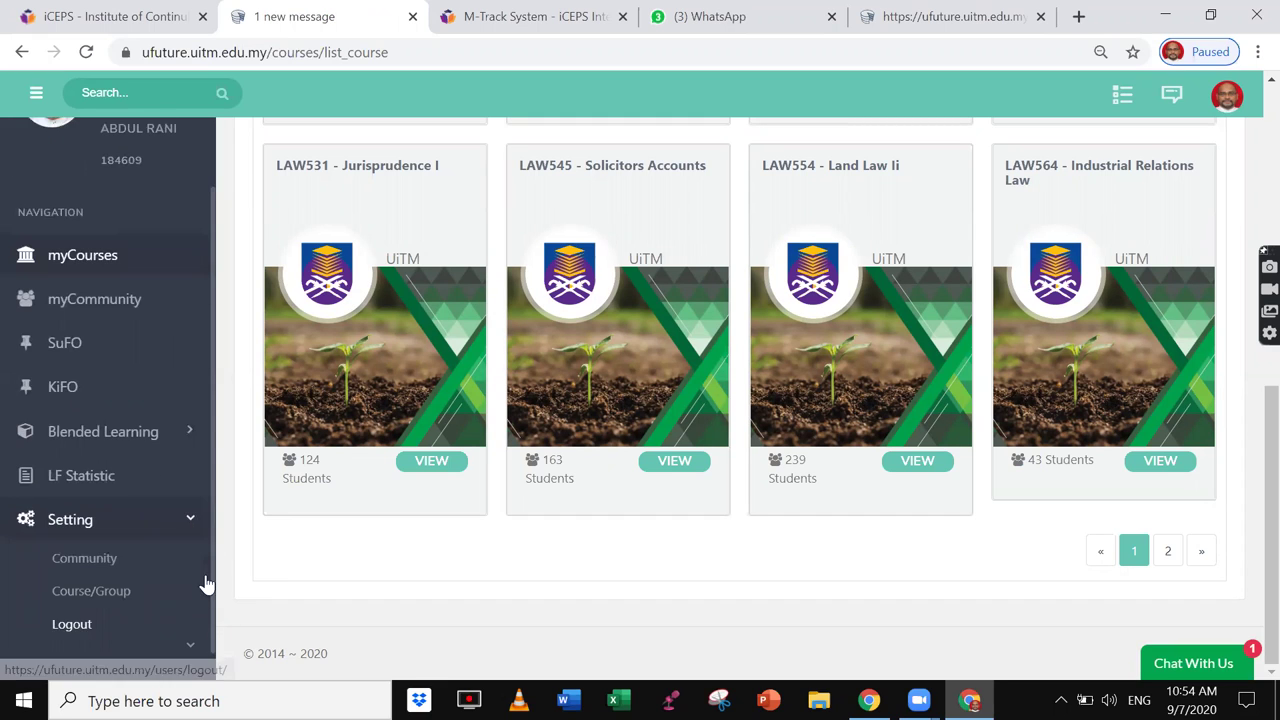
pyautogui.scroll(1, 200, 590)
pyautogui.scroll(-1, 200, 600)
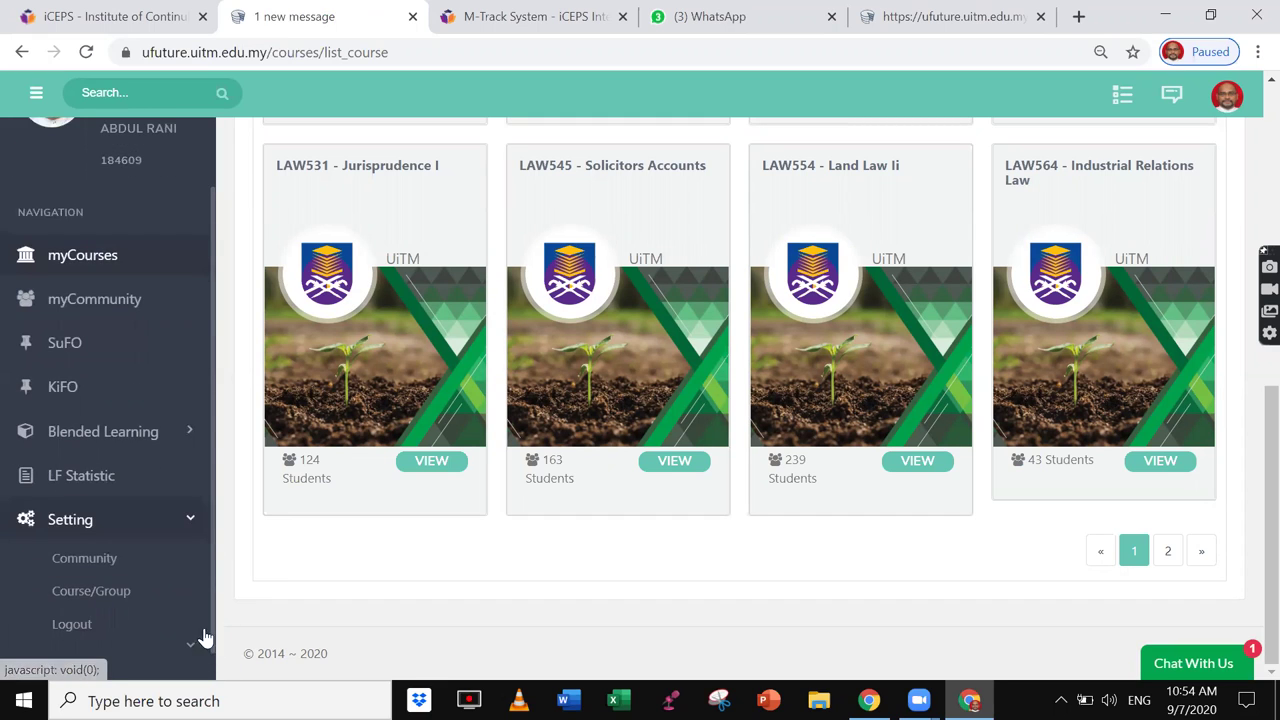
pyautogui.scroll(1, 214, 575)
pyautogui.scroll(-1, 206, 557)
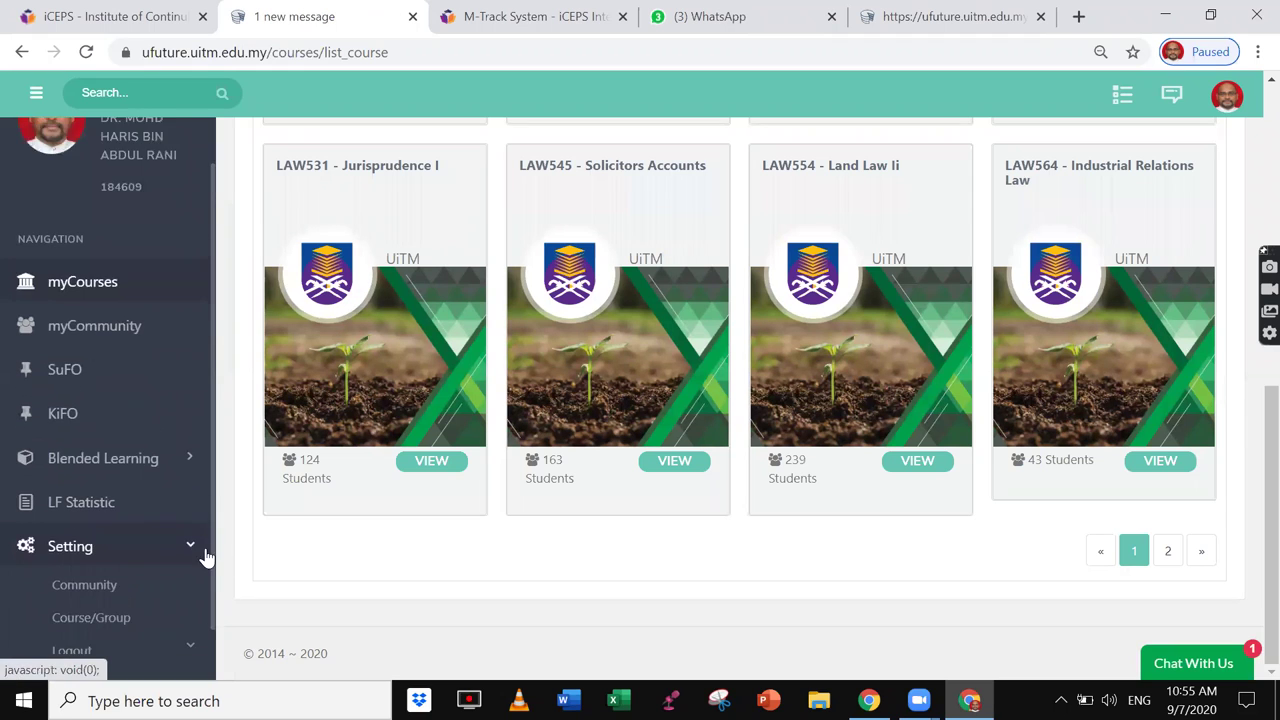
pyautogui.scroll(1, 204, 640)
pyautogui.scroll(-1, 204, 640)
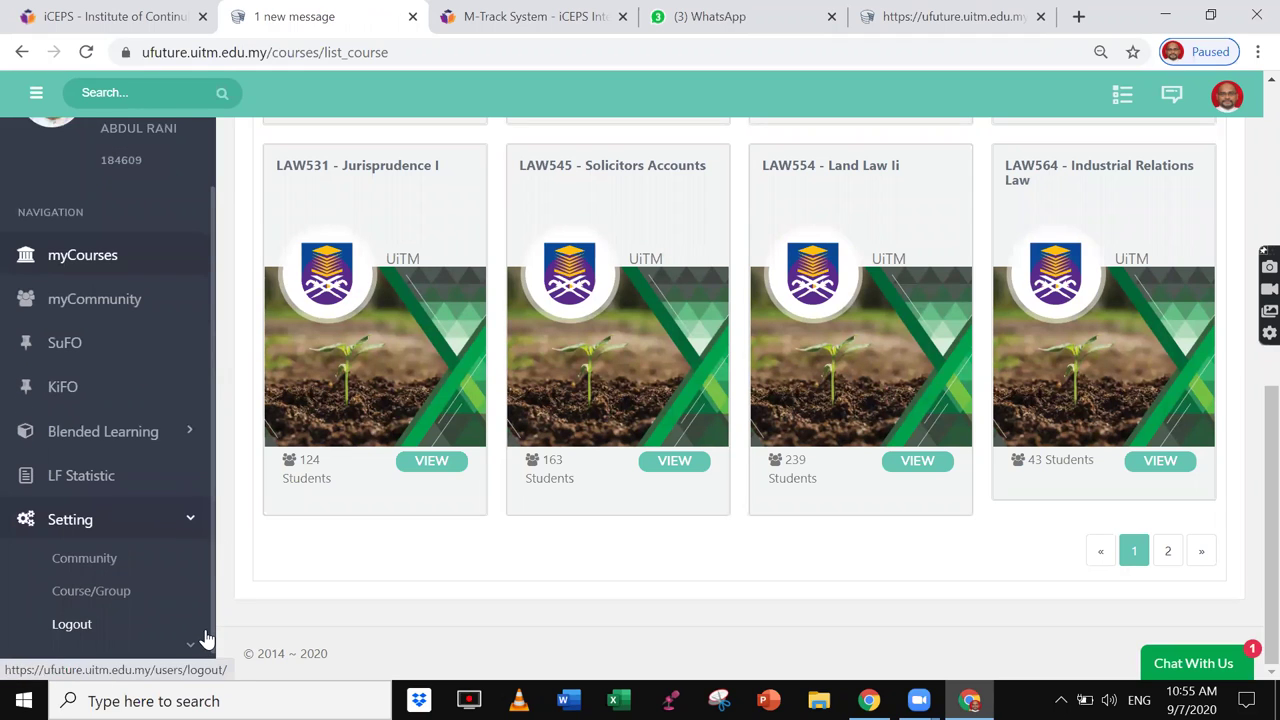
pyautogui.scroll(1, 206, 543)
pyautogui.scroll(-1, 209, 600)
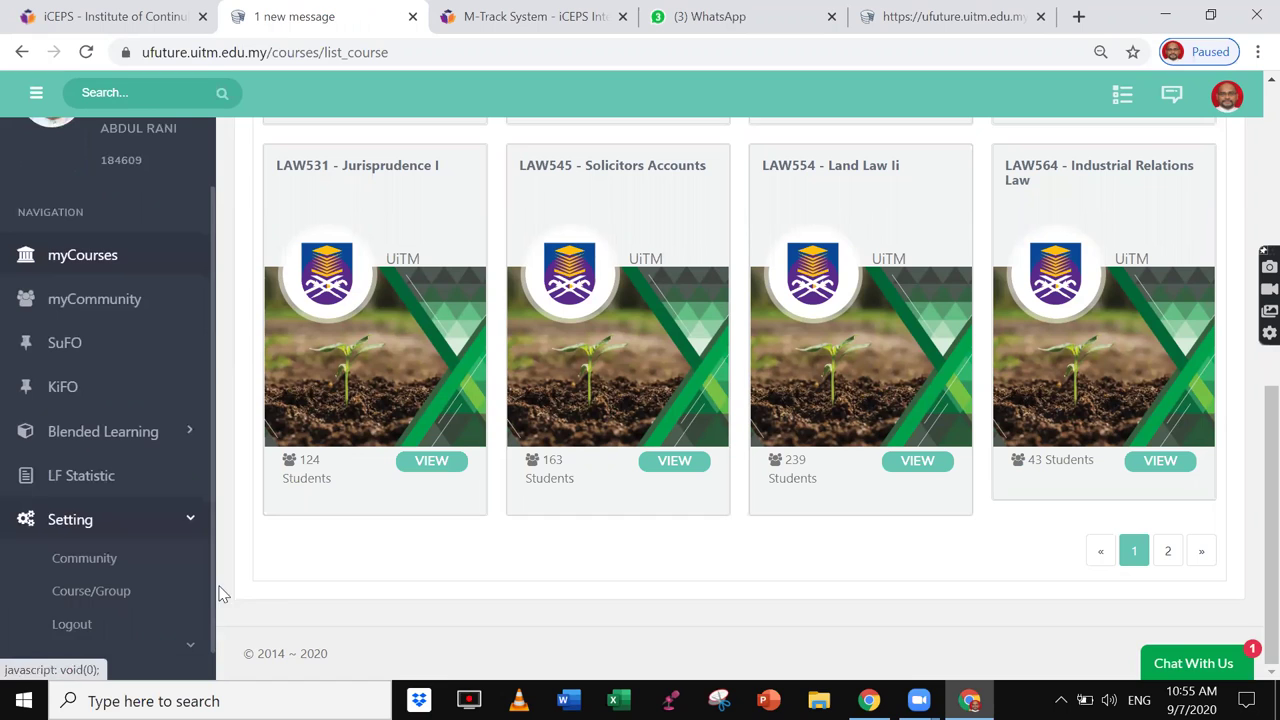
pyautogui.scroll(-1, 212, 590)
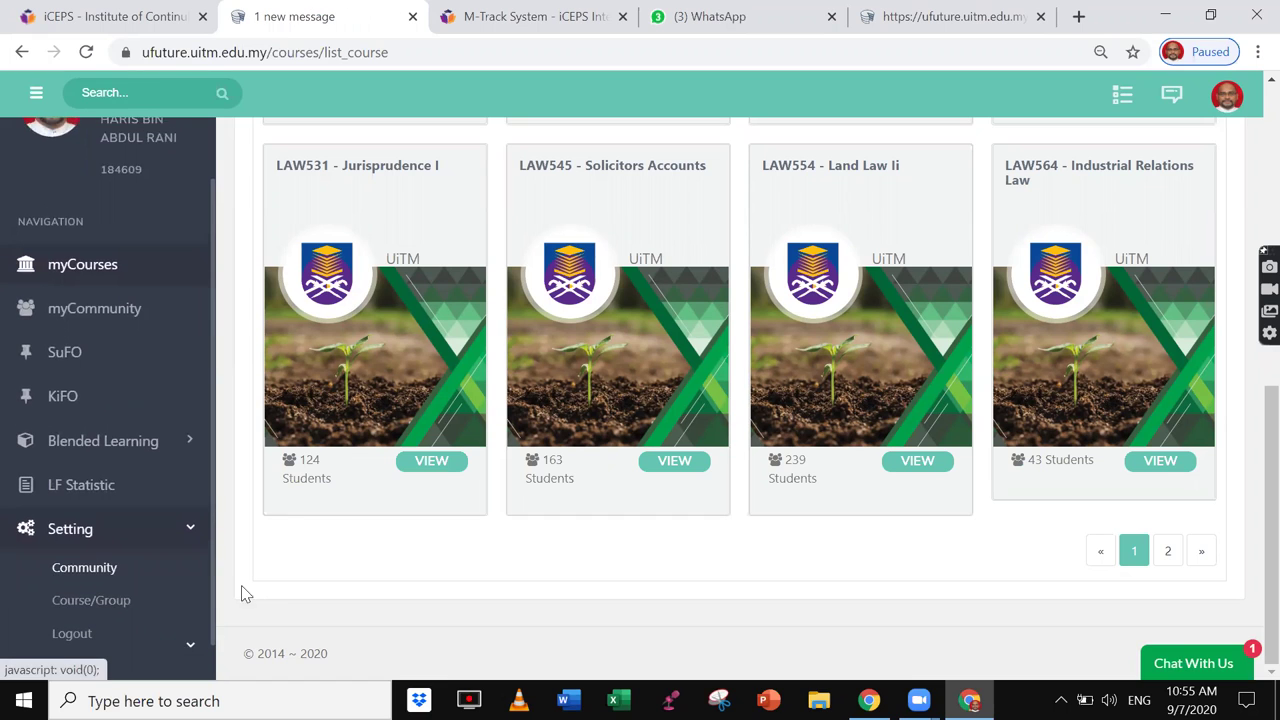
pyautogui.scroll(2, 206, 560)
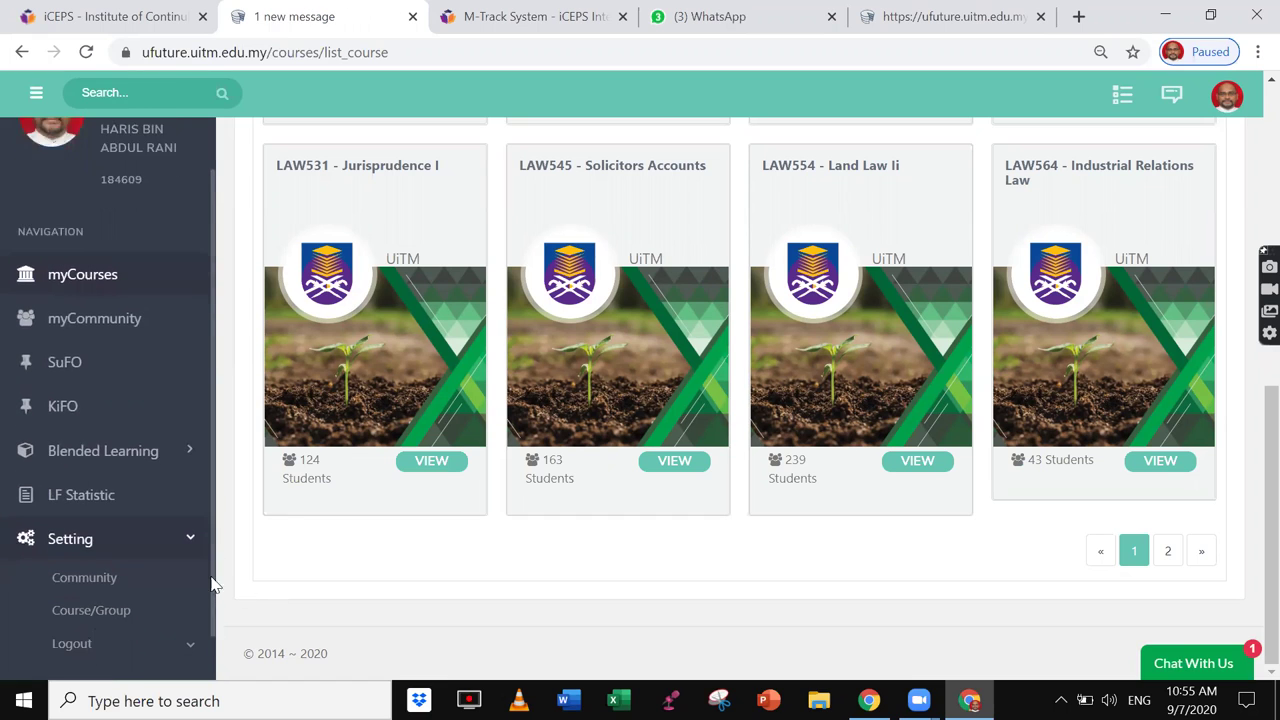
pyautogui.scroll(-1, 200, 600)
pyautogui.scroll(1, 196, 580)
pyautogui.scroll(-1, 195, 600)
pyautogui.scroll(1, 205, 650)
pyautogui.scroll(-1, 194, 634)
pyautogui.scroll(1, 217, 551)
# - Expand the Community entry under Setting to show its Create Community and other options
pyautogui.scroll(-1, 212, 583)
pyautogui.scroll(-1, 212, 583)
pyautogui.click(190, 648)
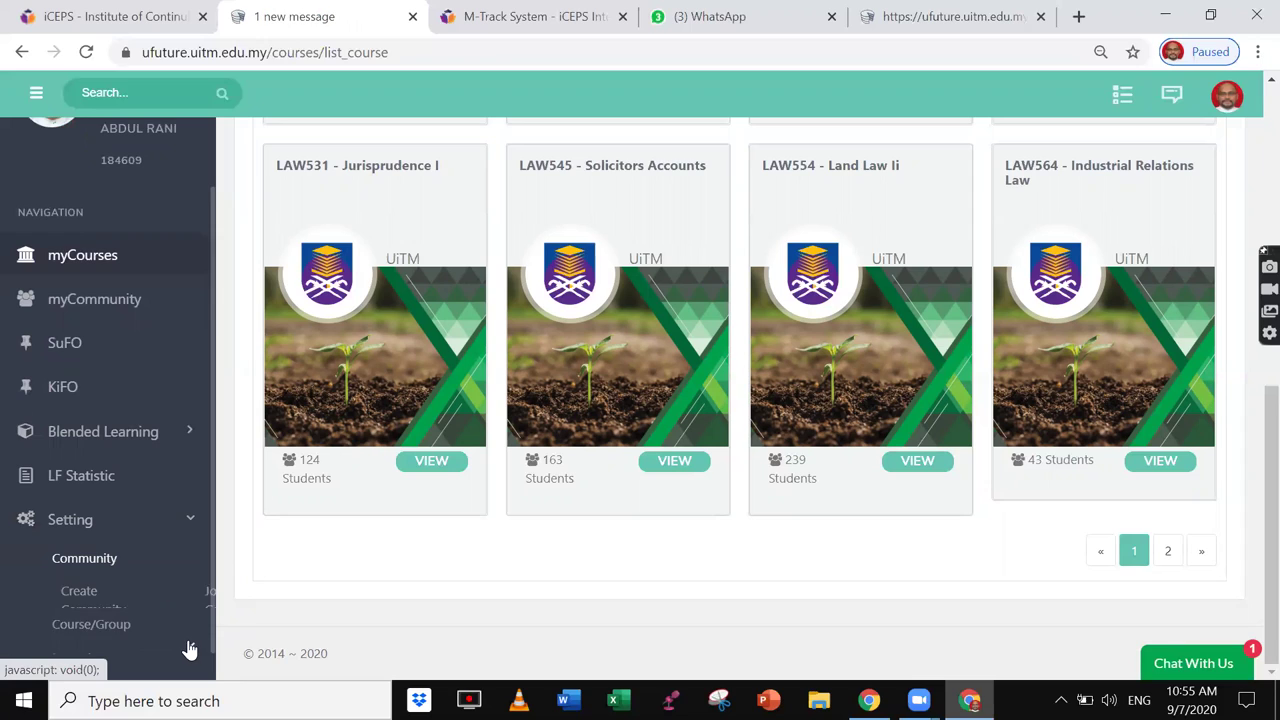